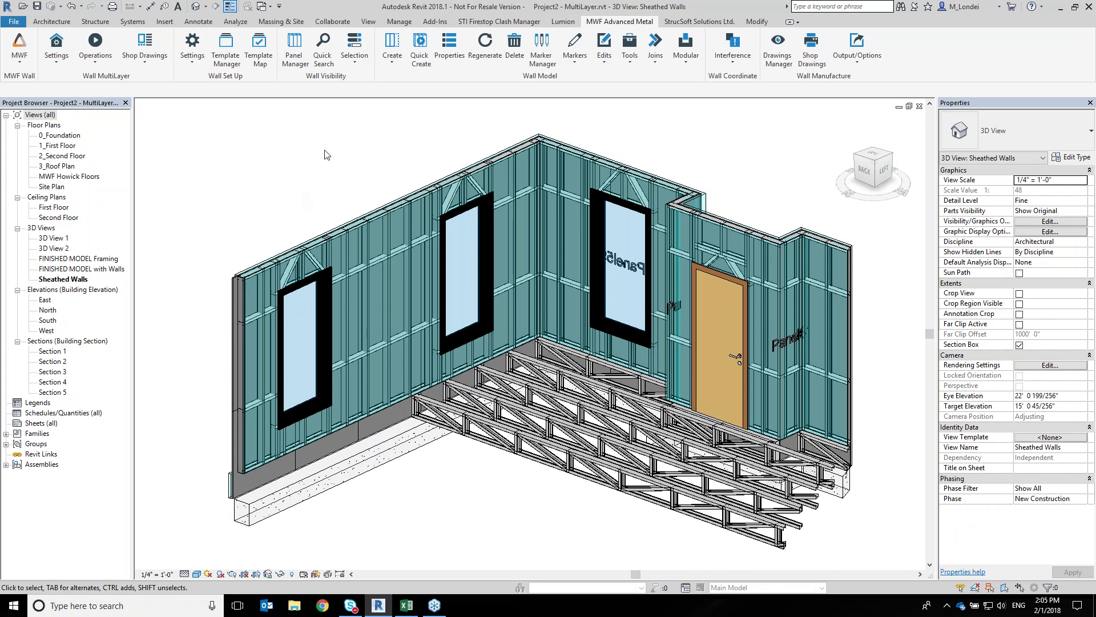
Temporarily hide the exterior wall that holds two windows to expose its sheathing panels
{"action": "middle_click_drag", "start_coordinate": [300, 175], "coordinate": [632, 181], "text": "shift"}
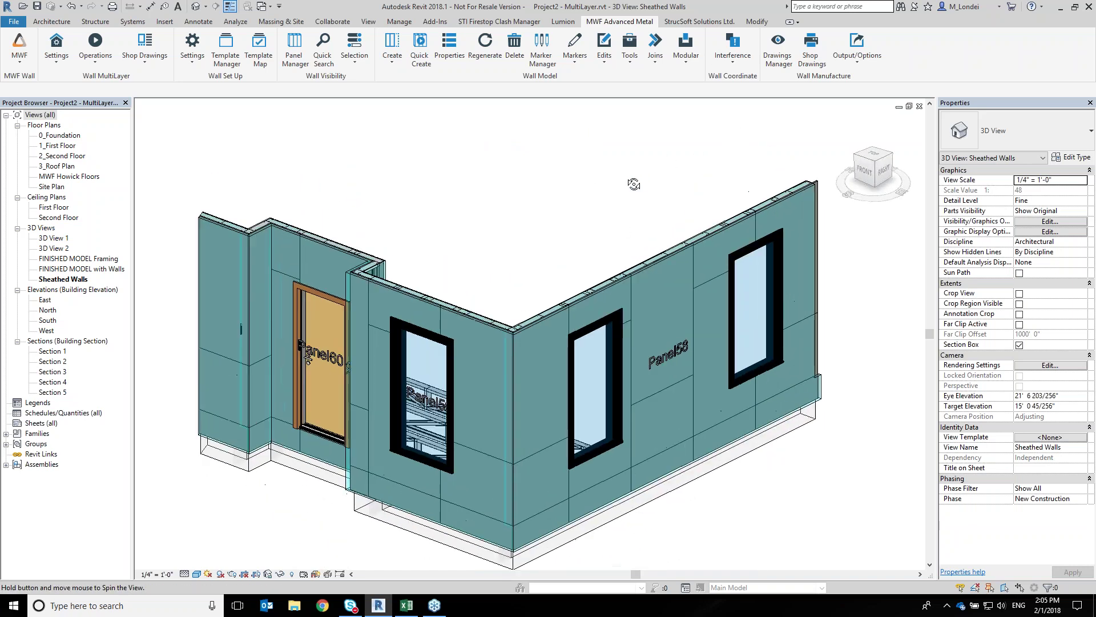
{"action": "left_click", "coordinate": [787, 341]}
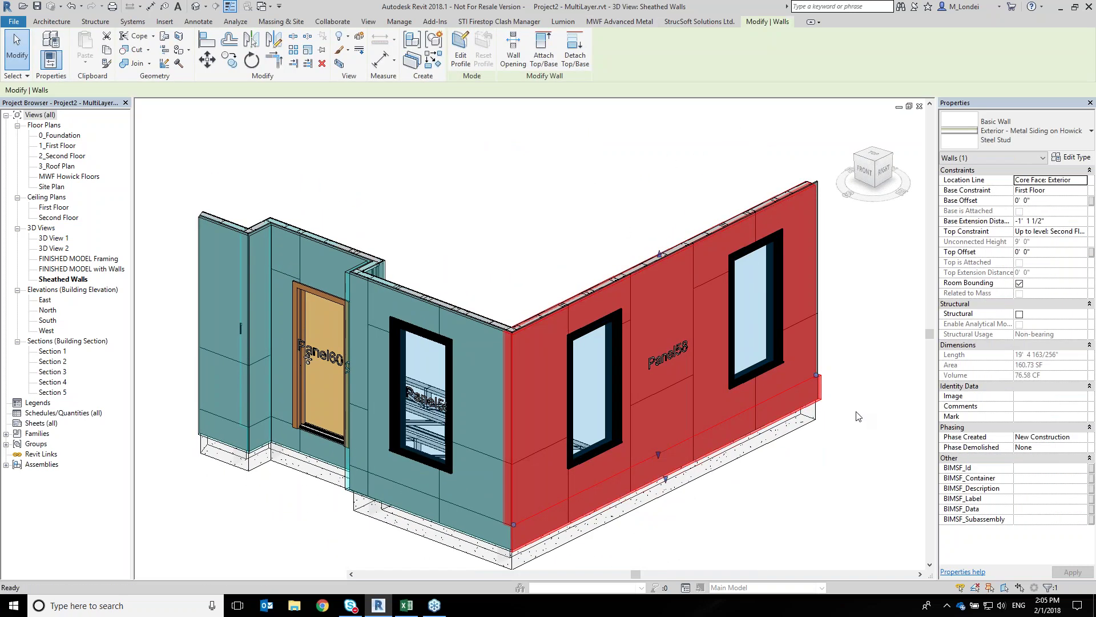
{"action": "key", "text": "h"}
{"action": "key", "text": "h"}
Pick several sheathing panels around the windows and examine the sheathing and framing from the opposite side of the walls
{"action": "left_click", "coordinate": [679, 431]}
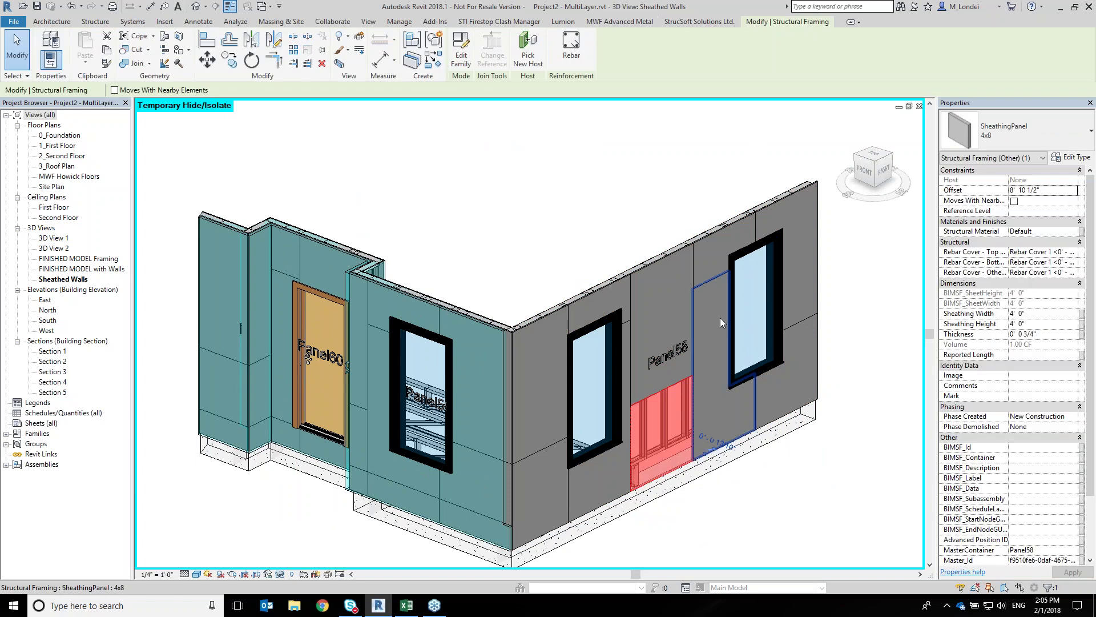
{"action": "left_click", "coordinate": [697, 333], "text": "ctrl"}
{"action": "left_click", "coordinate": [620, 301], "text": "ctrl"}
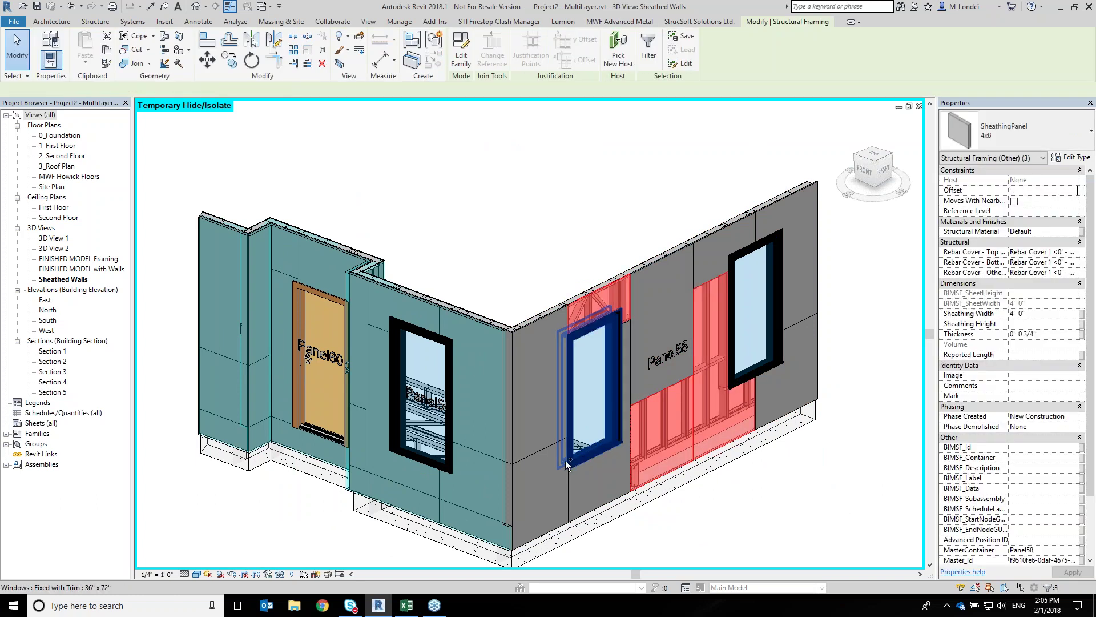
{"action": "left_click", "coordinate": [539, 497], "text": "ctrl"}
{"action": "middle_click_drag", "start_coordinate": [791, 466], "coordinate": [282, 466], "text": "shift"}
{"action": "middle_click_drag", "start_coordinate": [563, 448], "coordinate": [535, 419]}
{"action": "scroll", "coordinate": [583, 422], "scroll_direction": "up", "scroll_amount": 1}
{"action": "scroll", "coordinate": [648, 367], "scroll_direction": "down", "scroll_amount": 3}
{"action": "middle_click_drag", "start_coordinate": [674, 406], "coordinate": [642, 420], "text": "shift"}
Delete the framing and sheathing of all the walls with the Wall MultiLayer Delete operation, and reset the temporary hide
{"action": "left_click_drag", "start_coordinate": [841, 330], "coordinate": [255, 350]}
{"action": "left_click", "coordinate": [602, 23]}
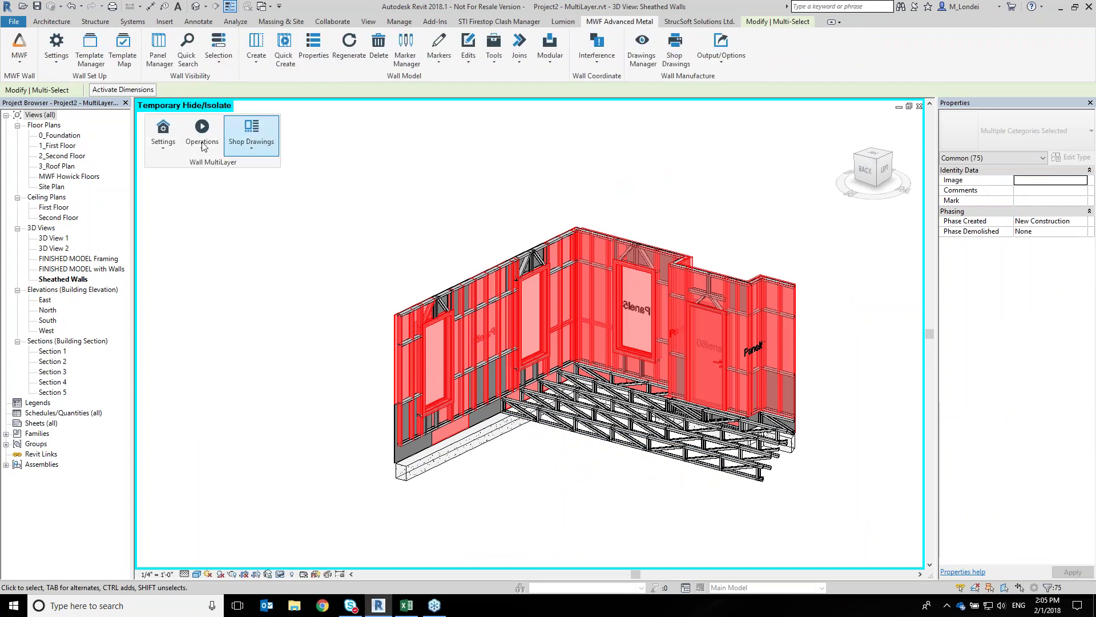
{"action": "left_click", "coordinate": [162, 137]}
{"action": "left_click", "coordinate": [202, 137]}
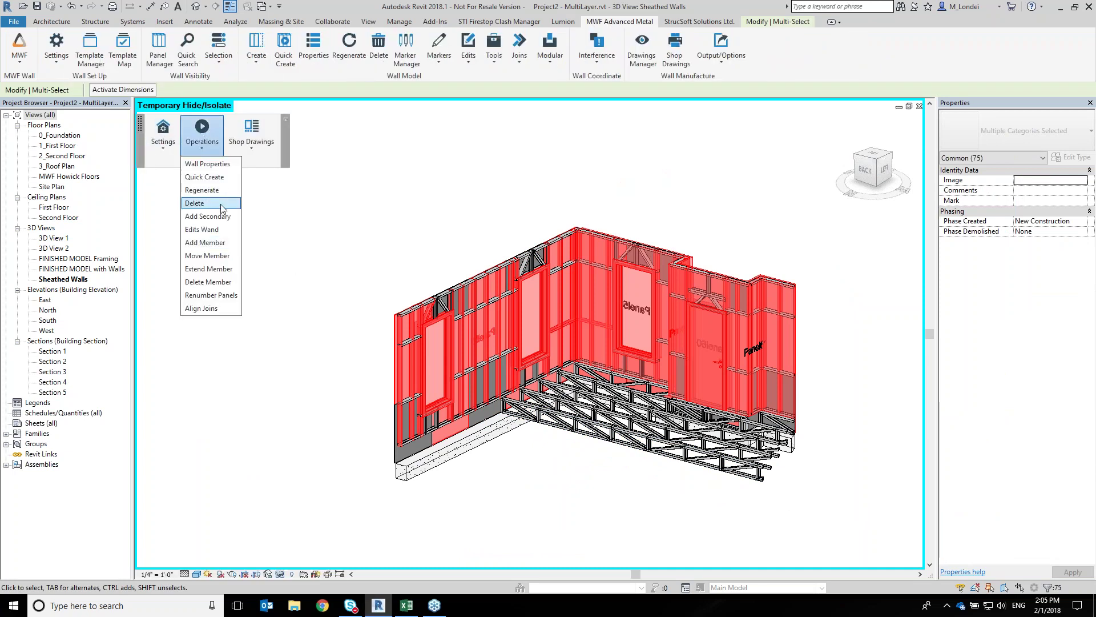
{"action": "left_click", "coordinate": [197, 204]}
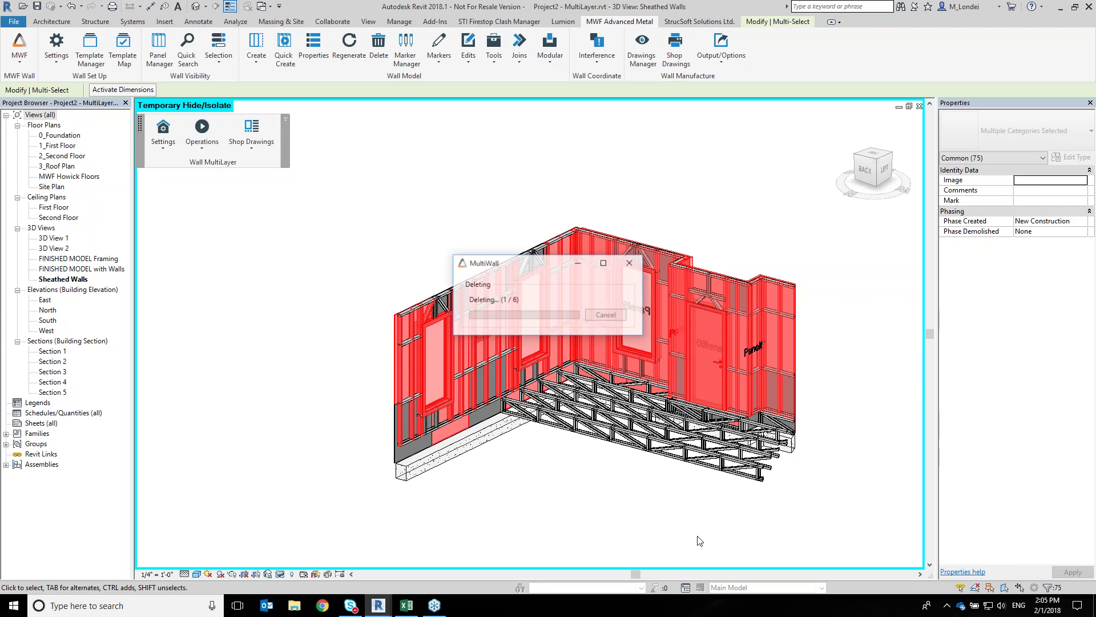
{"action": "left_click", "coordinate": [537, 210]}
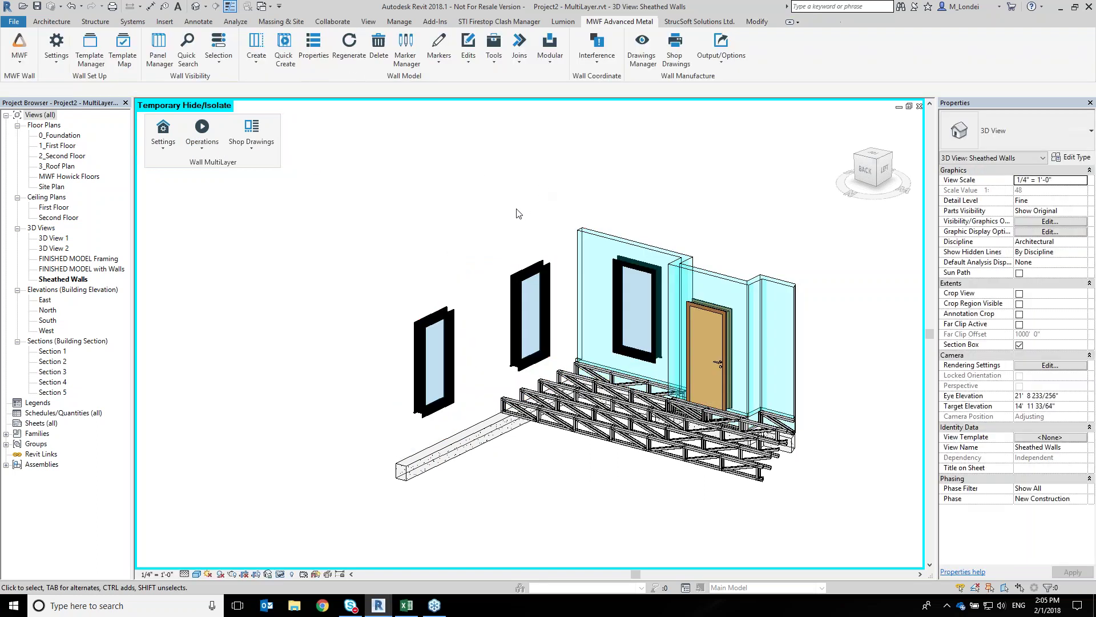
{"action": "key", "text": "h"}
{"action": "key", "text": "r"}
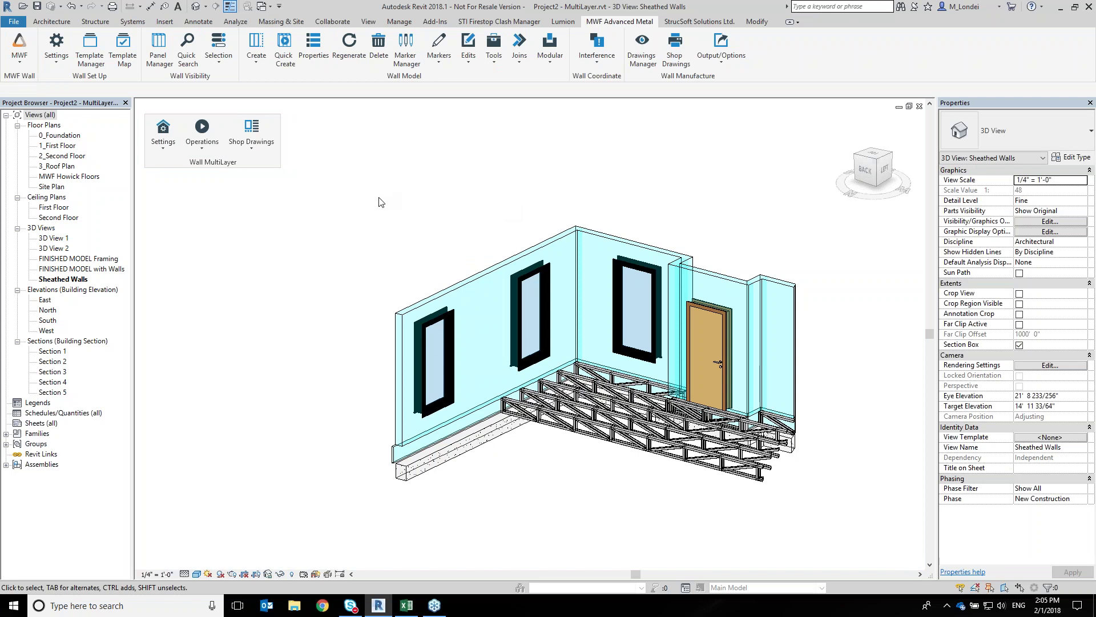
Check the project-stored wall templates in NewFolder1 with the Template Manager, and close it
{"action": "left_click", "coordinate": [97, 48]}
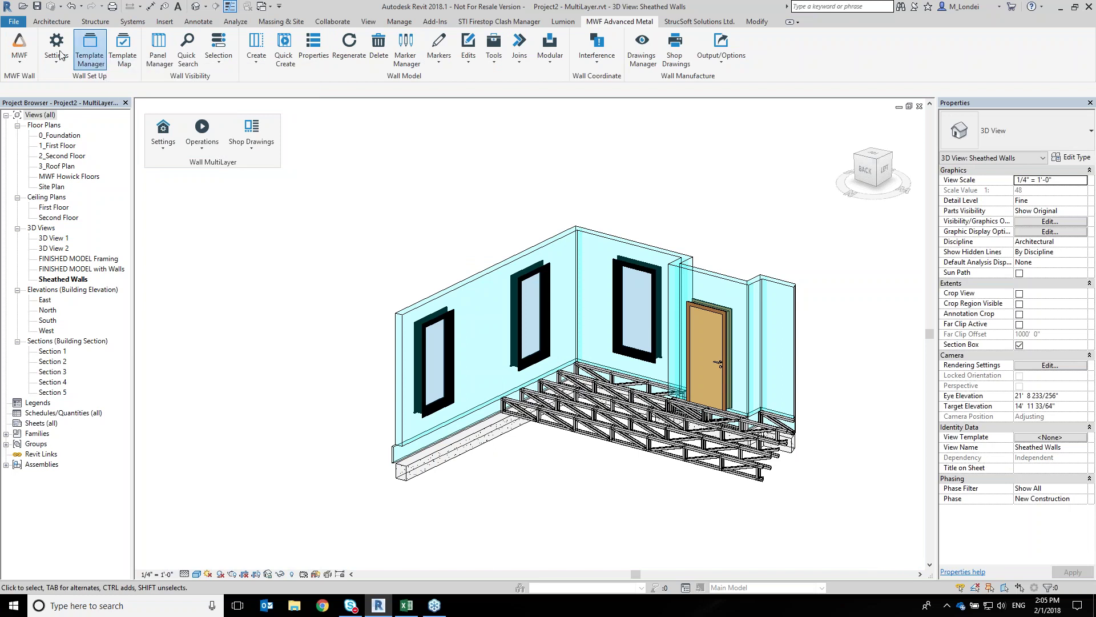
{"action": "left_click", "coordinate": [482, 162]}
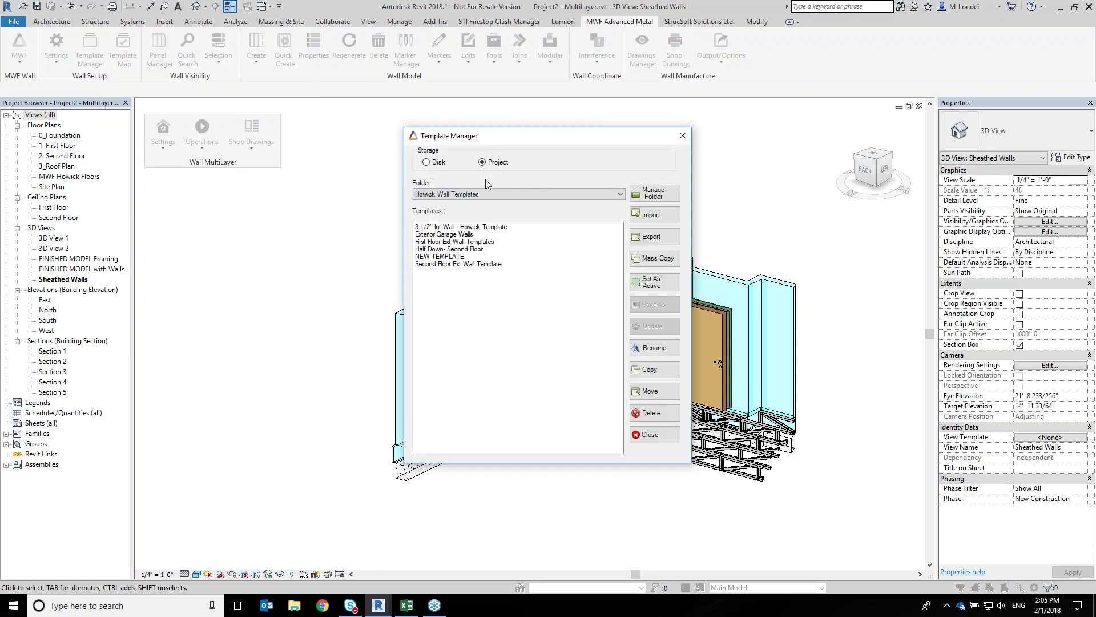
{"action": "left_click", "coordinate": [451, 195]}
{"action": "left_click", "coordinate": [466, 213]}
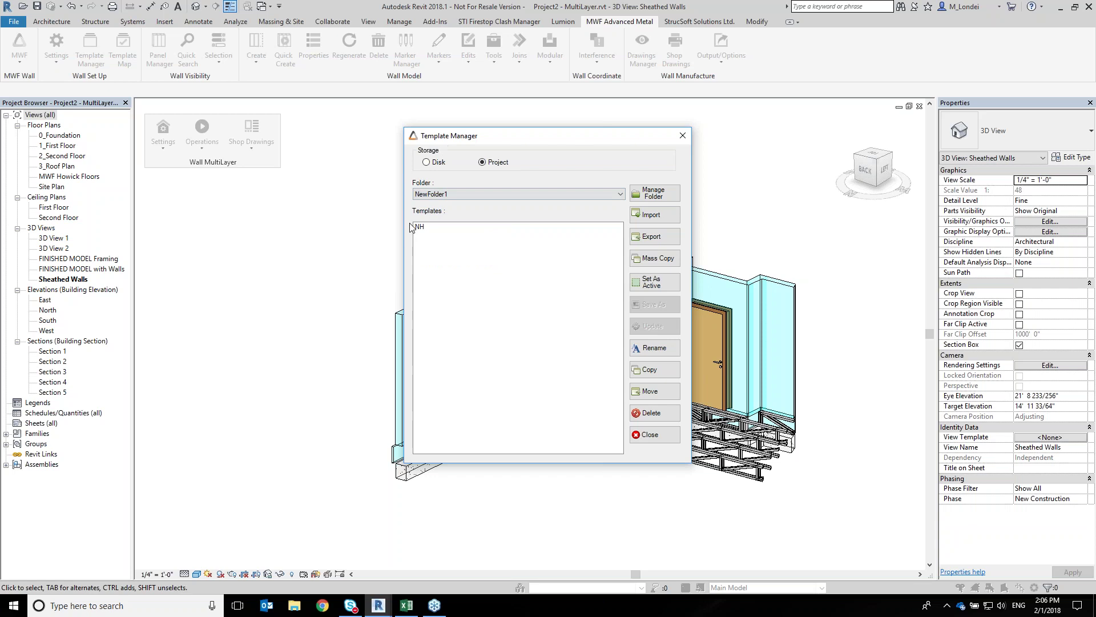
{"action": "left_click", "coordinate": [684, 135]}
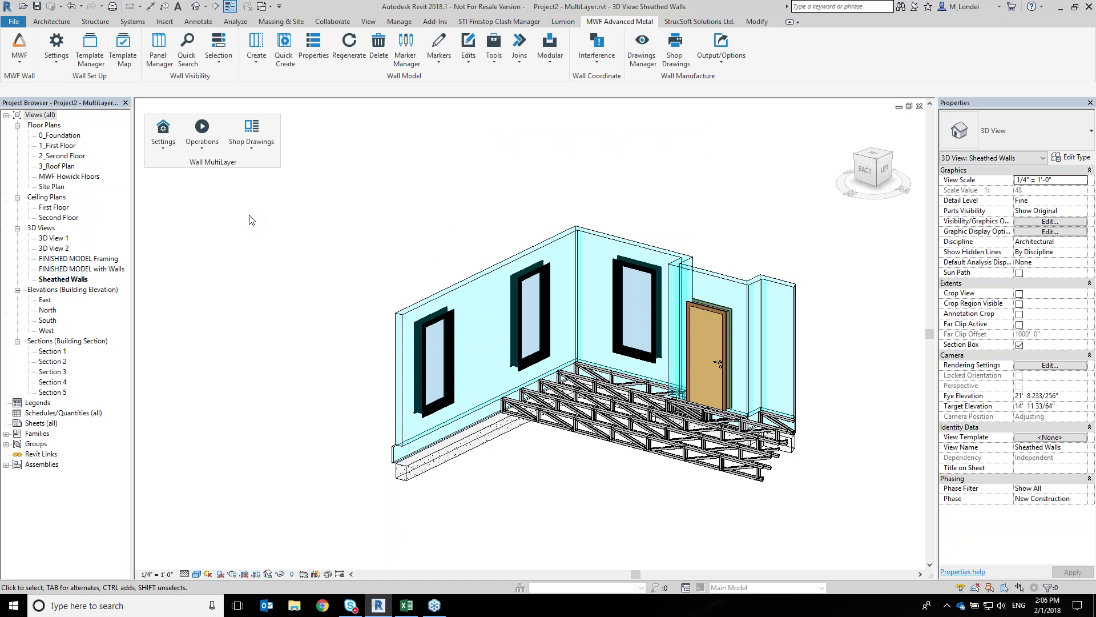
Show the wall type map for Exterior - Metal Siding on Howick Steel Stud in the MultiLayer Project Settings
{"action": "left_click", "coordinate": [157, 150]}
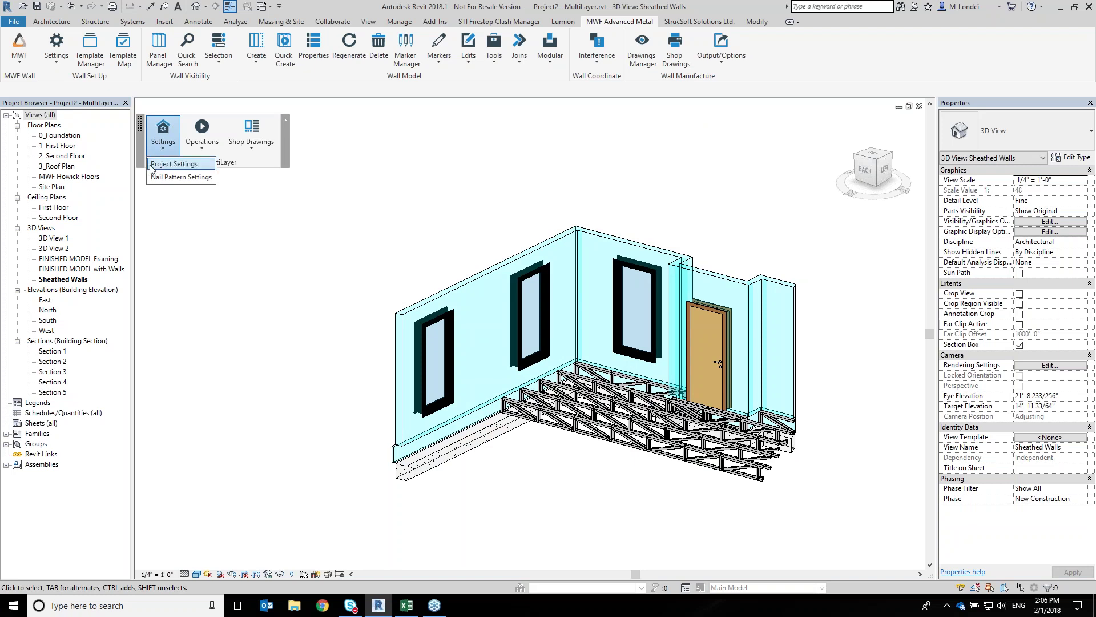
{"action": "left_click", "coordinate": [180, 165]}
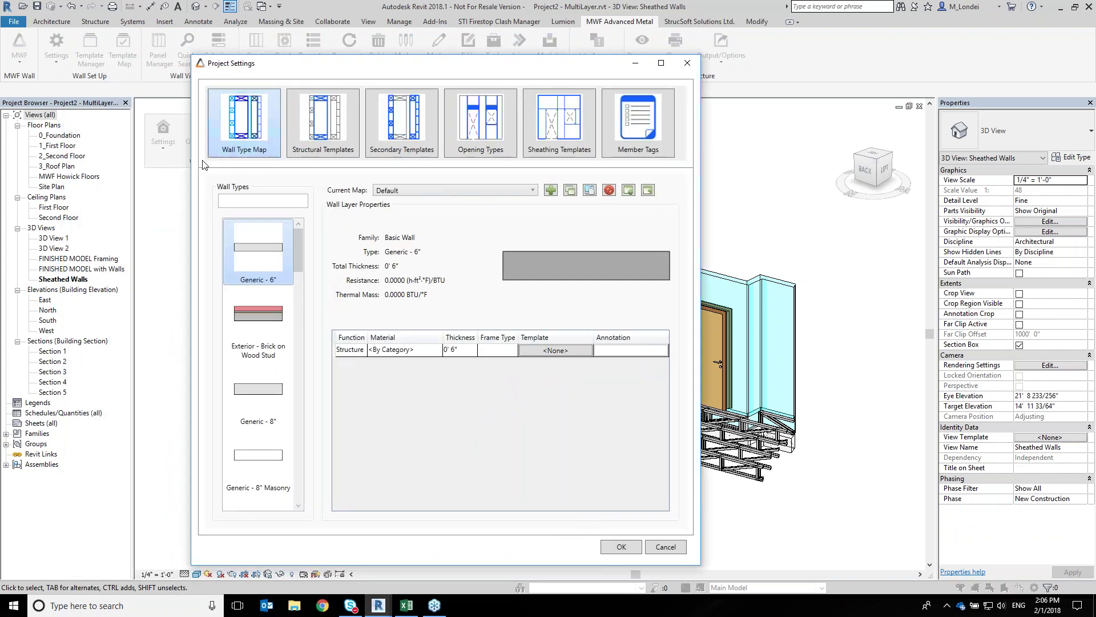
{"action": "left_click_drag", "start_coordinate": [301, 252], "coordinate": [293, 412]}
{"action": "left_click", "coordinate": [262, 346]}
{"action": "left_click", "coordinate": [275, 409]}
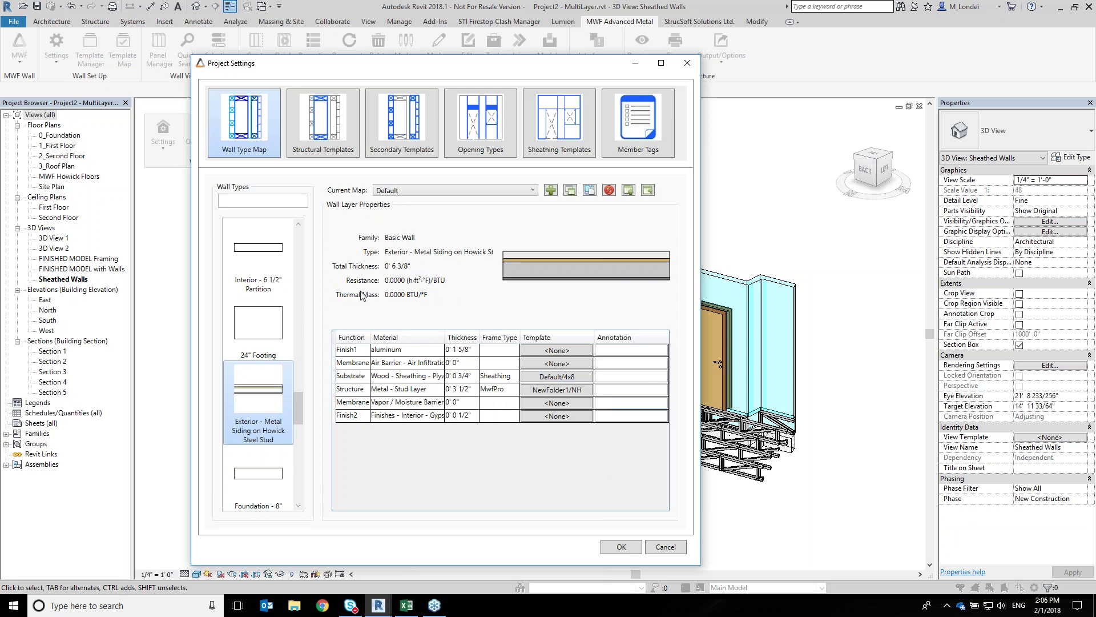
Inspect the template assignment of the Structure layer, look up the structural folder NewFolder1, and close the selector without choosing anything
{"action": "left_click", "coordinate": [353, 389]}
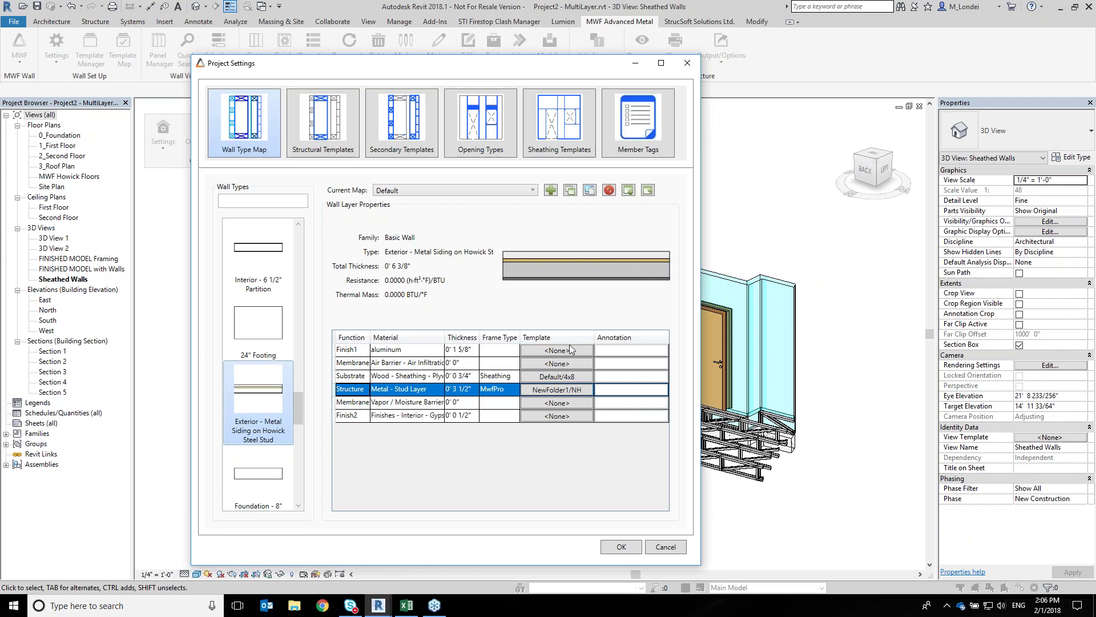
{"action": "left_click", "coordinate": [573, 393]}
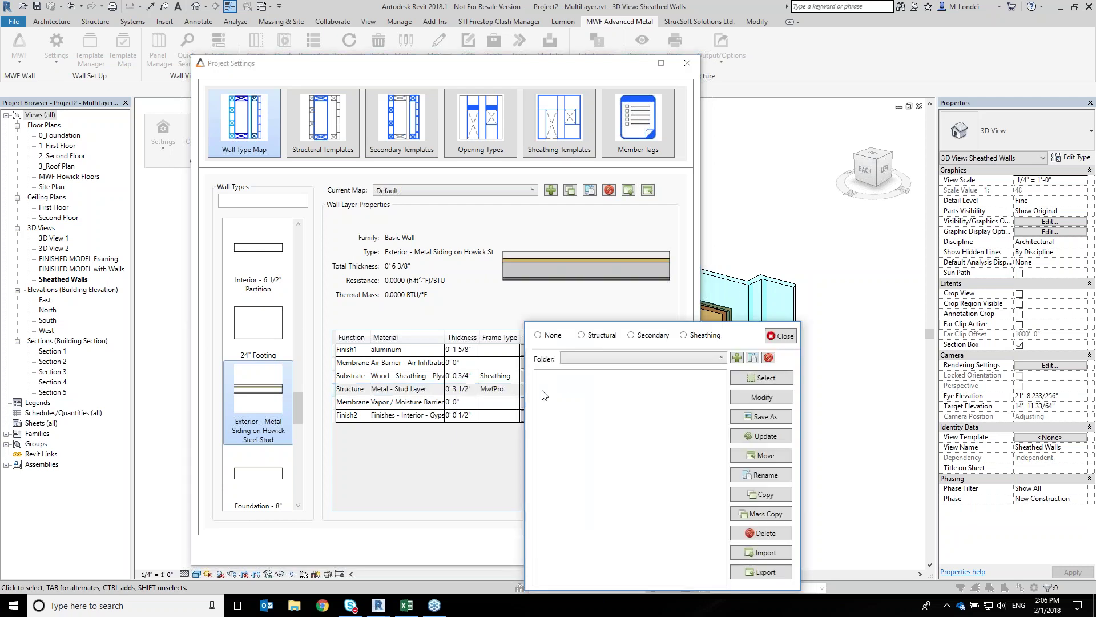
{"action": "left_click", "coordinate": [586, 361]}
{"action": "left_click", "coordinate": [594, 382]}
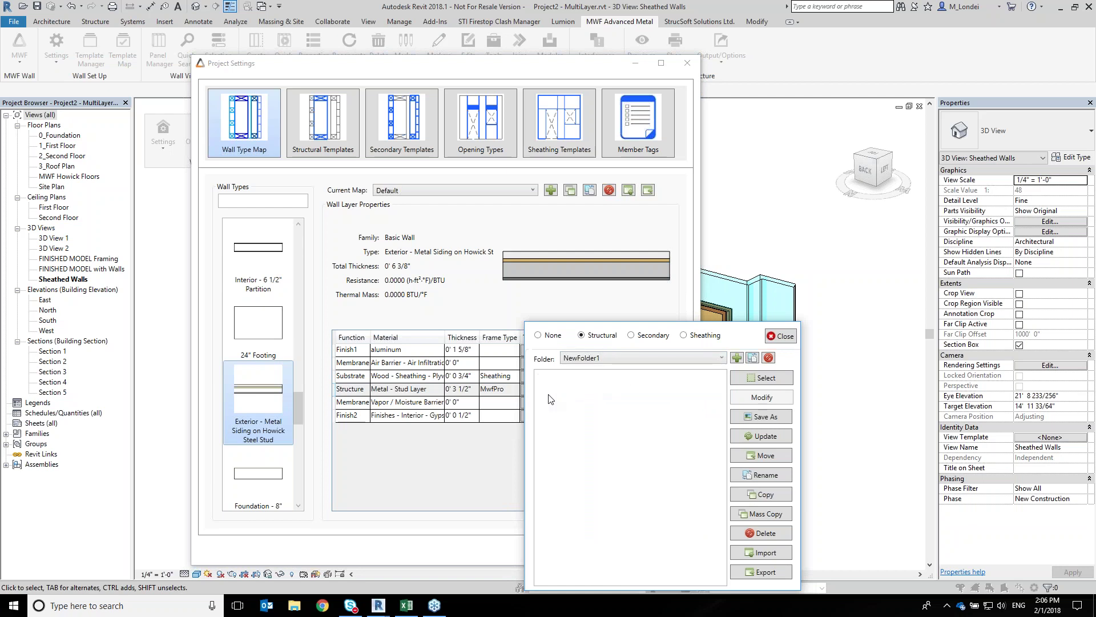
{"action": "left_click", "coordinate": [782, 337]}
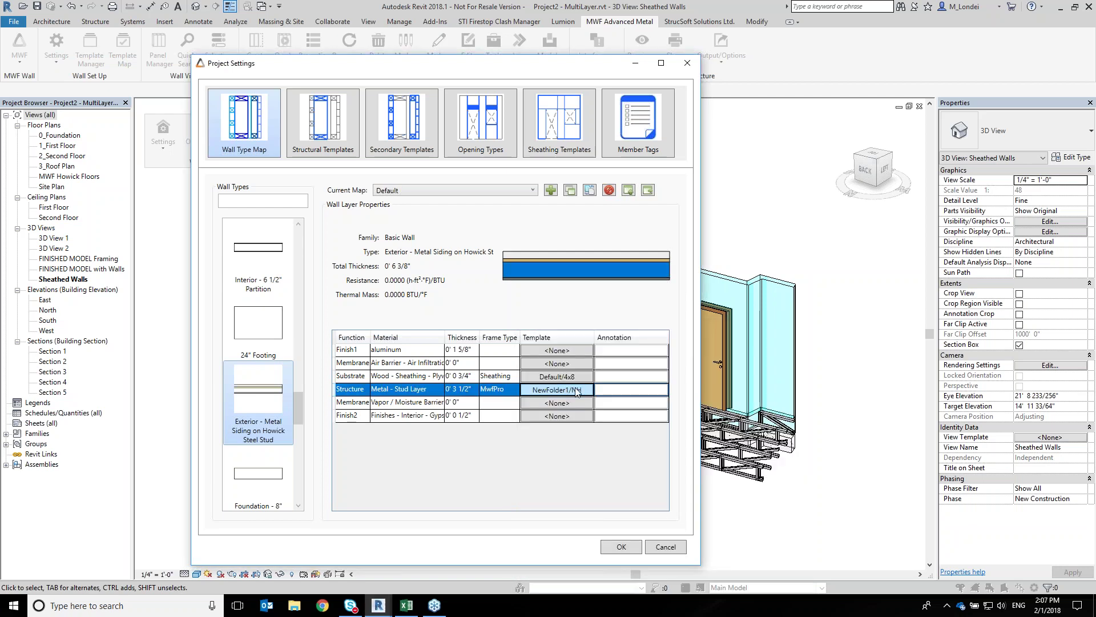
{"action": "left_click", "coordinate": [1030, 8]}
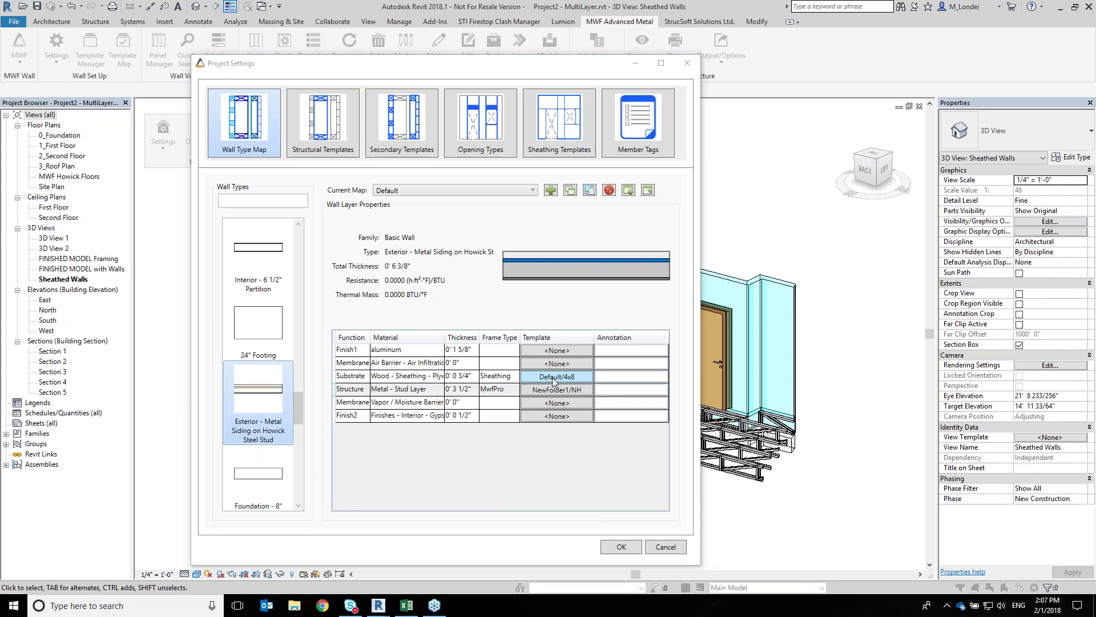
Highlight the Substrate layer and open the 4x8 sheathing template from the Default folder in the Sheathing Template Editor
{"action": "left_click", "coordinate": [395, 379]}
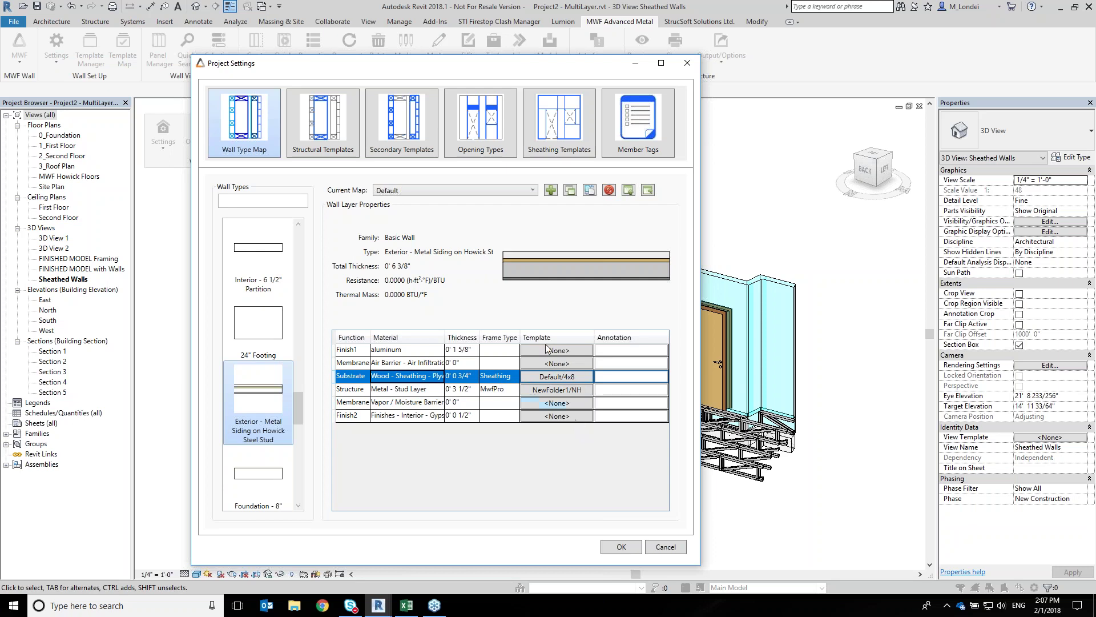
{"action": "left_click", "coordinate": [549, 130]}
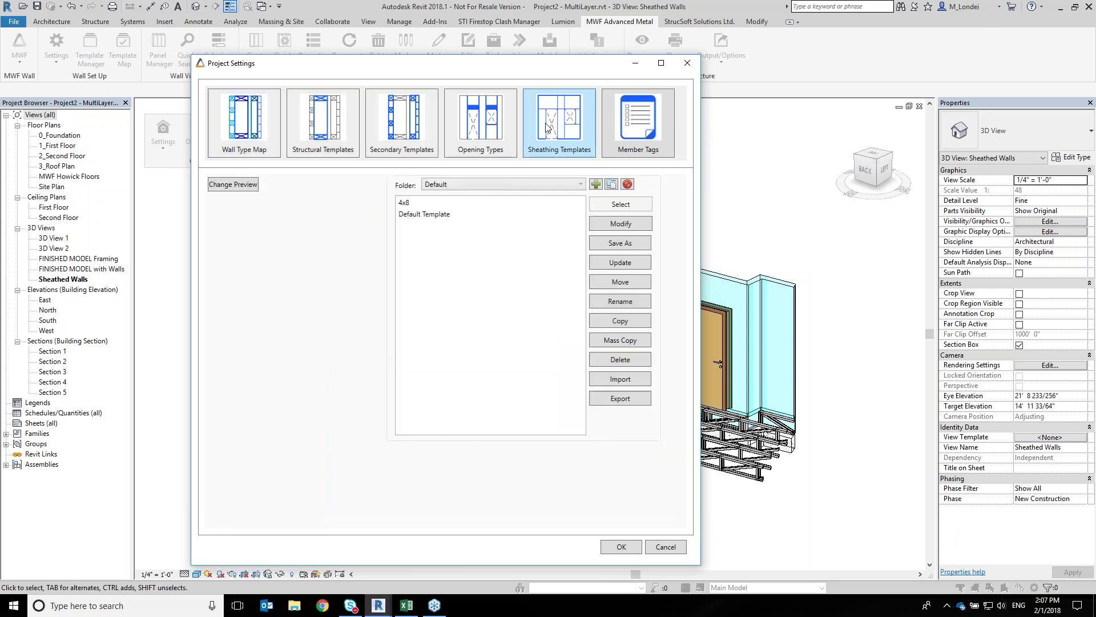
{"action": "left_click", "coordinate": [438, 216]}
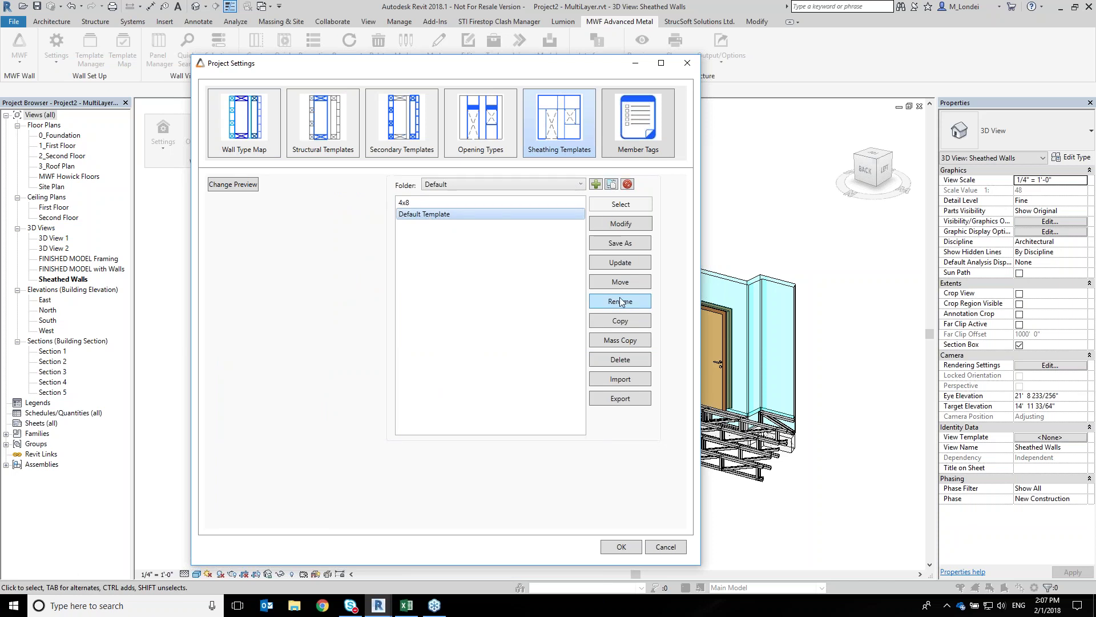
{"action": "left_click", "coordinate": [490, 201]}
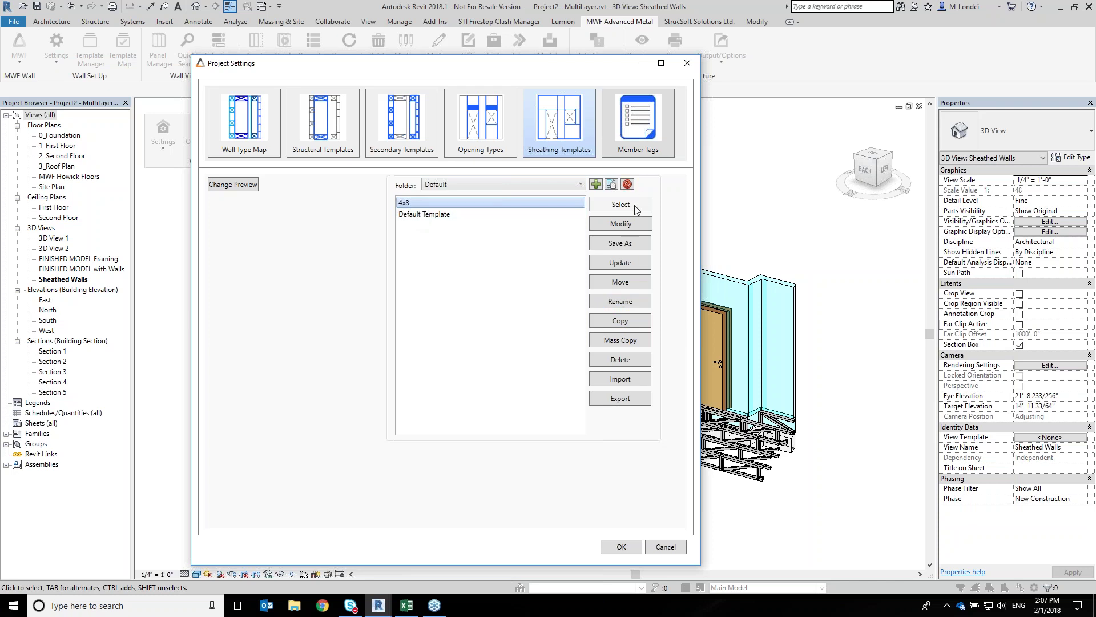
{"action": "left_click", "coordinate": [626, 224]}
{"action": "left_click_drag", "start_coordinate": [218, 108], "coordinate": [431, 126]}
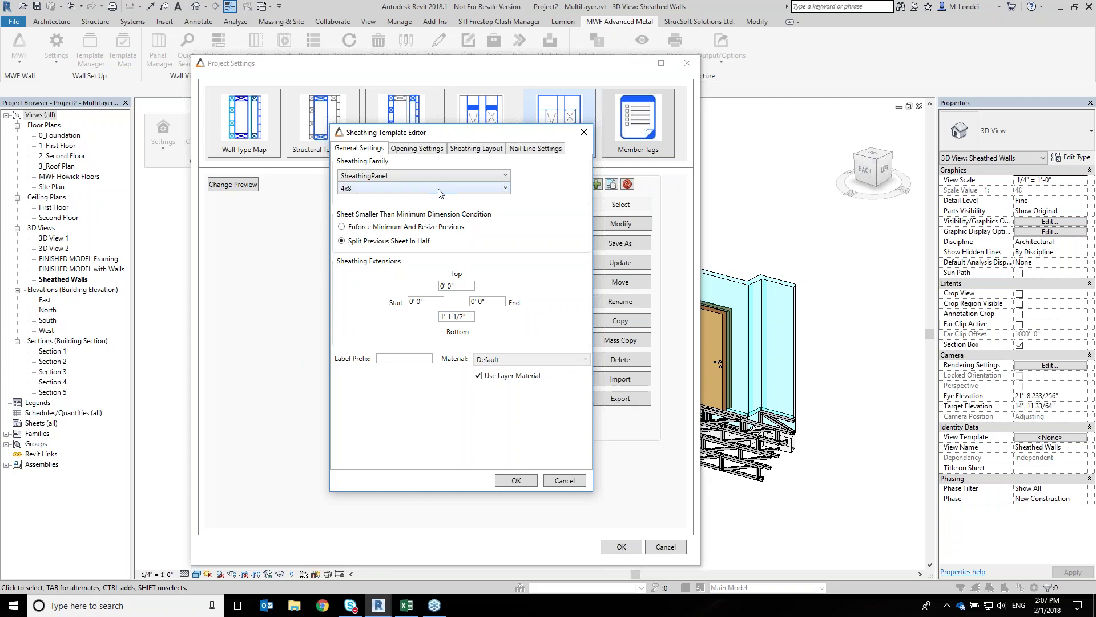
Review the 4x8 template's opening settings, switching Ignore All Openings on and back off
{"action": "left_click", "coordinate": [425, 150]}
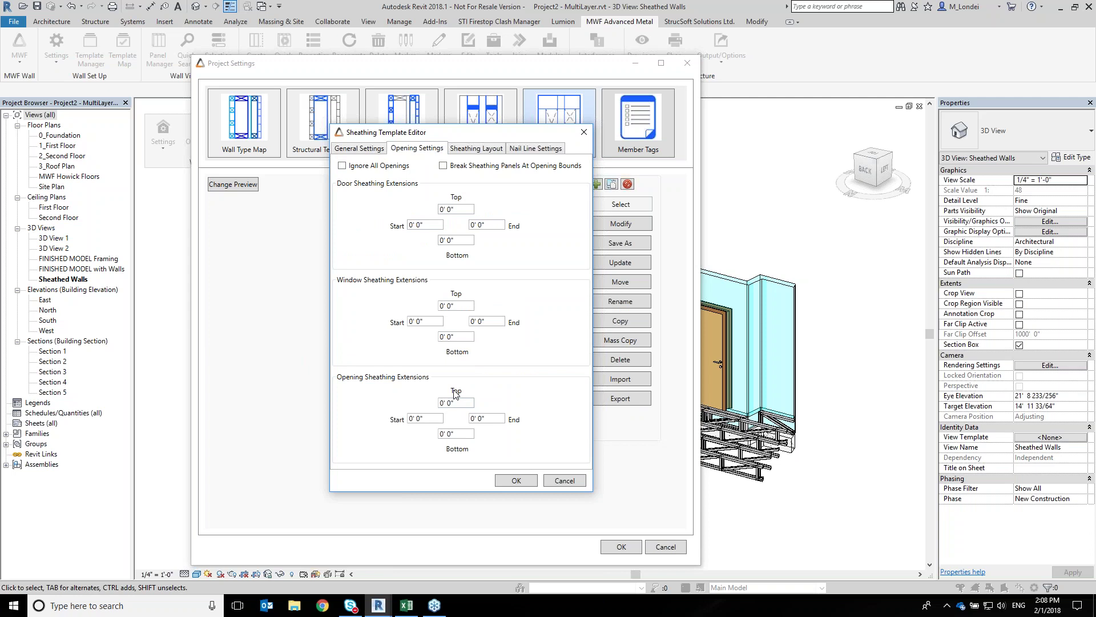
{"action": "left_click", "coordinate": [342, 166]}
{"action": "left_click", "coordinate": [354, 169]}
Review the template's sheathing layout, toggling Join Stud alignment off and on, check the nail line settings, and cancel the editor
{"action": "left_click", "coordinate": [458, 151]}
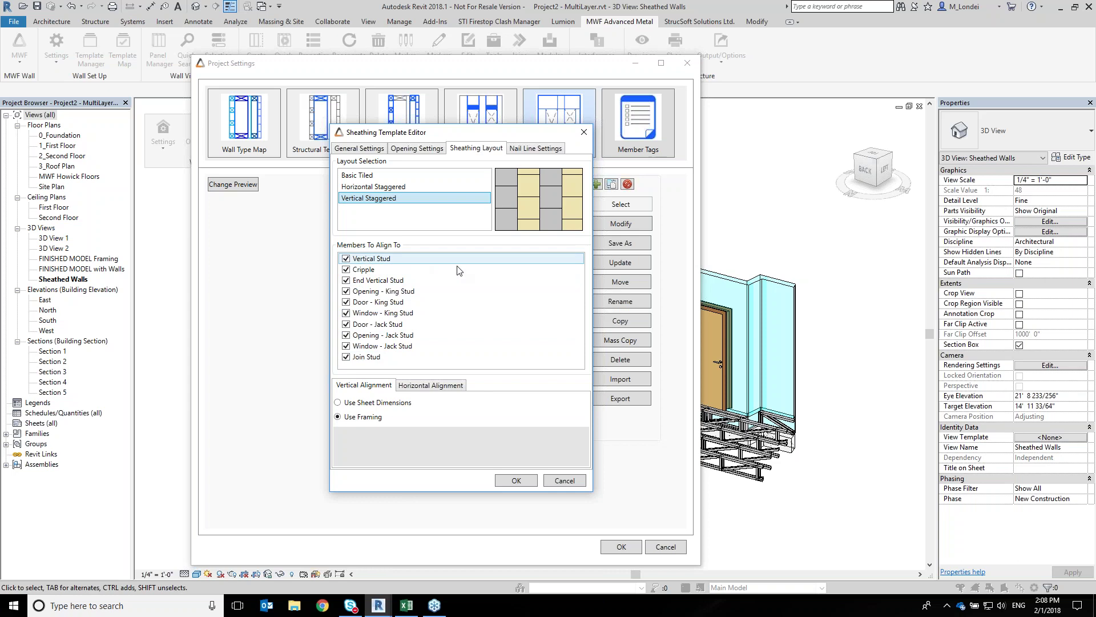
{"action": "left_click", "coordinate": [367, 358]}
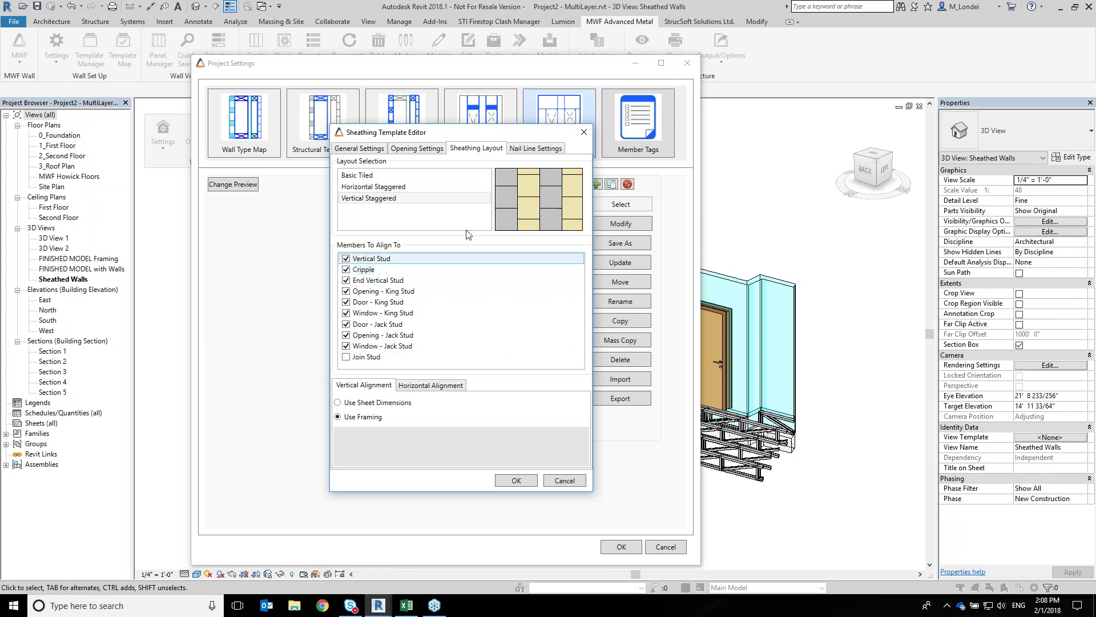
{"action": "left_click", "coordinate": [366, 357]}
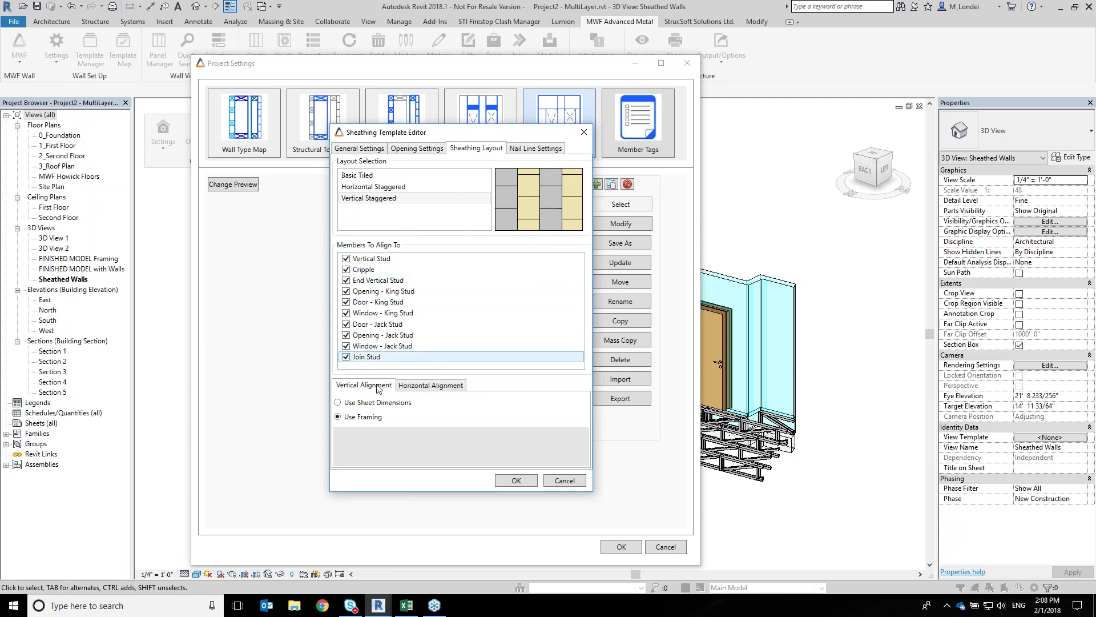
{"action": "left_click", "coordinate": [544, 150]}
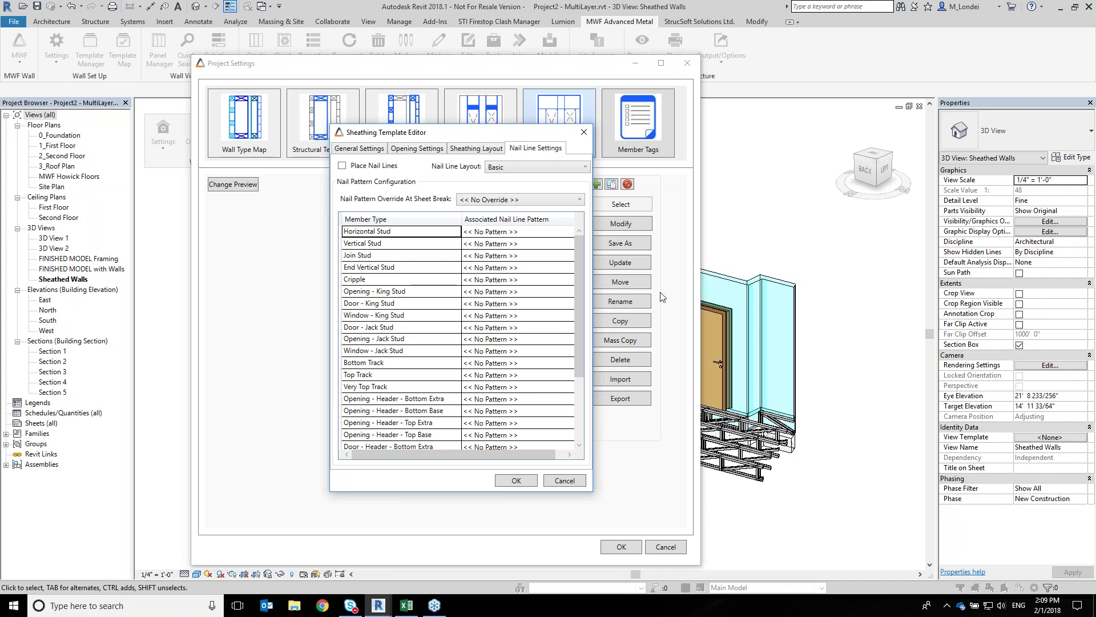
{"action": "left_click", "coordinate": [565, 482]}
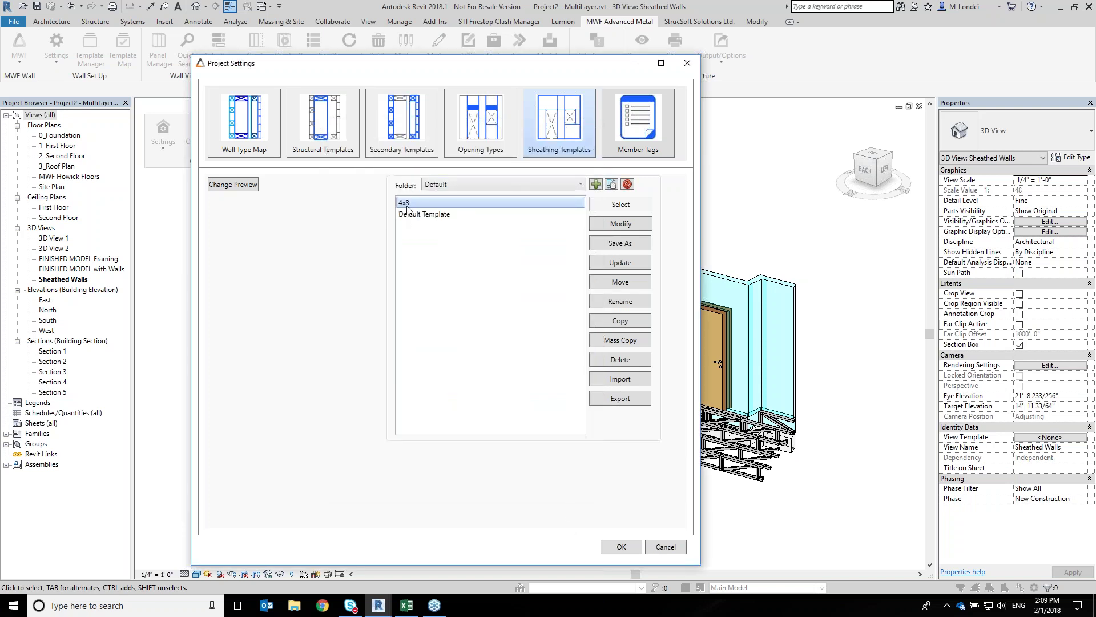
Return to the wall type map and review the template assignments of the Structure and Substrate layers
{"action": "left_click", "coordinate": [245, 140]}
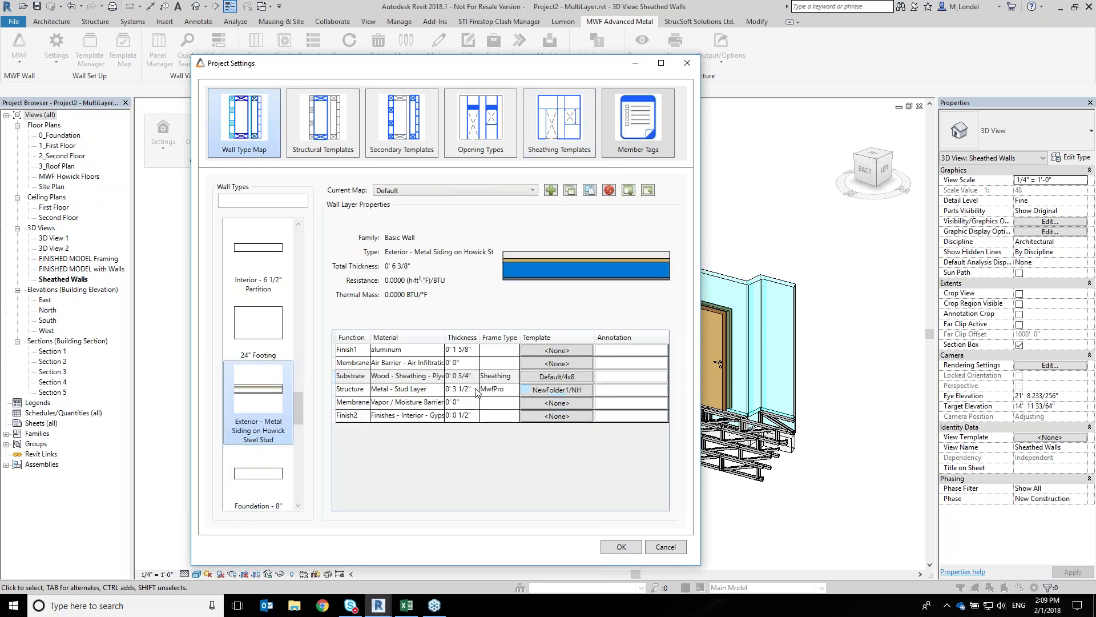
{"action": "left_click", "coordinate": [376, 393]}
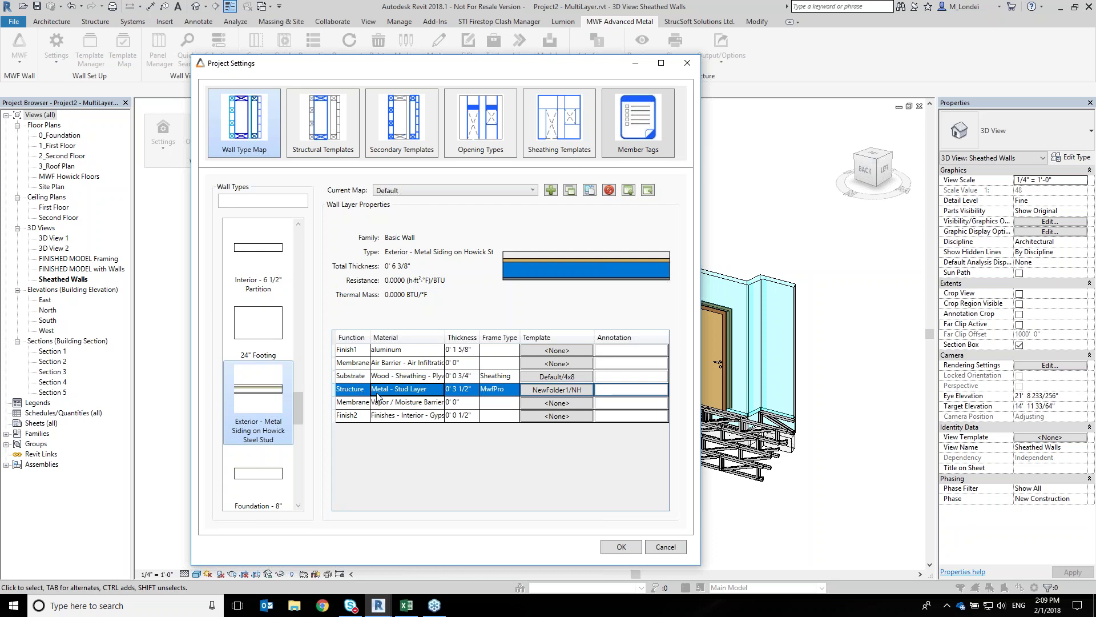
{"action": "left_click", "coordinate": [428, 378]}
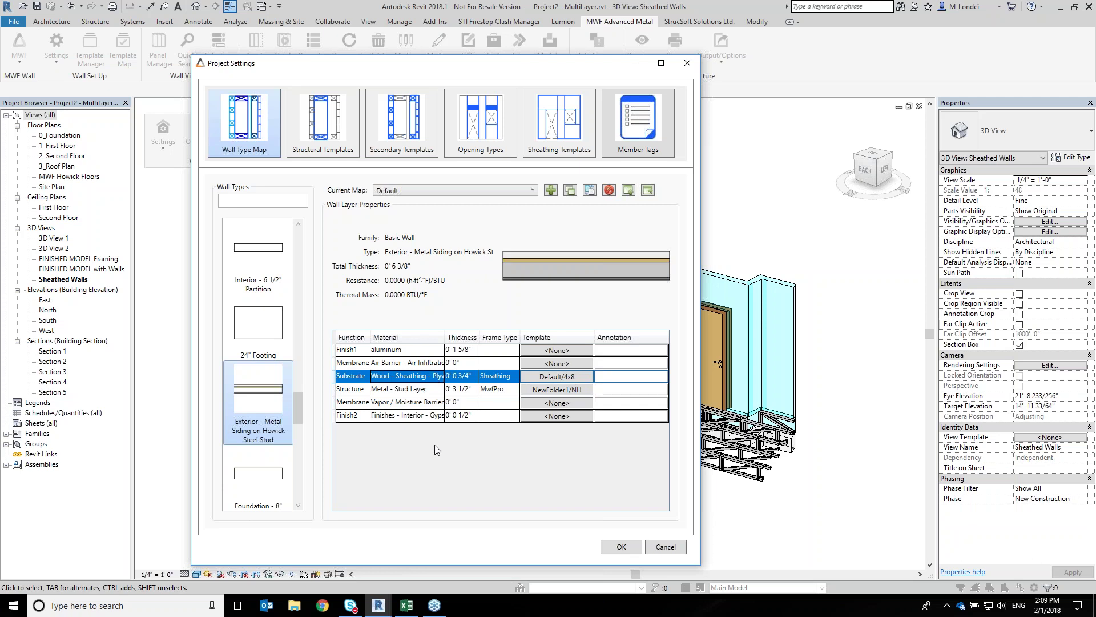
Review the sheathing and secondary template lists, return to the wall type map, and close the project settings without saving
{"action": "left_click", "coordinate": [542, 120]}
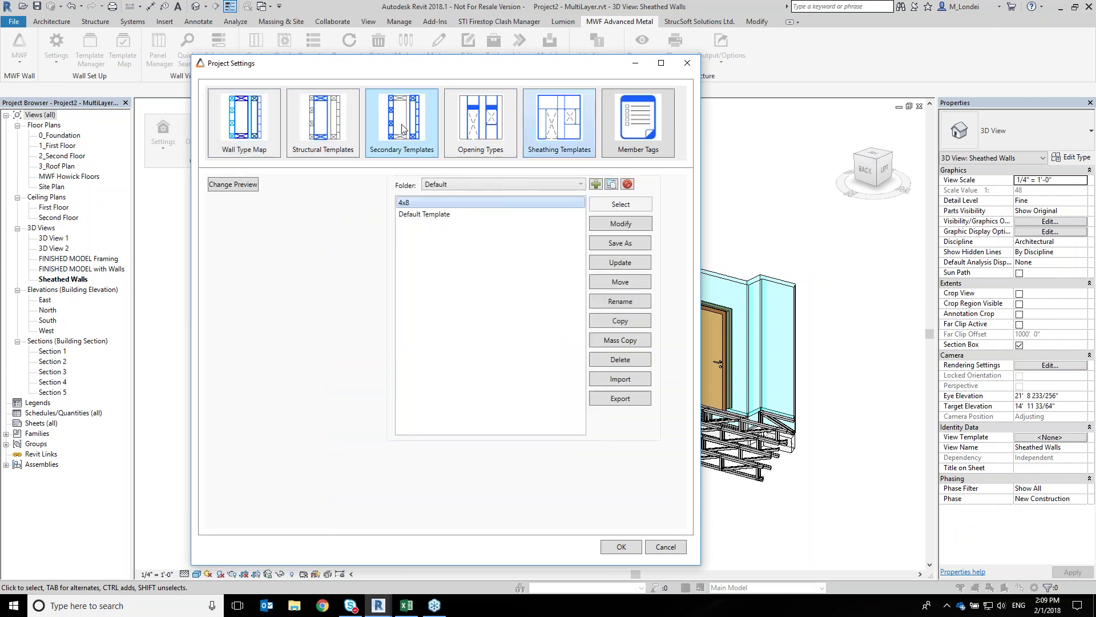
{"action": "left_click", "coordinate": [402, 128]}
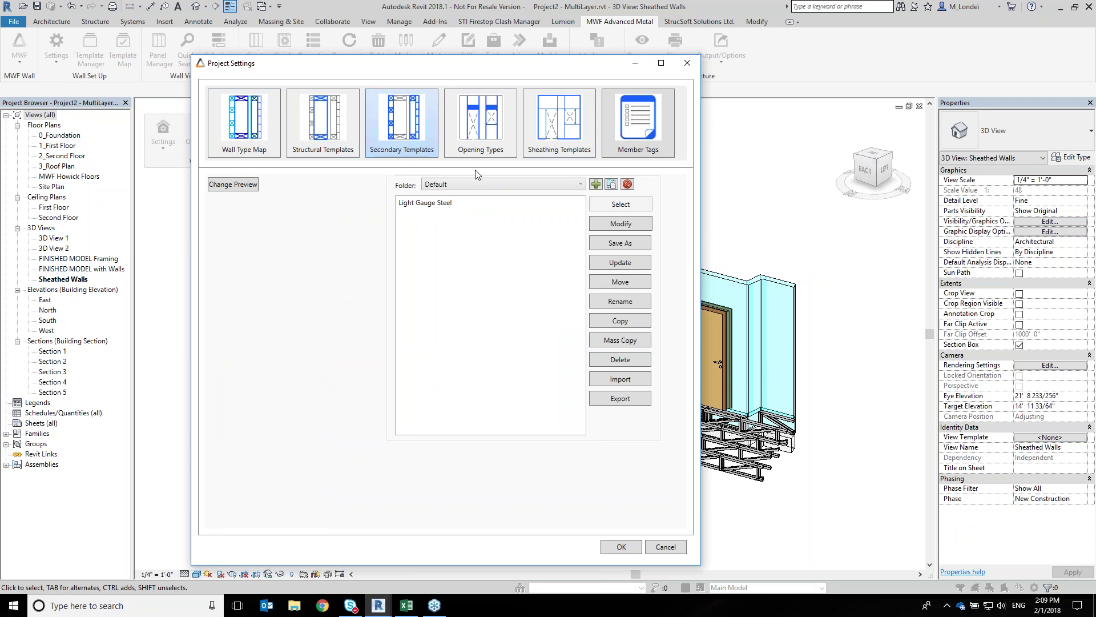
{"action": "left_click", "coordinate": [266, 128]}
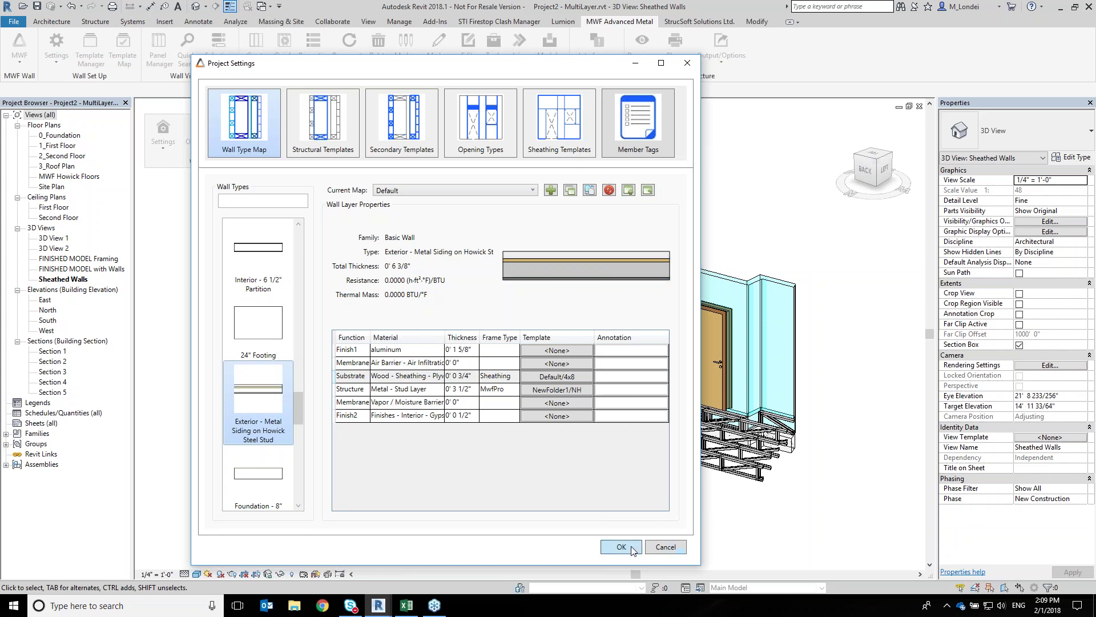
{"action": "left_click", "coordinate": [657, 550]}
Select the exterior walls in the 3D view and generate their framing and sheathing with the MultiLayer Quick Create operation
{"action": "middle_click_drag", "start_coordinate": [512, 491], "coordinate": [298, 491]}
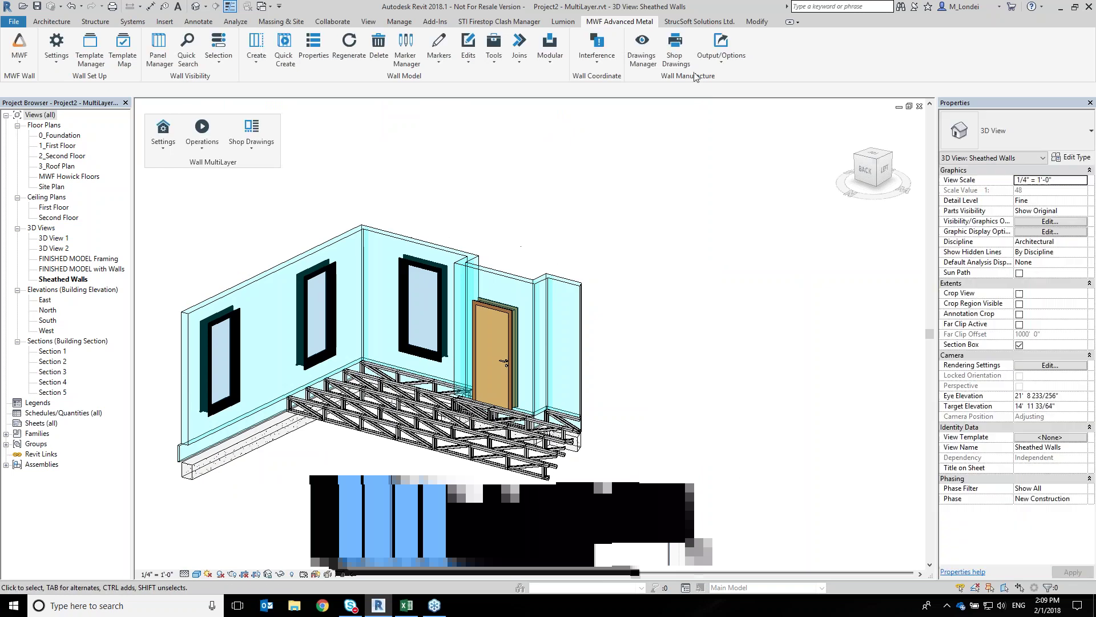
{"action": "middle_click_drag", "start_coordinate": [697, 254], "coordinate": [841, 265]}
{"action": "left_click_drag", "start_coordinate": [853, 302], "coordinate": [339, 304]}
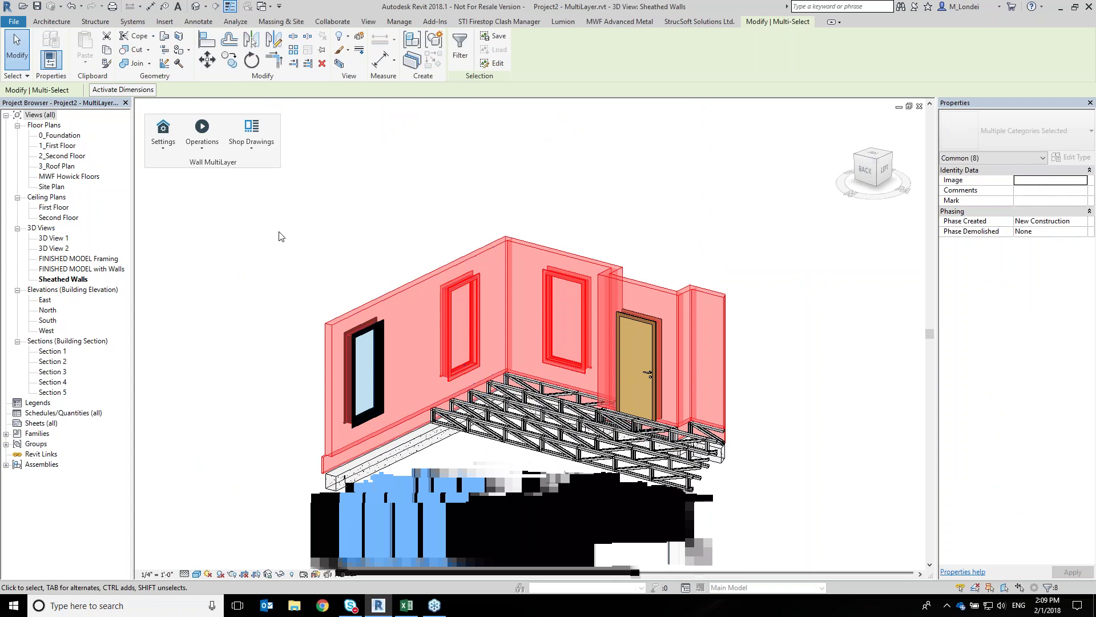
{"action": "left_click", "coordinate": [215, 147]}
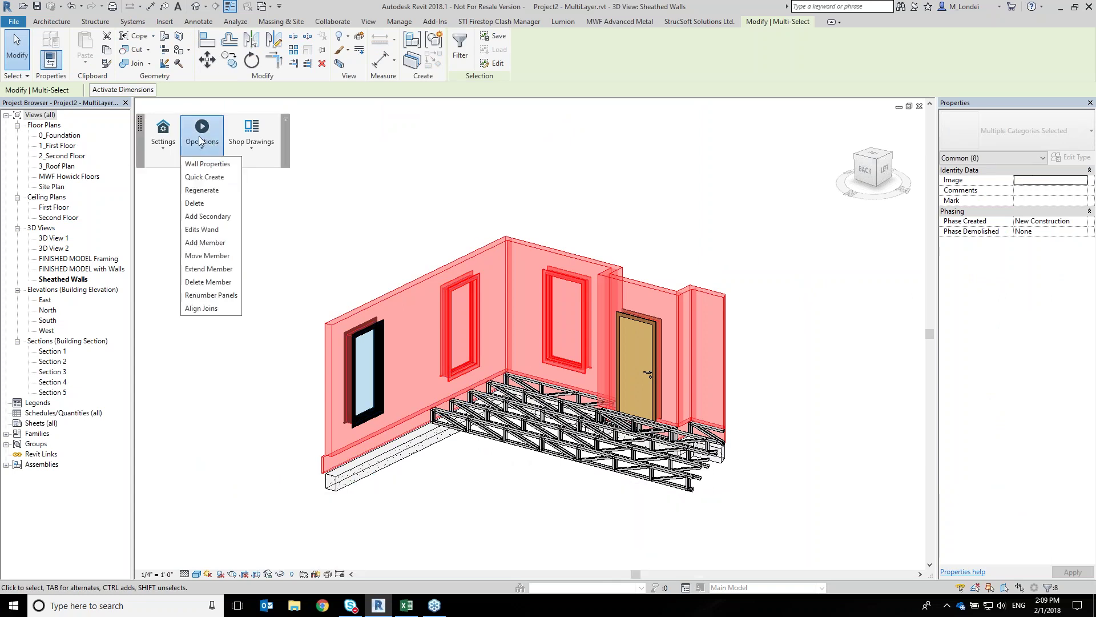
{"action": "left_click", "coordinate": [222, 178]}
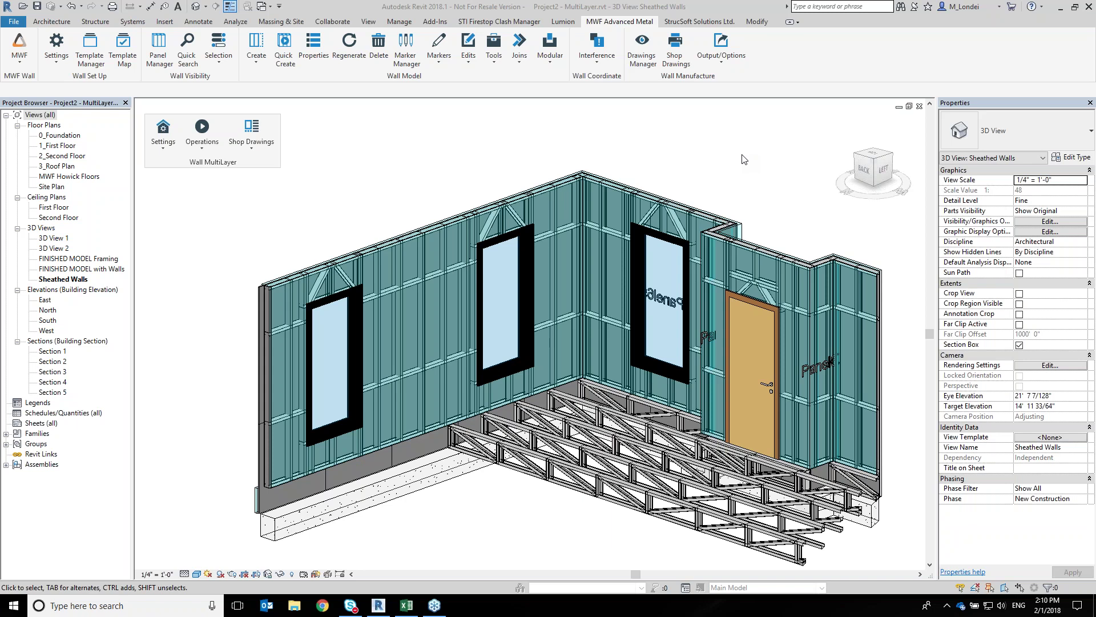
Open the 11x17 view option file of MWF - Default for editing and bring its drawing settings into clear view
{"action": "left_click", "coordinate": [653, 60]}
{"action": "left_click_drag", "start_coordinate": [200, 145], "coordinate": [444, 143]}
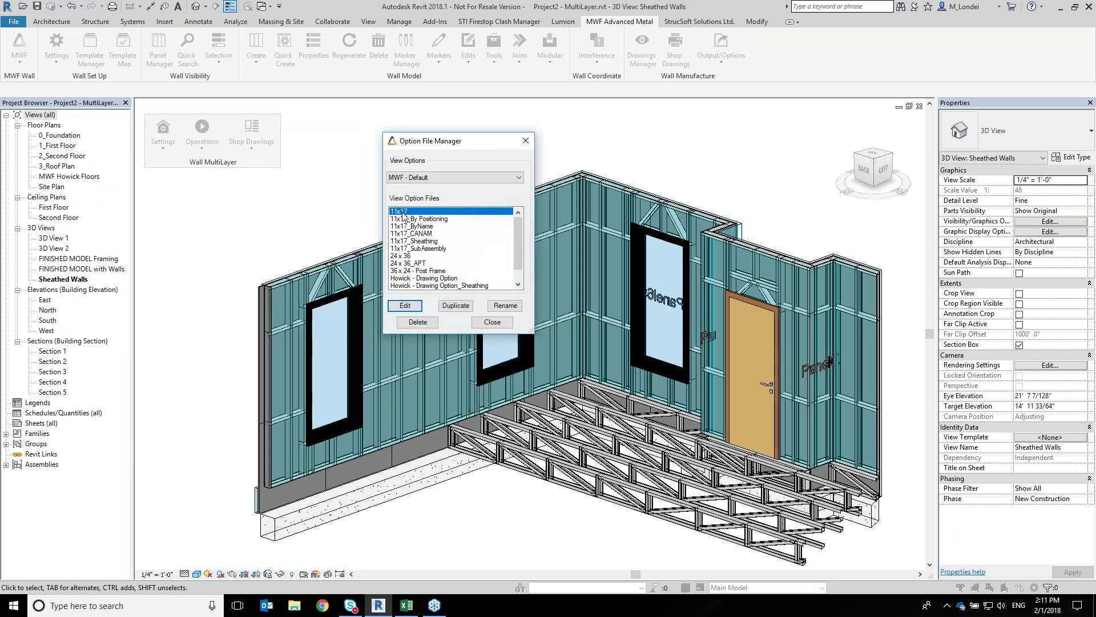
{"action": "left_click", "coordinate": [399, 310]}
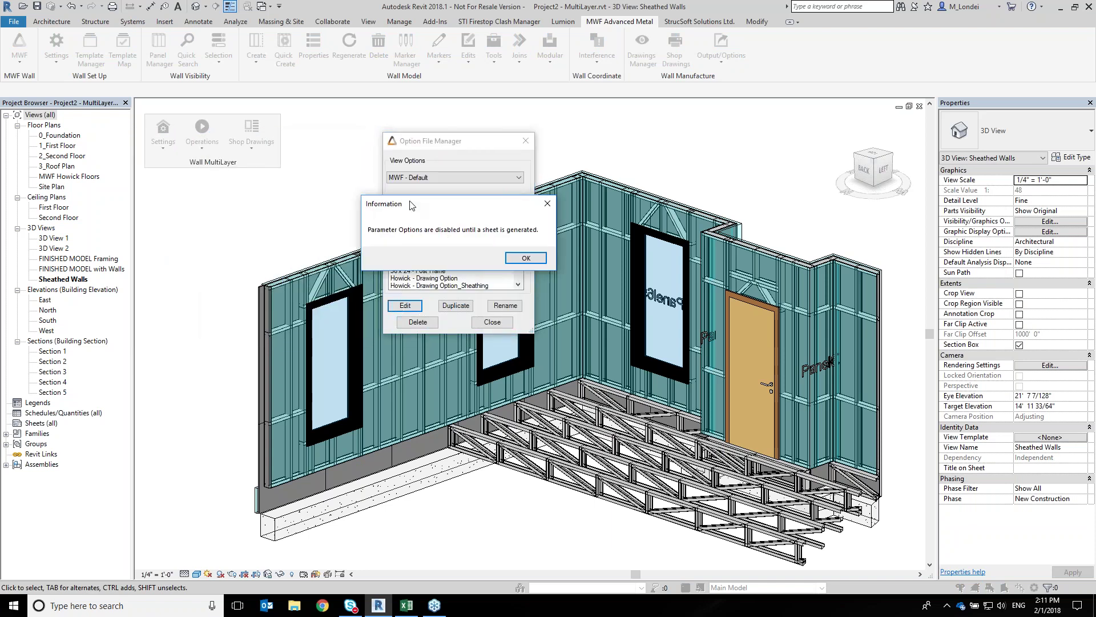
{"action": "left_click", "coordinate": [525, 260]}
{"action": "mouse_move", "coordinate": [209, 33]}
{"action": "left_mouse_down"}
{"action": "mouse_move", "coordinate": [493, 126]}
{"action": "mouse_move", "coordinate": [631, 92]}
{"action": "left_mouse_up"}
Review the Framing Elevation viewport and dimension settings, and close all the option file dialogs without changes
{"action": "left_click", "coordinate": [479, 364]}
{"action": "double_click", "coordinate": [479, 363]}
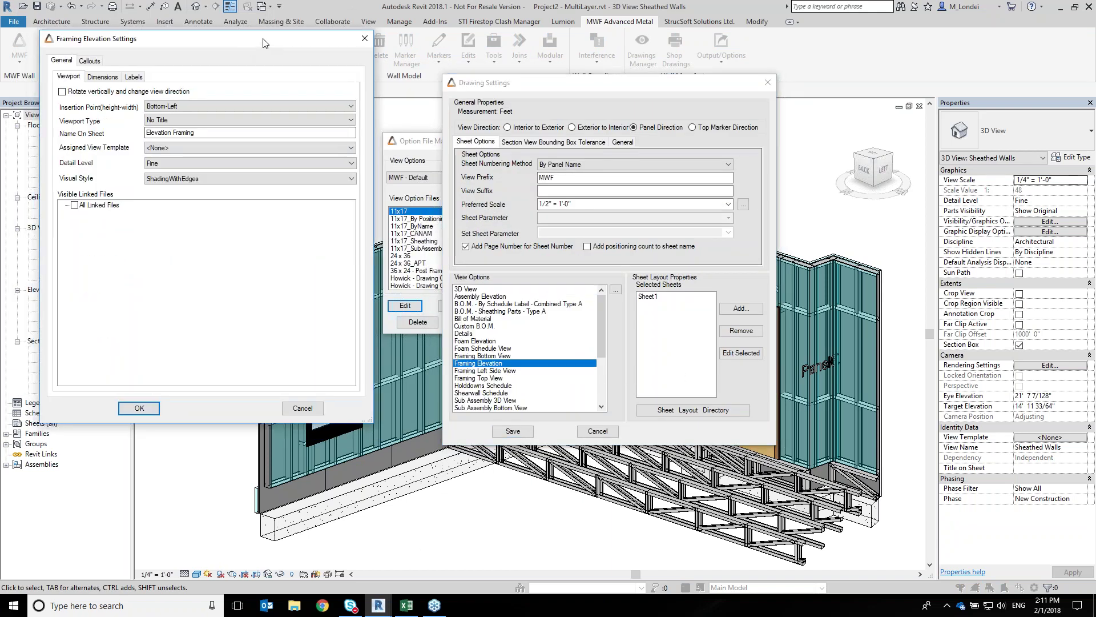
{"action": "mouse_move", "coordinate": [310, 46]}
{"action": "left_mouse_down"}
{"action": "mouse_move", "coordinate": [400, 78]}
{"action": "mouse_move", "coordinate": [644, 84]}
{"action": "mouse_move", "coordinate": [665, 140]}
{"action": "mouse_move", "coordinate": [683, 149]}
{"action": "left_mouse_up"}
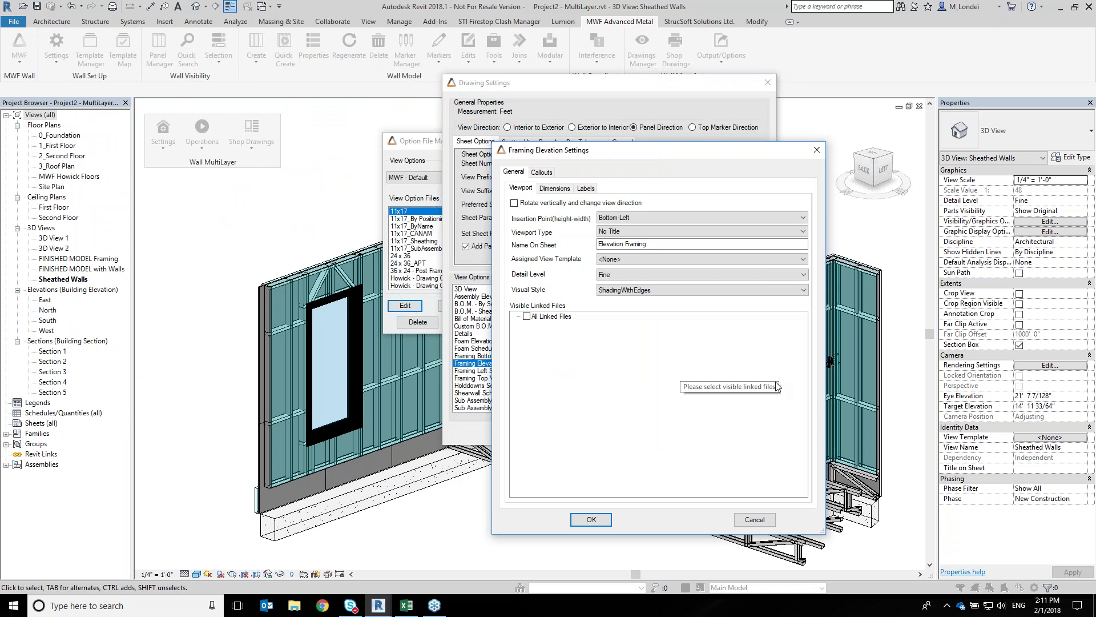
{"action": "left_click", "coordinate": [545, 189]}
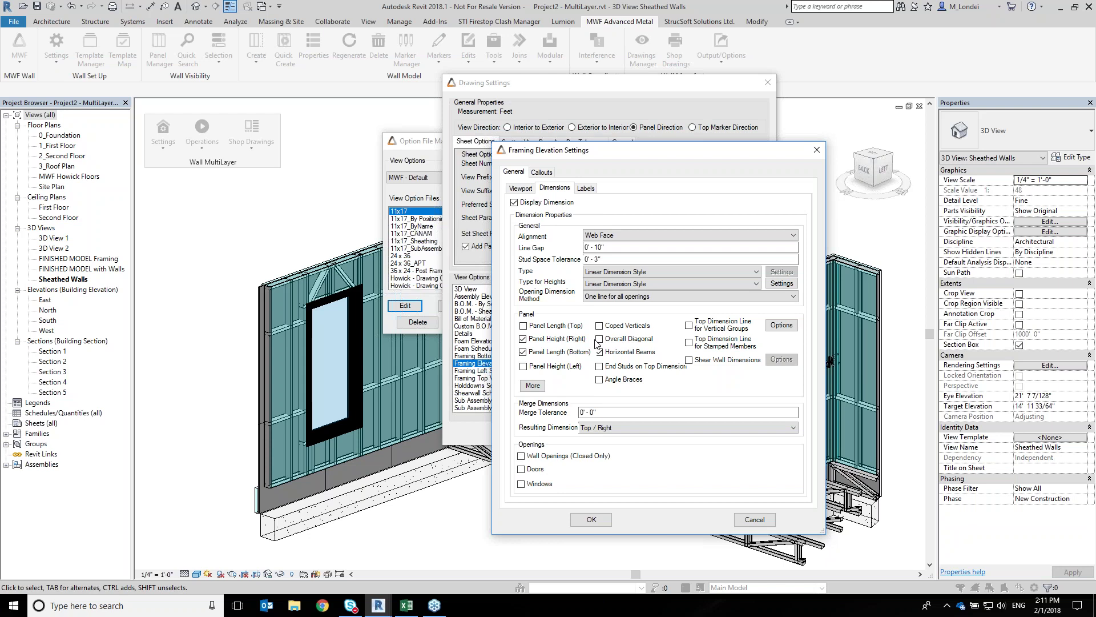
{"action": "left_click", "coordinate": [818, 150]}
{"action": "left_click", "coordinate": [768, 83]}
{"action": "left_click", "coordinate": [503, 321]}
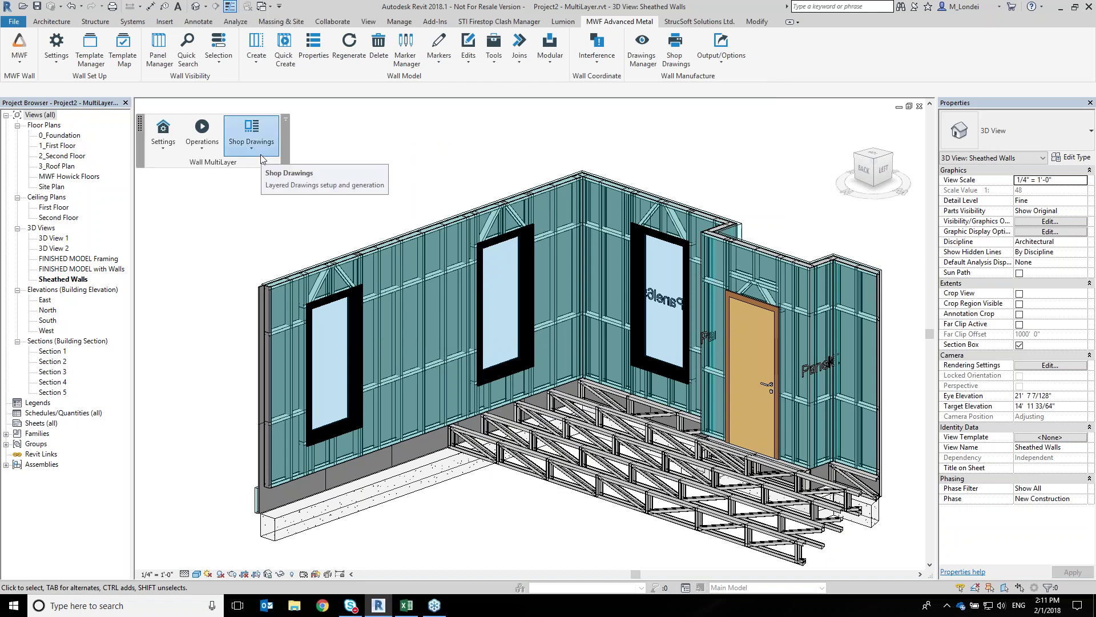
Create a MultilayerWall drawing settings type named "24x36 Drawing" in the Drawing Settings Utility
{"action": "left_click", "coordinate": [261, 153]}
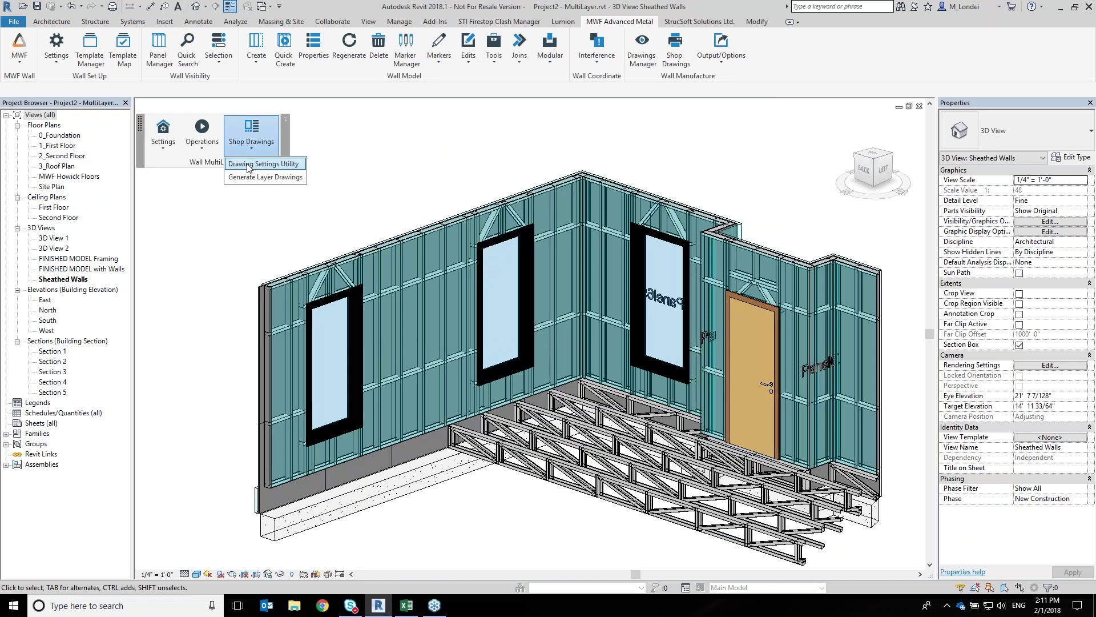
{"action": "left_click", "coordinate": [272, 166]}
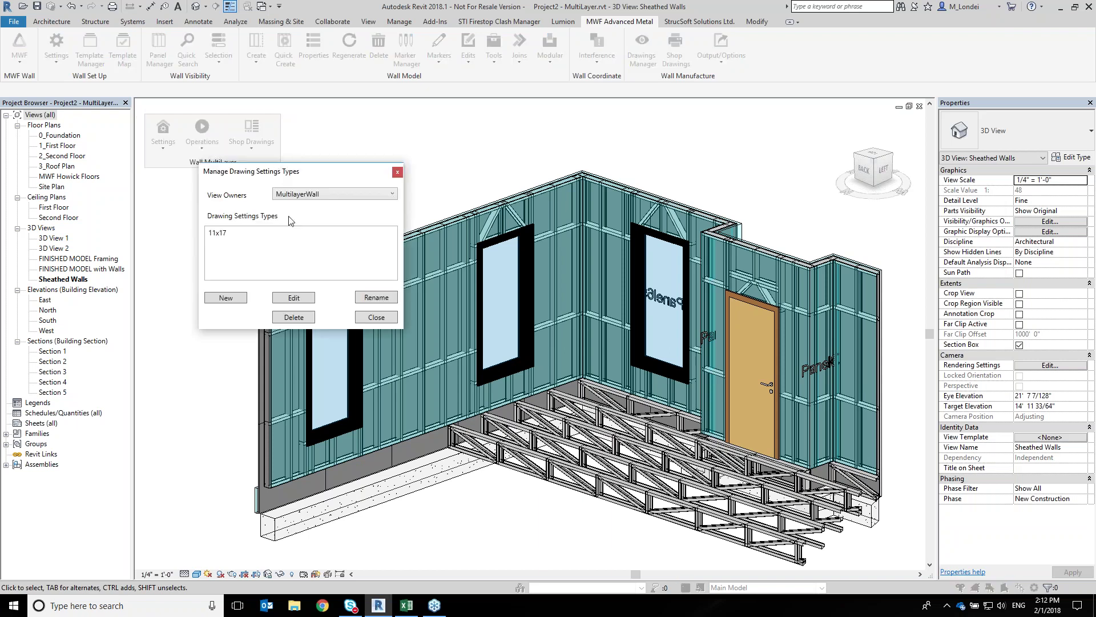
{"action": "left_click", "coordinate": [216, 236]}
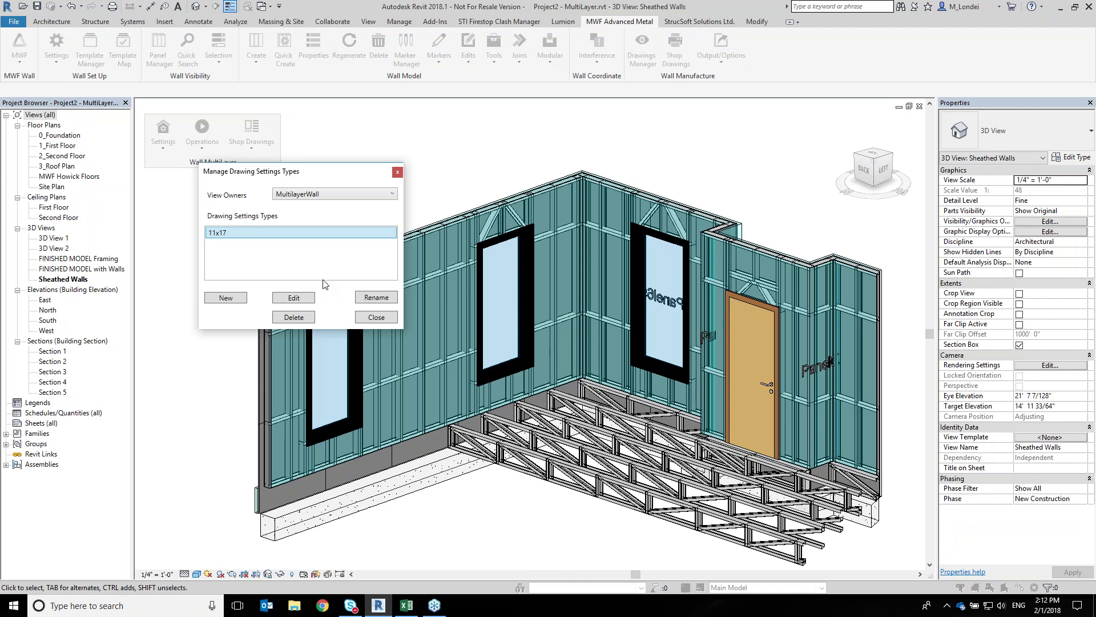
{"action": "left_click", "coordinate": [242, 297]}
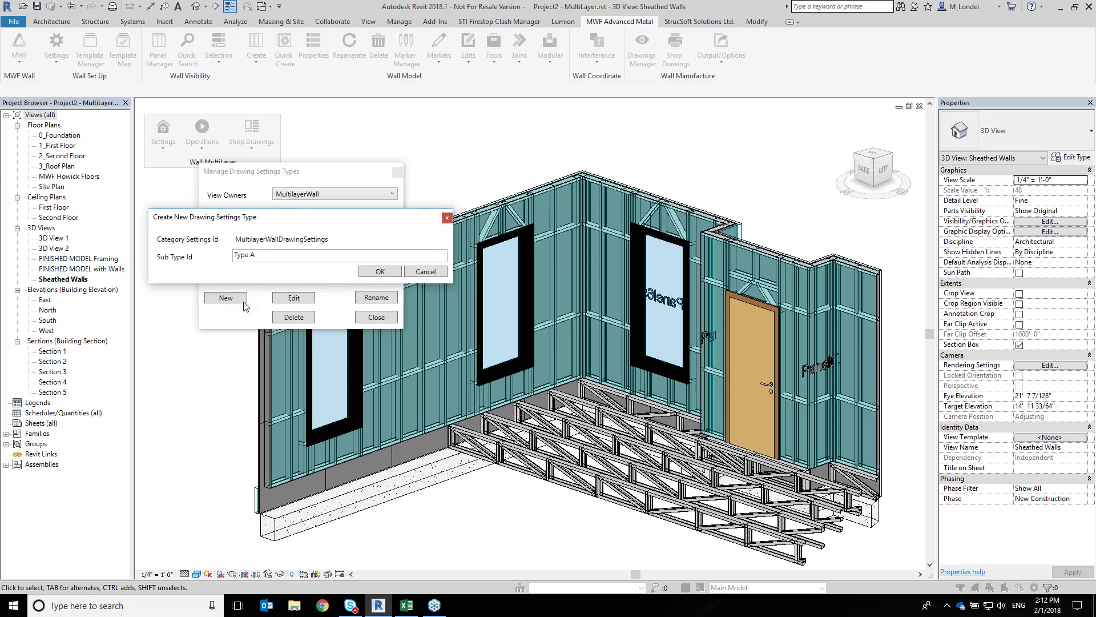
{"action": "left_click_drag", "start_coordinate": [276, 255], "coordinate": [156, 258]}
{"action": "type", "text": "24x36"}
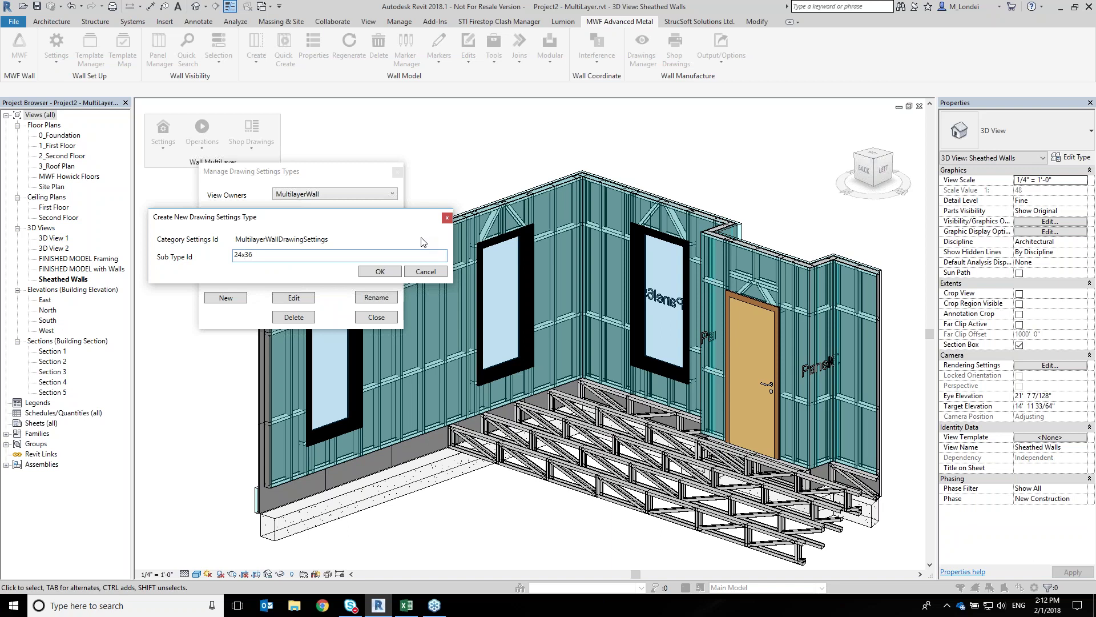
{"action": "type", "text": " Drawing"}
{"action": "left_click", "coordinate": [368, 275]}
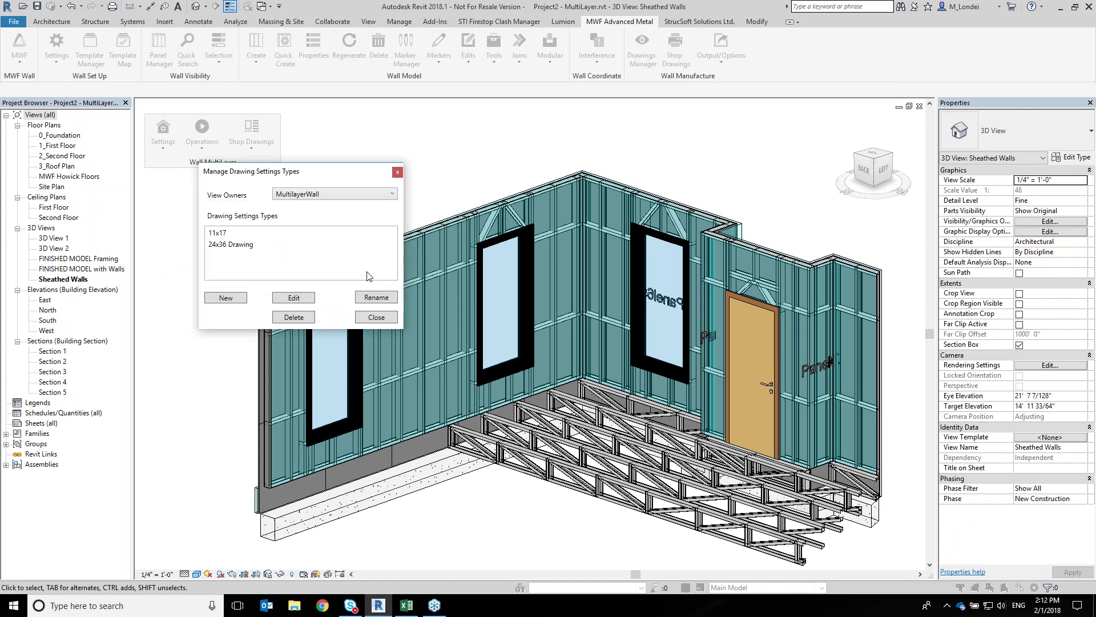
Open the 24x36 Drawing settings type for editing and move its dialog clear of the settings types list
{"action": "left_click", "coordinate": [240, 251]}
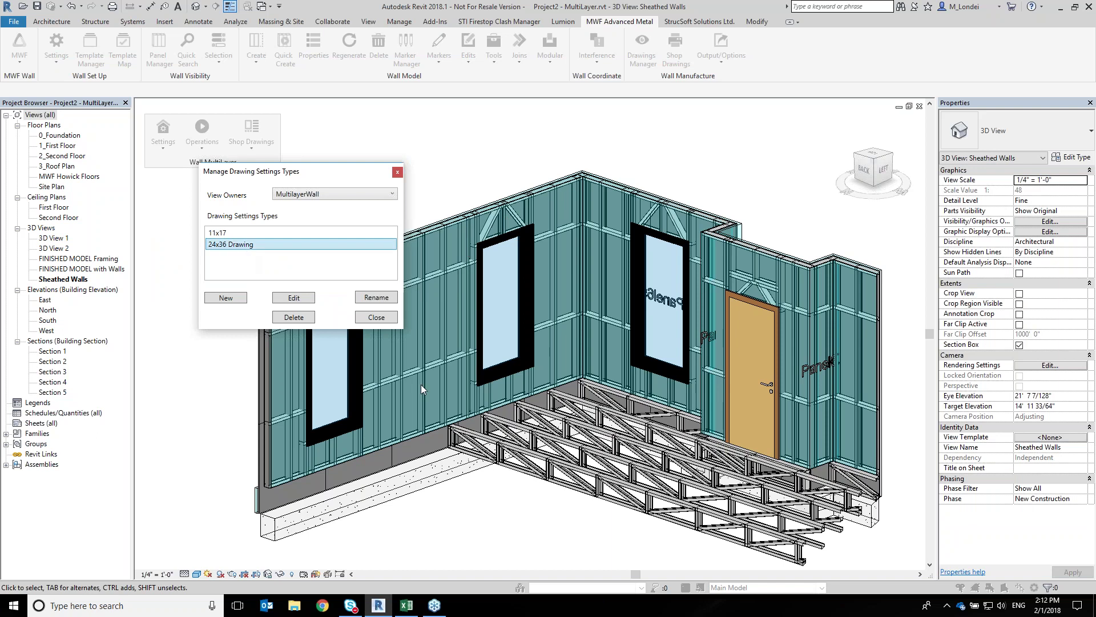
{"action": "left_click", "coordinate": [292, 298]}
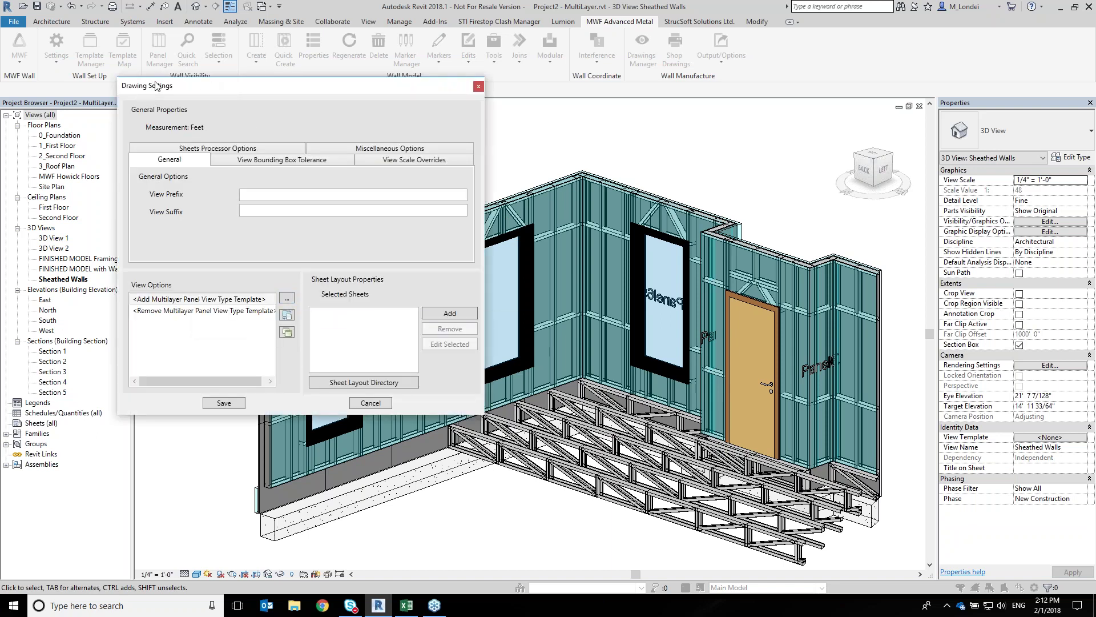
{"action": "mouse_move", "coordinate": [171, 88]}
{"action": "left_mouse_down"}
{"action": "mouse_move", "coordinate": [403, 169]}
{"action": "mouse_move", "coordinate": [432, 147]}
{"action": "left_mouse_up"}
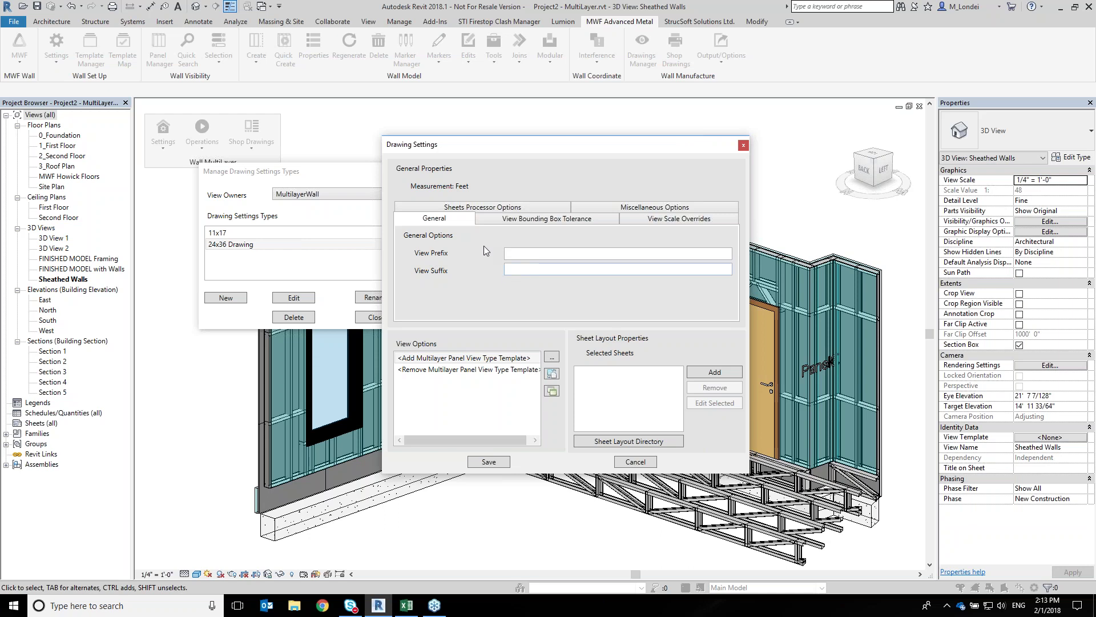
Set the view bounding box tolerance to 0' 10" in the right, up and view directions
{"action": "left_click", "coordinate": [514, 220]}
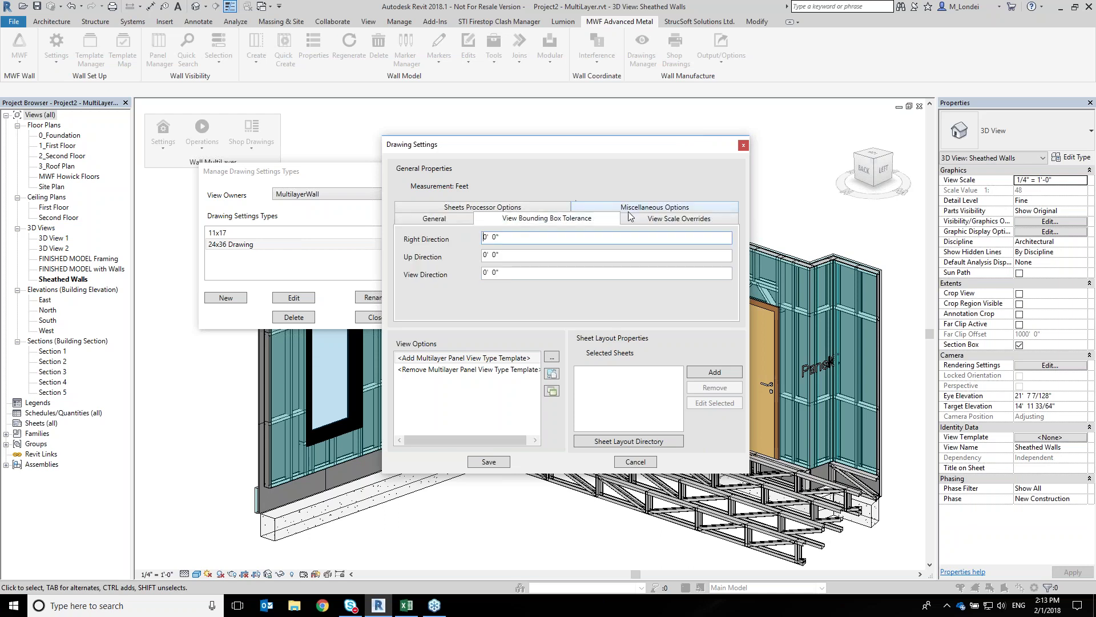
{"action": "left_click", "coordinate": [492, 236]}
{"action": "type", "text": "1"}
{"action": "left_click", "coordinate": [502, 258]}
{"action": "type", "text": "1"}
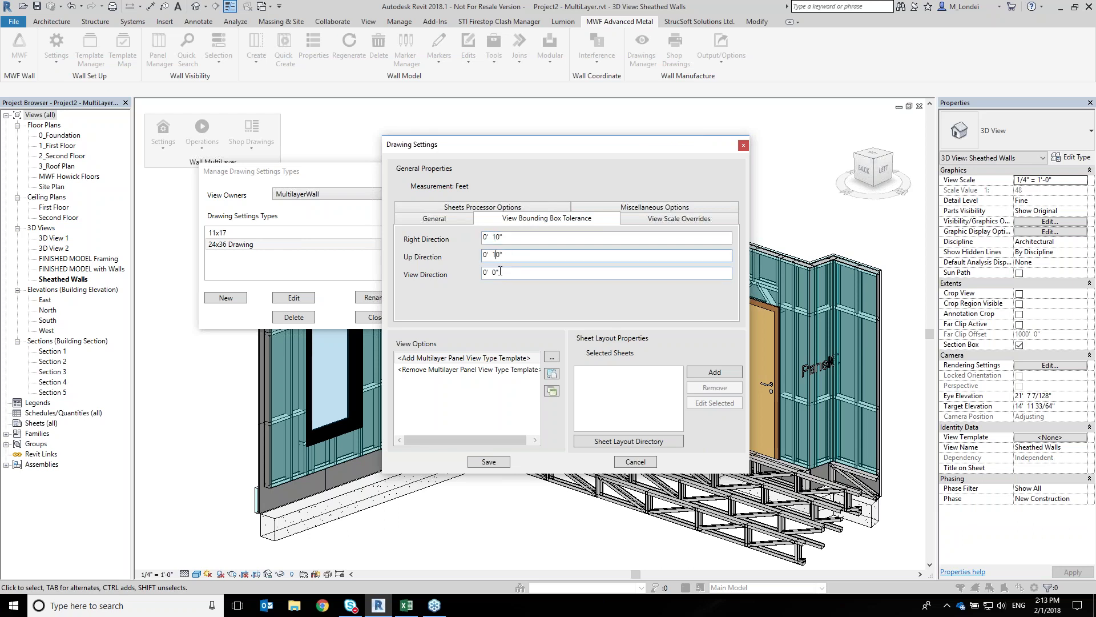
{"action": "left_click", "coordinate": [493, 271]}
{"action": "type", "text": "1"}
{"action": "left_click", "coordinate": [502, 255]}
Try the Pre-Compute option for the view scale override at 55% and the Post Auto Scale option
{"action": "left_click", "coordinate": [664, 221]}
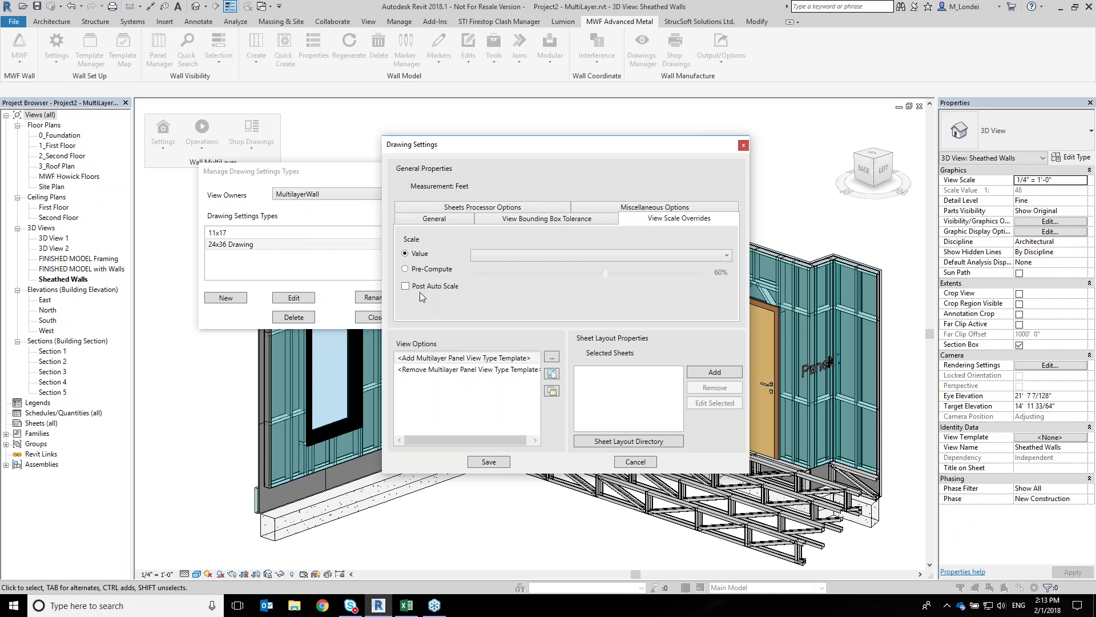
{"action": "left_click", "coordinate": [428, 272]}
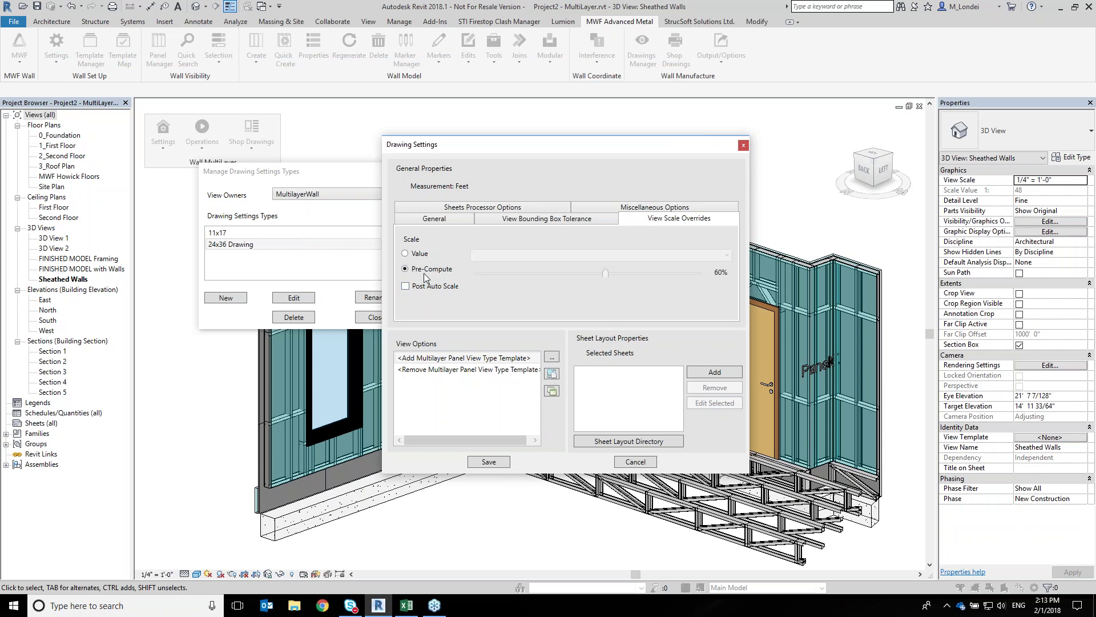
{"action": "left_click_drag", "start_coordinate": [606, 275], "coordinate": [588, 278]}
{"action": "left_click", "coordinate": [406, 287]}
Override the view scale with a fixed value of 3/4" = 1'-0"
{"action": "left_click", "coordinate": [415, 254]}
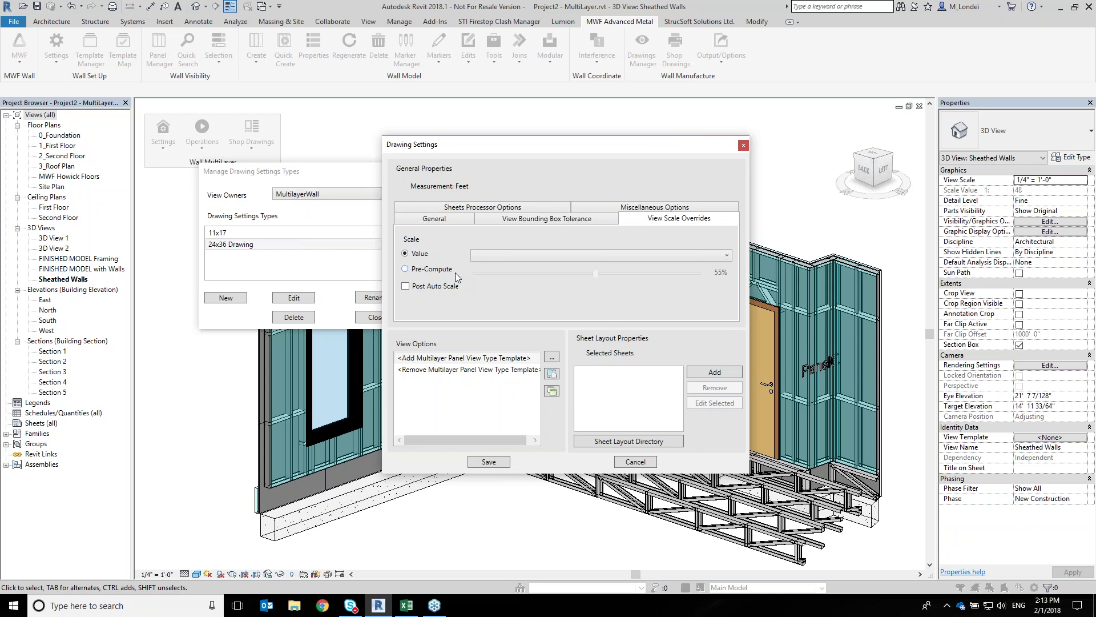
{"action": "left_click", "coordinate": [483, 256]}
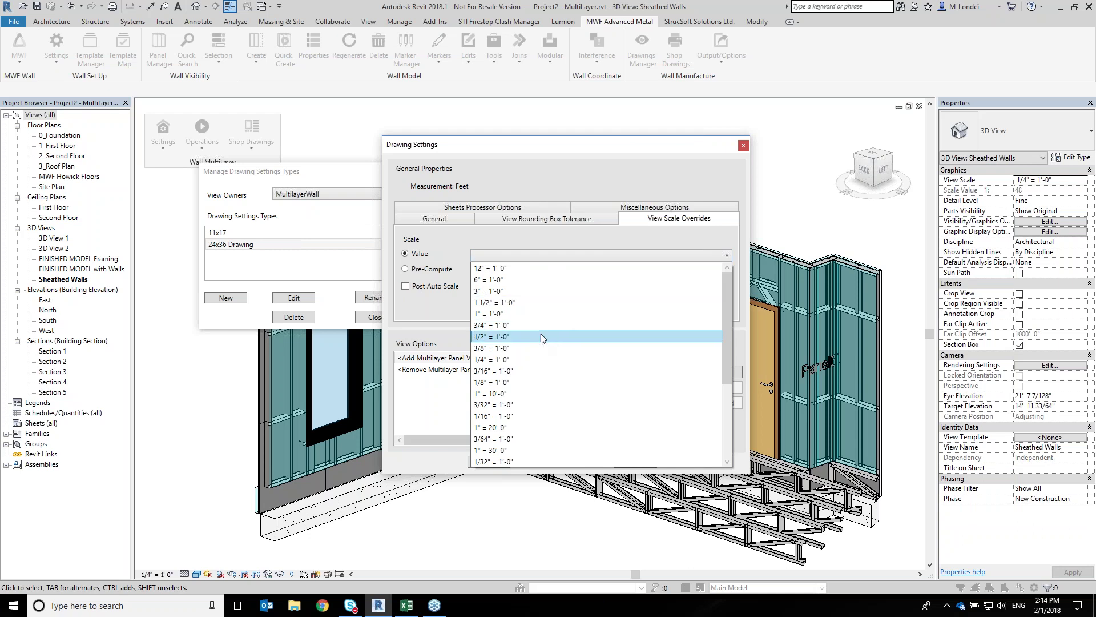
{"action": "scroll", "coordinate": [508, 302], "scroll_direction": "down", "scroll_amount": 1}
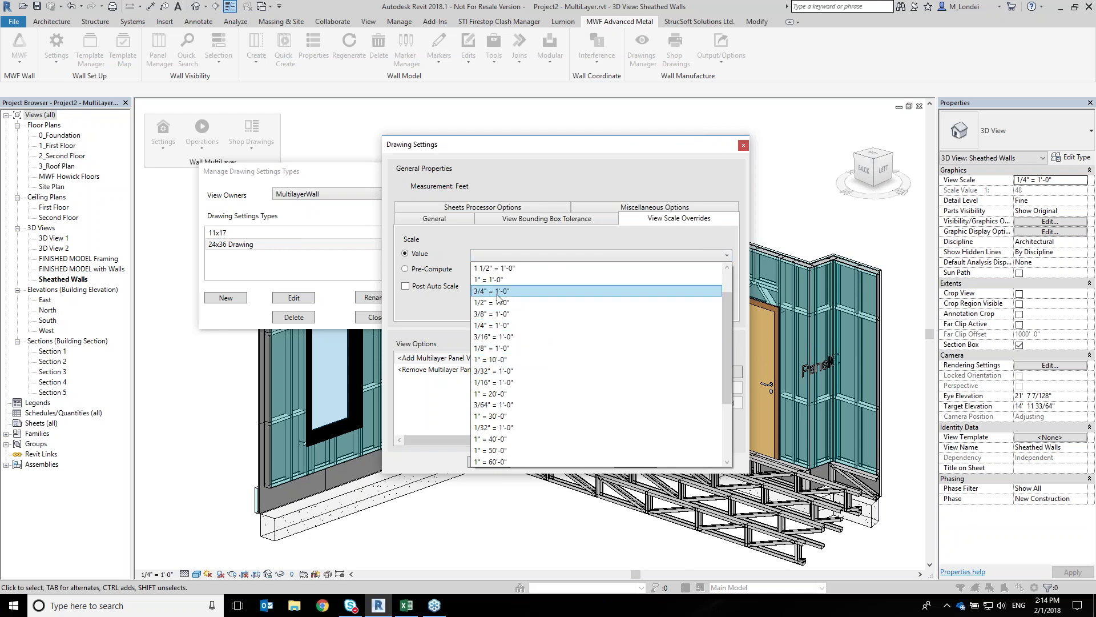
{"action": "left_click", "coordinate": [502, 291]}
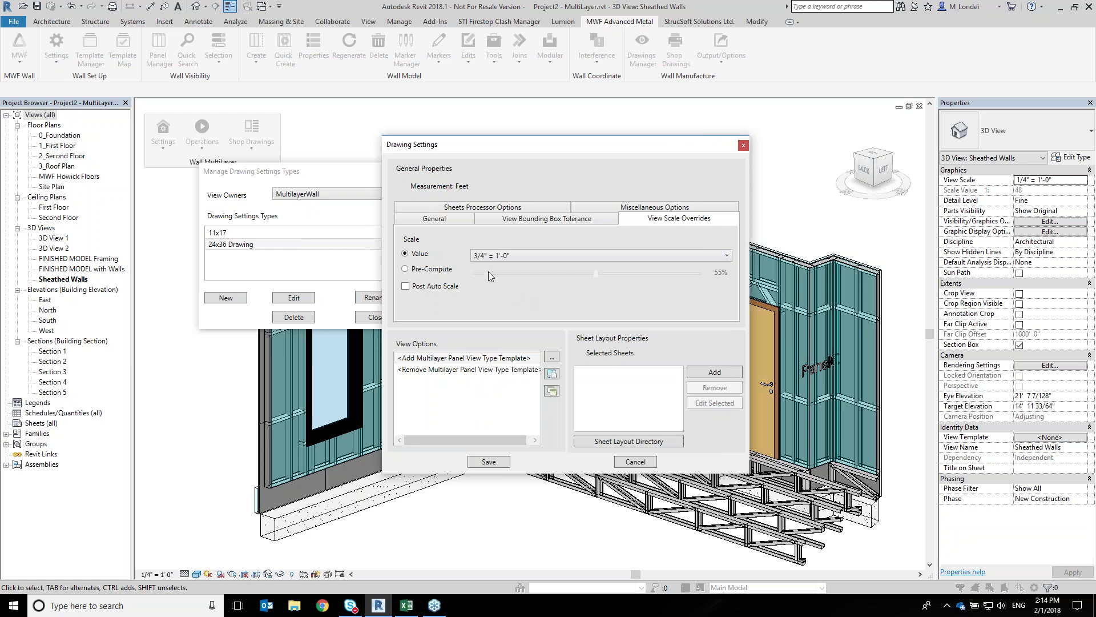
In the sheets processor options, keep the fixed sheet naming method and set the sheet numbering method to By Panel Number
{"action": "left_click", "coordinate": [498, 209]}
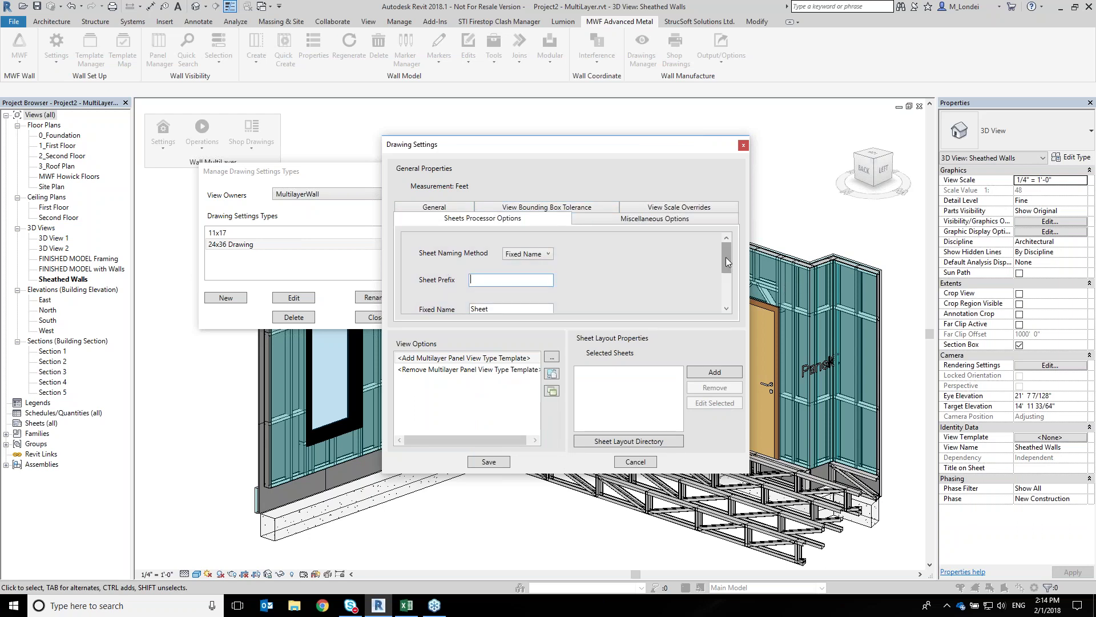
{"action": "left_click", "coordinate": [533, 253]}
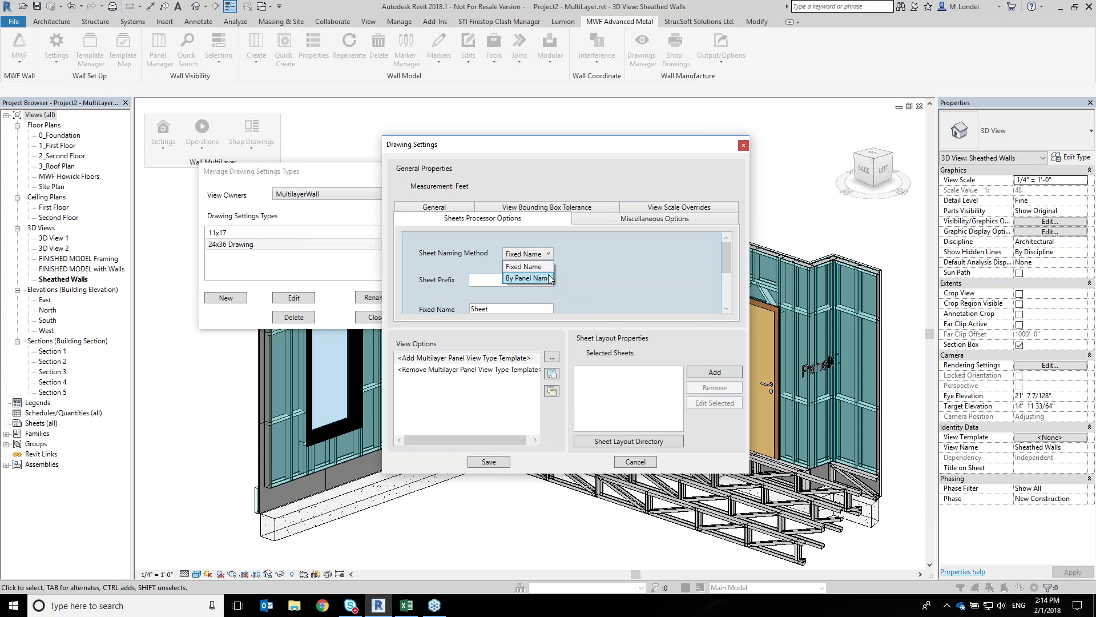
{"action": "left_click", "coordinate": [596, 284]}
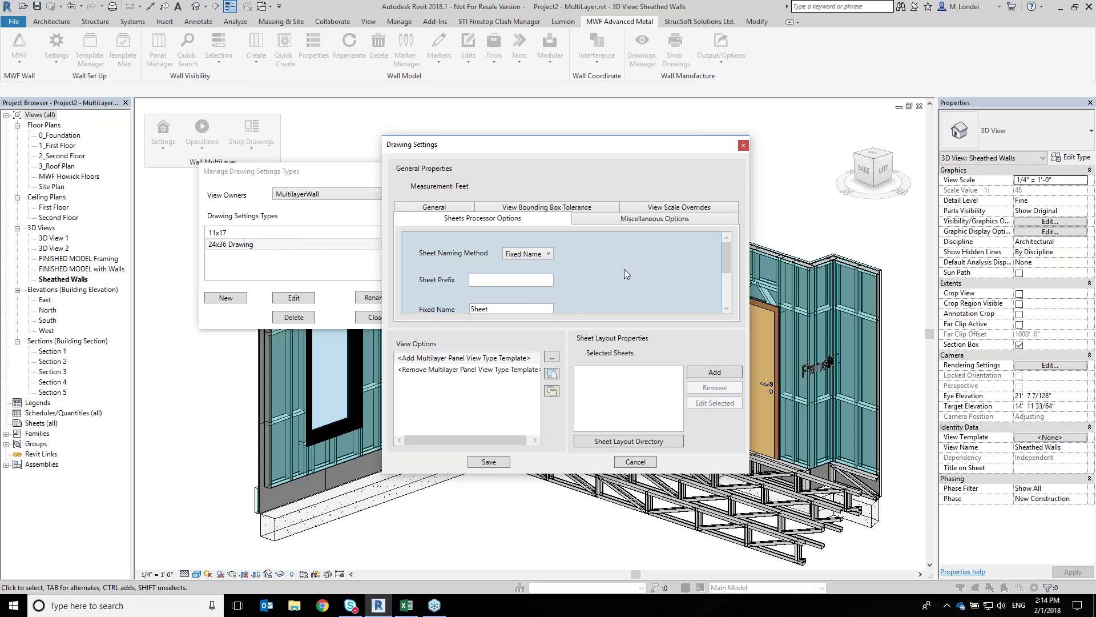
{"action": "left_click", "coordinate": [500, 310]}
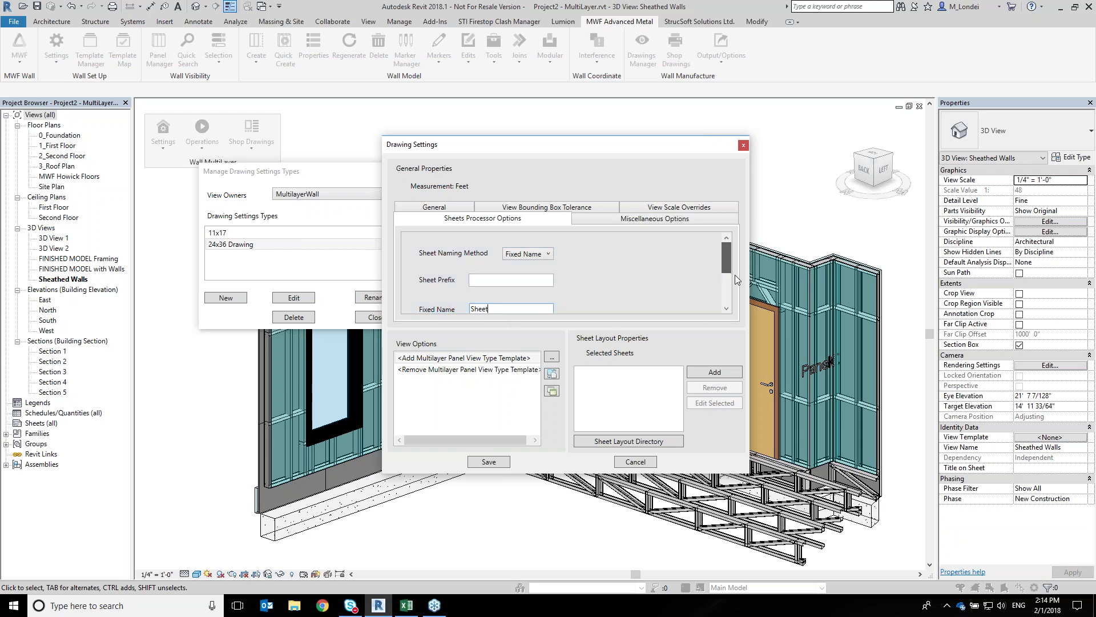
{"action": "left_click", "coordinate": [727, 291]}
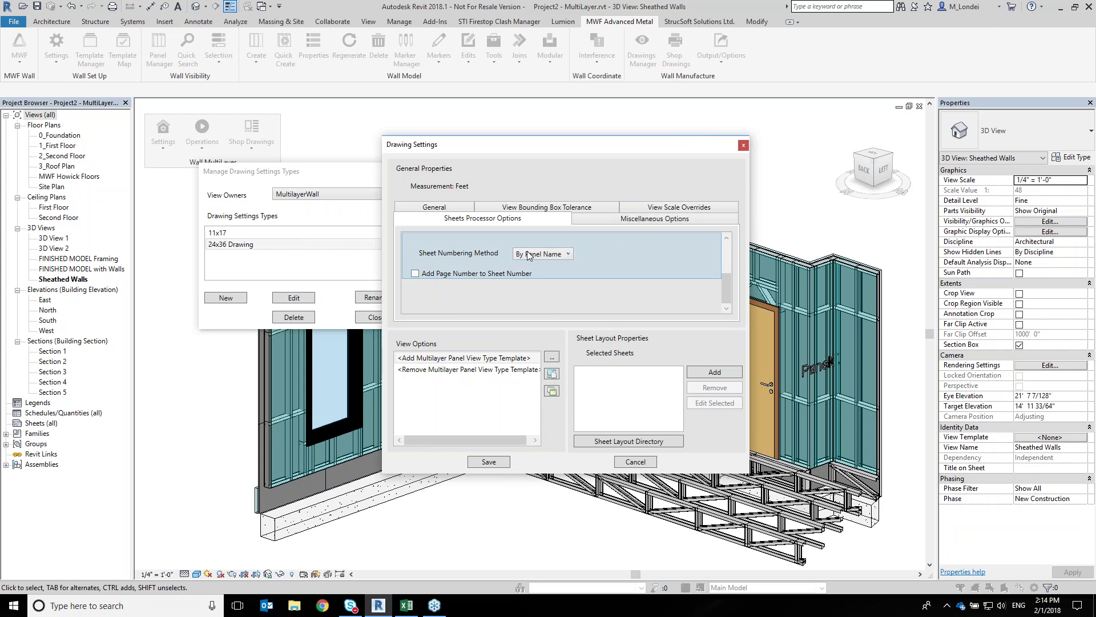
{"action": "left_click", "coordinate": [565, 255]}
{"action": "left_click", "coordinate": [560, 277]}
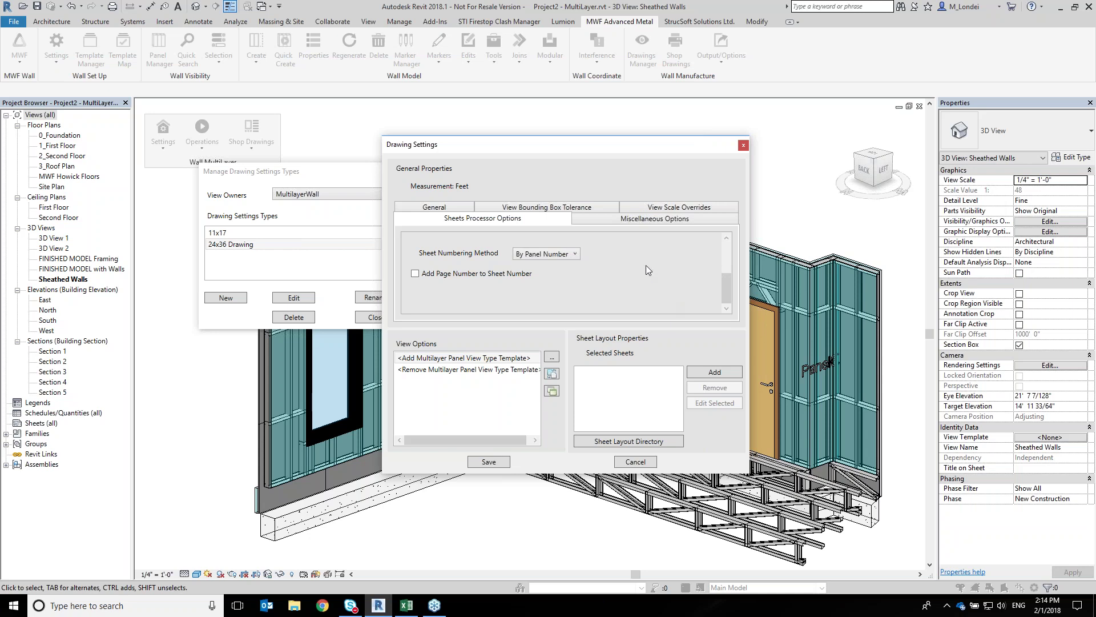
Review the miscellaneous option for handling structural layers with MWF walls and its option file manager, and return to the general options
{"action": "left_click", "coordinate": [632, 219]}
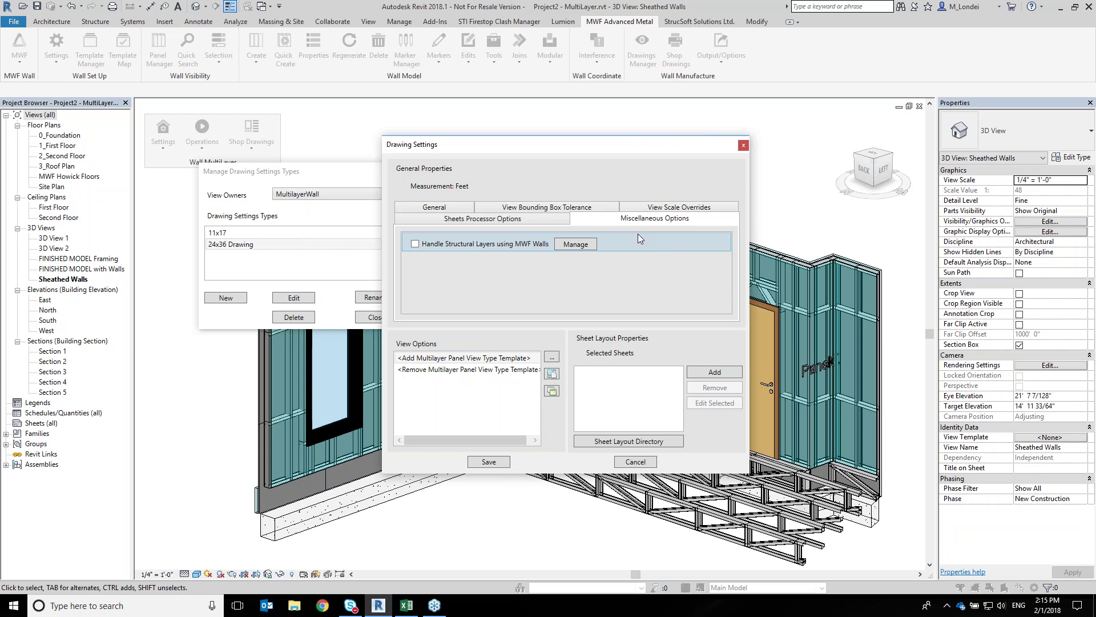
{"action": "left_click", "coordinate": [581, 250]}
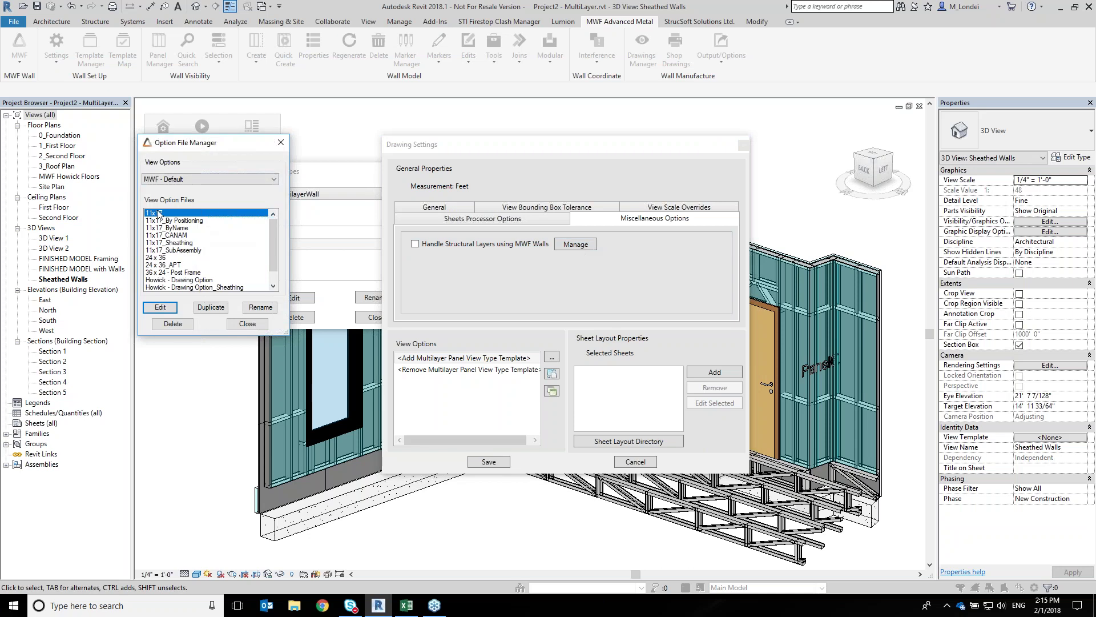
{"action": "mouse_move", "coordinate": [226, 151]}
{"action": "left_mouse_down"}
{"action": "mouse_move", "coordinate": [329, 126]}
{"action": "mouse_move", "coordinate": [517, 207]}
{"action": "mouse_move", "coordinate": [702, 69]}
{"action": "mouse_move", "coordinate": [696, 53]}
{"action": "mouse_move", "coordinate": [694, 69]}
{"action": "left_mouse_up"}
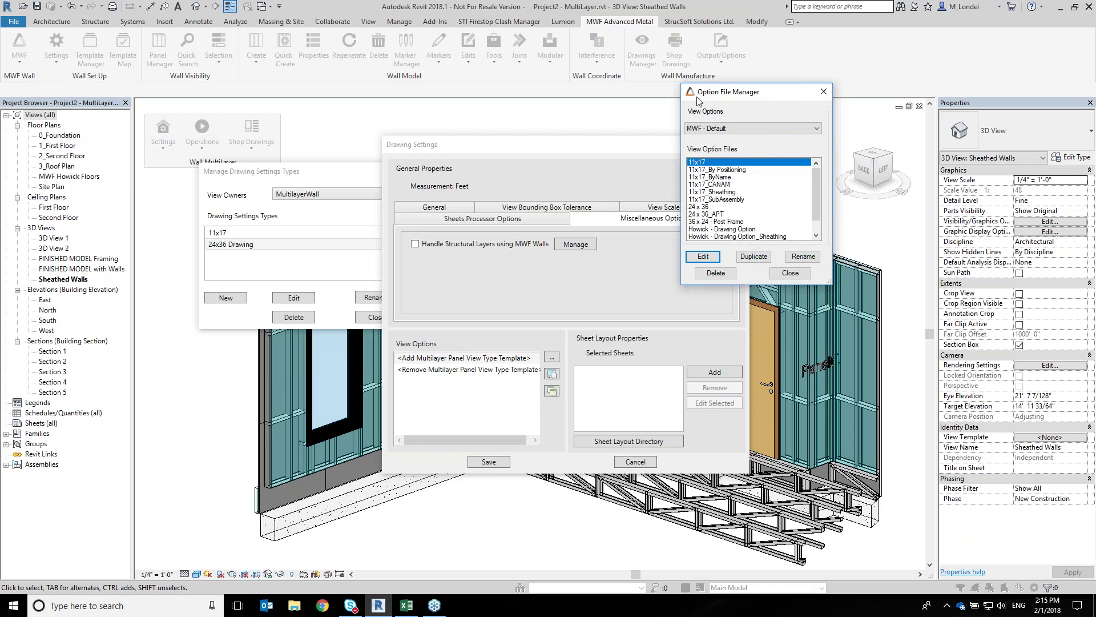
{"action": "left_click", "coordinate": [823, 92]}
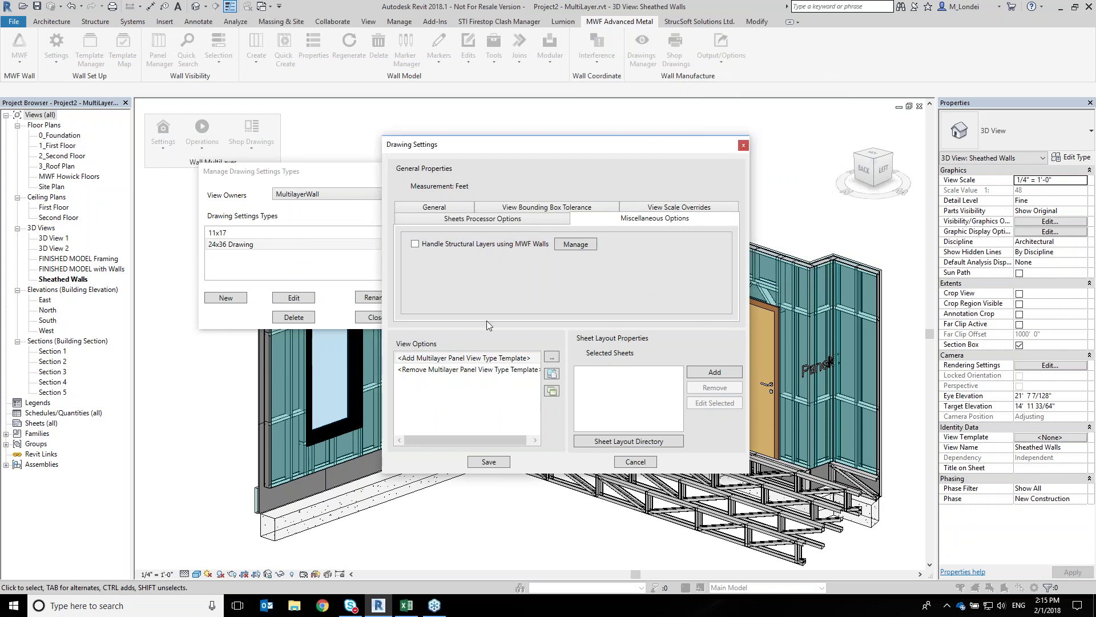
{"action": "left_click", "coordinate": [416, 219]}
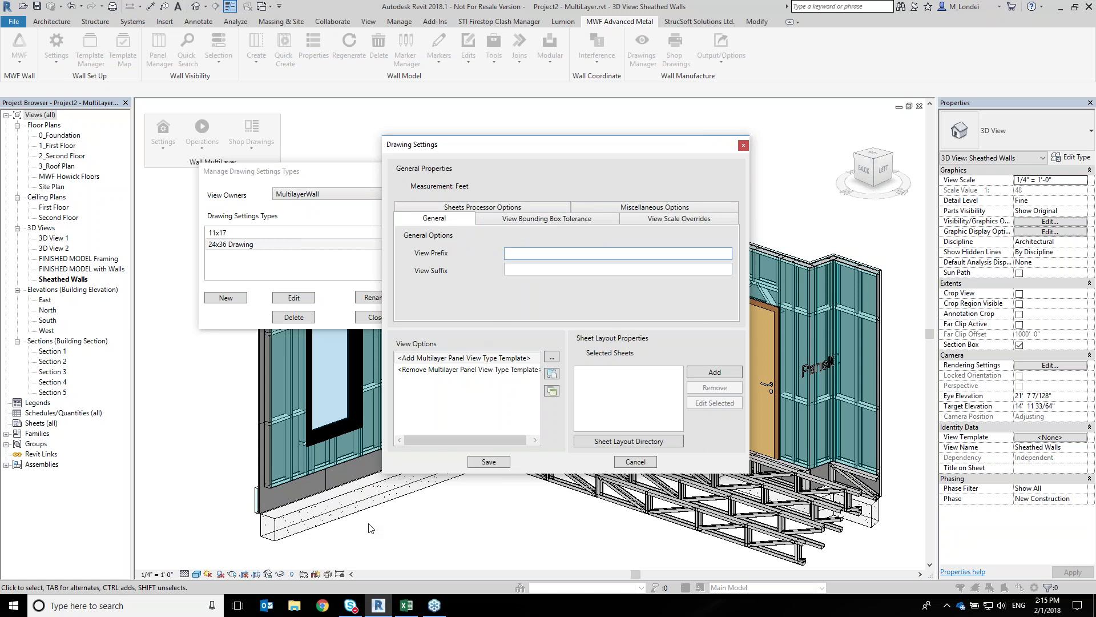
Add a Multilayer Panel Elevation With Layers view template to the view options and bring its settings dialog into clear view
{"action": "left_click", "coordinate": [438, 359]}
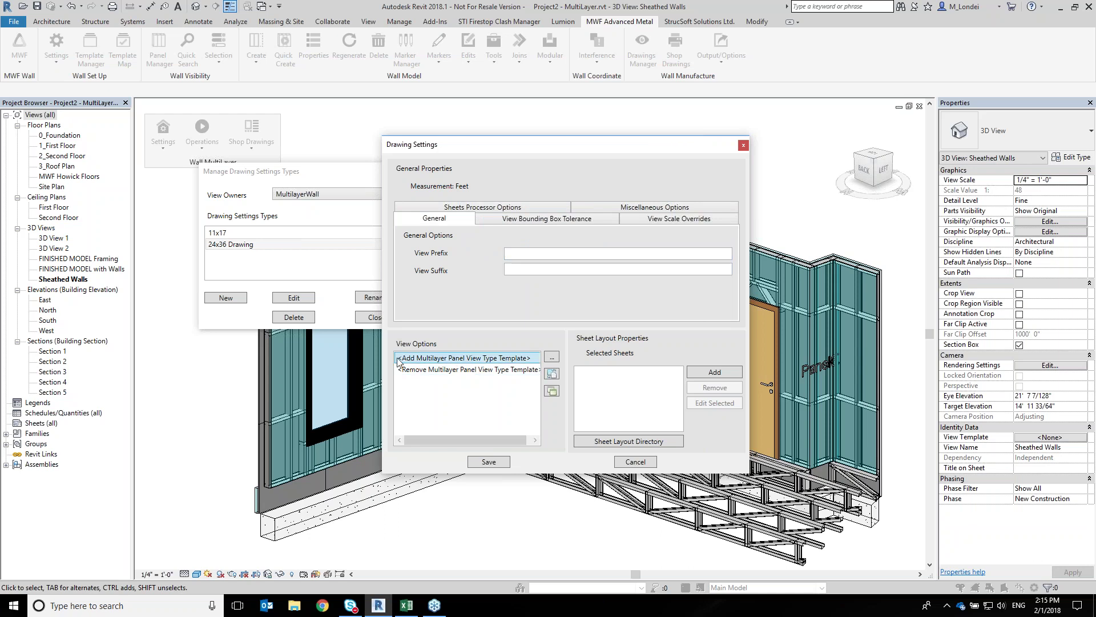
{"action": "left_click", "coordinate": [551, 357]}
{"action": "mouse_move", "coordinate": [260, 160]}
{"action": "left_mouse_down"}
{"action": "mouse_move", "coordinate": [481, 249]}
{"action": "mouse_move", "coordinate": [529, 239]}
{"action": "left_mouse_up"}
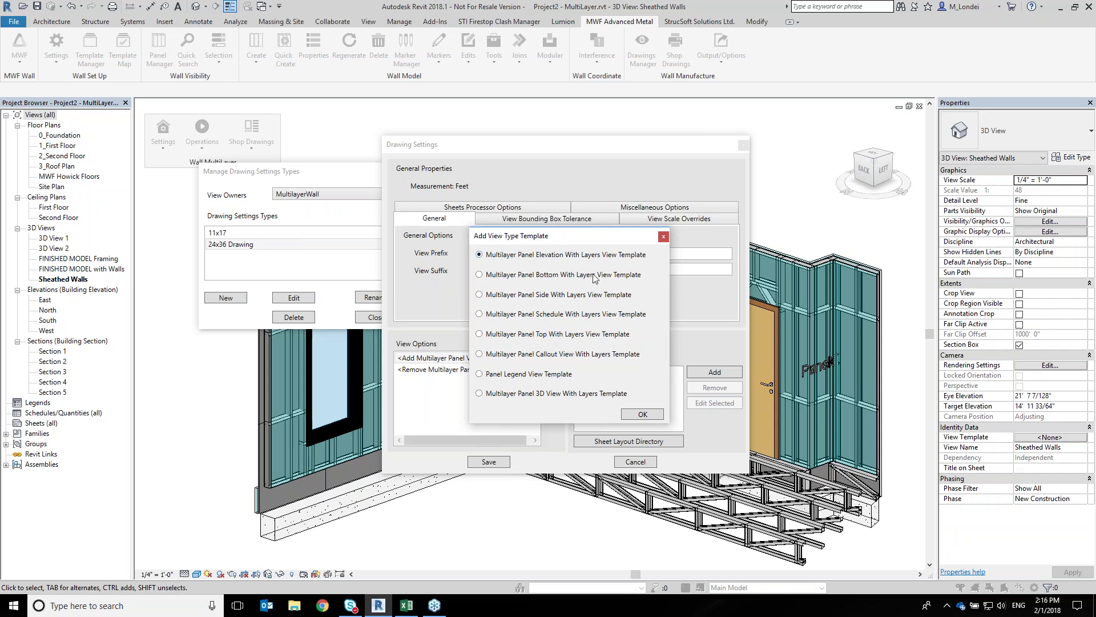
{"action": "left_click", "coordinate": [641, 413]}
{"action": "mouse_move", "coordinate": [330, 60]}
{"action": "left_mouse_down"}
{"action": "mouse_move", "coordinate": [540, 143]}
{"action": "mouse_move", "coordinate": [581, 144]}
{"action": "left_mouse_up"}
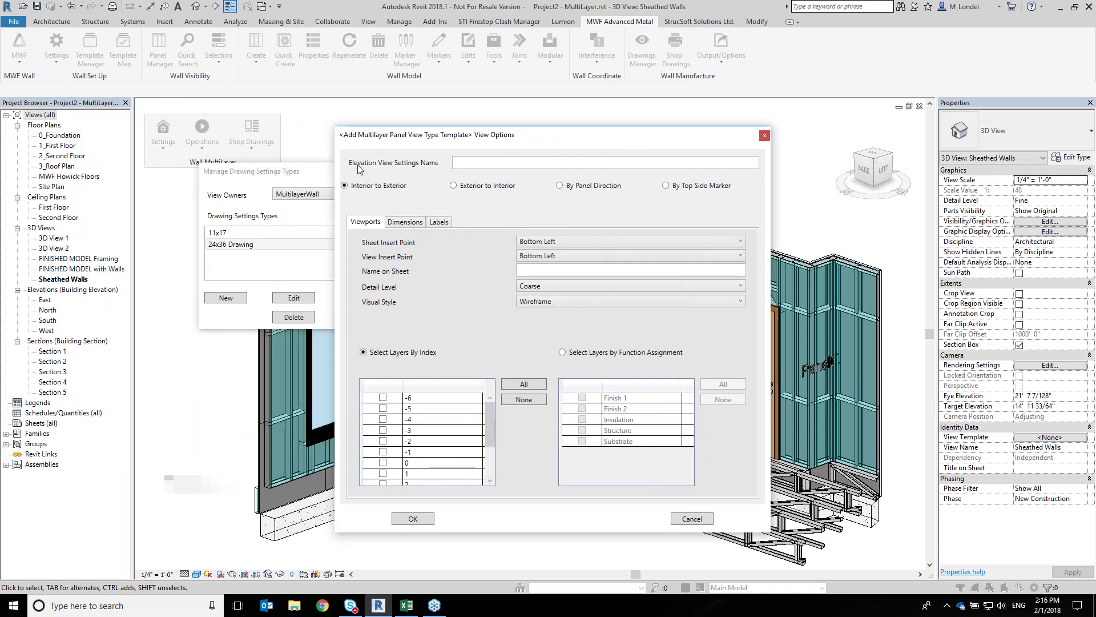
Name the elevation view settings "Framing Elevation"
{"action": "left_click", "coordinate": [492, 169]}
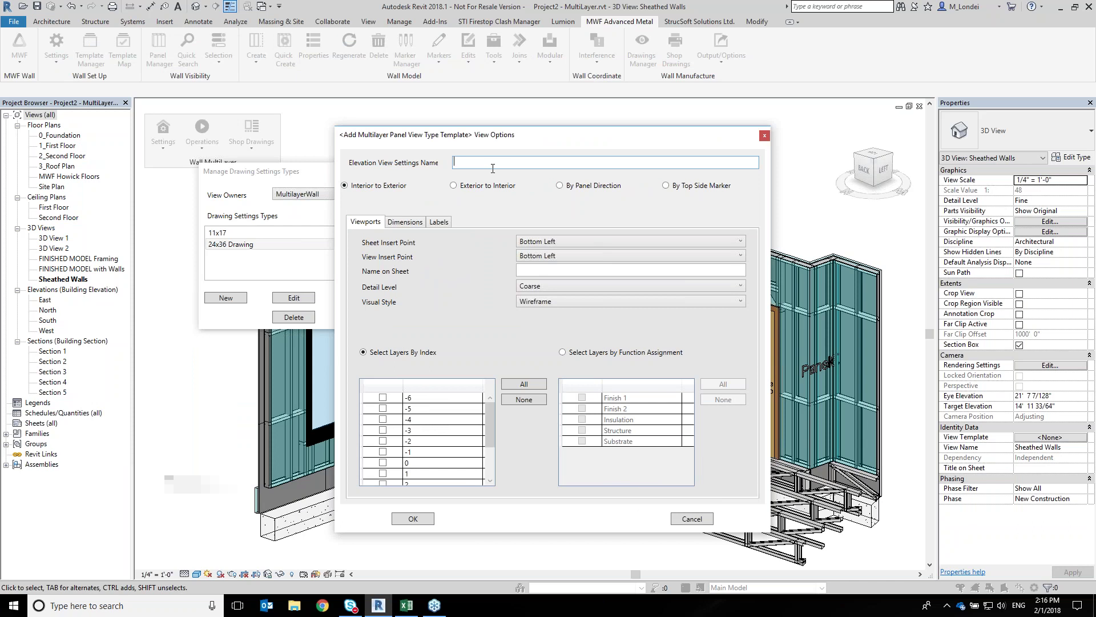
{"action": "type", "text": "Framing"}
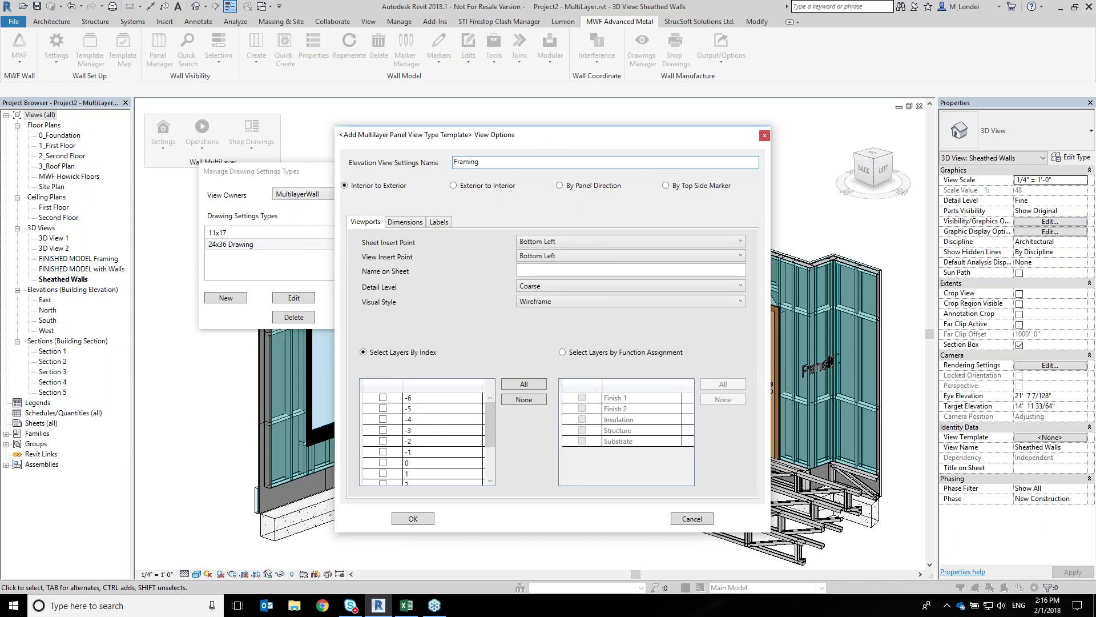
{"action": "type", "text": " elevation"}
{"action": "key", "text": "BackSpace"}
{"action": "type", "text": "E"}
Set the elevation viewport's detail level to Fine and its visual style to ShadingWithEdges, leaving the name on sheet blank
{"action": "left_click", "coordinate": [565, 270]}
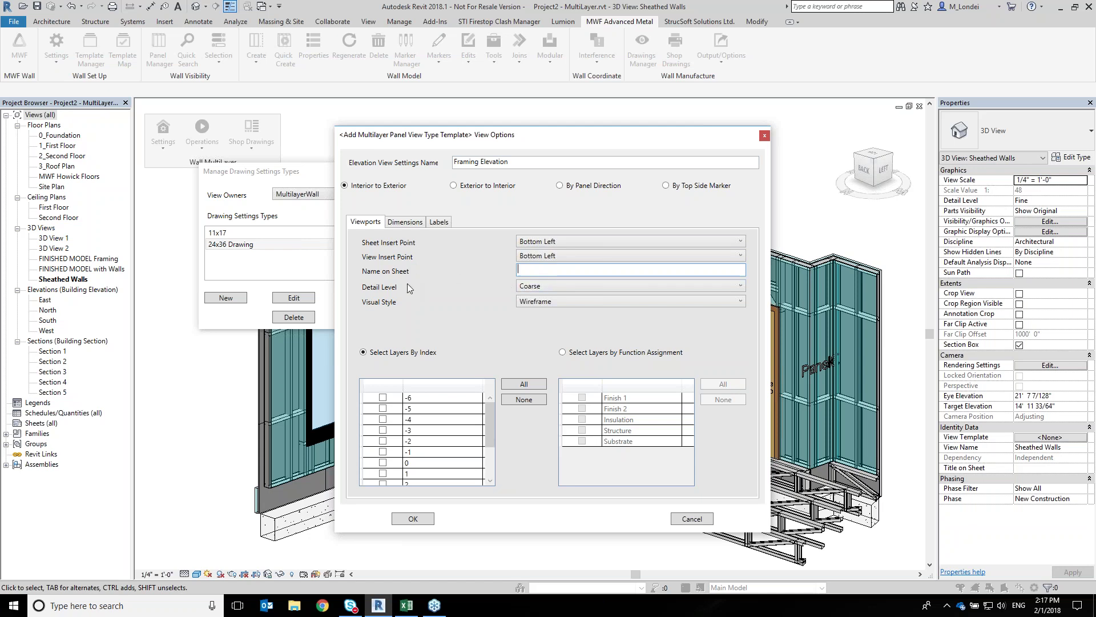
{"action": "left_click", "coordinate": [551, 289]}
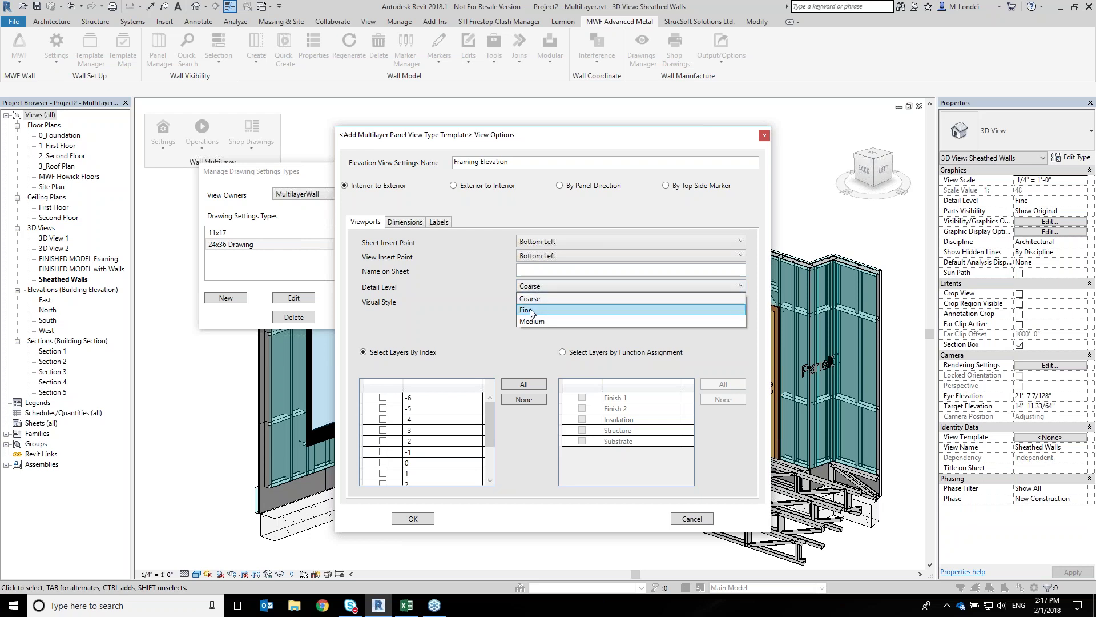
{"action": "left_click", "coordinate": [534, 310]}
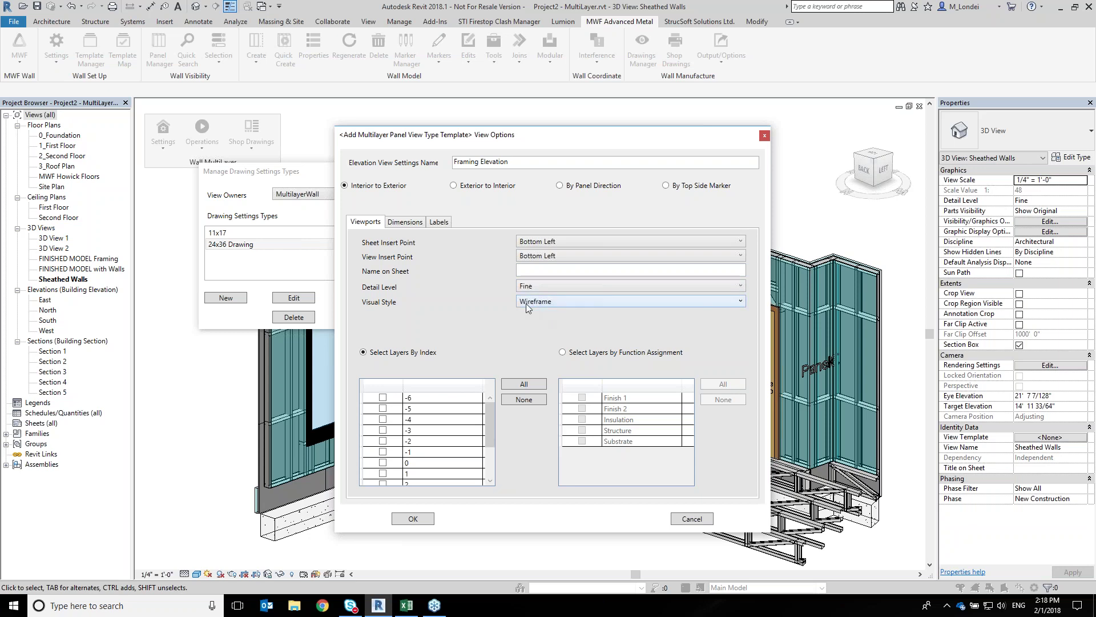
{"action": "left_click", "coordinate": [526, 304]}
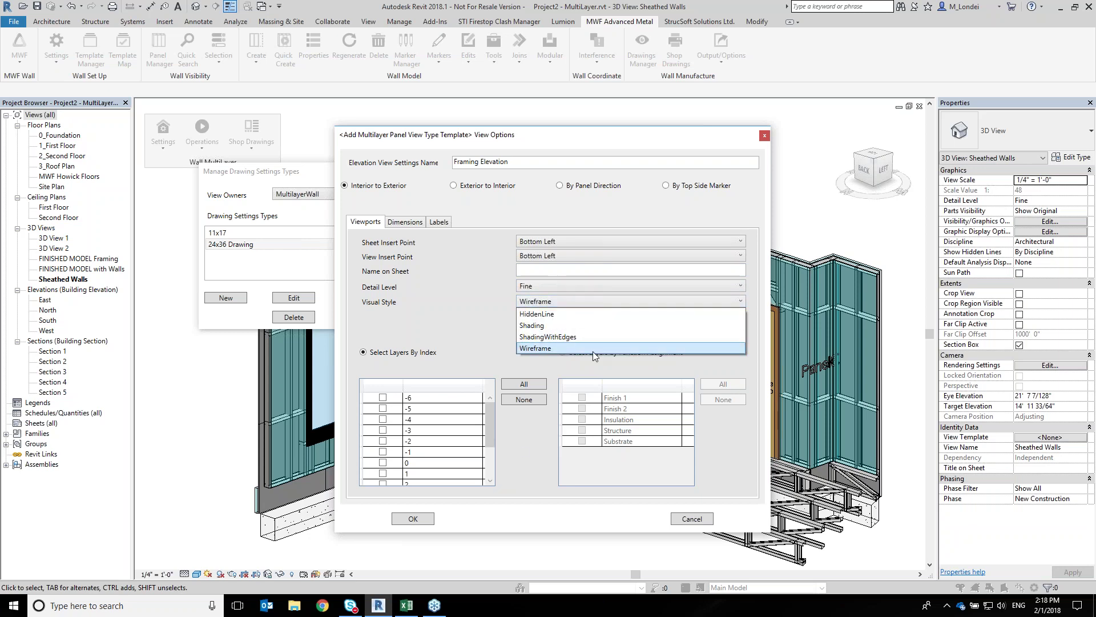
{"action": "left_click", "coordinate": [583, 338]}
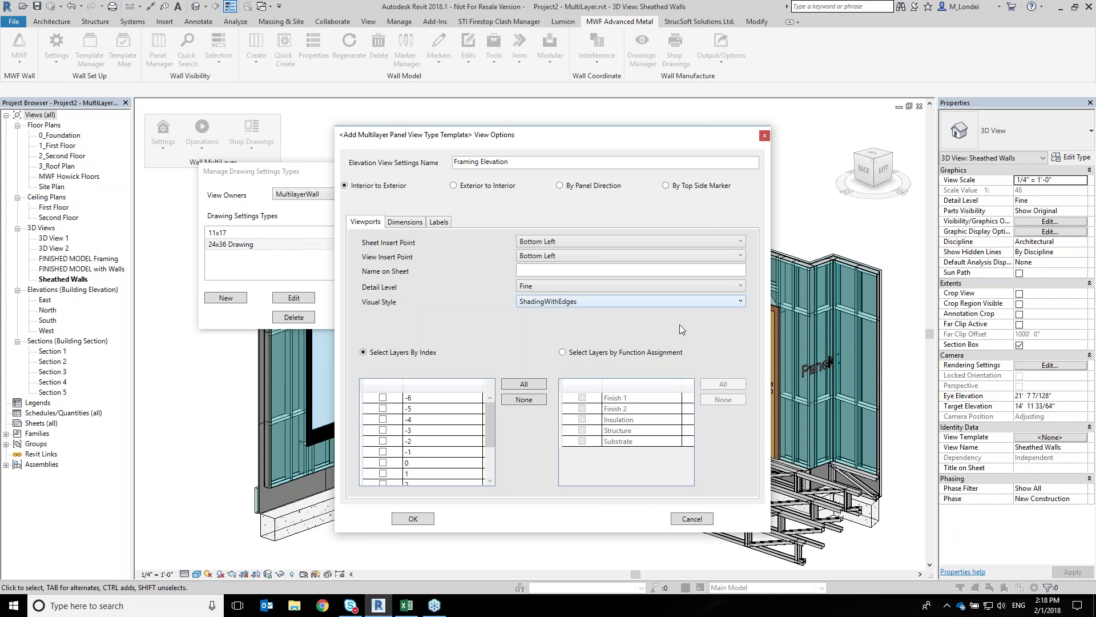
Select the elevation's layers by function assignment and include only the Structure layer
{"action": "left_click", "coordinate": [563, 352]}
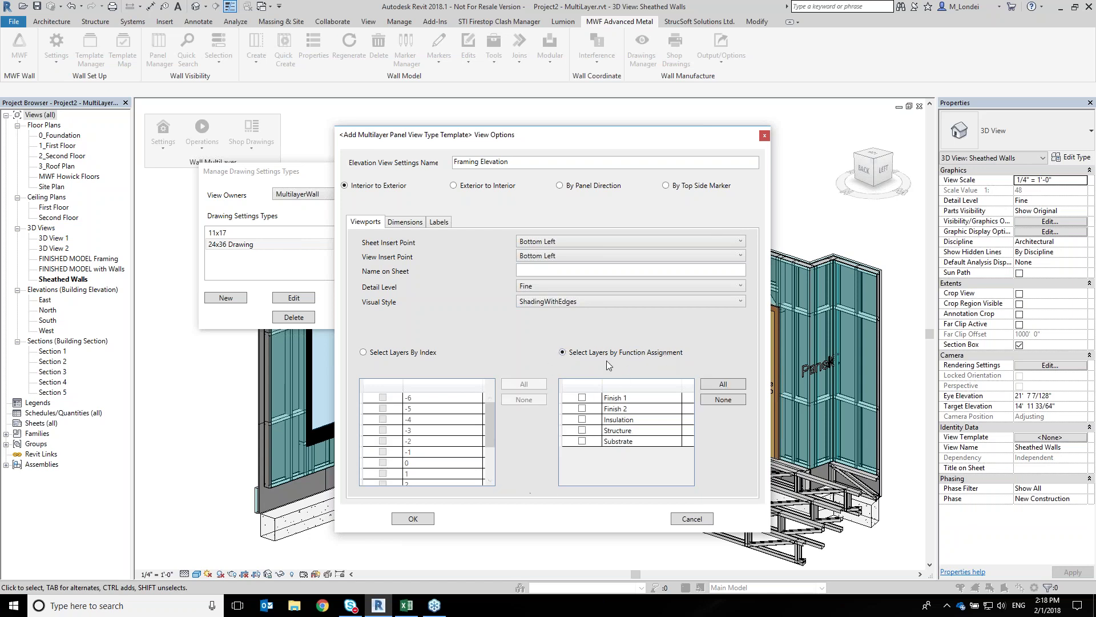
{"action": "left_click", "coordinate": [583, 430]}
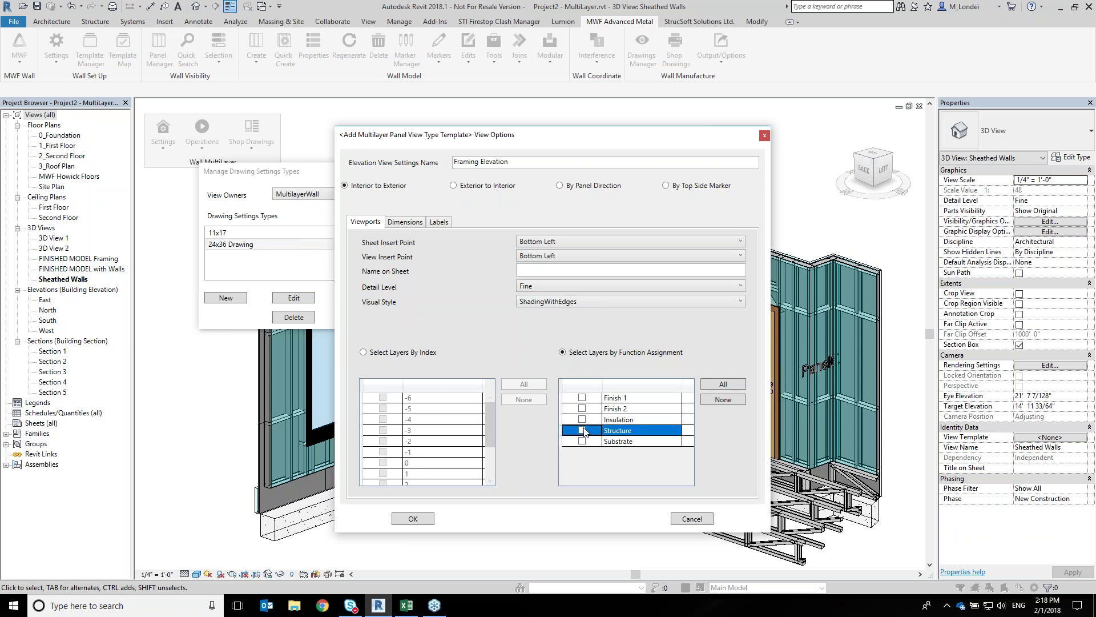
{"action": "left_click", "coordinate": [584, 441]}
{"action": "left_click", "coordinate": [583, 442]}
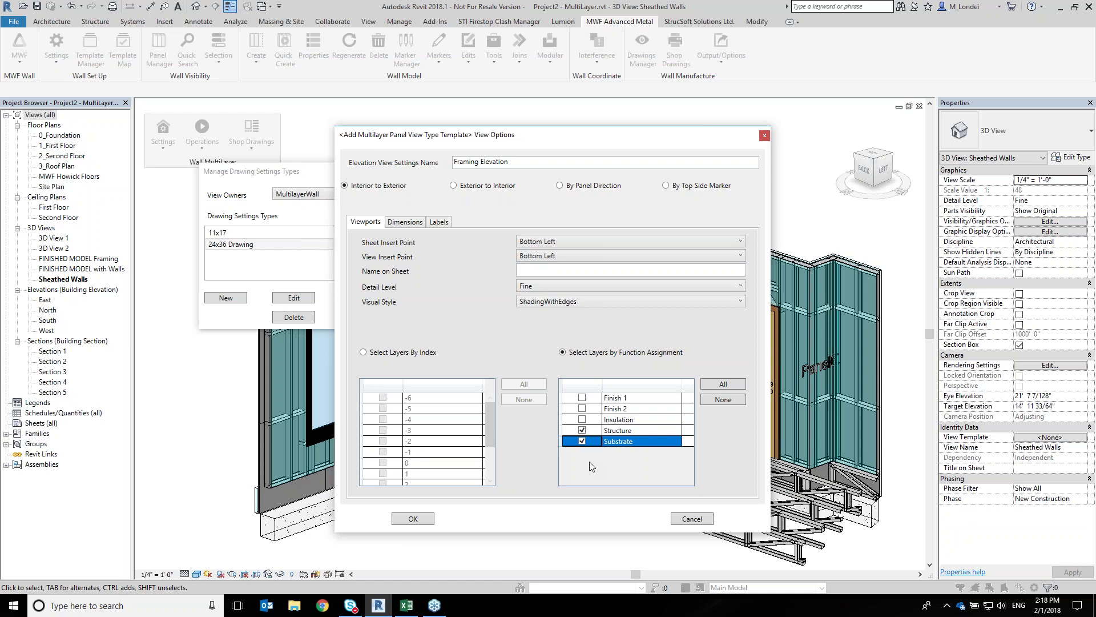
{"action": "left_click", "coordinate": [582, 441]}
Try selecting the elevation's layers by index, including layers 0, -1 and -2
{"action": "left_click", "coordinate": [364, 352]}
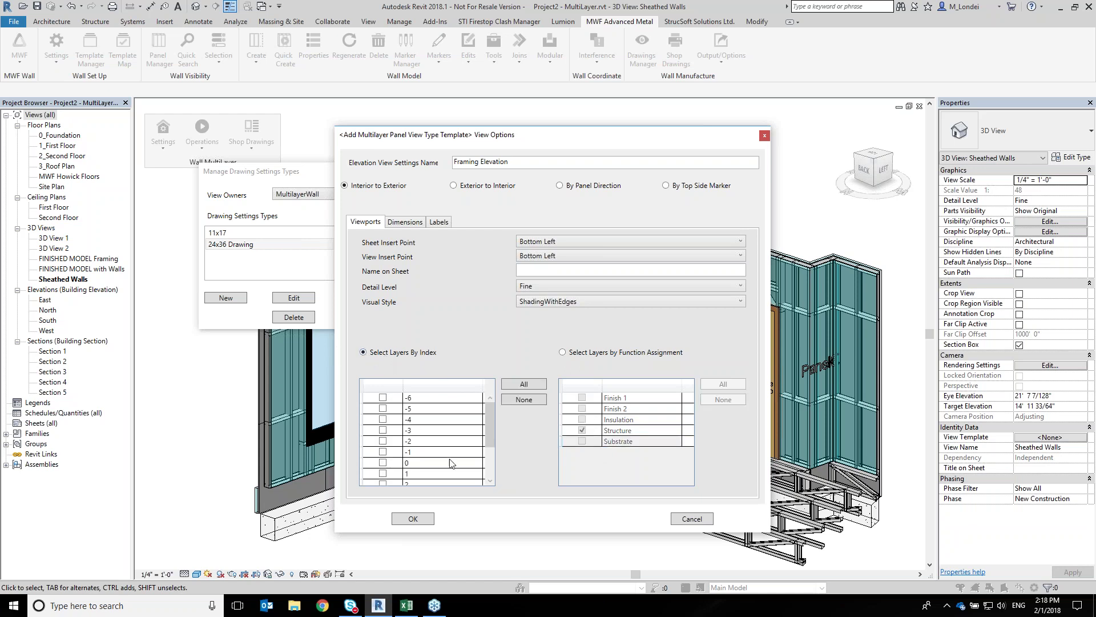
{"action": "left_click_drag", "start_coordinate": [495, 424], "coordinate": [495, 454]}
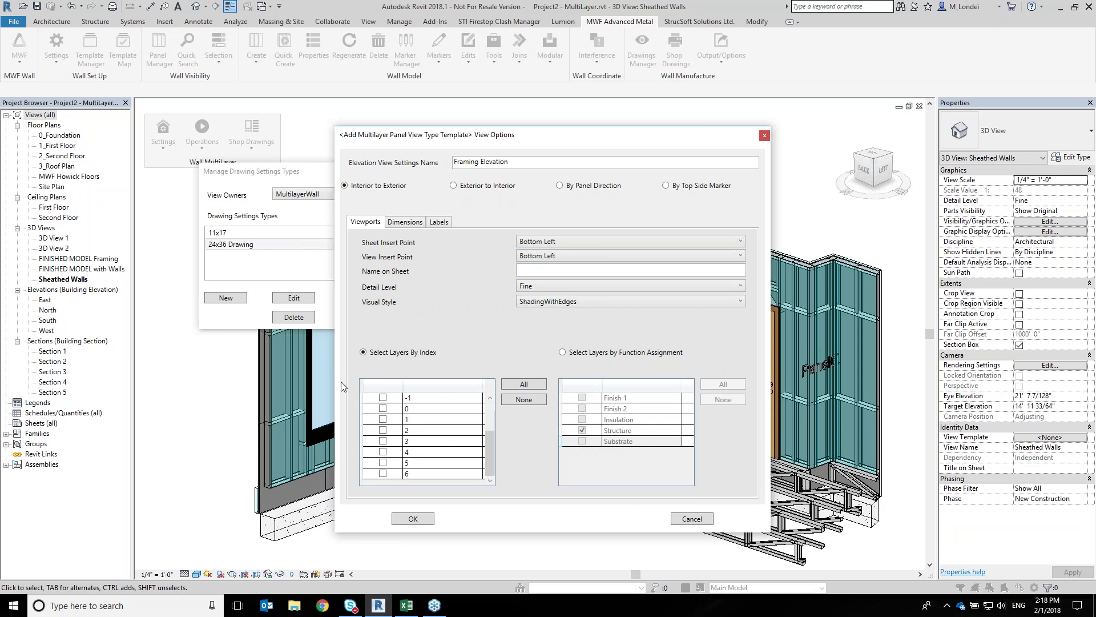
{"action": "left_click", "coordinate": [384, 410]}
{"action": "left_click", "coordinate": [383, 409]}
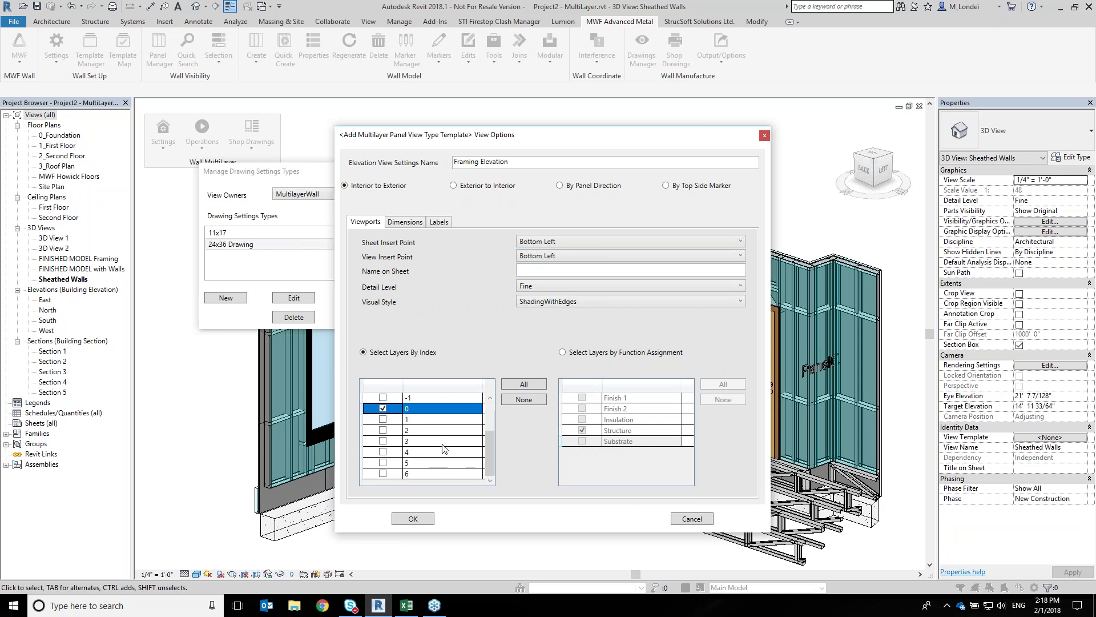
{"action": "scroll", "coordinate": [446, 445], "scroll_direction": "up", "scroll_amount": 1}
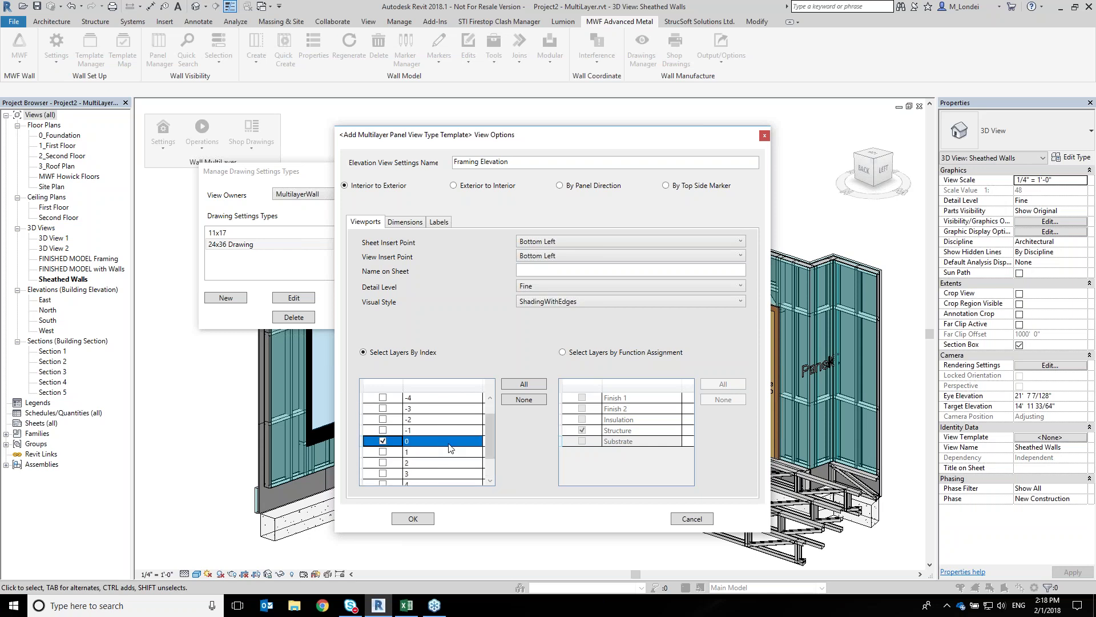
{"action": "left_click", "coordinate": [382, 430]}
{"action": "left_click", "coordinate": [383, 419]}
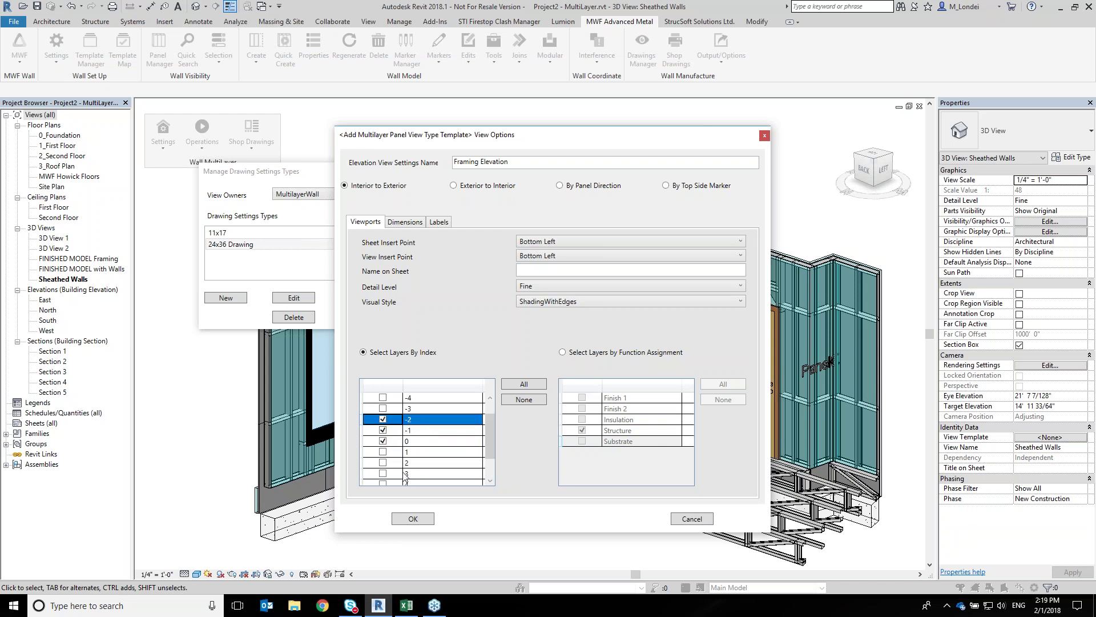
{"action": "scroll", "coordinate": [377, 426], "scroll_direction": "down", "scroll_amount": 1}
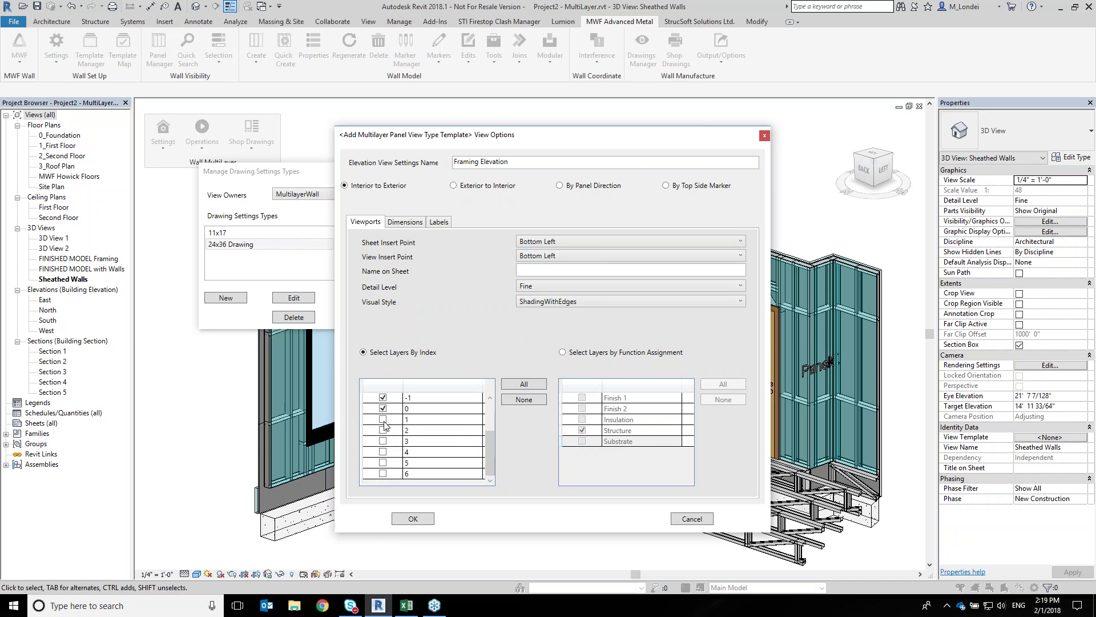
{"action": "left_click", "coordinate": [382, 452]}
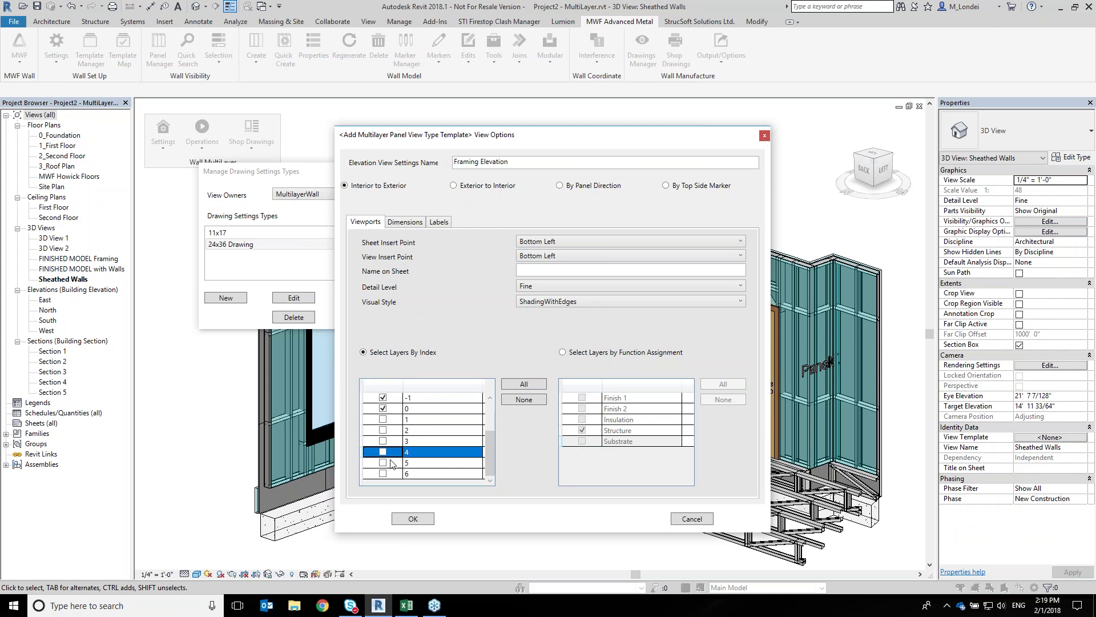
Clear the chosen layer indices and switch back to selecting layers by function assignment
{"action": "scroll", "coordinate": [391, 451], "scroll_direction": "up", "scroll_amount": 1}
{"action": "left_click", "coordinate": [383, 442]}
{"action": "left_click", "coordinate": [383, 430]}
{"action": "left_click", "coordinate": [383, 420]}
{"action": "left_click", "coordinate": [383, 431]}
{"action": "left_click", "coordinate": [383, 442]}
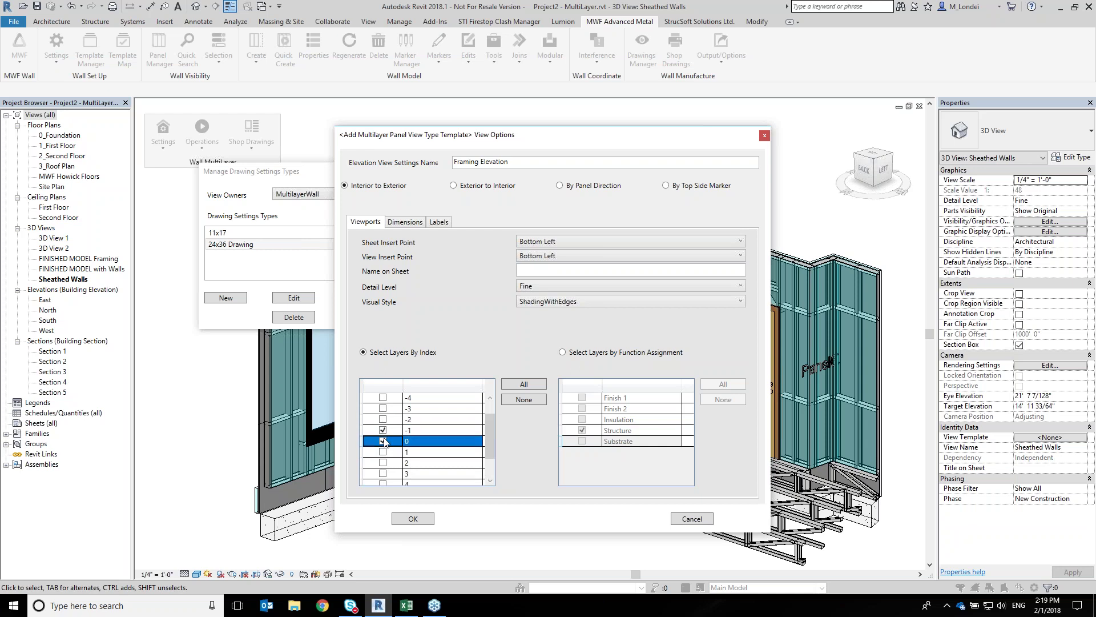
{"action": "left_click", "coordinate": [383, 437]}
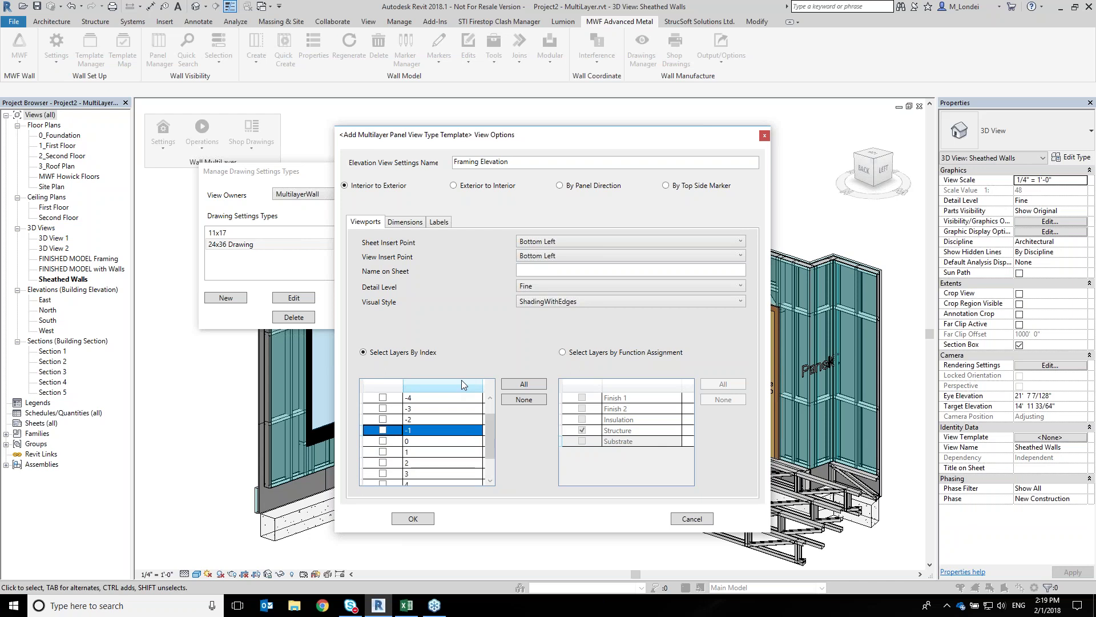
{"action": "left_click", "coordinate": [584, 352]}
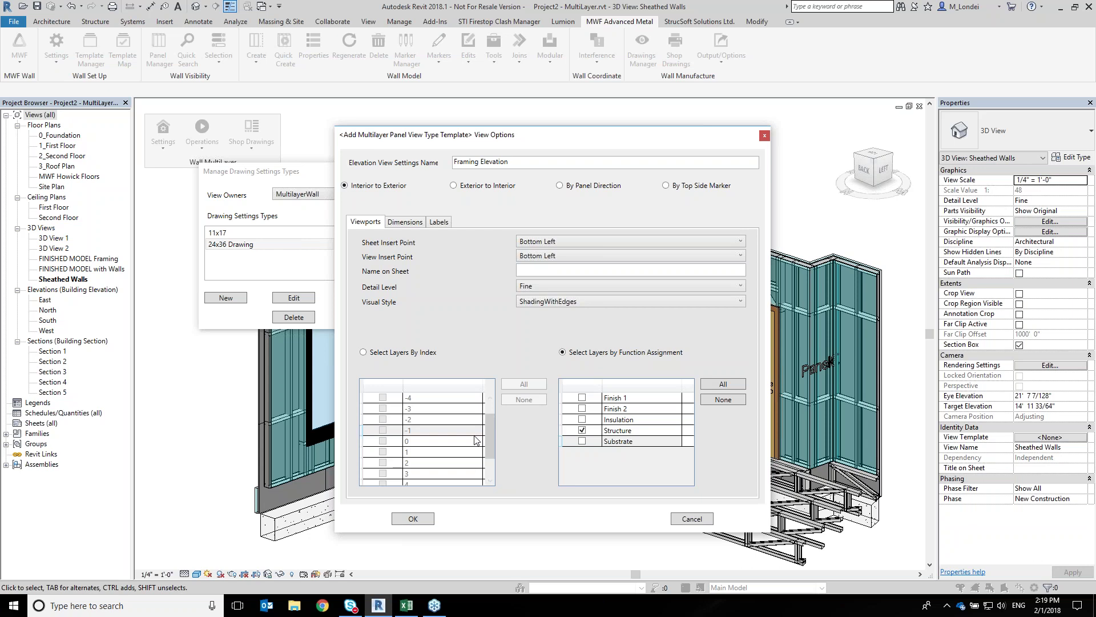
Enable the Left Elevation Height, Right Sheathing Height Joints, Left Center Top Hat Section, Top Sheathing Opening, Top Elevation Openings Length and Bottom Elevation Length dimensions
{"action": "left_click", "coordinate": [405, 223]}
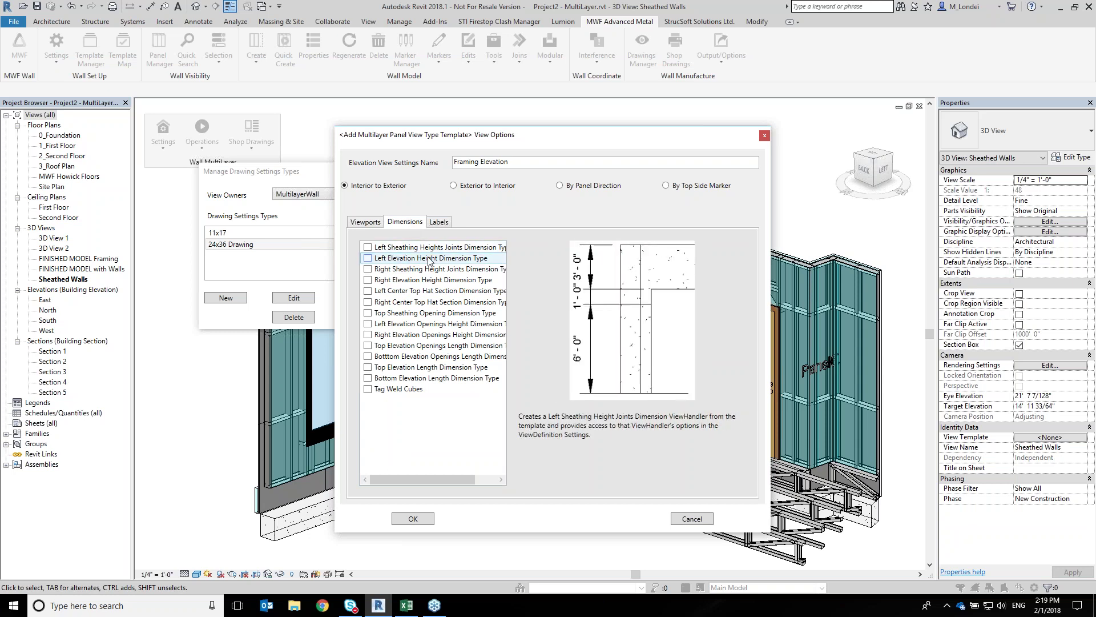
{"action": "left_click", "coordinate": [405, 262]}
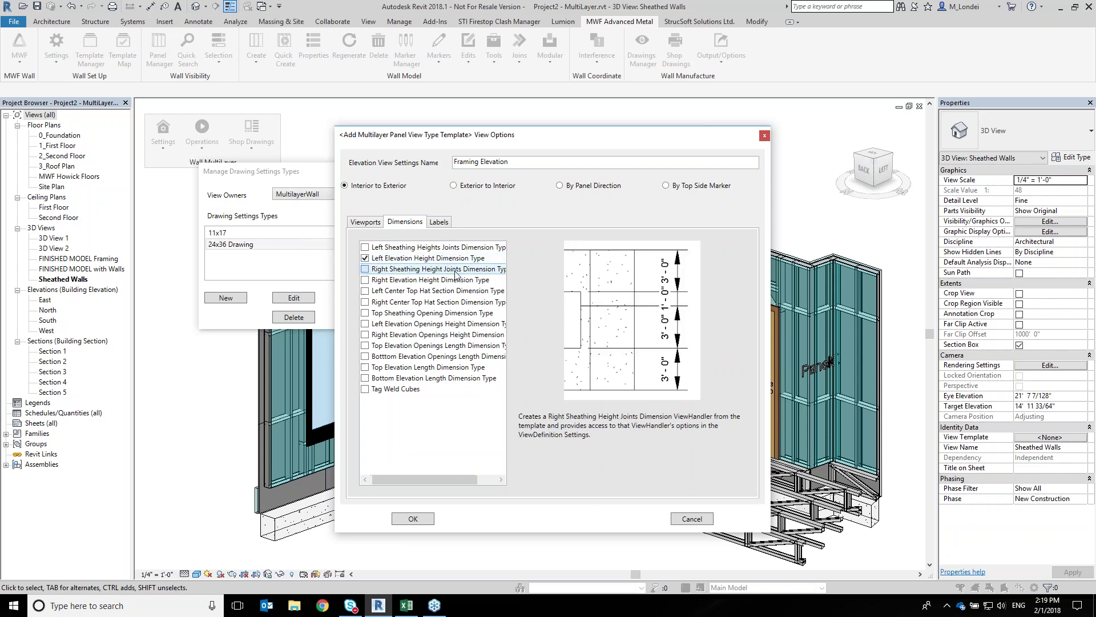
{"action": "left_click", "coordinate": [479, 269]}
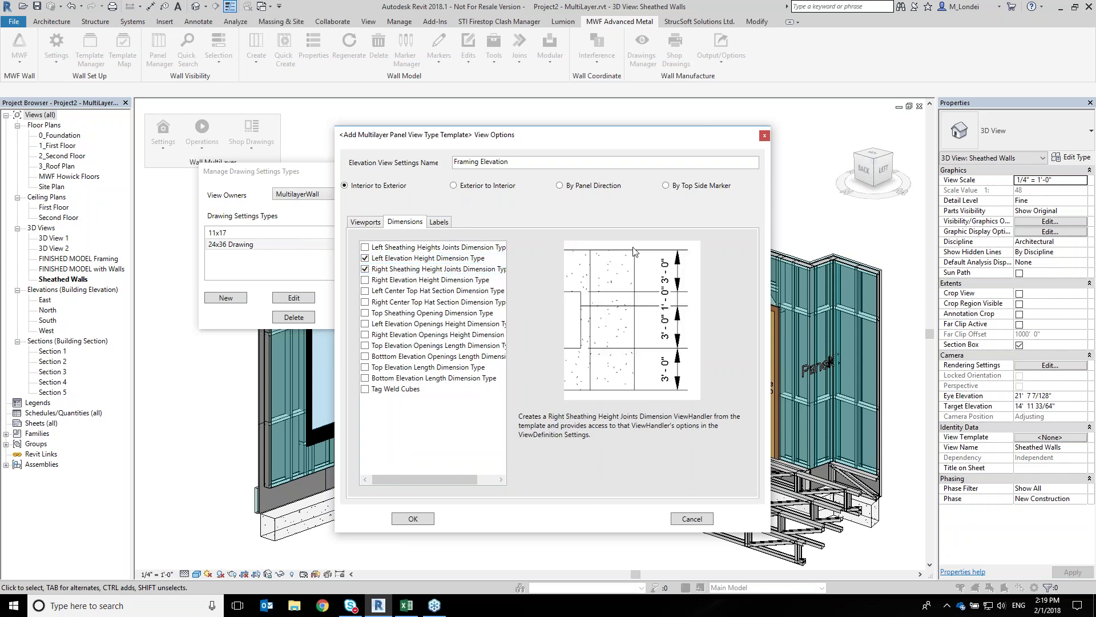
{"action": "left_click", "coordinate": [408, 291]}
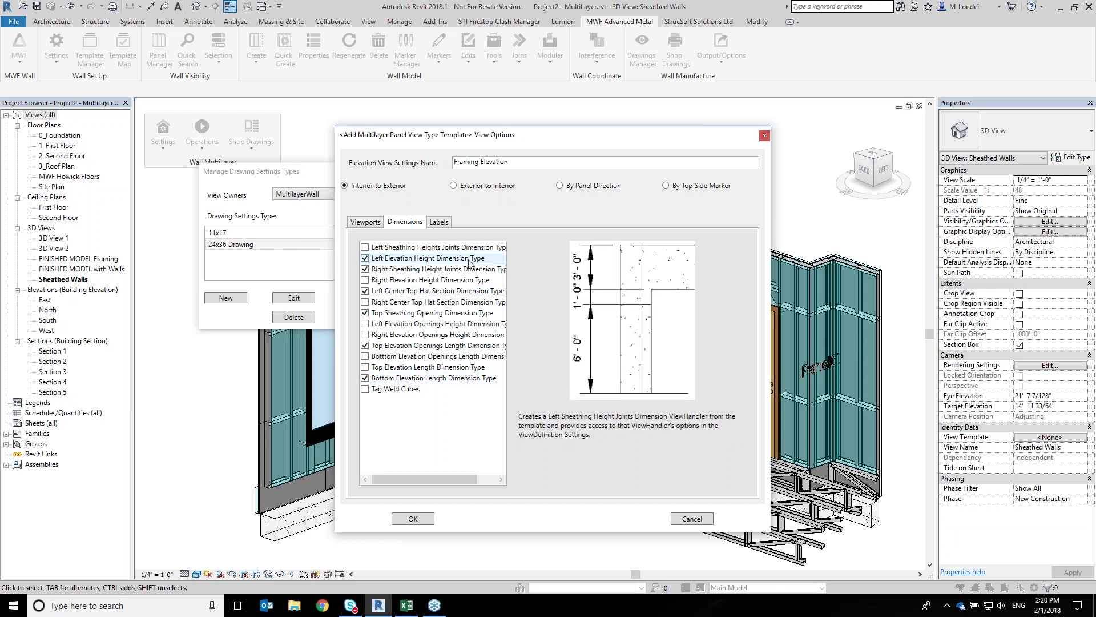
Enable the Label Member Along Center label for the Framing Elevation and accept its view options
{"action": "left_click", "coordinate": [447, 224]}
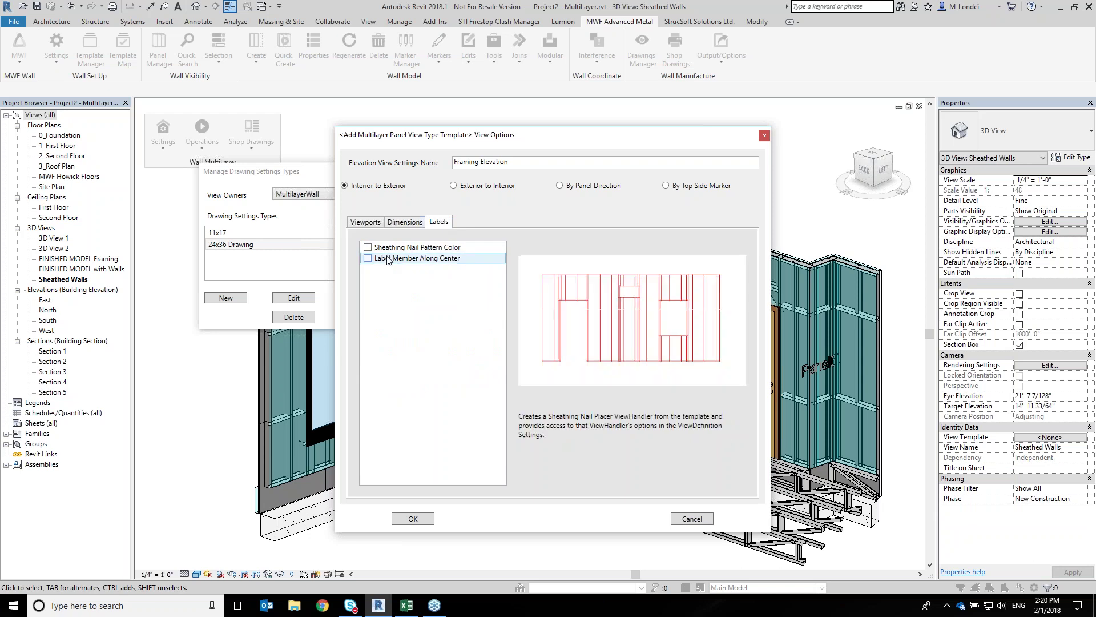
{"action": "left_click", "coordinate": [368, 259]}
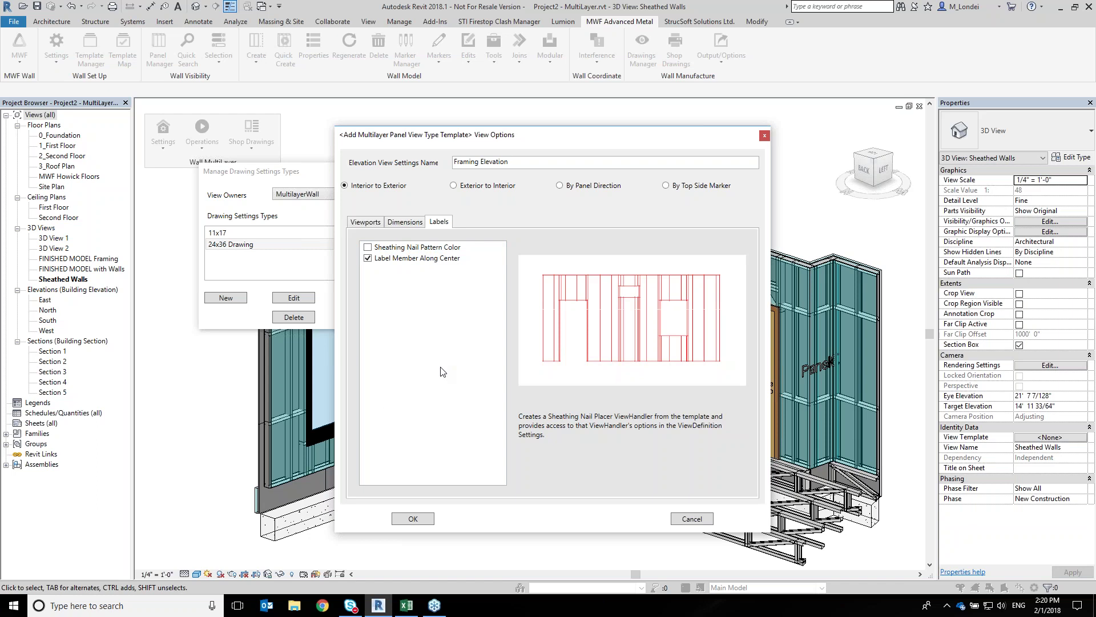
{"action": "left_click", "coordinate": [366, 223]}
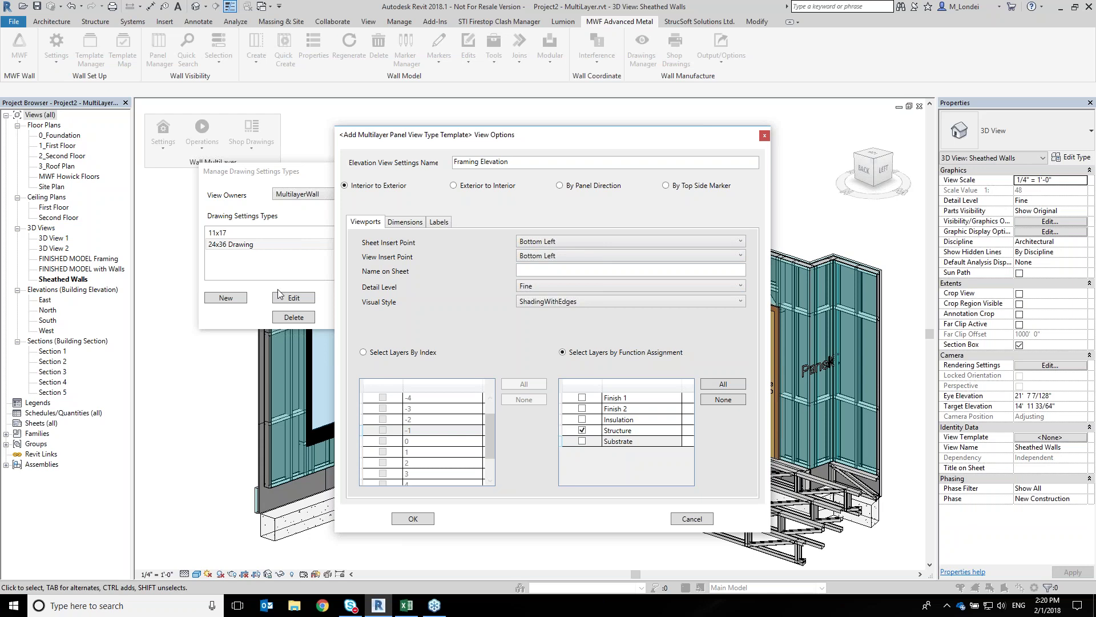
{"action": "left_click", "coordinate": [410, 222]}
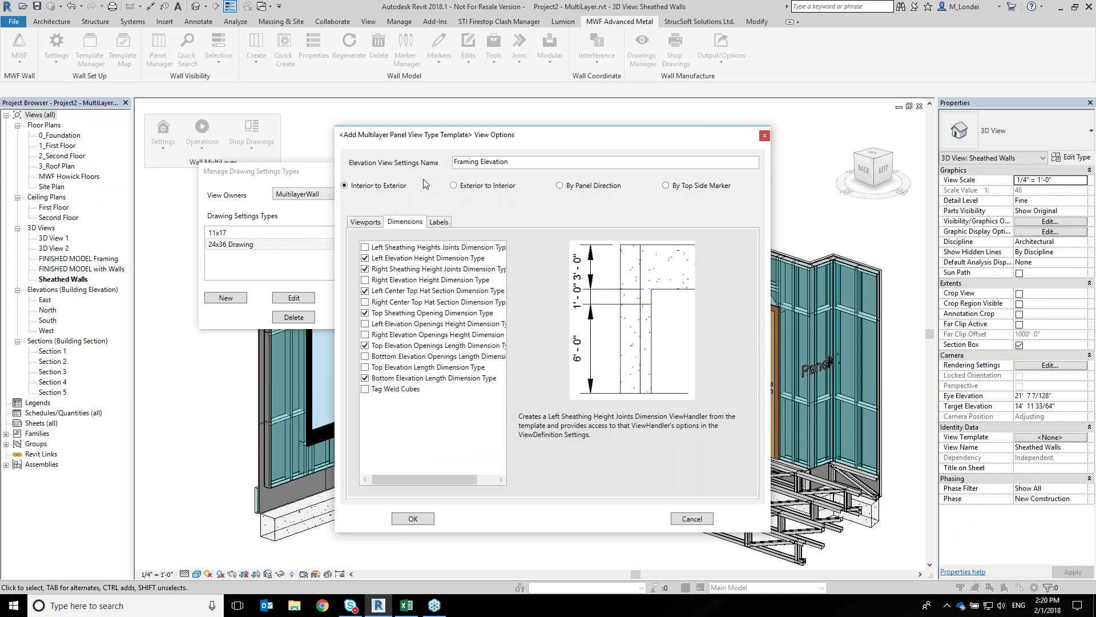
{"action": "left_click", "coordinate": [440, 225]}
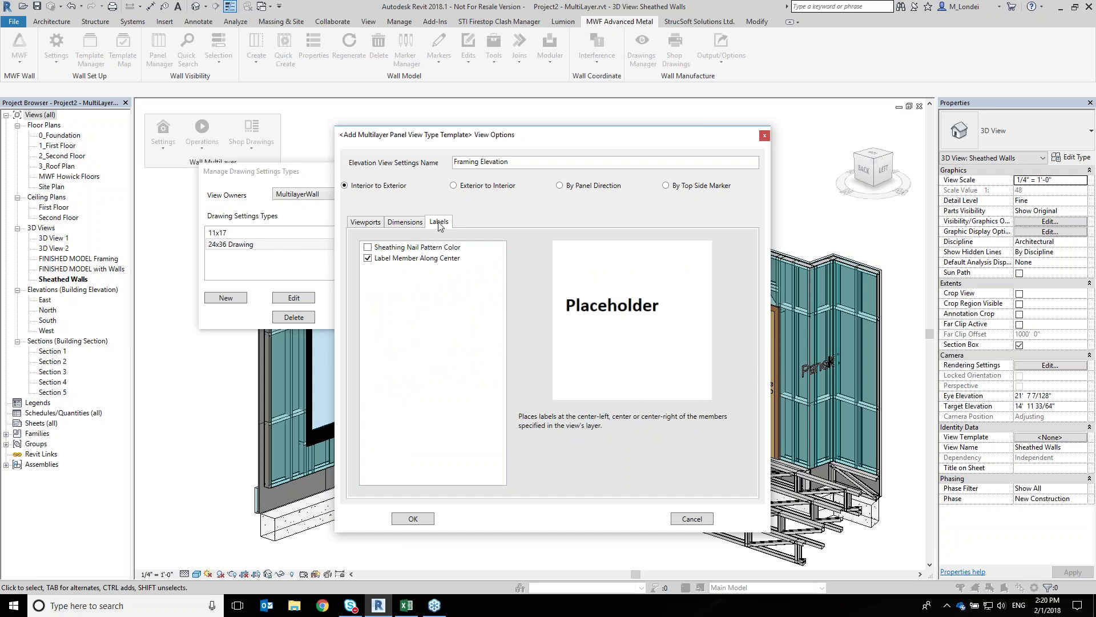
{"action": "left_click", "coordinate": [417, 519]}
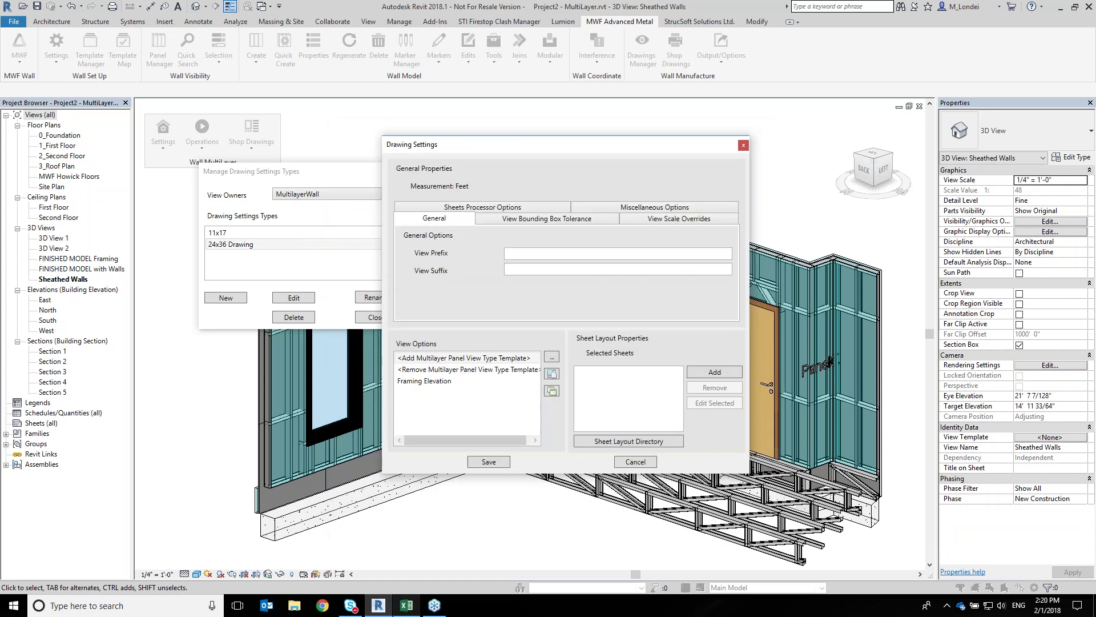
Add another Multilayer Panel Elevation With Layers view template named Sheathing Elevation, viewed Exterior to Interior
{"action": "left_click", "coordinate": [421, 383]}
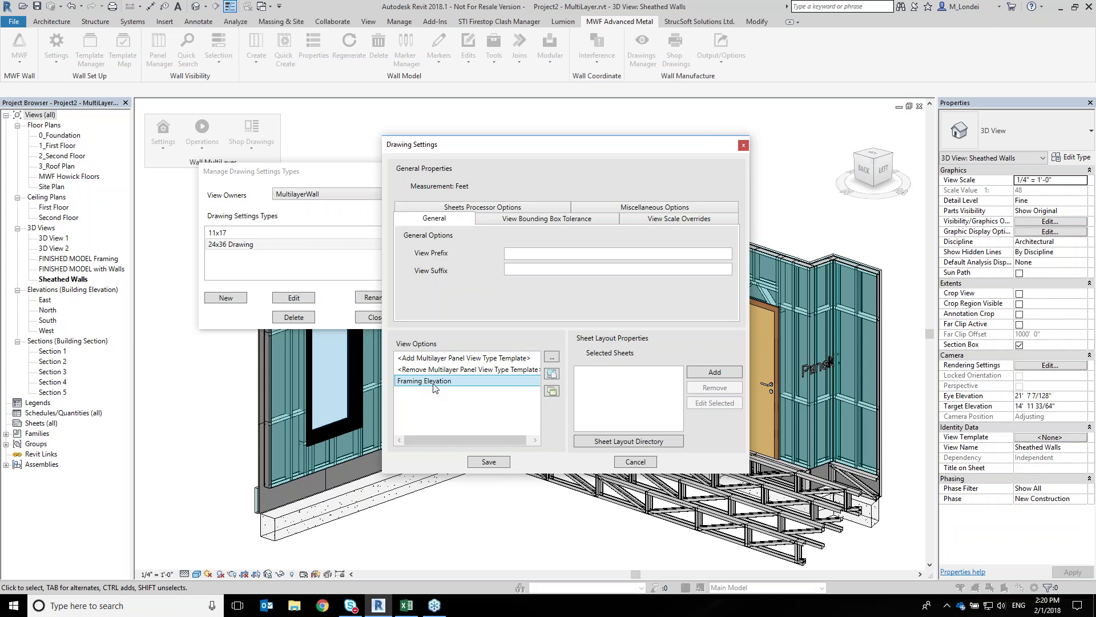
{"action": "left_click", "coordinate": [503, 358]}
{"action": "left_click", "coordinate": [555, 355]}
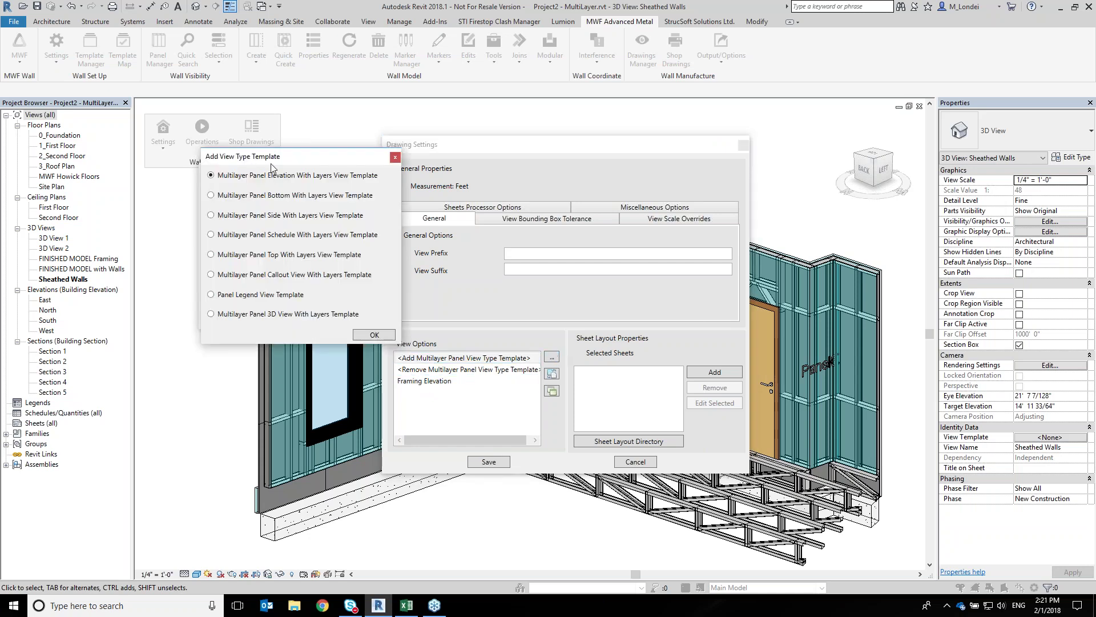
{"action": "left_click_drag", "start_coordinate": [319, 184], "coordinate": [460, 230]}
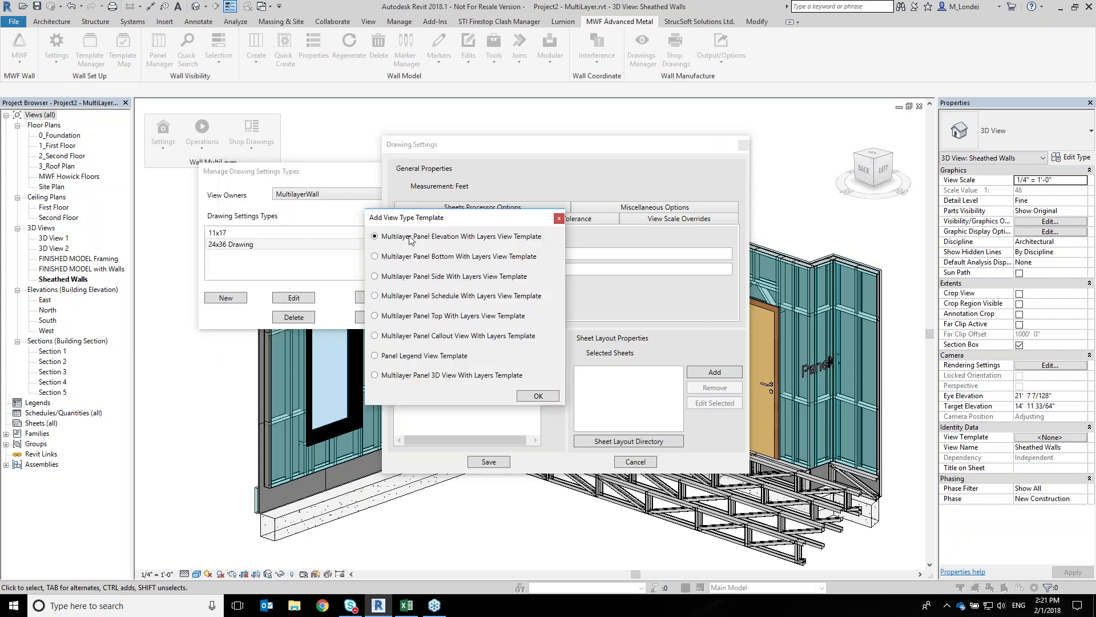
{"action": "left_click", "coordinate": [538, 395]}
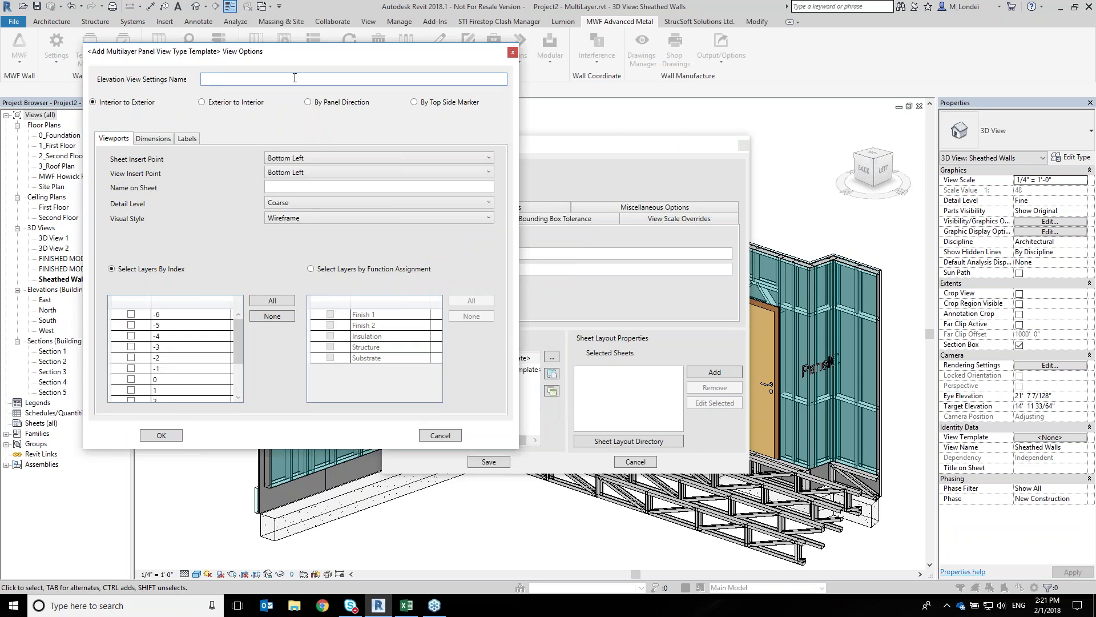
{"action": "type", "text": "thing Elevation"}
{"action": "left_click", "coordinate": [202, 103]}
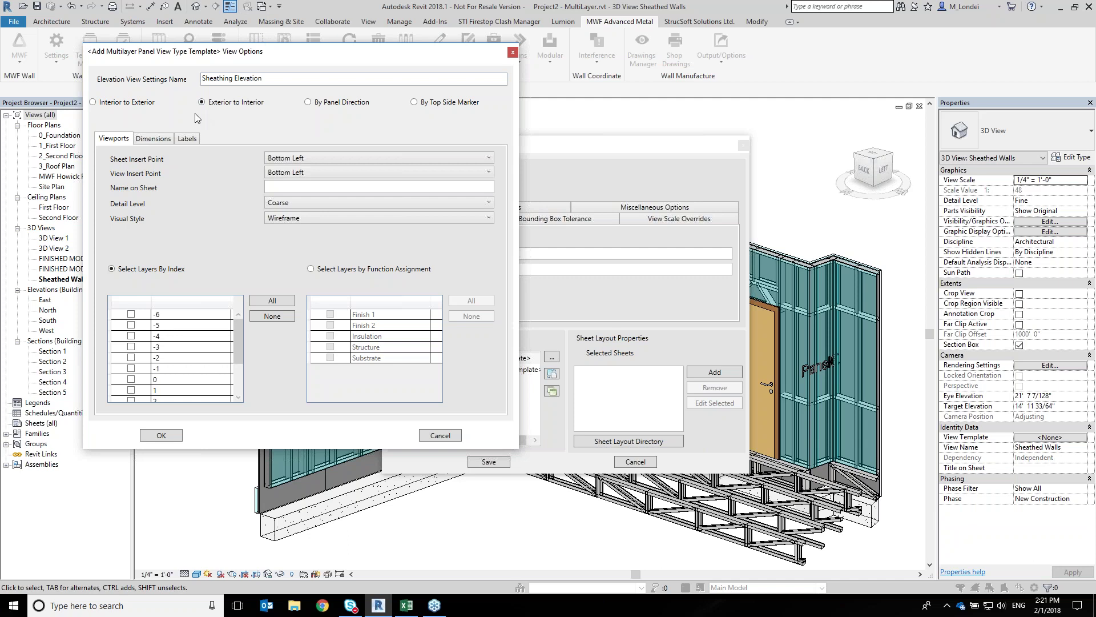
Set the Sheathing Elevation to Fine detail and ShadingWithEdges style, including only the Substrate layer by function assignment
{"action": "left_click", "coordinate": [289, 202]}
{"action": "left_click", "coordinate": [311, 237]}
{"action": "left_click", "coordinate": [293, 220]}
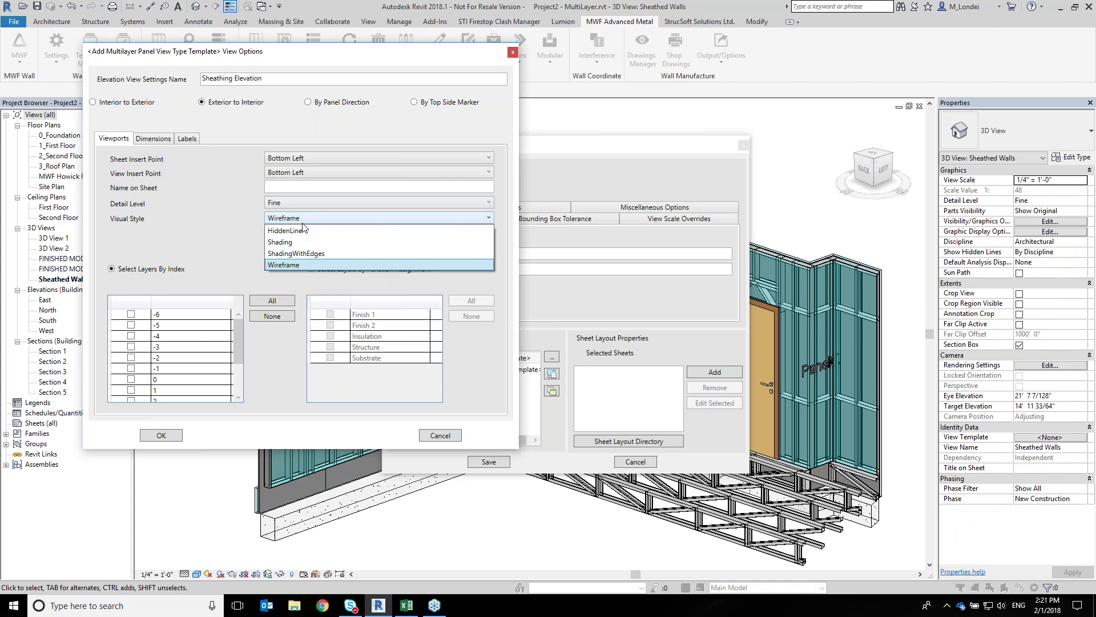
{"action": "left_click", "coordinate": [290, 264]}
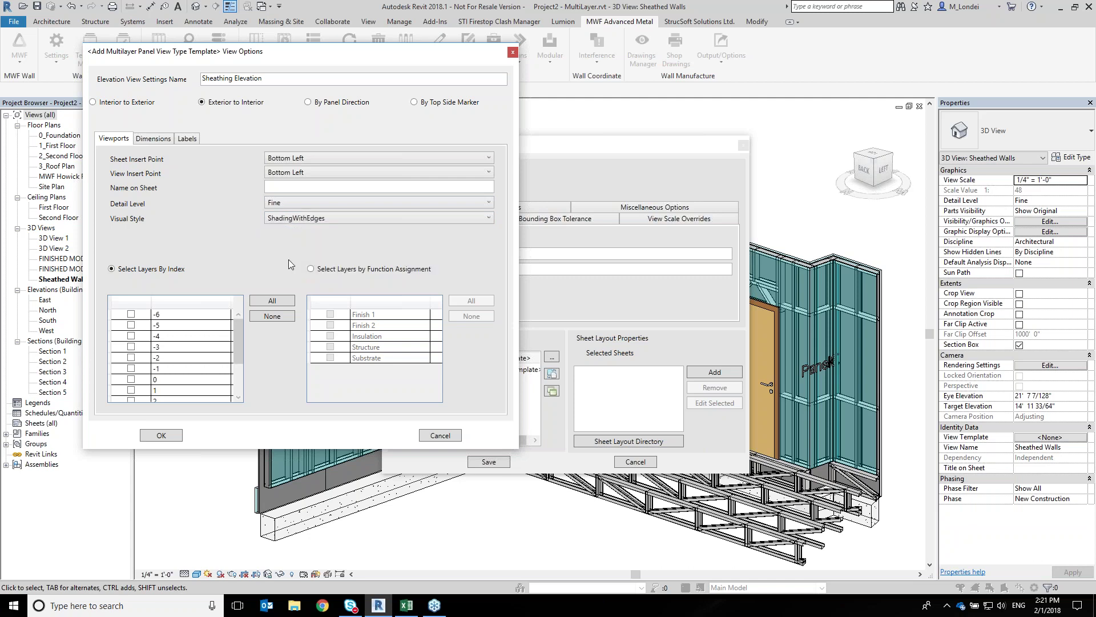
{"action": "left_click", "coordinate": [329, 269]}
{"action": "left_click", "coordinate": [332, 358]}
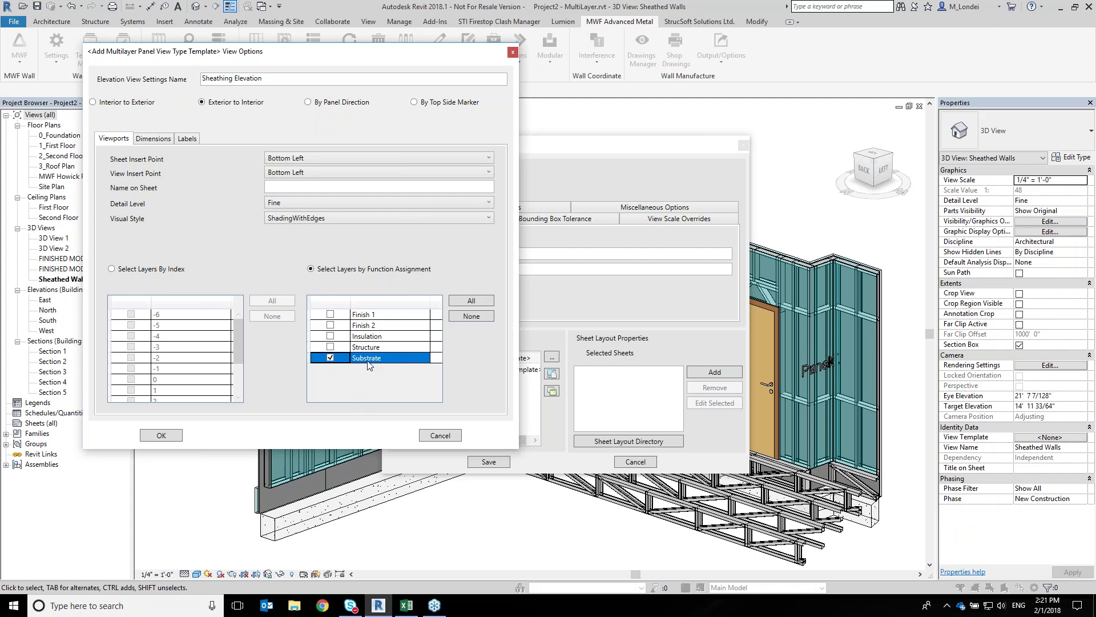
Enable the Left and Right Sheathing Height Joints, Top Sheathing Opening and Bottom Elevation Length dimensions for the Sheathing Elevation
{"action": "left_click", "coordinate": [153, 138]}
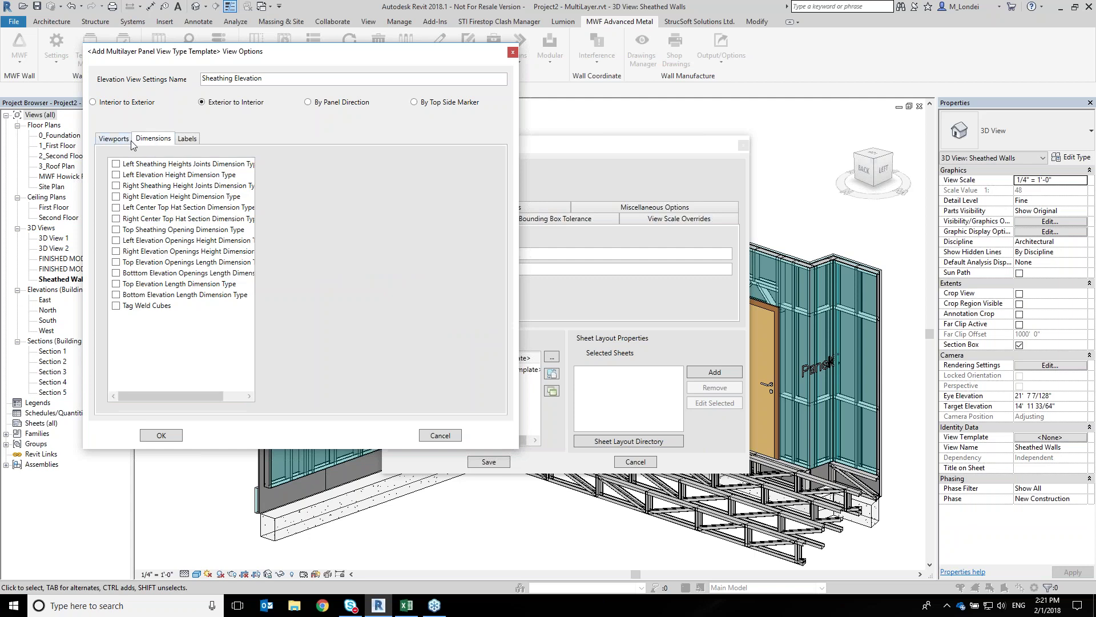
{"action": "left_click", "coordinate": [161, 163]}
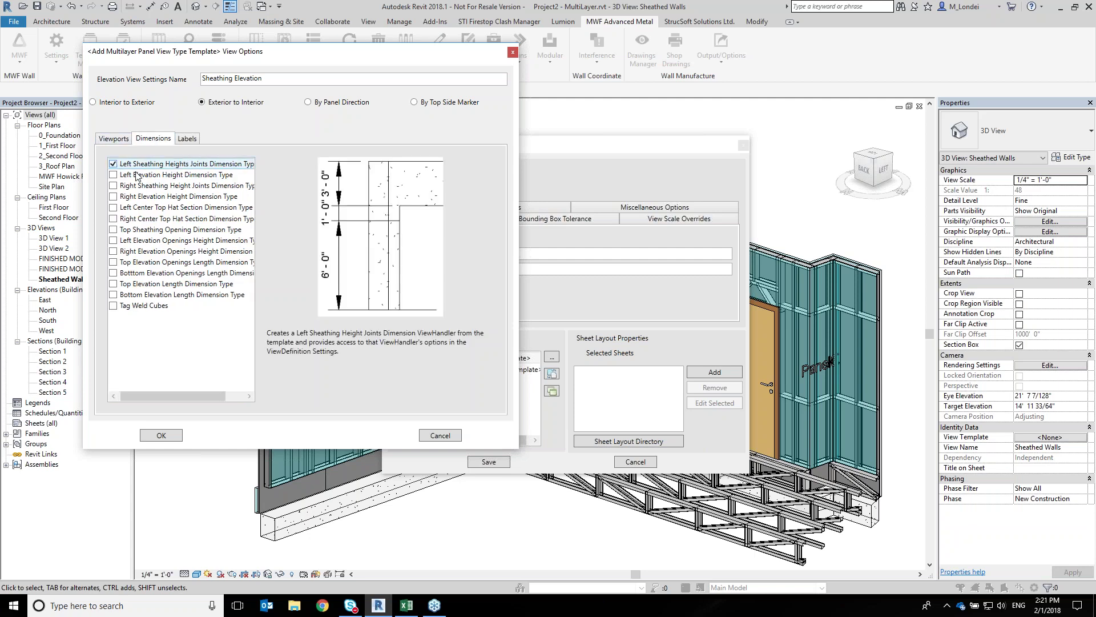
{"action": "left_click", "coordinate": [169, 186]}
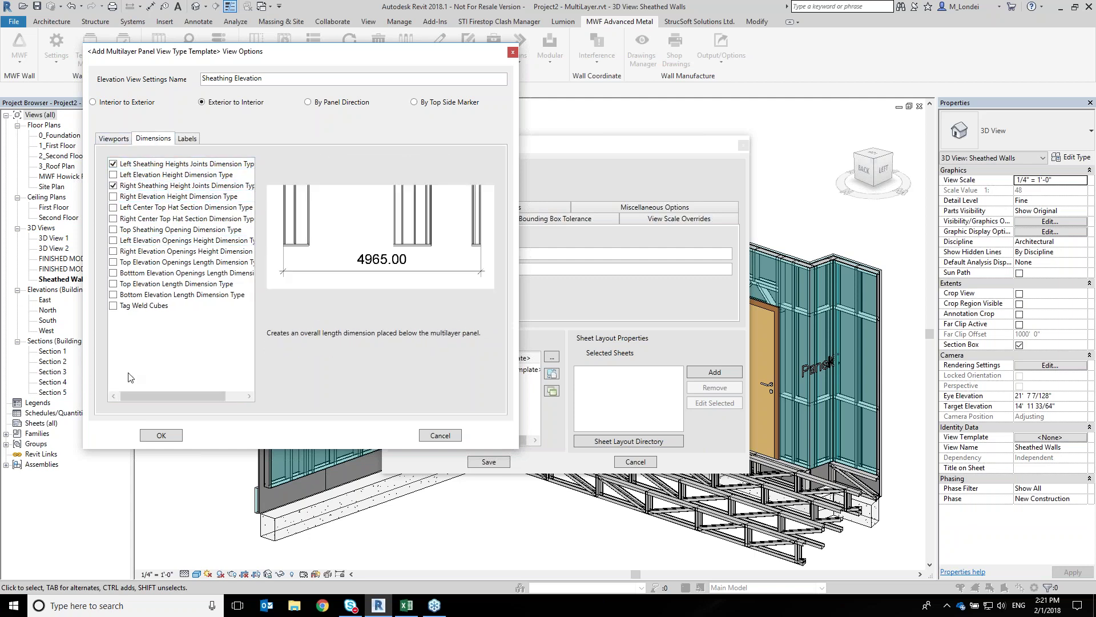
{"action": "left_click", "coordinate": [169, 229]}
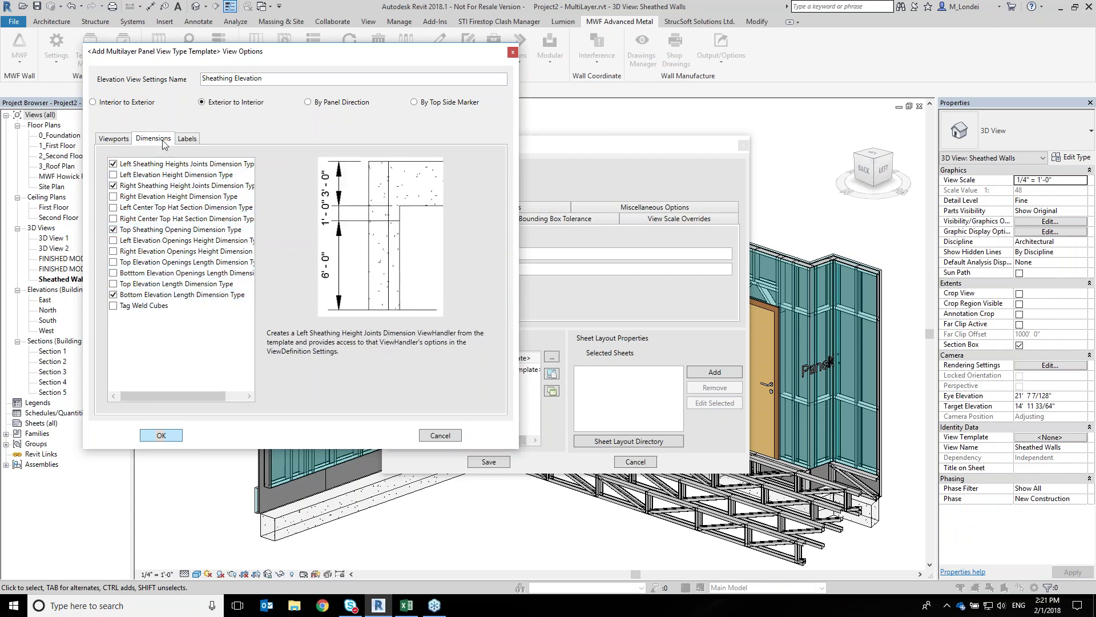
Enable the Label Member Along Center label for the Sheathing Elevation, review its options and accept them
{"action": "left_click", "coordinate": [187, 140]}
{"action": "left_click", "coordinate": [116, 175]}
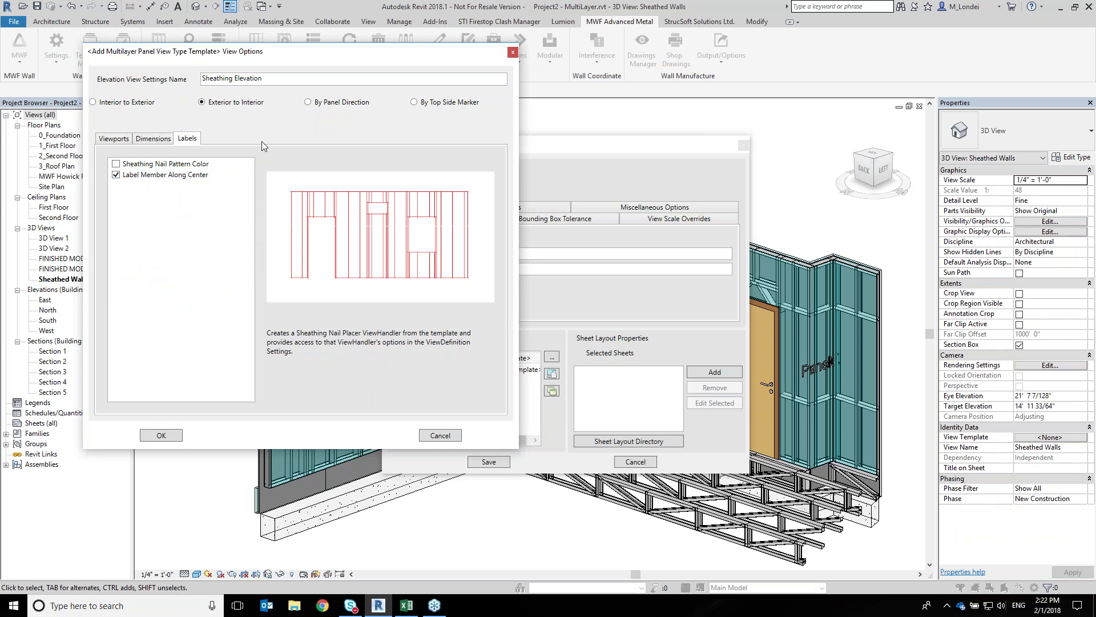
{"action": "left_click_drag", "start_coordinate": [437, 54], "coordinate": [633, 74]}
{"action": "left_click", "coordinate": [310, 158]}
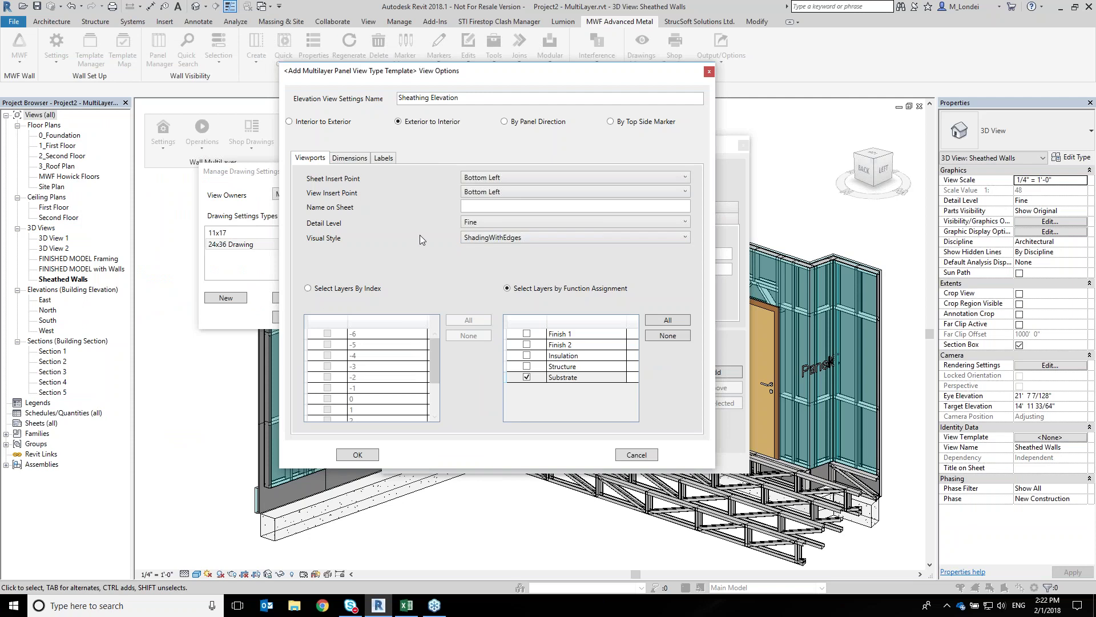
{"action": "left_click", "coordinate": [350, 160]}
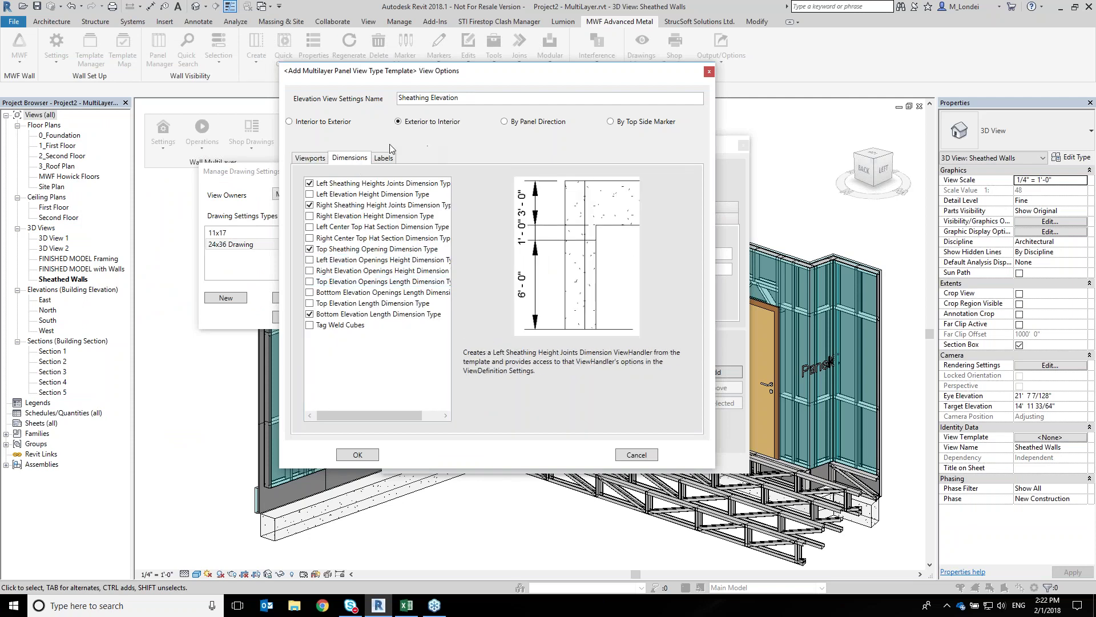
{"action": "left_click", "coordinate": [319, 158]}
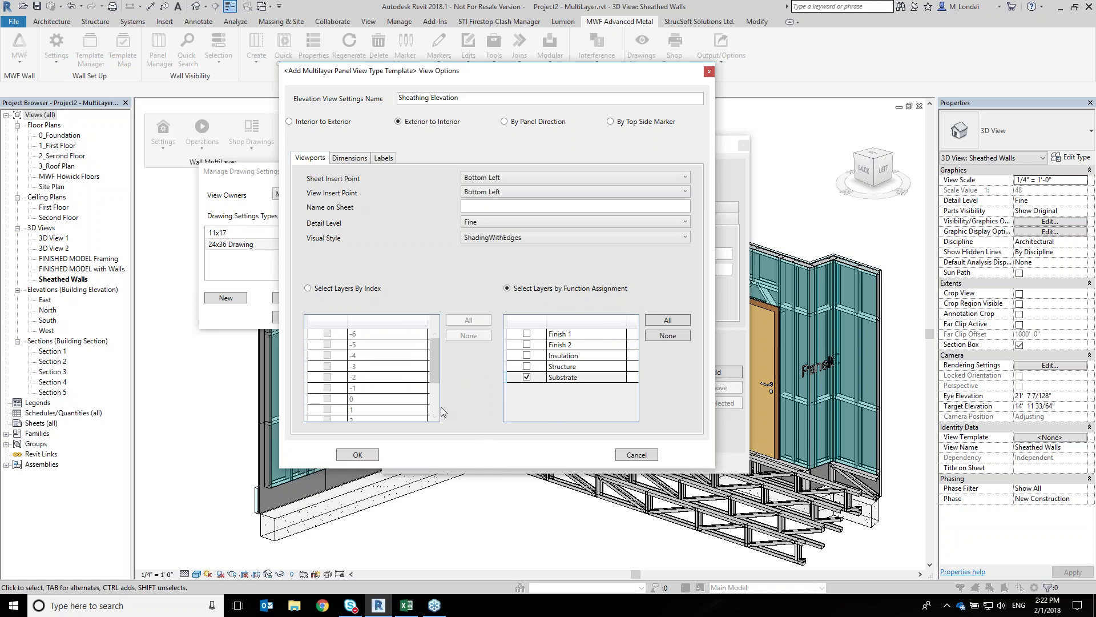
{"action": "left_click", "coordinate": [367, 457]}
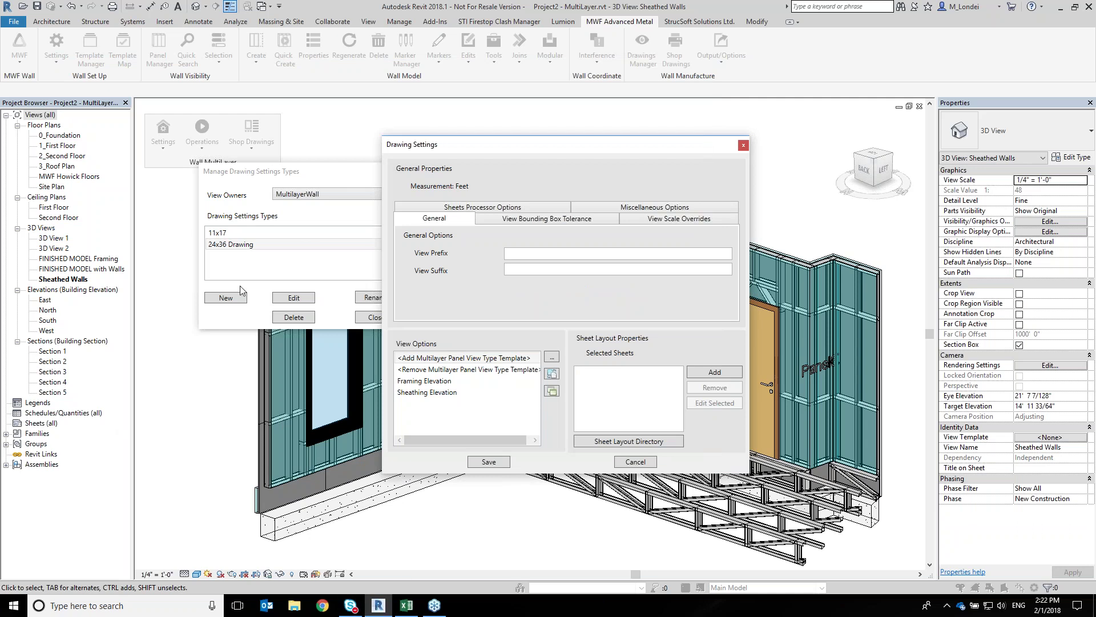
{"action": "left_click", "coordinate": [449, 360]}
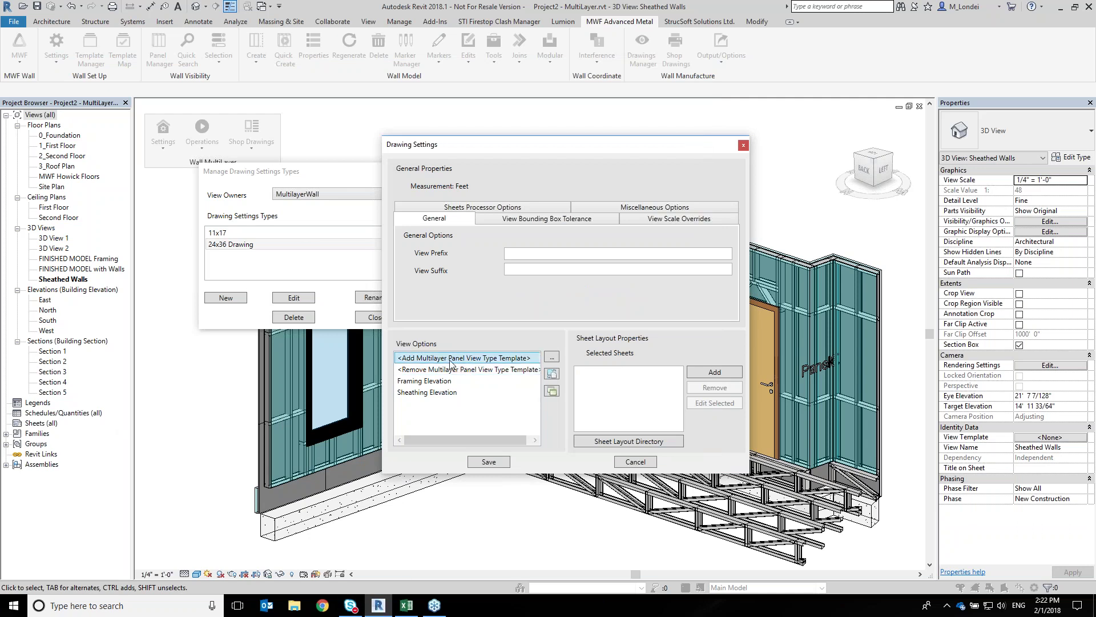
{"action": "left_click", "coordinate": [552, 358]}
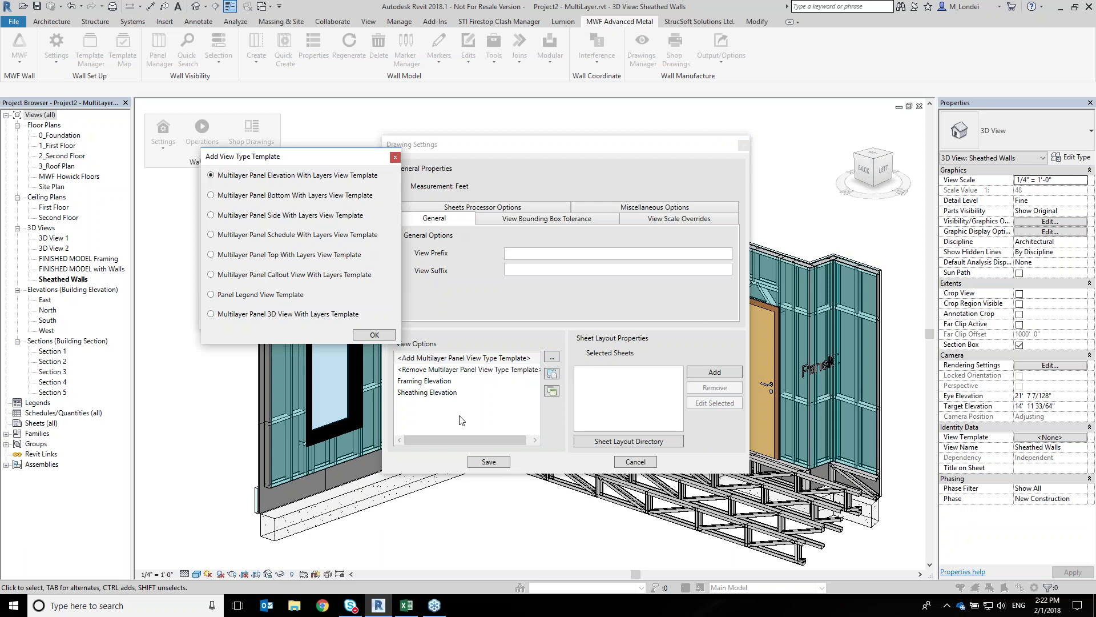
{"action": "left_click_drag", "start_coordinate": [323, 165], "coordinate": [526, 173]}
{"action": "left_click", "coordinate": [449, 241]}
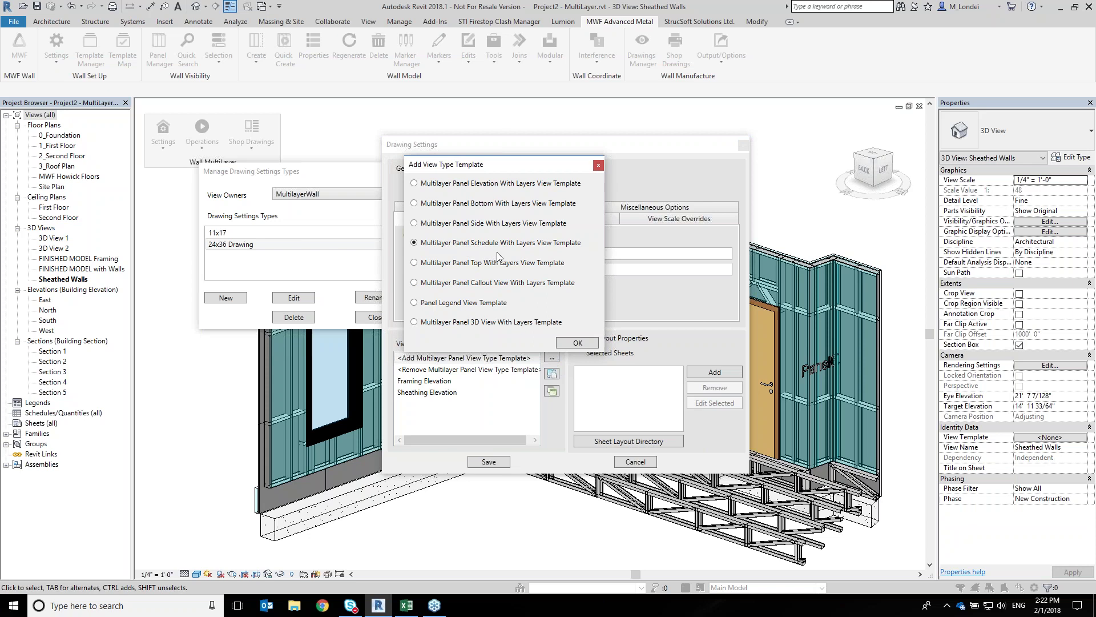
{"action": "left_click", "coordinate": [578, 344]}
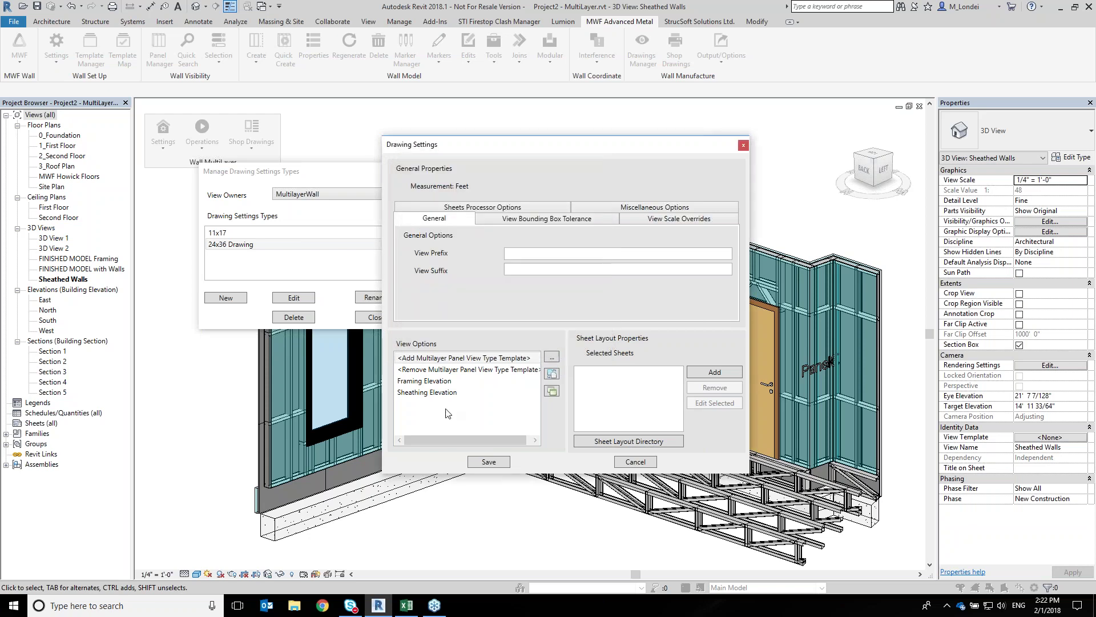
{"action": "left_click", "coordinate": [513, 52]}
Save the drawing settings and reopen the 24x36 Drawing settings type for editing
{"action": "left_click", "coordinate": [505, 462]}
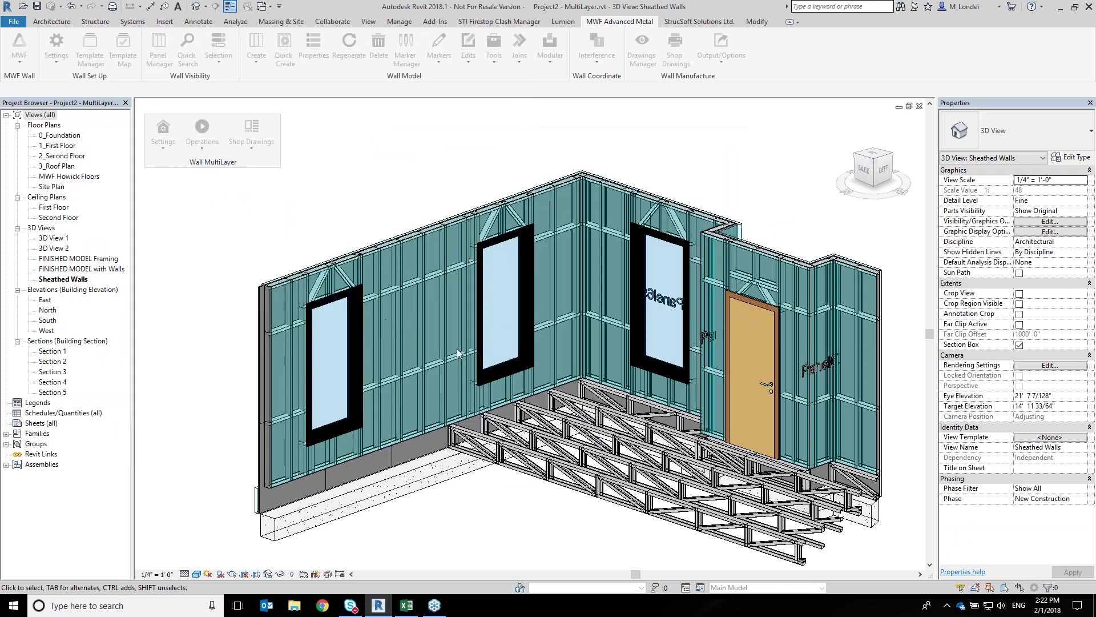
{"action": "left_click", "coordinate": [378, 318]}
{"action": "left_click", "coordinate": [423, 325]}
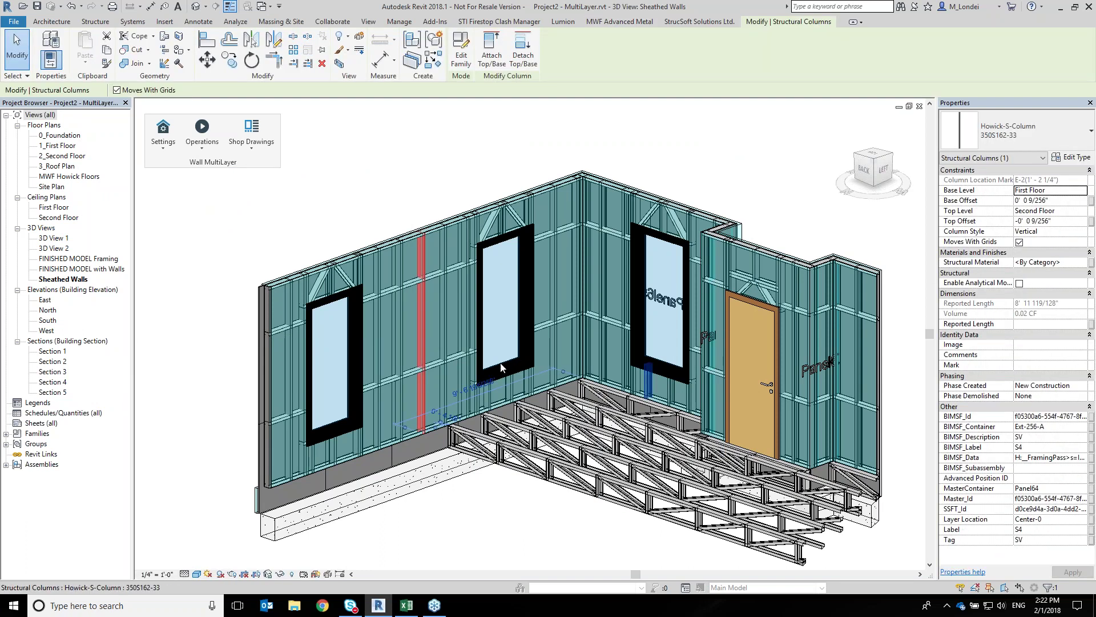
{"action": "left_click", "coordinate": [255, 145]}
{"action": "left_click", "coordinate": [264, 182]}
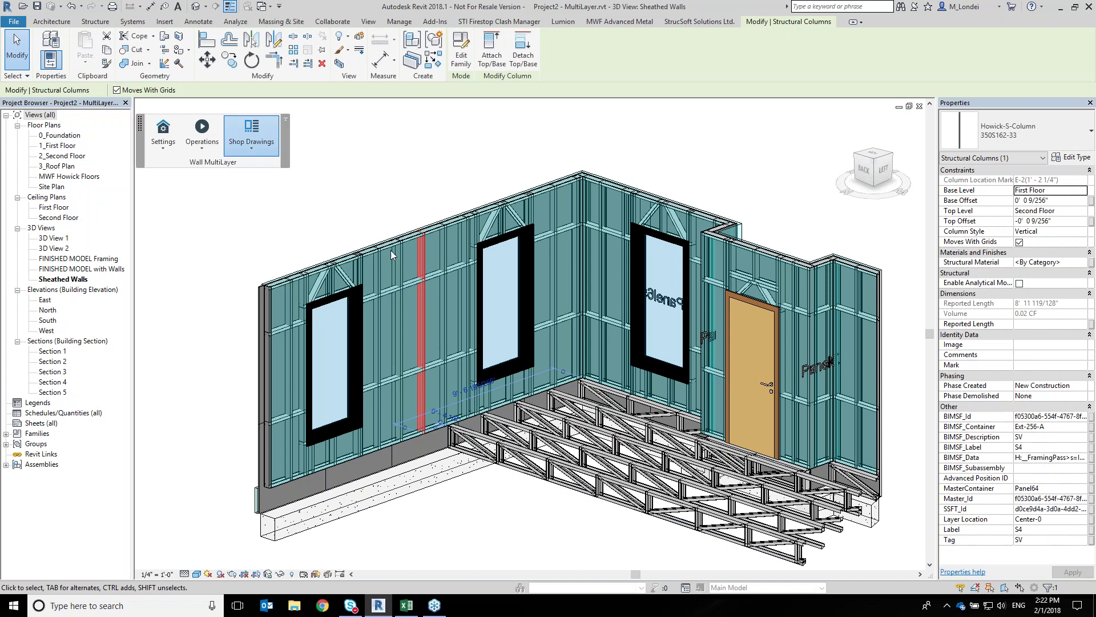
{"action": "left_click", "coordinate": [257, 245]}
{"action": "left_click", "coordinate": [289, 302]}
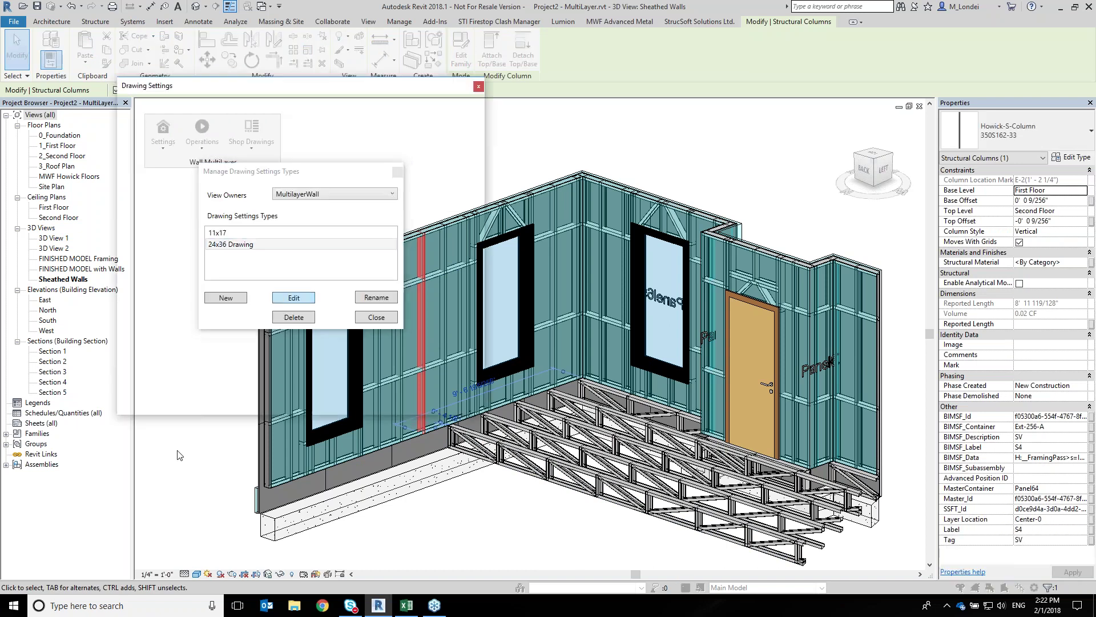
Add a Multilayer Panel Schedule With Layers view template named Framing Schedule, including only the Structure layer by function assignment
{"action": "left_click_drag", "start_coordinate": [389, 85], "coordinate": [453, 86]}
{"action": "left_click", "coordinate": [311, 323]}
{"action": "left_click", "coordinate": [350, 298]}
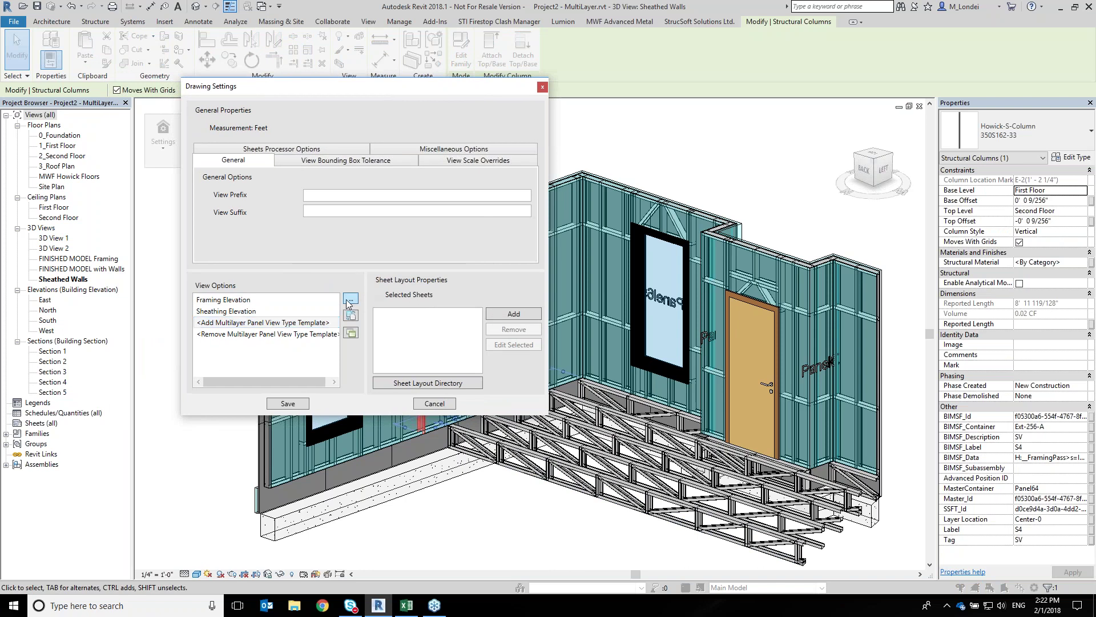
{"action": "left_click", "coordinate": [241, 237]}
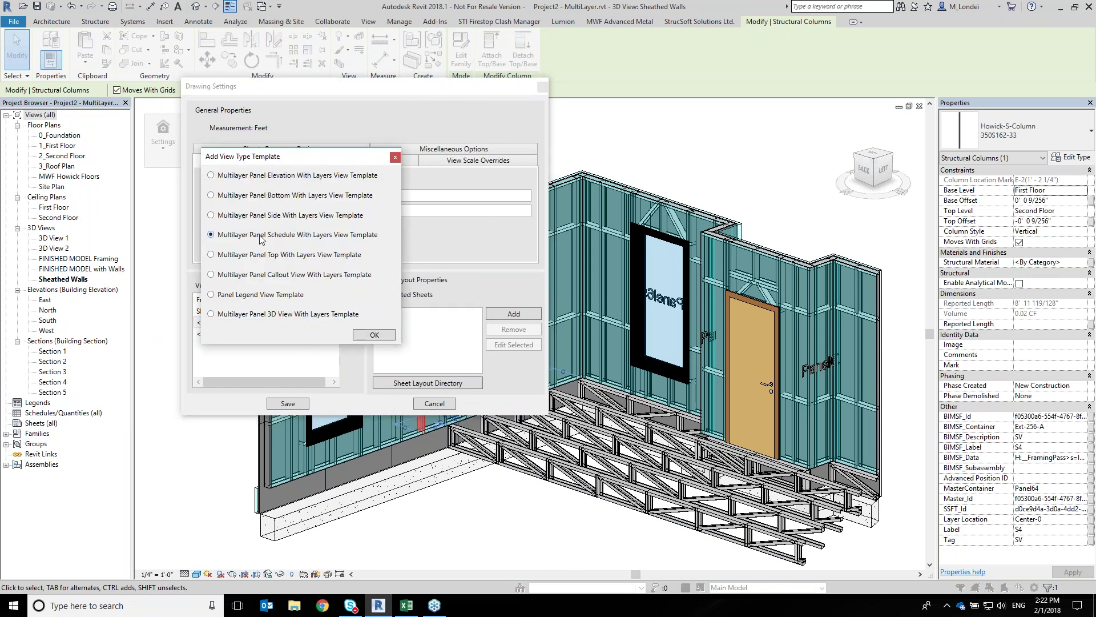
{"action": "left_click", "coordinate": [374, 335]}
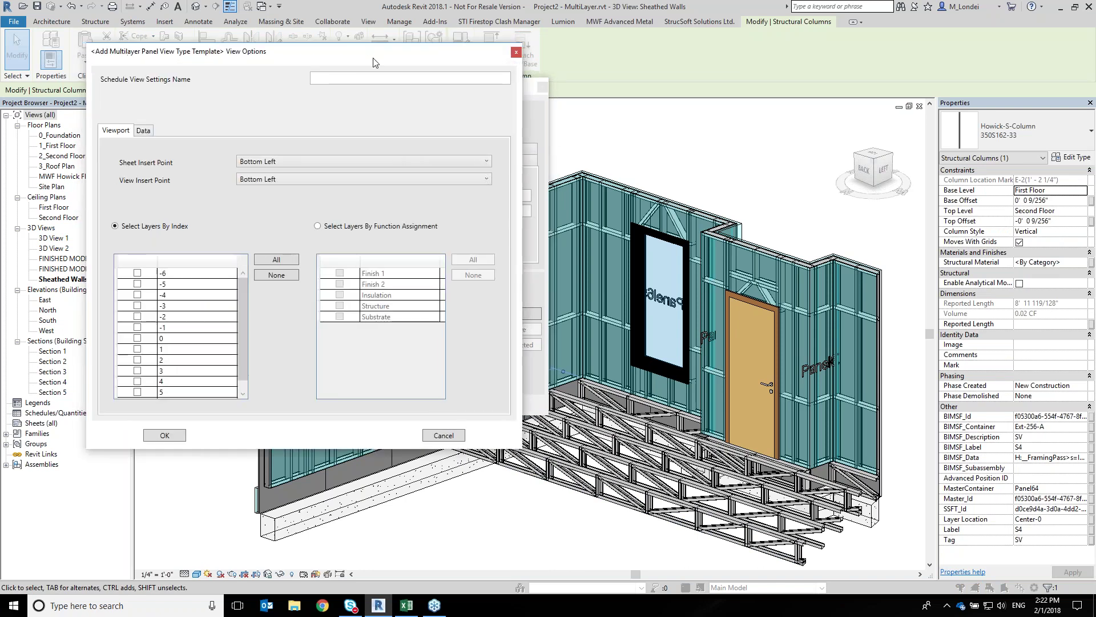
{"action": "type", "text": "Fra"}
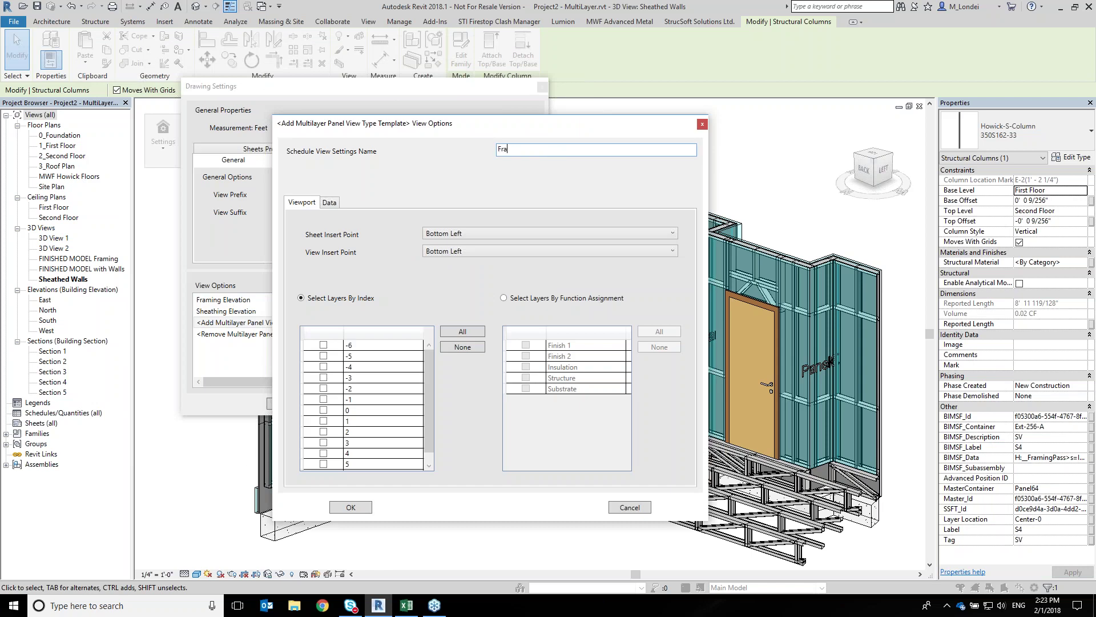
{"action": "type", "text": "samming Schedule"}
{"action": "left_click", "coordinate": [509, 299]}
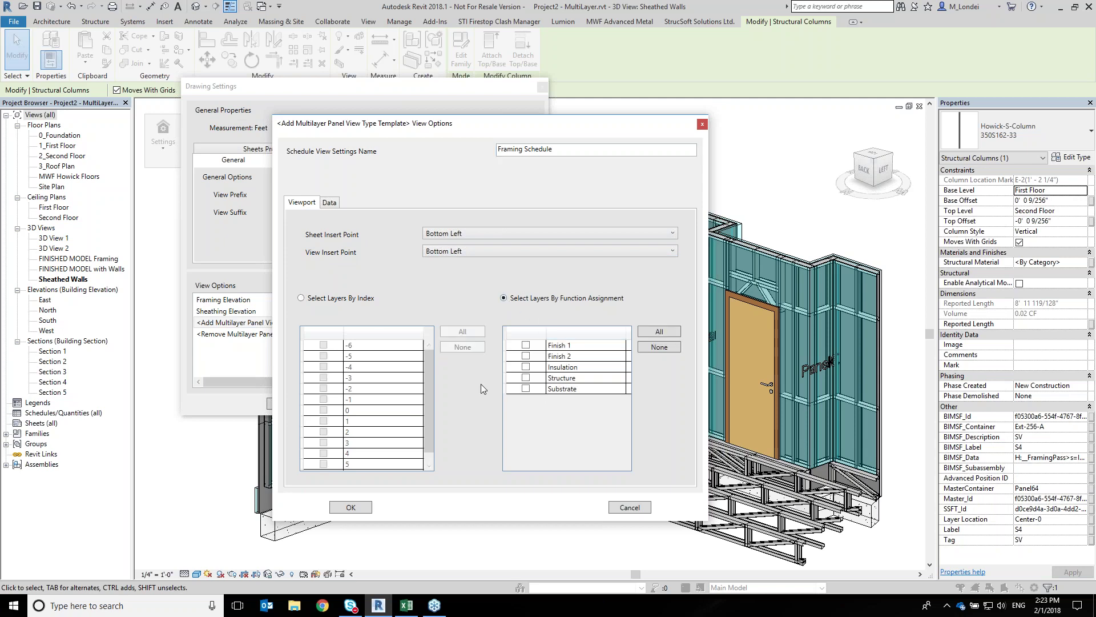
{"action": "left_click", "coordinate": [524, 380]}
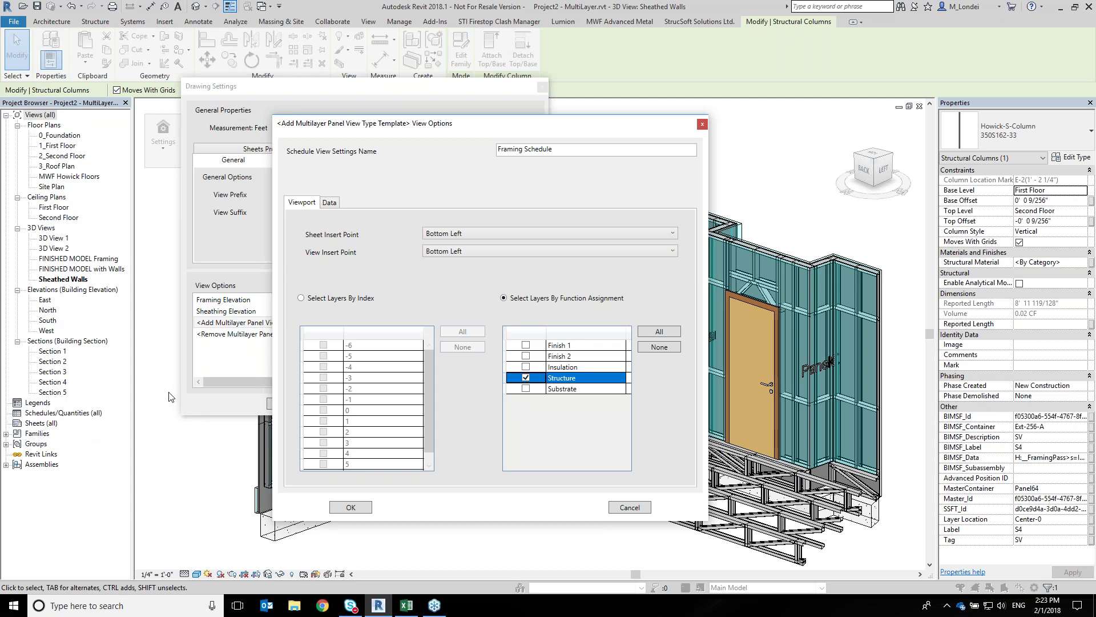
Add the Type field to the Framing Schedule's data
{"action": "left_click", "coordinate": [329, 203]}
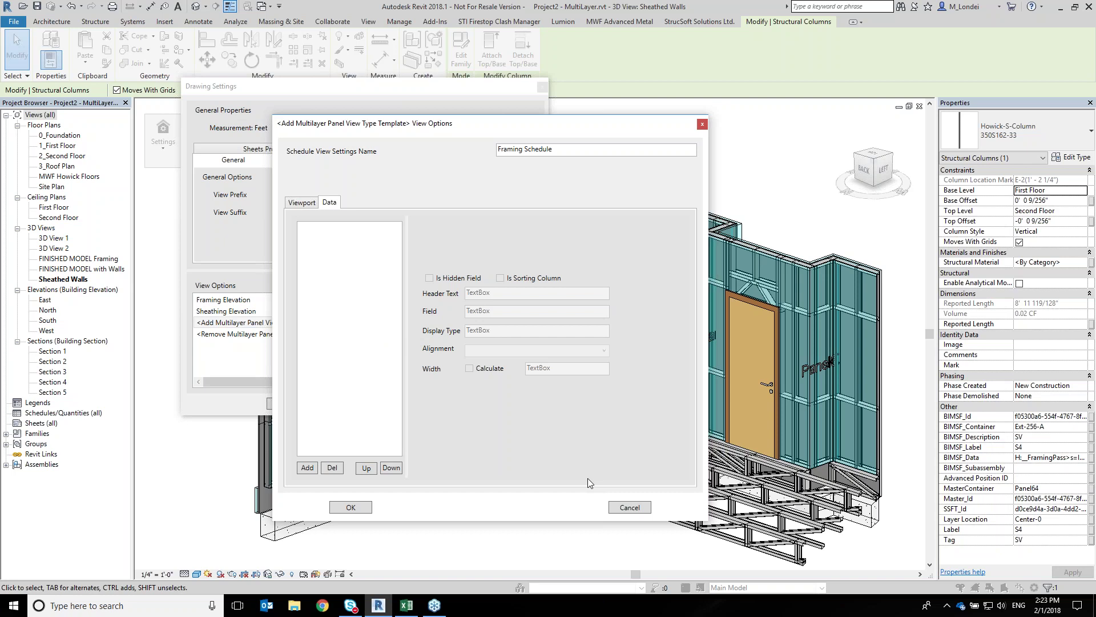
{"action": "left_click", "coordinate": [307, 468]}
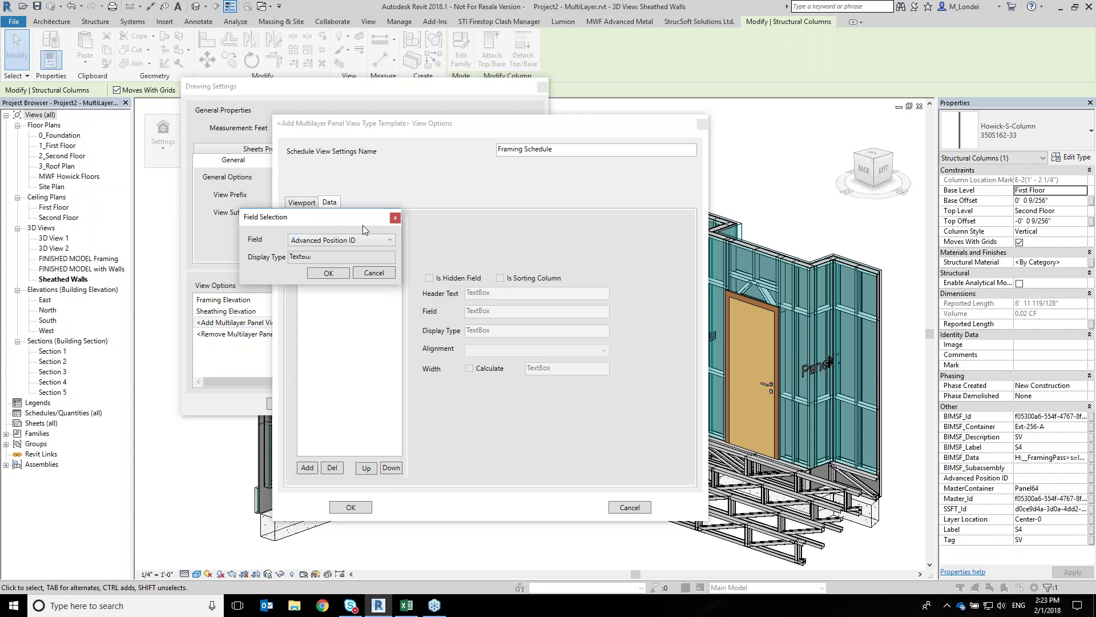
{"action": "left_click", "coordinate": [548, 298]}
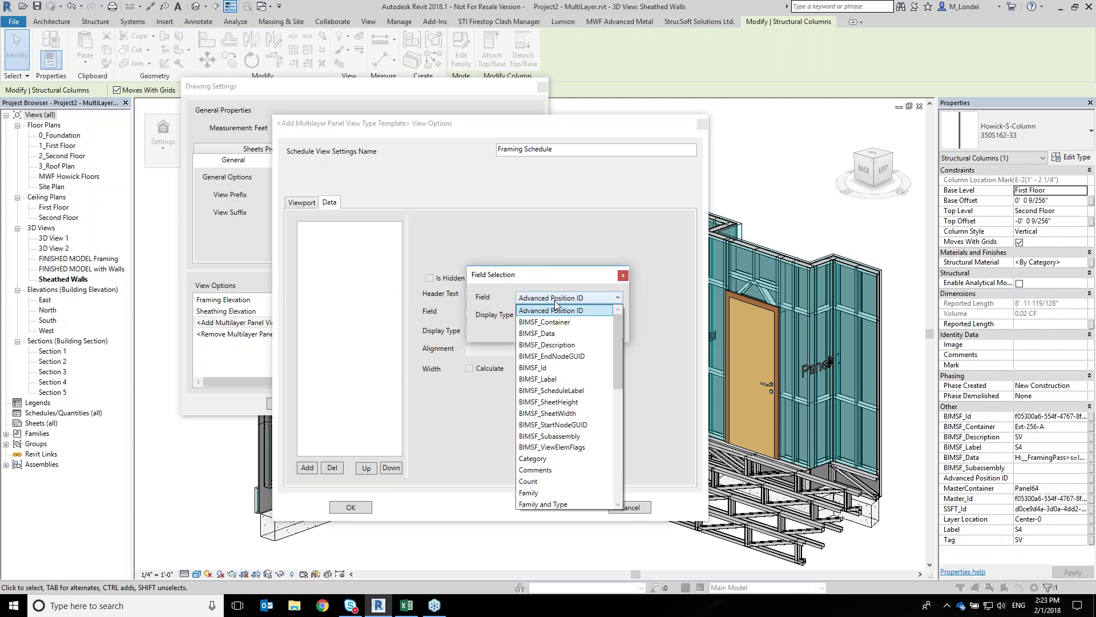
{"action": "scroll", "coordinate": [558, 370], "scroll_direction": "down", "scroll_amount": 9}
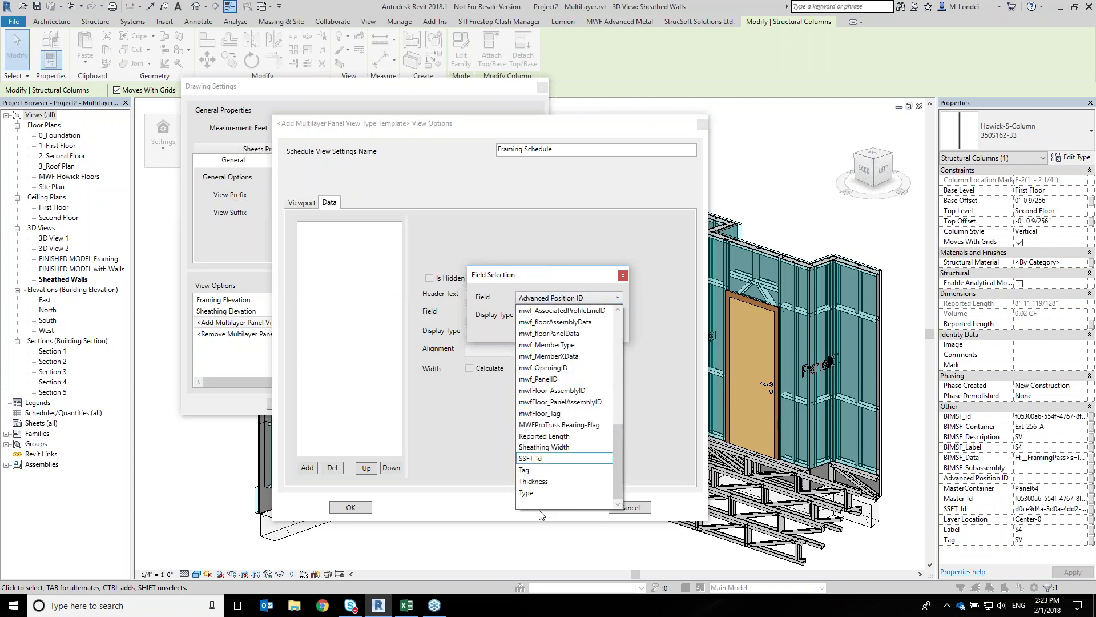
{"action": "left_click", "coordinate": [526, 493]}
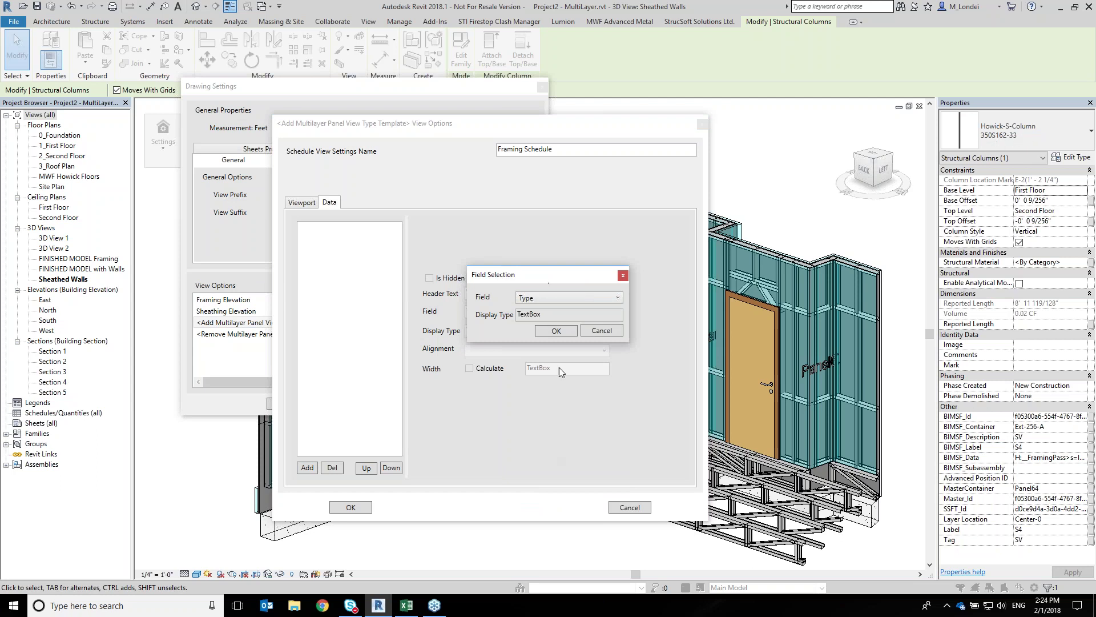
{"action": "left_click", "coordinate": [558, 333]}
Set the Type column to Center alignment with a calculated width of 2
{"action": "left_click", "coordinate": [530, 291]}
{"action": "key", "text": "Tab"}
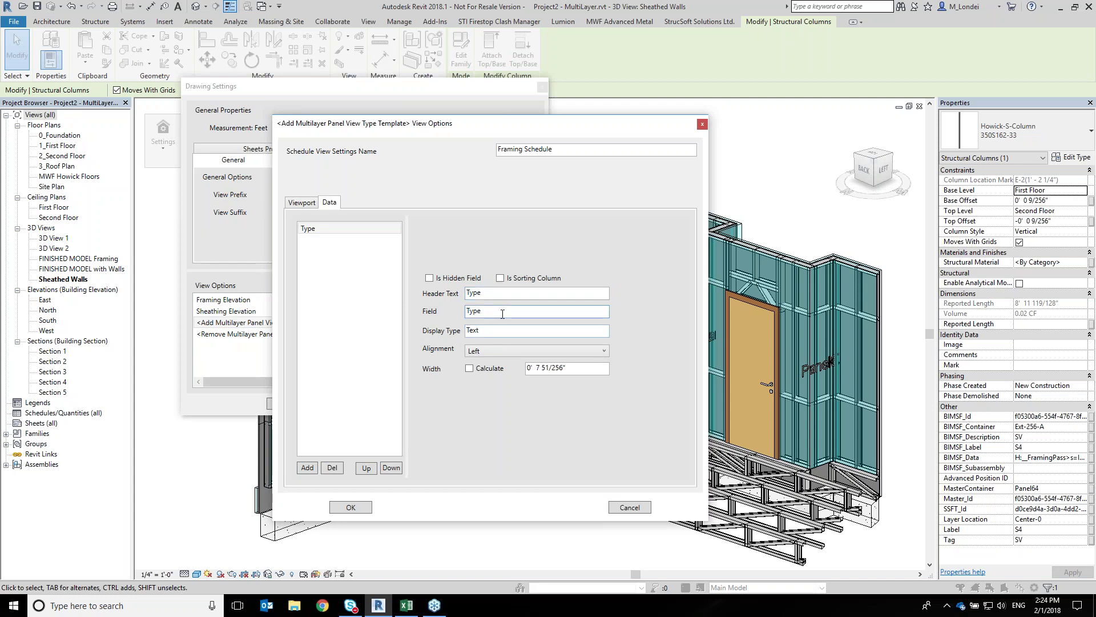
{"action": "left_click", "coordinate": [501, 350]}
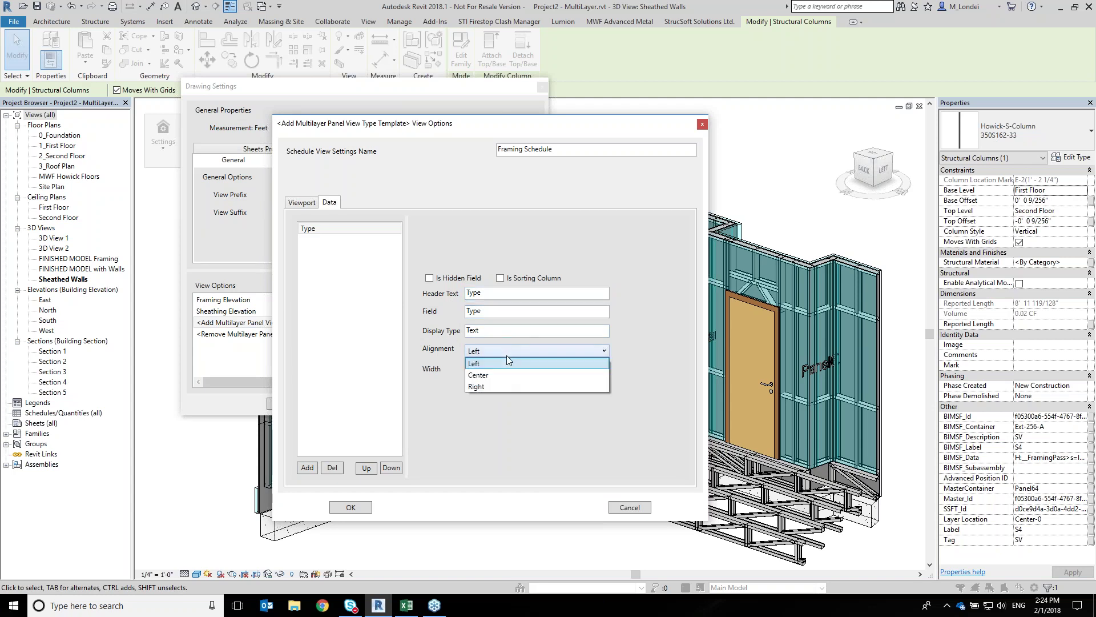
{"action": "left_click", "coordinate": [482, 372]}
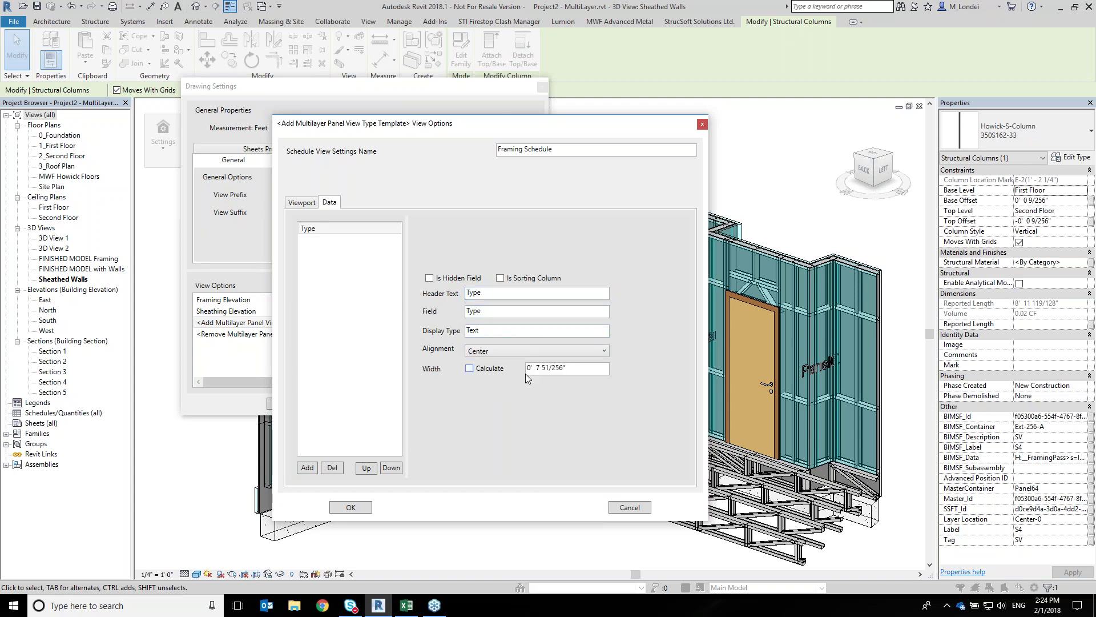
{"action": "key", "text": "Tab"}
{"action": "key", "text": "Tab"}
{"action": "type", "text": "2"}
{"action": "left_click", "coordinate": [481, 372]}
Add the Label field to the Framing Schedule with Center alignment and a calculated width of 2
{"action": "left_click", "coordinate": [307, 468]}
{"action": "left_click_drag", "start_coordinate": [338, 211], "coordinate": [561, 292]}
{"action": "left_click", "coordinate": [574, 302]}
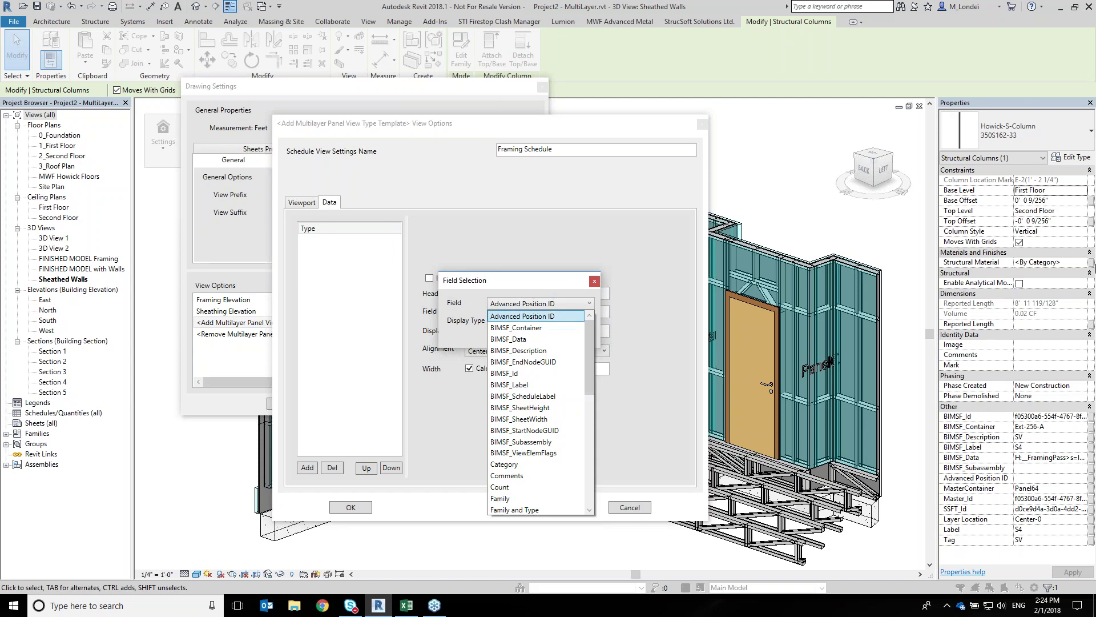
{"action": "left_click_drag", "start_coordinate": [591, 347], "coordinate": [593, 381]}
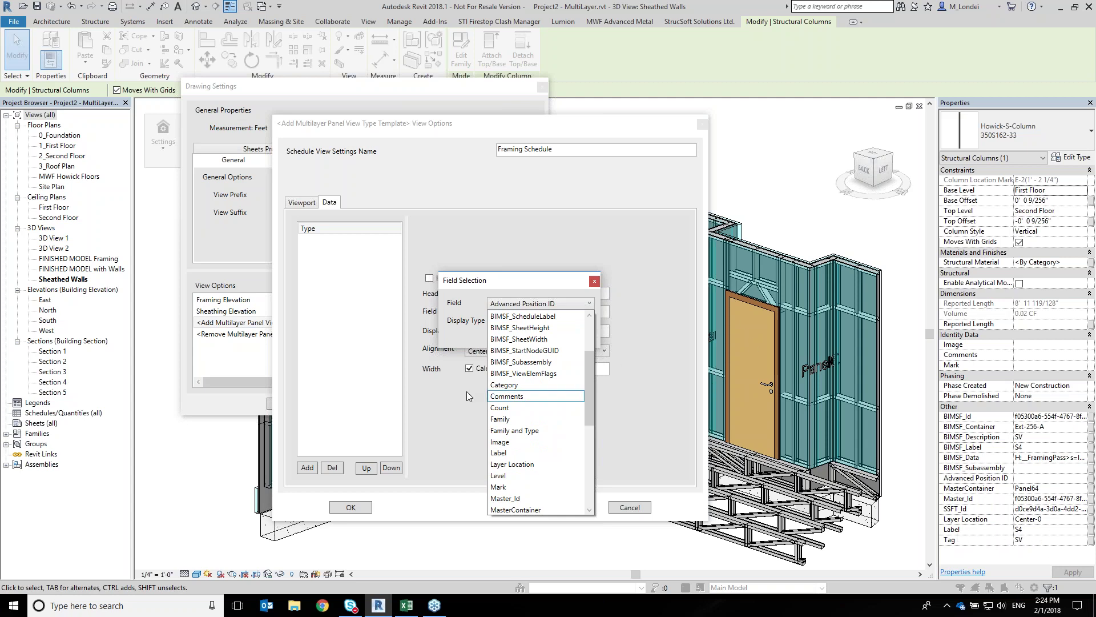
{"action": "left_click", "coordinate": [534, 452]}
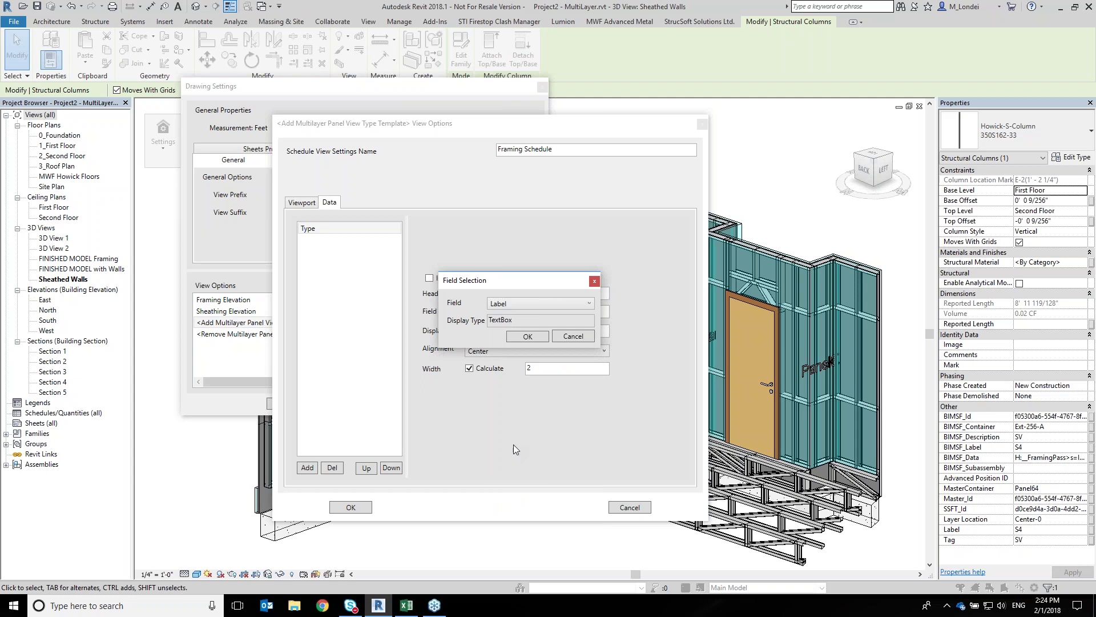
{"action": "left_click", "coordinate": [527, 336]}
{"action": "type", "text": "2"}
{"action": "left_click", "coordinate": [486, 368]}
{"action": "left_click", "coordinate": [498, 350]}
{"action": "left_click", "coordinate": [489, 372]}
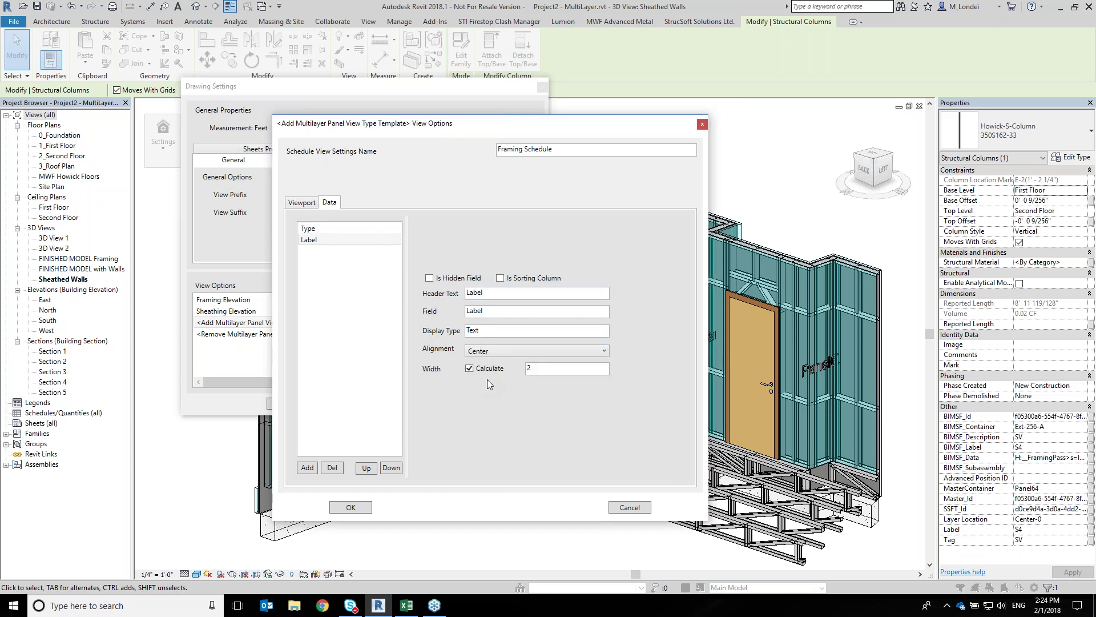
Add the Reported Length field with a calculated width of 2 and accept the Framing Schedule template
{"action": "left_click", "coordinate": [308, 467]}
{"action": "left_click", "coordinate": [350, 240]}
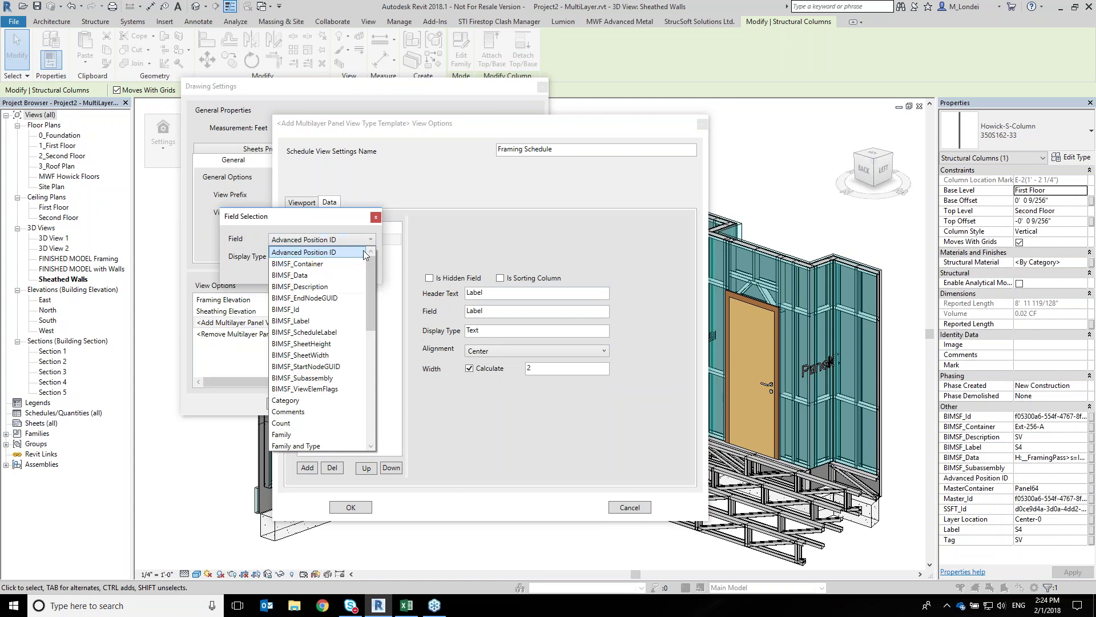
{"action": "left_click_drag", "start_coordinate": [375, 277], "coordinate": [377, 378]}
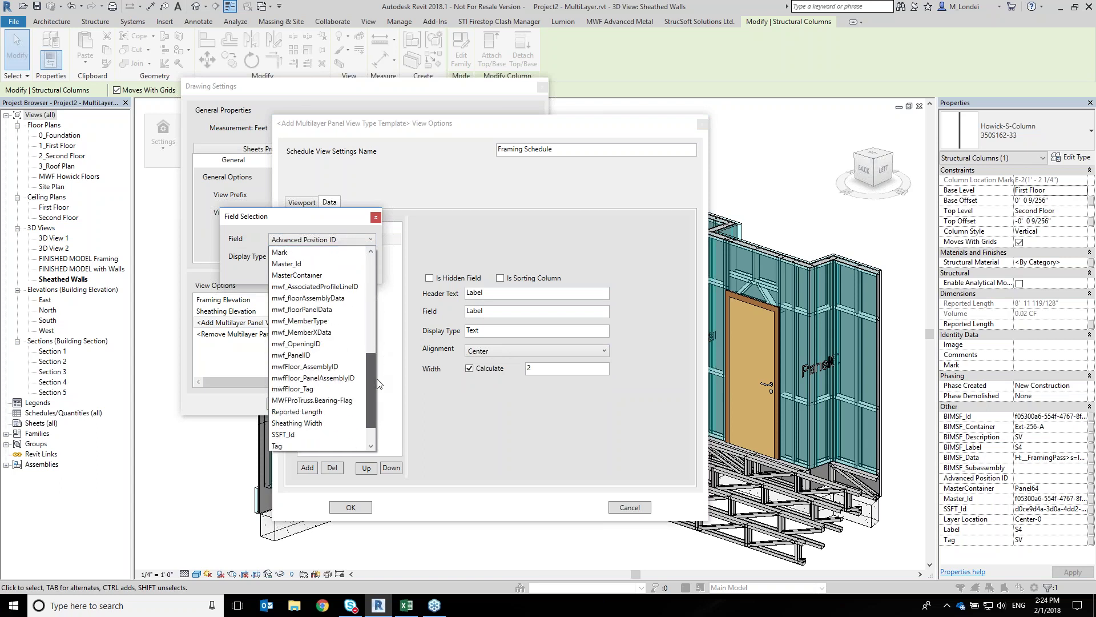
{"action": "left_click", "coordinate": [322, 412]}
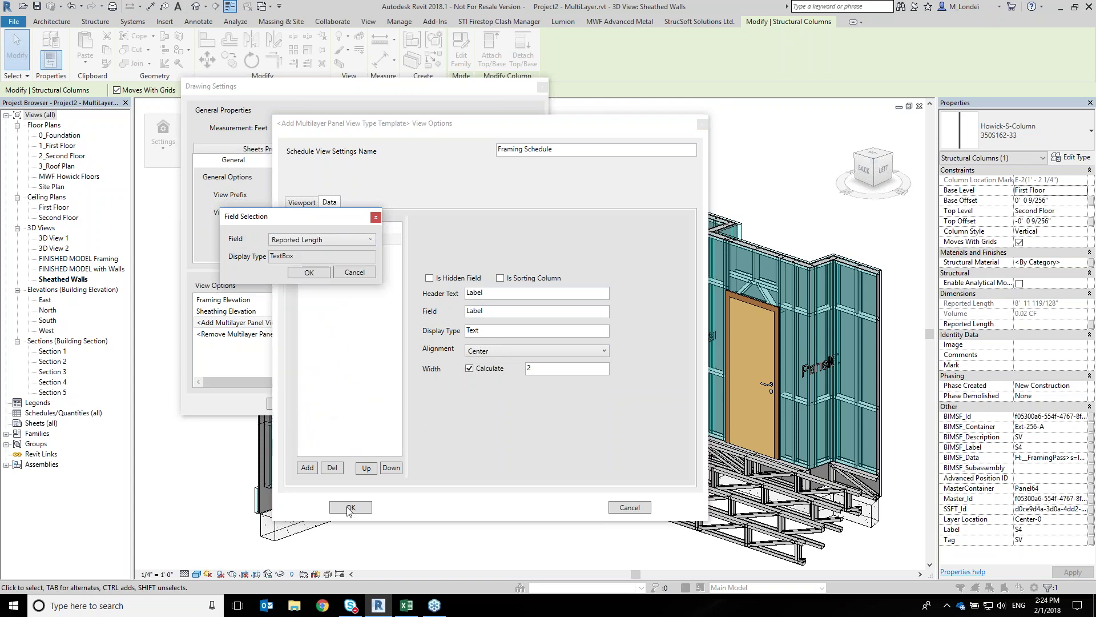
{"action": "left_click", "coordinate": [308, 271]}
{"action": "left_click", "coordinate": [489, 370]}
{"action": "left_click", "coordinate": [491, 374]}
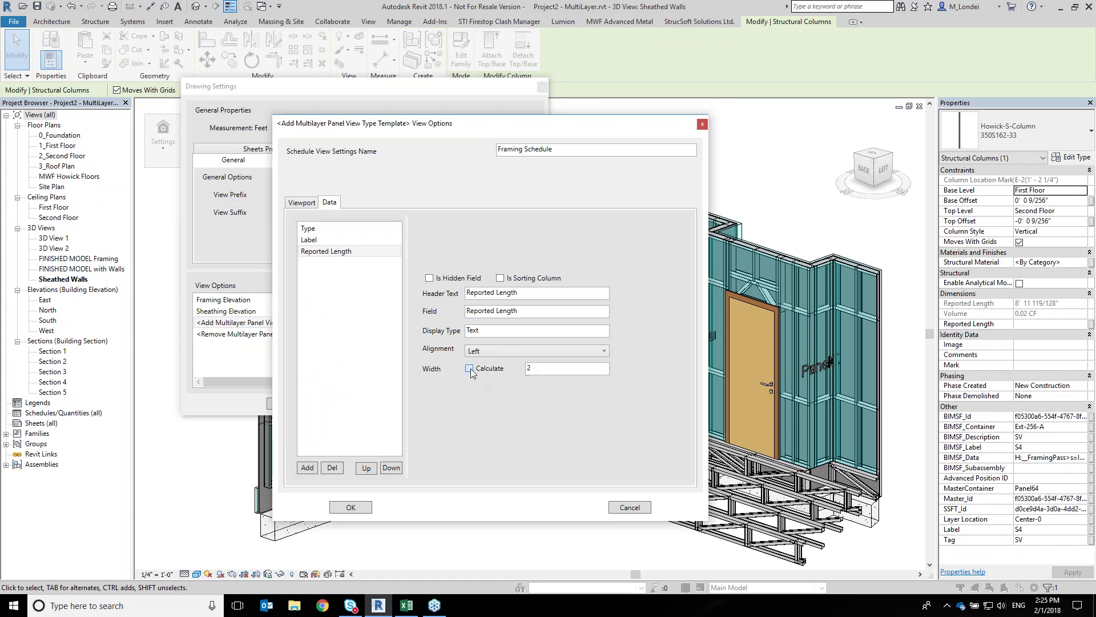
{"action": "left_click_drag", "start_coordinate": [383, 132], "coordinate": [463, 146]}
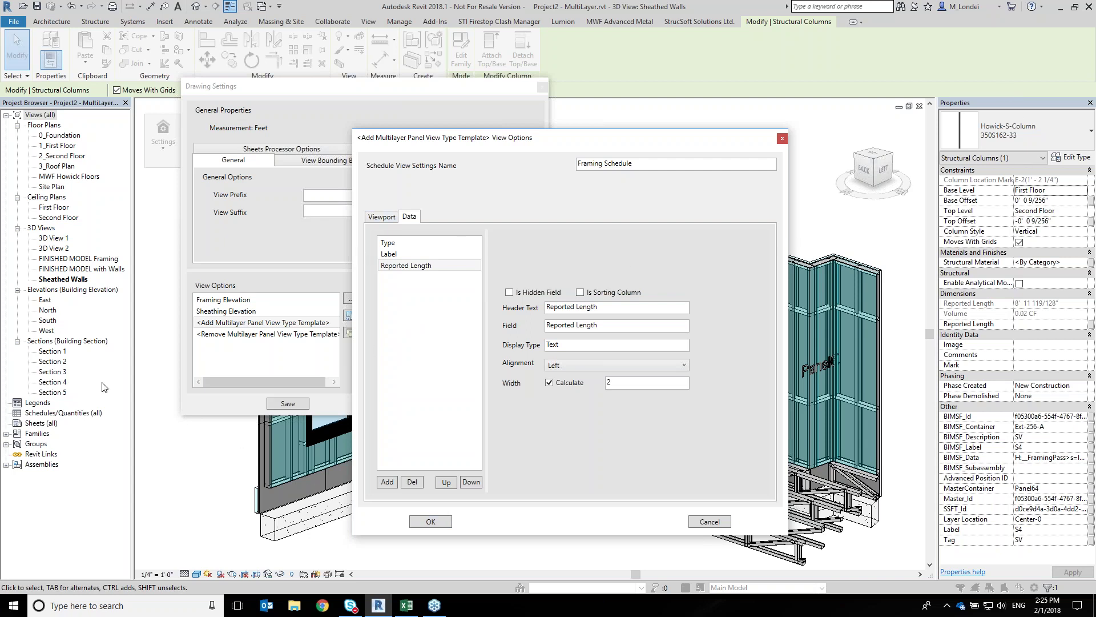
{"action": "left_click", "coordinate": [429, 521]}
Add a Multilayer Panel Schedule With Layers view template named Sheathing Schedule, including only the Substrate layer by function assignment
{"action": "left_click", "coordinate": [262, 323]}
{"action": "left_click", "coordinate": [351, 299]}
{"action": "left_click", "coordinate": [254, 235]}
{"action": "left_click", "coordinate": [374, 335]}
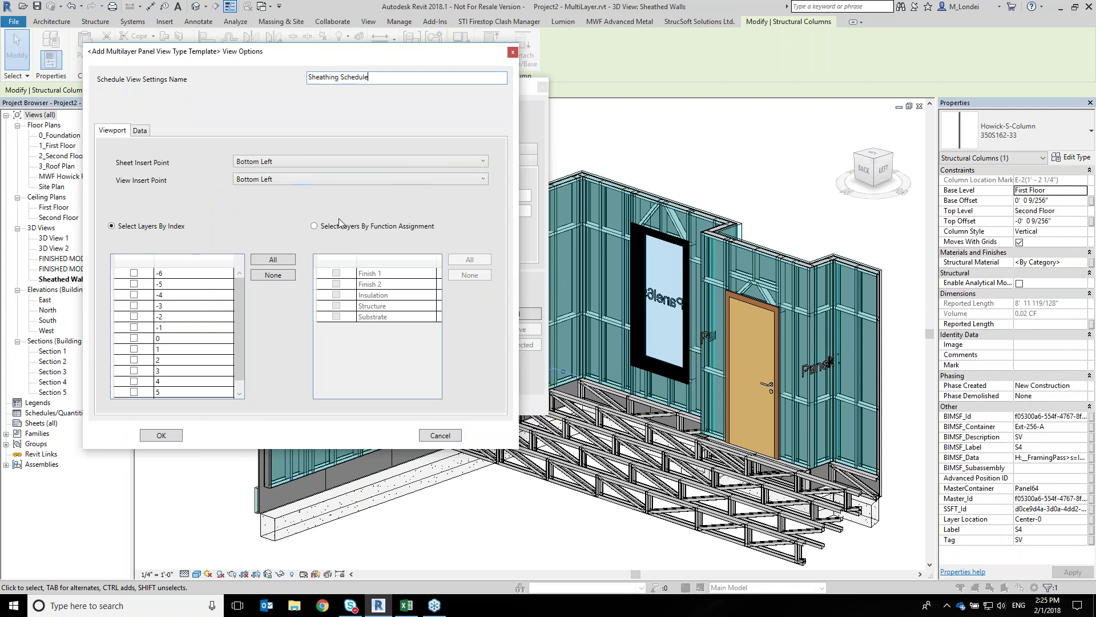
{"action": "left_click", "coordinate": [314, 226]}
{"action": "left_click", "coordinate": [333, 319]}
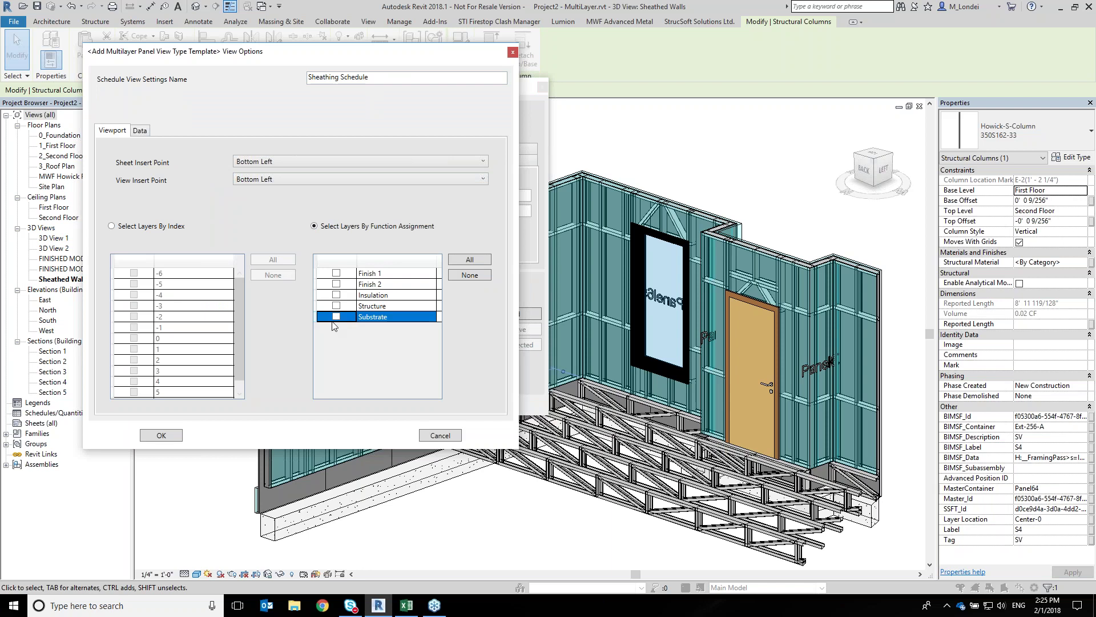
{"action": "left_click", "coordinate": [335, 317]}
Add the Label field to the Sheathing Schedule's data
{"action": "left_click_drag", "start_coordinate": [374, 56], "coordinate": [628, 100]}
{"action": "left_click", "coordinate": [407, 177]}
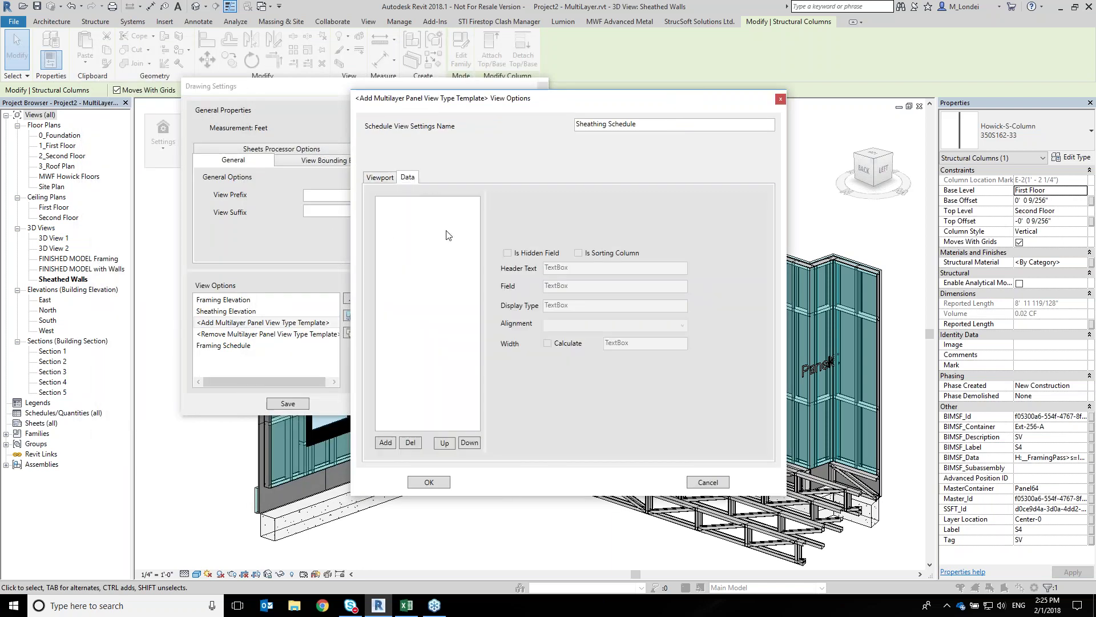
{"action": "left_click", "coordinate": [385, 443]}
{"action": "left_click", "coordinate": [317, 239]}
{"action": "left_click_drag", "start_coordinate": [368, 291], "coordinate": [372, 358]}
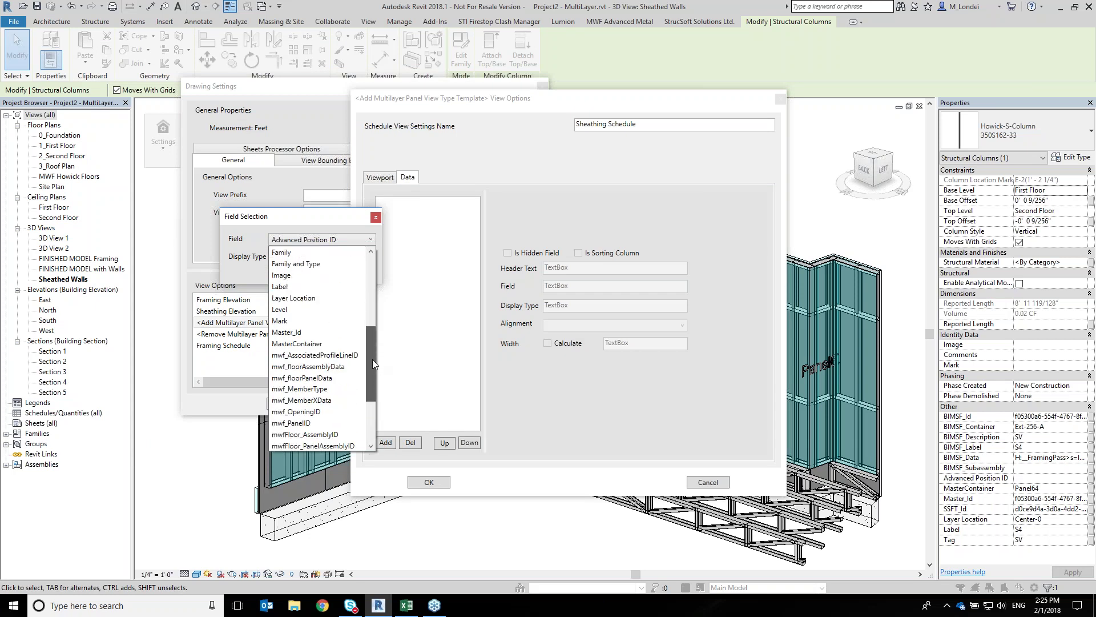
{"action": "left_click", "coordinate": [300, 286]}
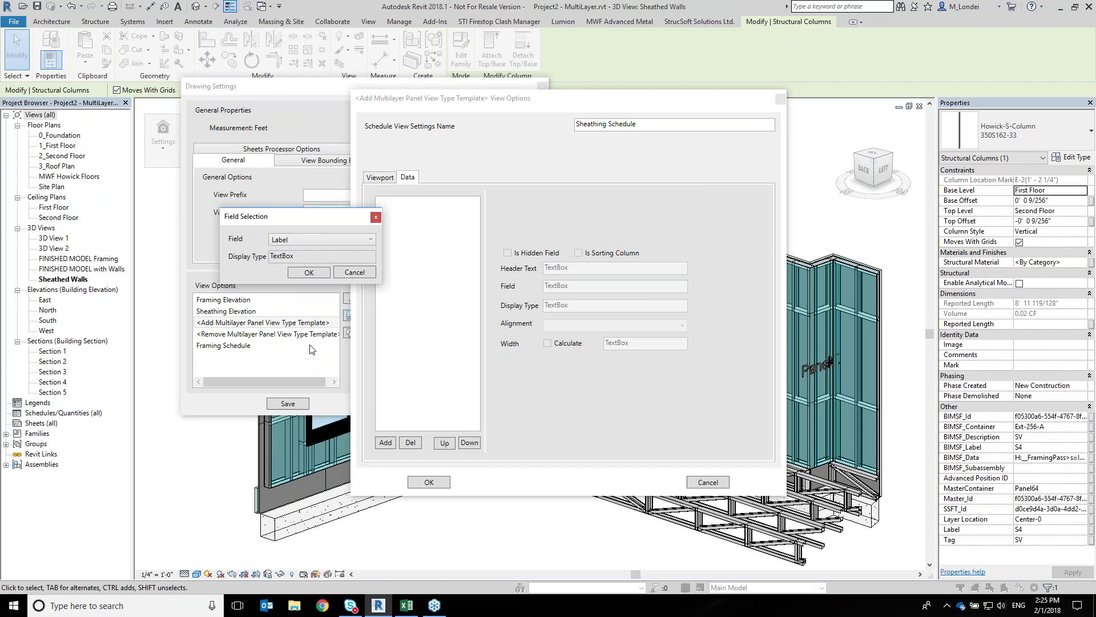
{"action": "left_click", "coordinate": [309, 273]}
Add the BIMSF_SheetHeight and BIMSF_SheetWidth fields to the Sheathing Schedule
{"action": "left_click", "coordinate": [386, 443]}
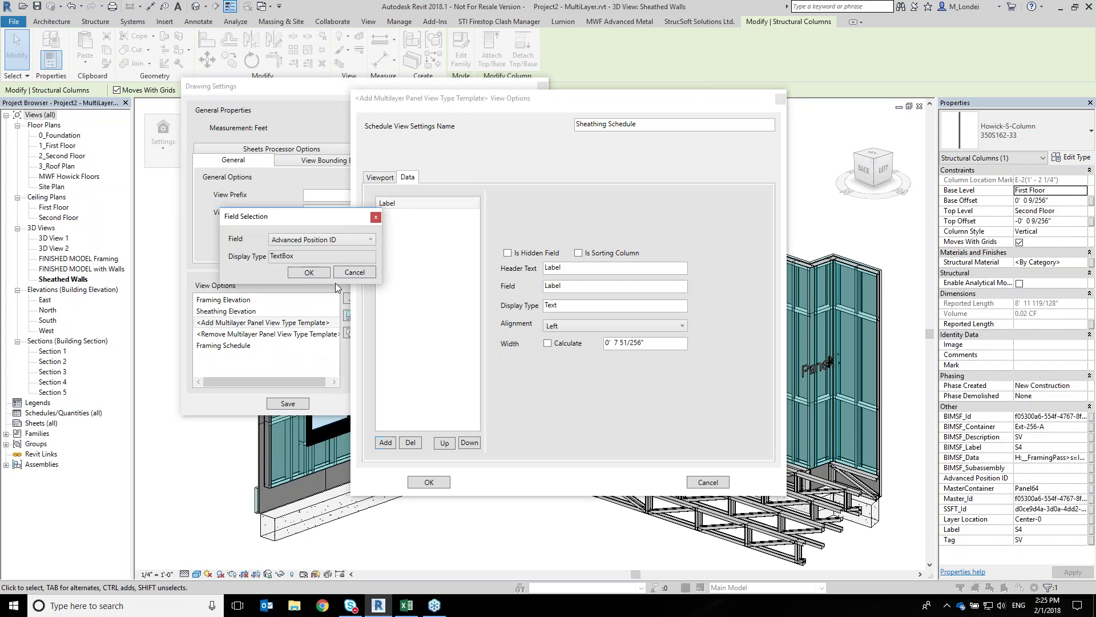
{"action": "left_click", "coordinate": [342, 240]}
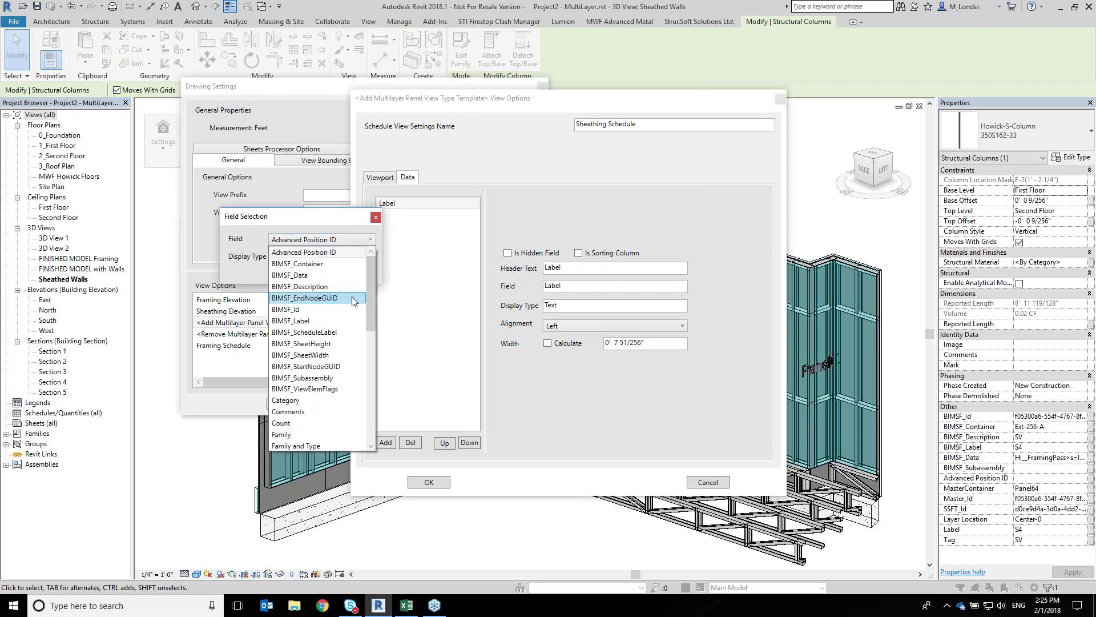
{"action": "left_click", "coordinate": [320, 344]}
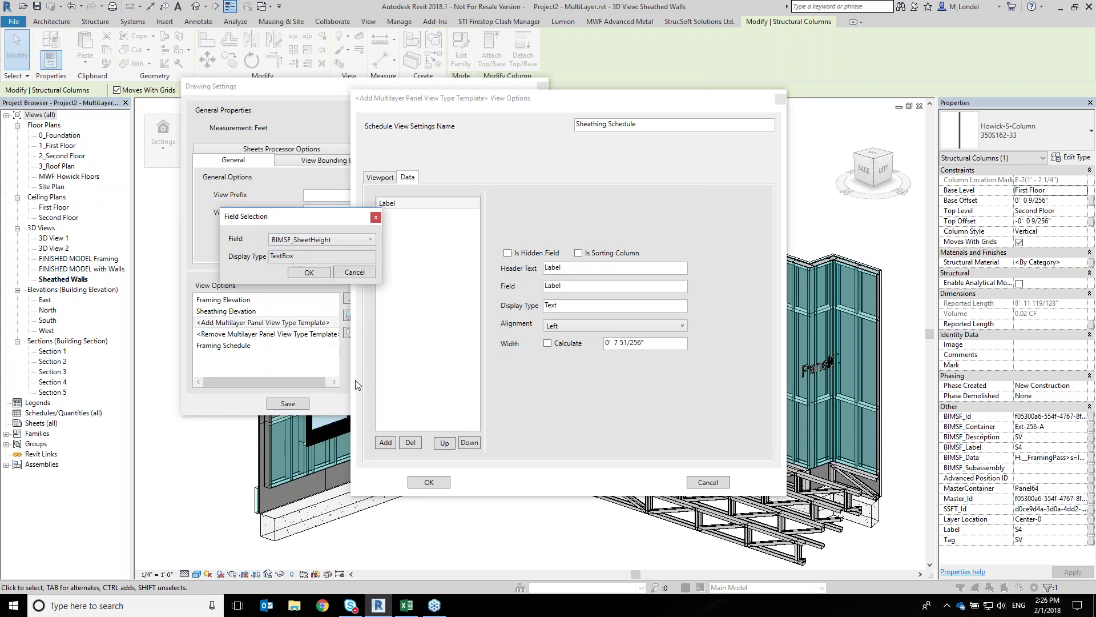
{"action": "left_click", "coordinate": [312, 272]}
{"action": "left_click", "coordinate": [390, 444]}
{"action": "left_click", "coordinate": [341, 240]}
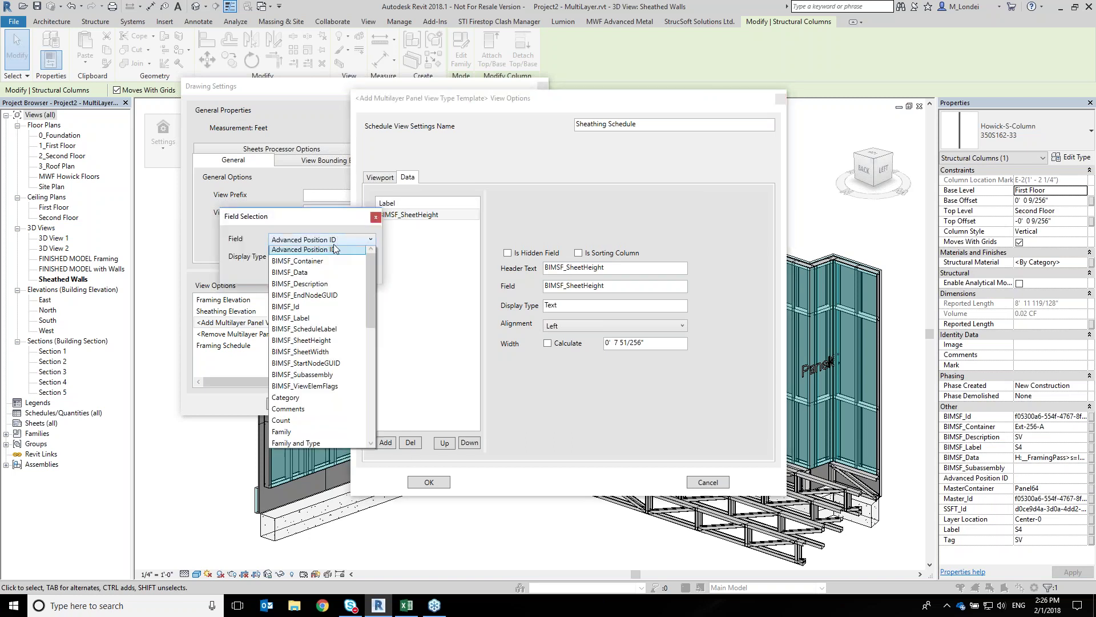
{"action": "left_click", "coordinate": [333, 354]}
{"action": "left_click", "coordinate": [309, 274]}
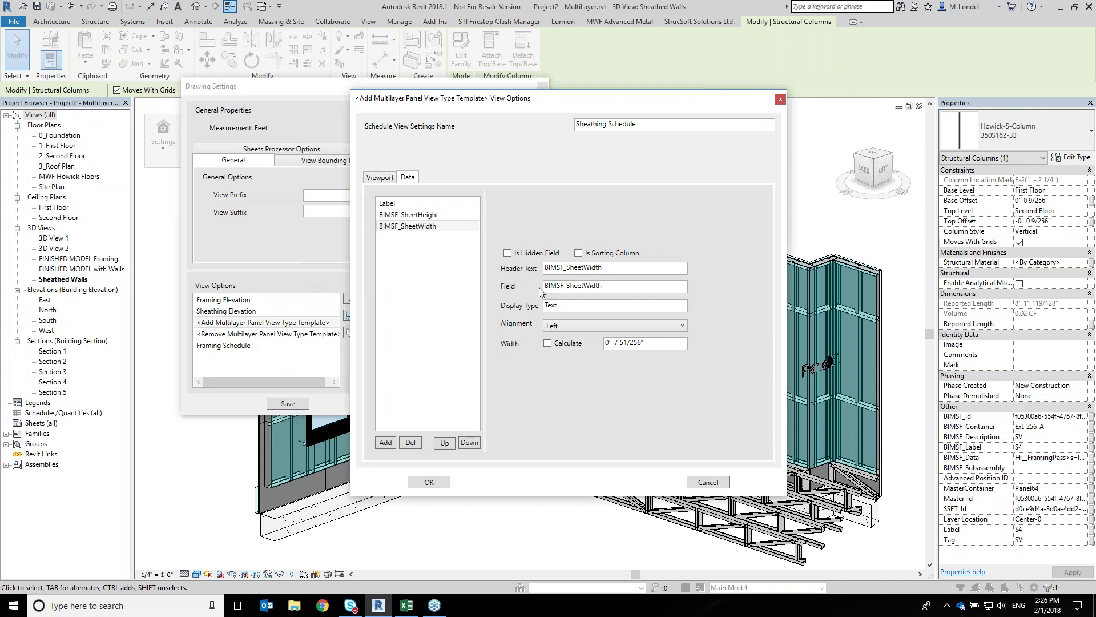
Set the BIMSF_SheetHeight column of the Sheathing Schedule to a calculated width of 2
{"action": "left_click_drag", "start_coordinate": [649, 343], "coordinate": [562, 351]}
{"action": "left_click", "coordinate": [408, 214]}
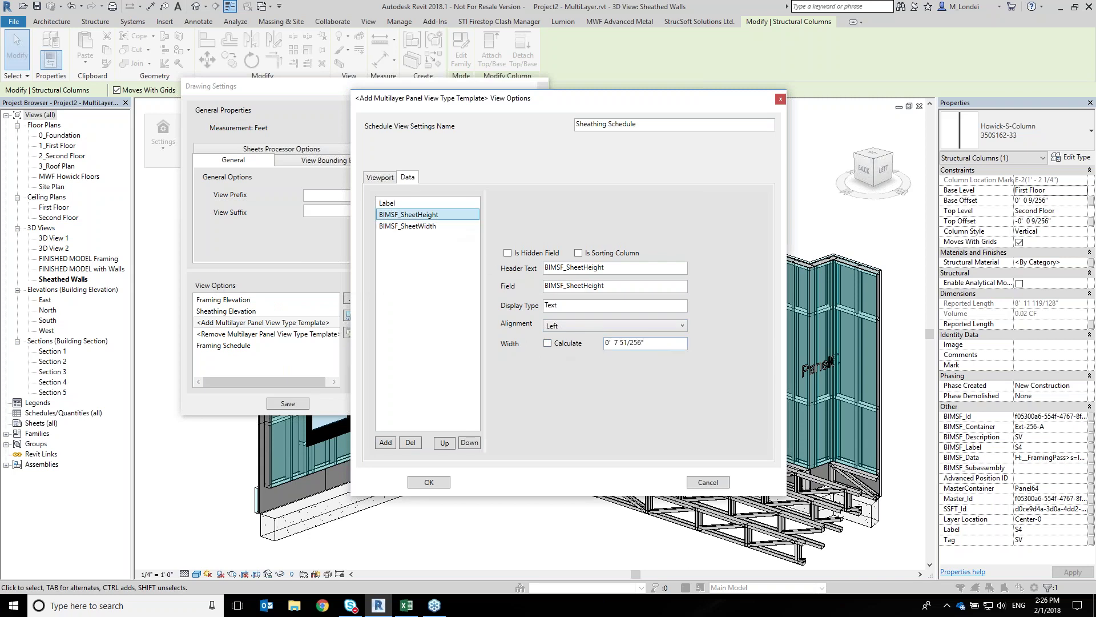
{"action": "left_click", "coordinate": [548, 344]}
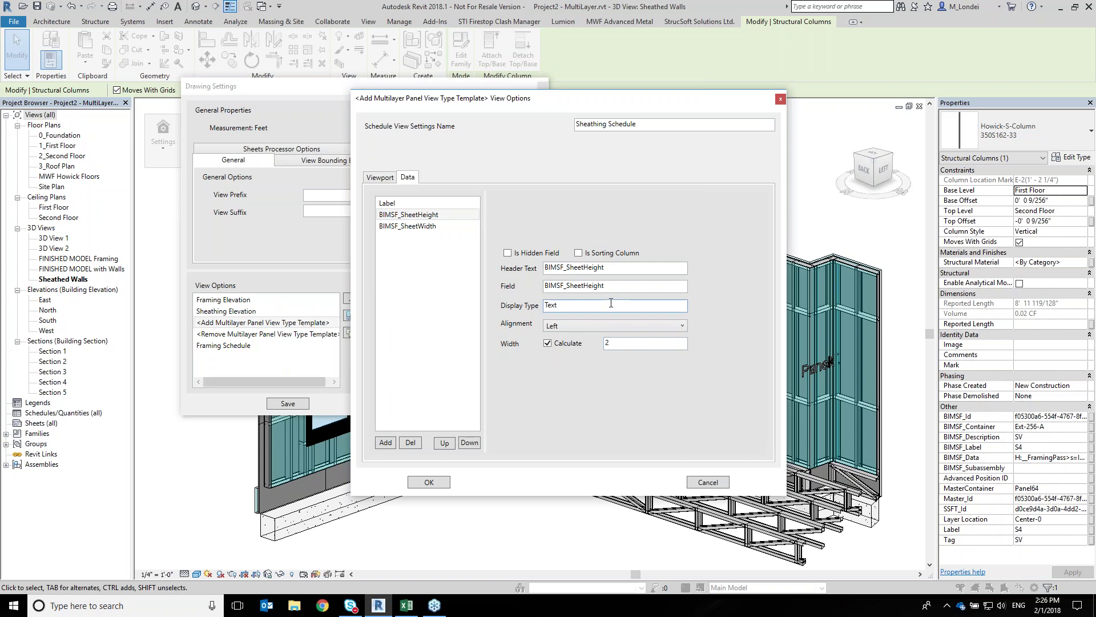
Set the Label column of the Sheathing Schedule to a calculated width of 2 and accept the schedule template
{"action": "left_click", "coordinate": [610, 346]}
{"action": "left_click", "coordinate": [416, 204]}
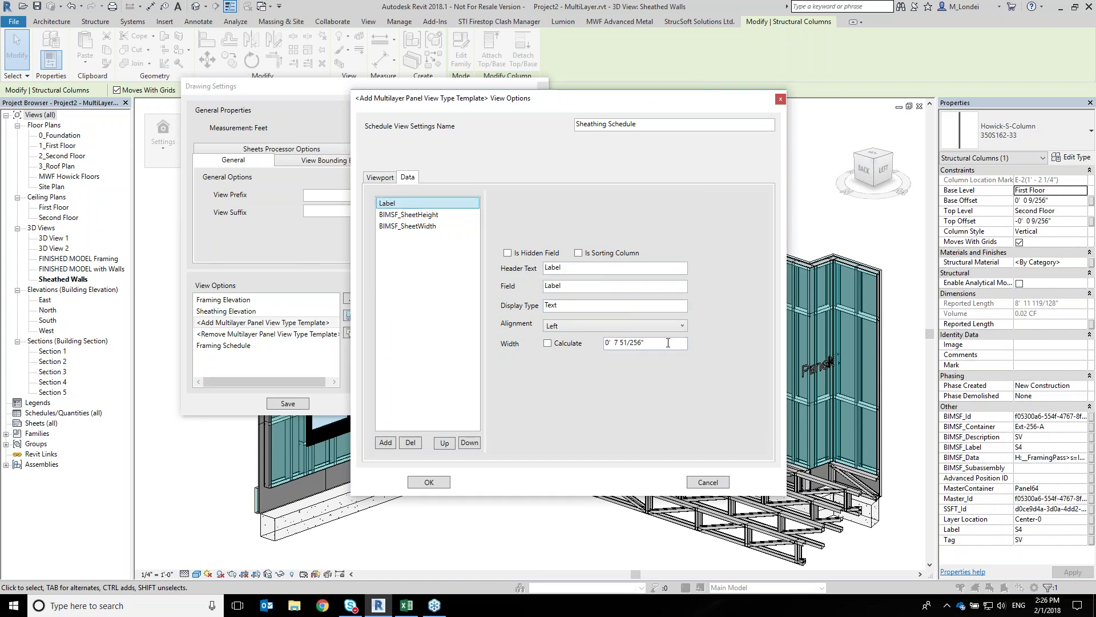
{"action": "left_click", "coordinate": [551, 346]}
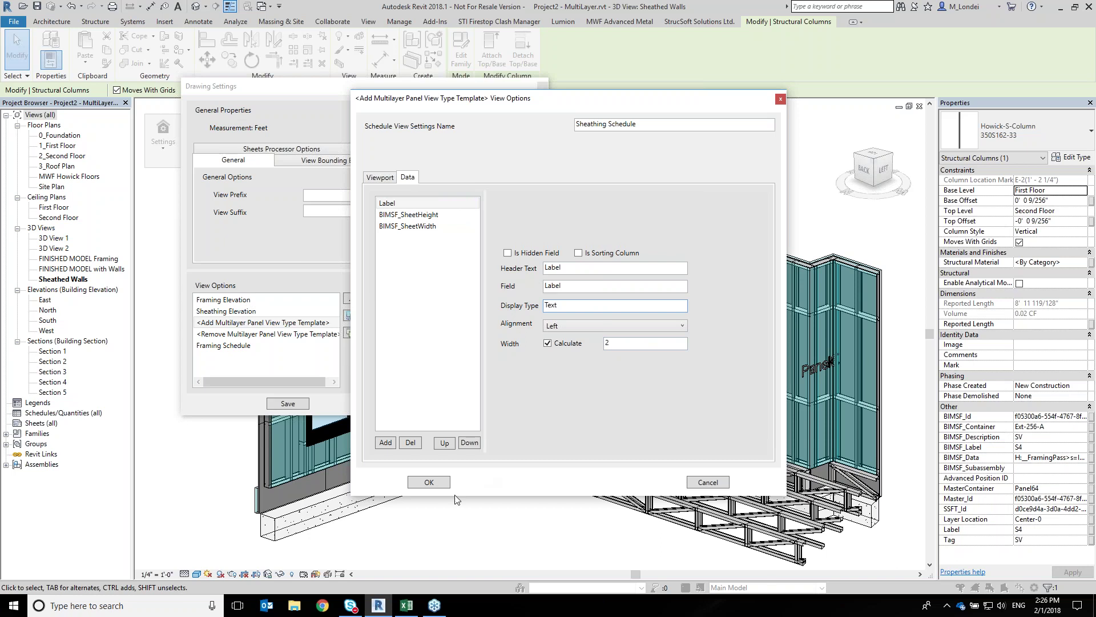
{"action": "left_click", "coordinate": [430, 483]}
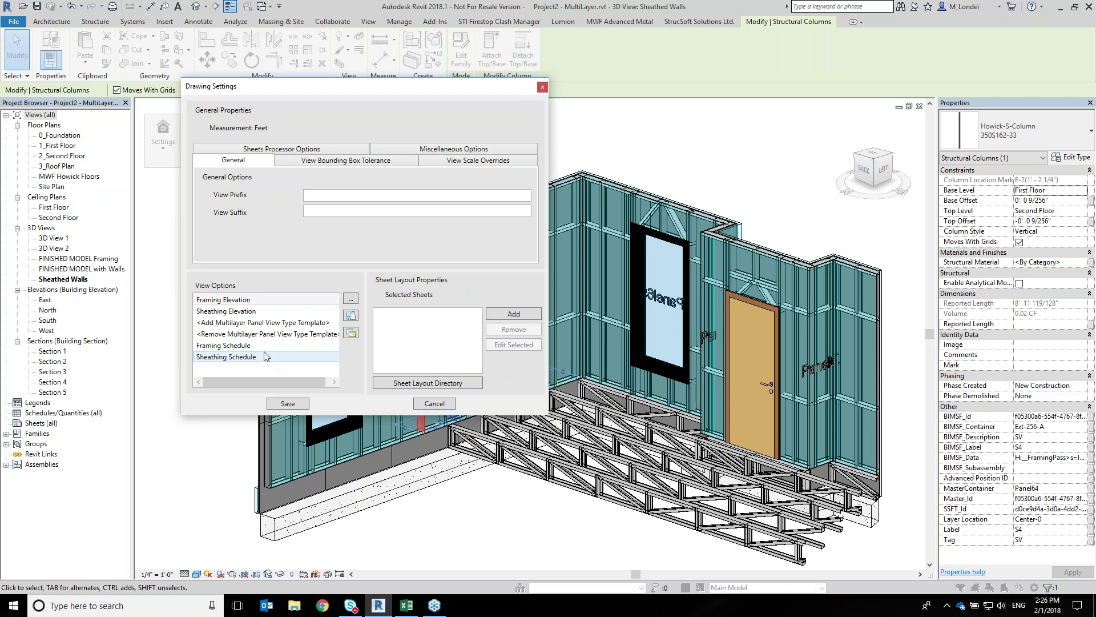
Create a Panel Legend View Template named Panel Callout with the detail level set to Fine
{"action": "left_click", "coordinate": [263, 322]}
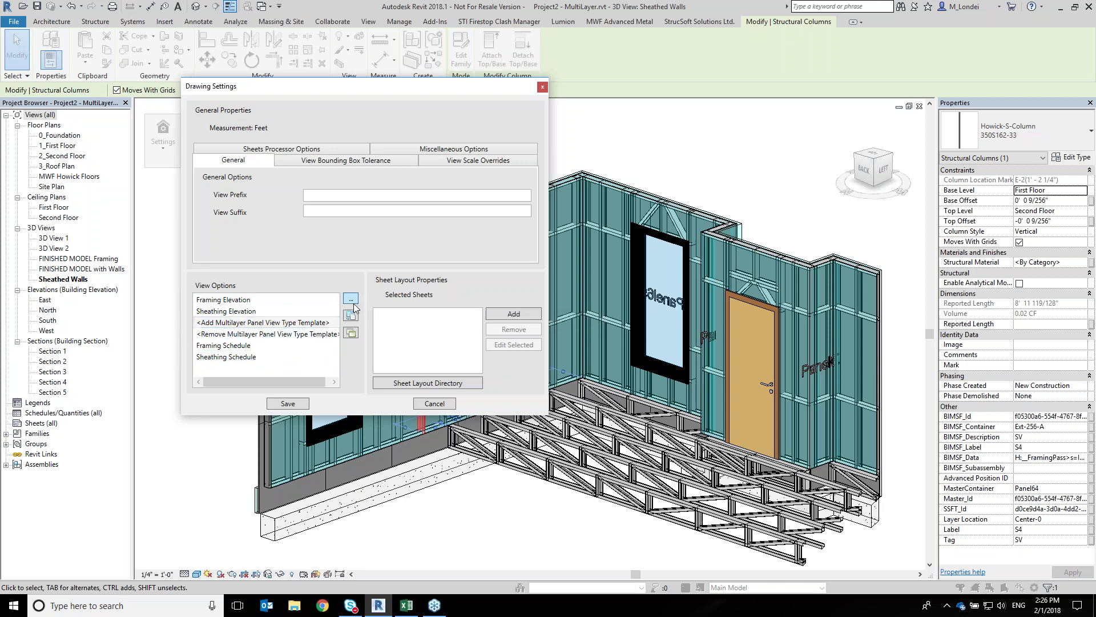
{"action": "left_click", "coordinate": [353, 301]}
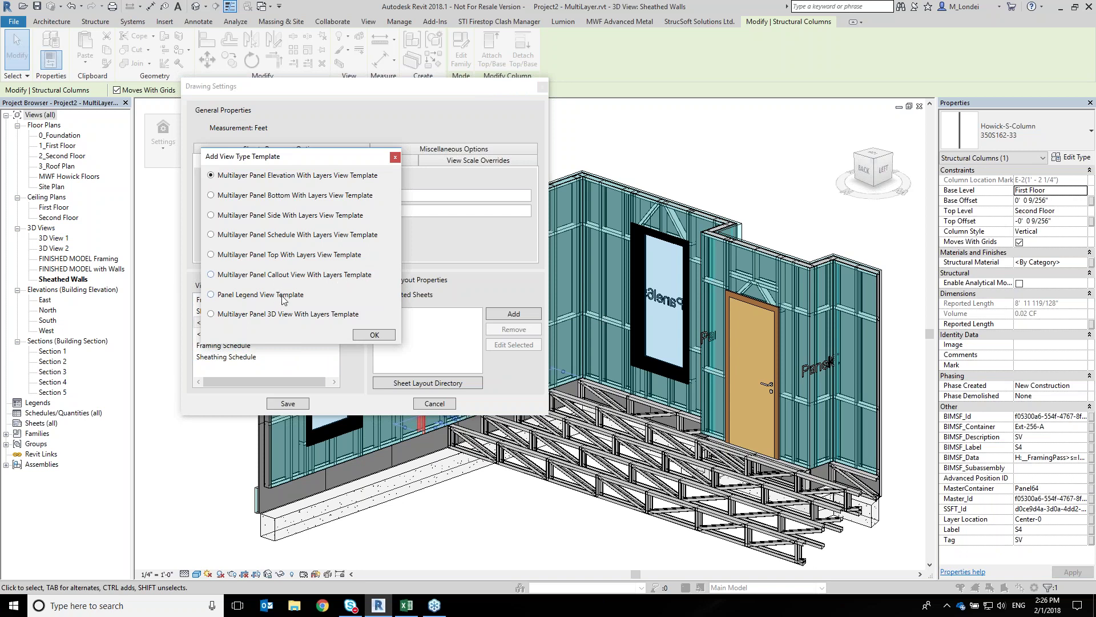
{"action": "left_click", "coordinate": [375, 334]}
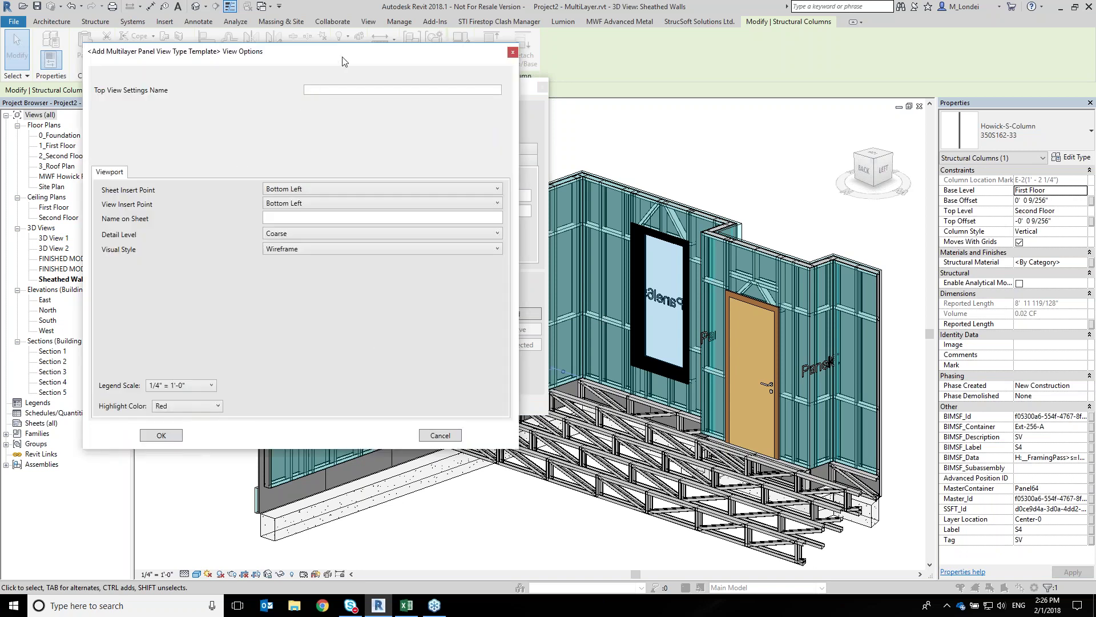
{"action": "left_click", "coordinate": [489, 118]}
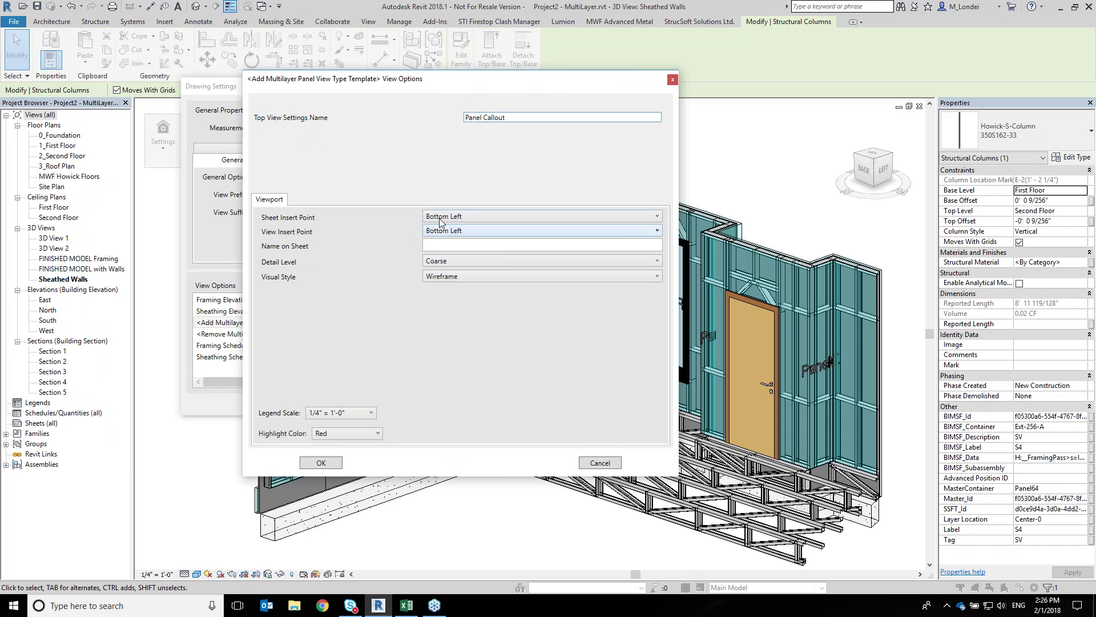
{"action": "left_click", "coordinate": [447, 262]}
{"action": "left_click", "coordinate": [435, 285]}
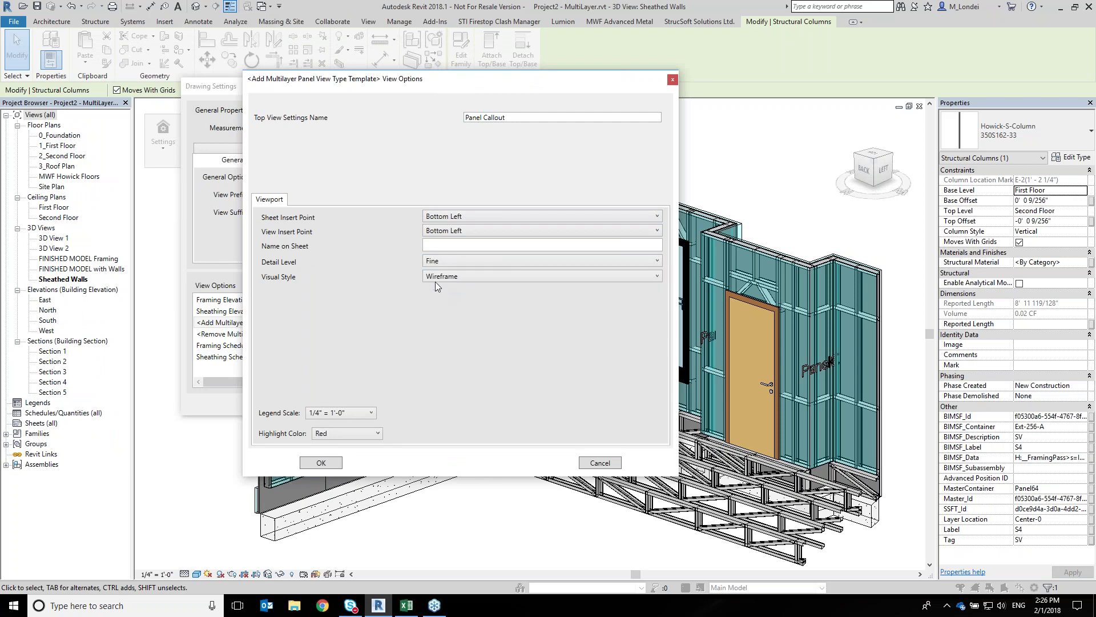
Set the Panel Callout template's legend scale to 3/16" = 1'-0" and highlight color to Blue, and accept it
{"action": "left_click", "coordinate": [343, 412]}
{"action": "scroll", "coordinate": [353, 358], "scroll_direction": "down", "scroll_amount": 2}
{"action": "left_click_drag", "start_coordinate": [371, 388], "coordinate": [382, 331]}
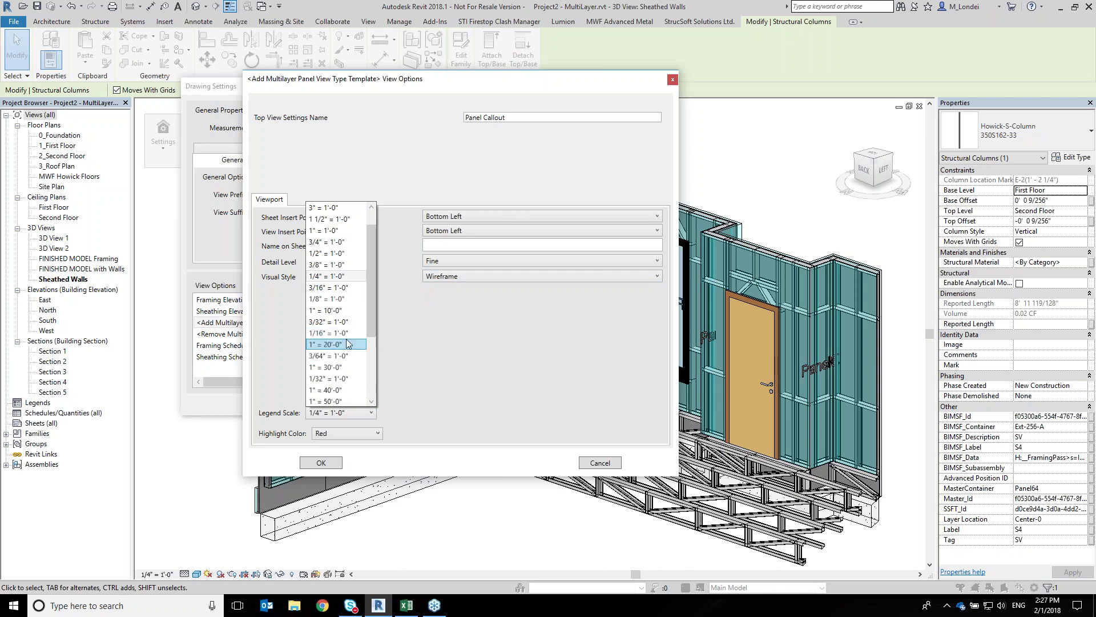
{"action": "left_click", "coordinate": [342, 287]}
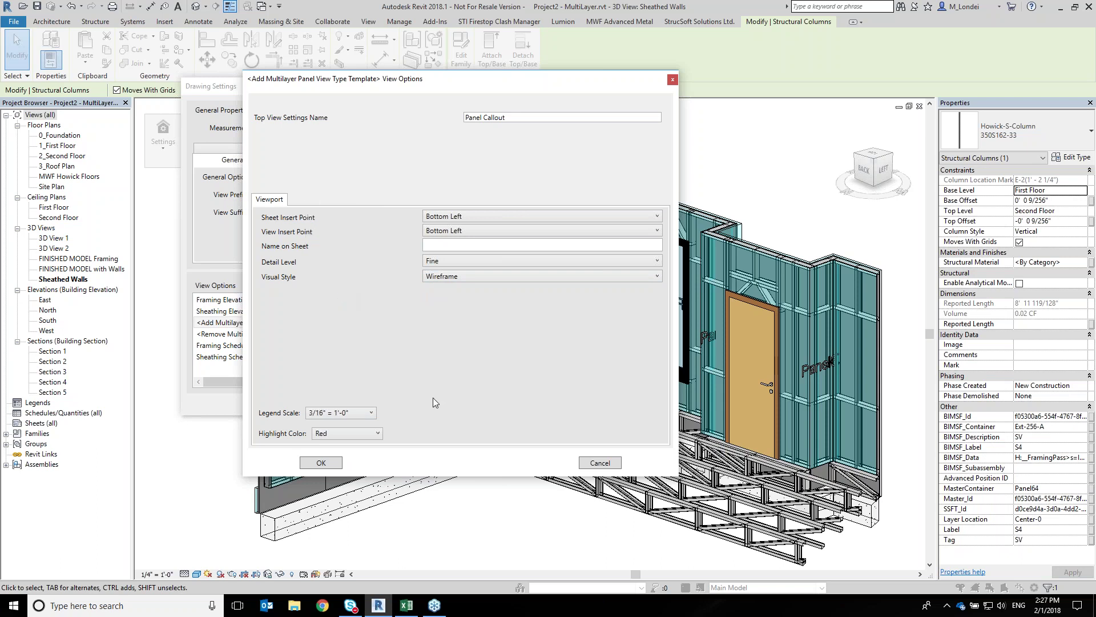
{"action": "left_click", "coordinate": [317, 434]}
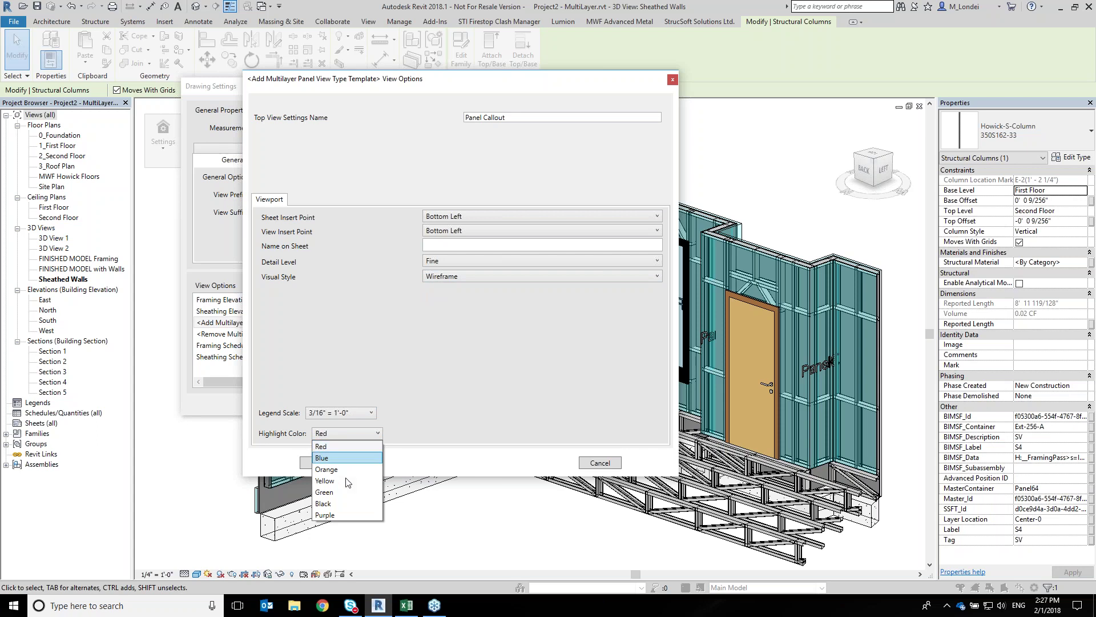
{"action": "left_click", "coordinate": [324, 457]}
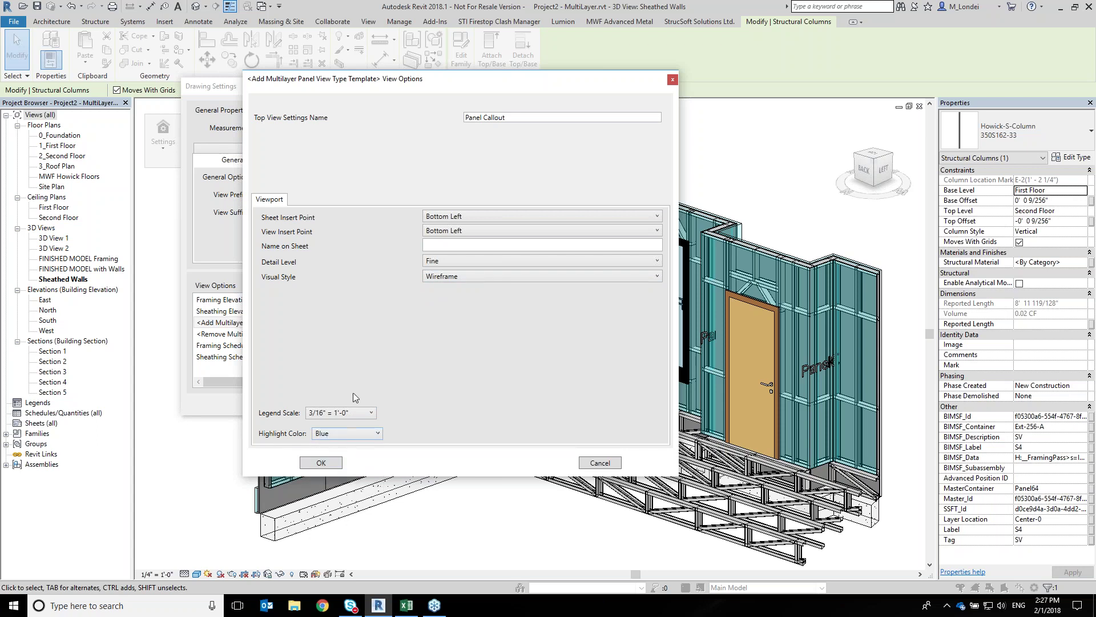
{"action": "left_click", "coordinate": [323, 462]}
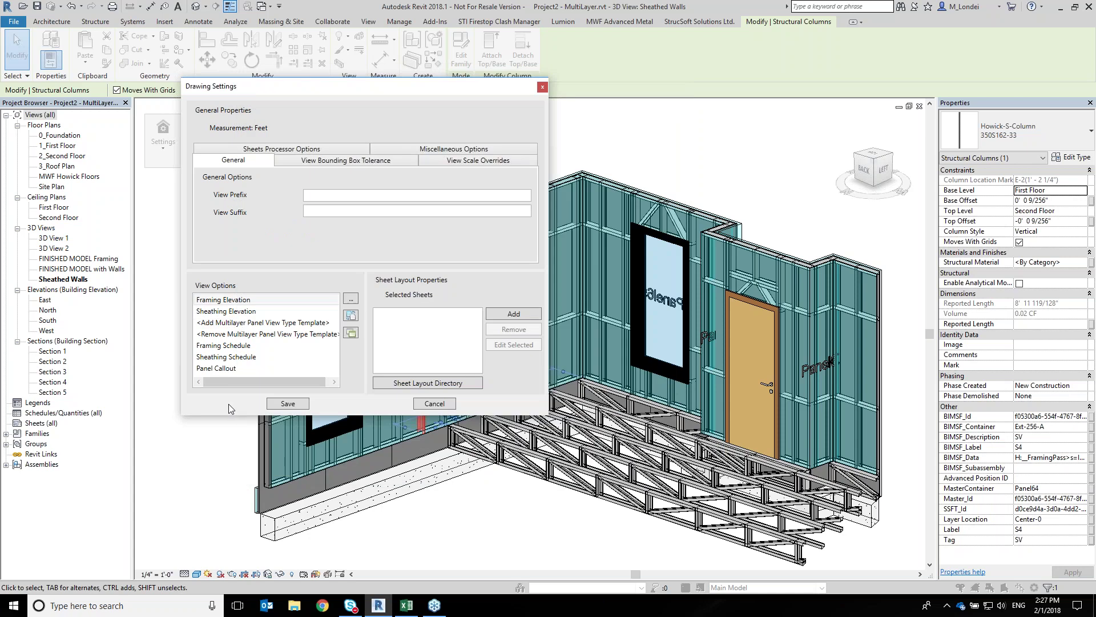
Add a Multilayer Panel Callout View With Layers template named Member Legend, including only the Structure layer by function assignment
{"action": "double_click", "coordinate": [282, 324]}
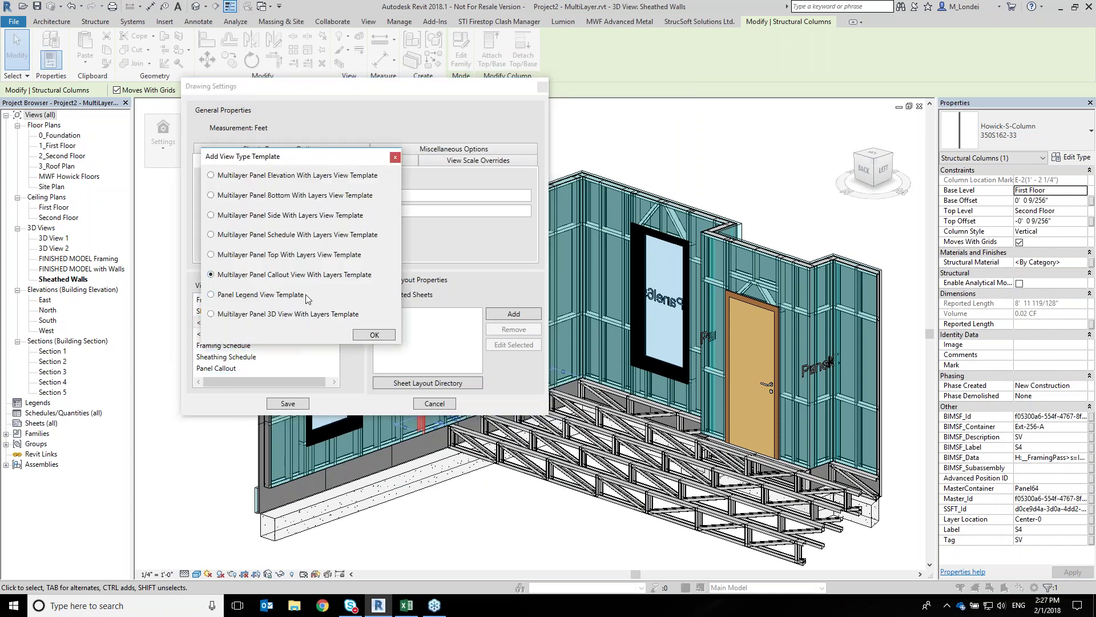
{"action": "left_click", "coordinate": [337, 279]}
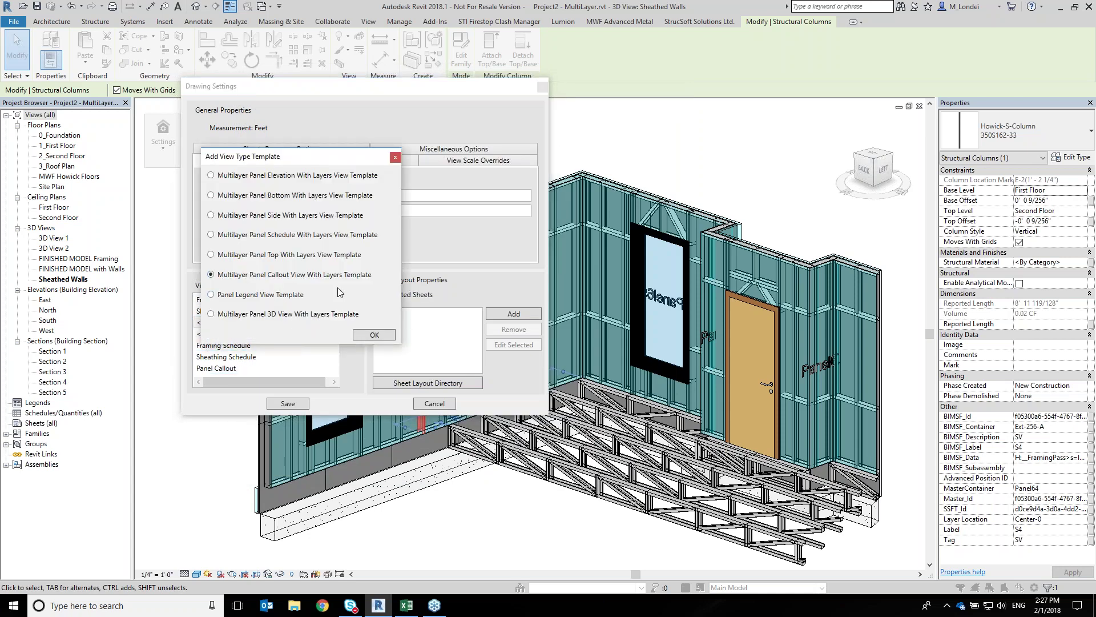
{"action": "left_click", "coordinate": [386, 335]}
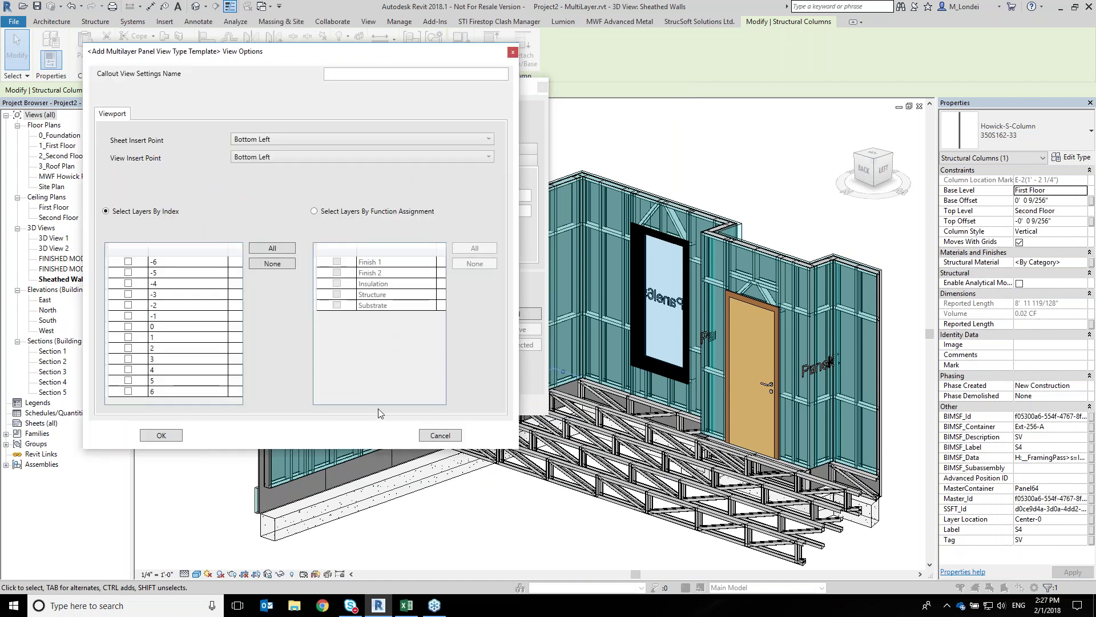
{"action": "left_click", "coordinate": [342, 74]}
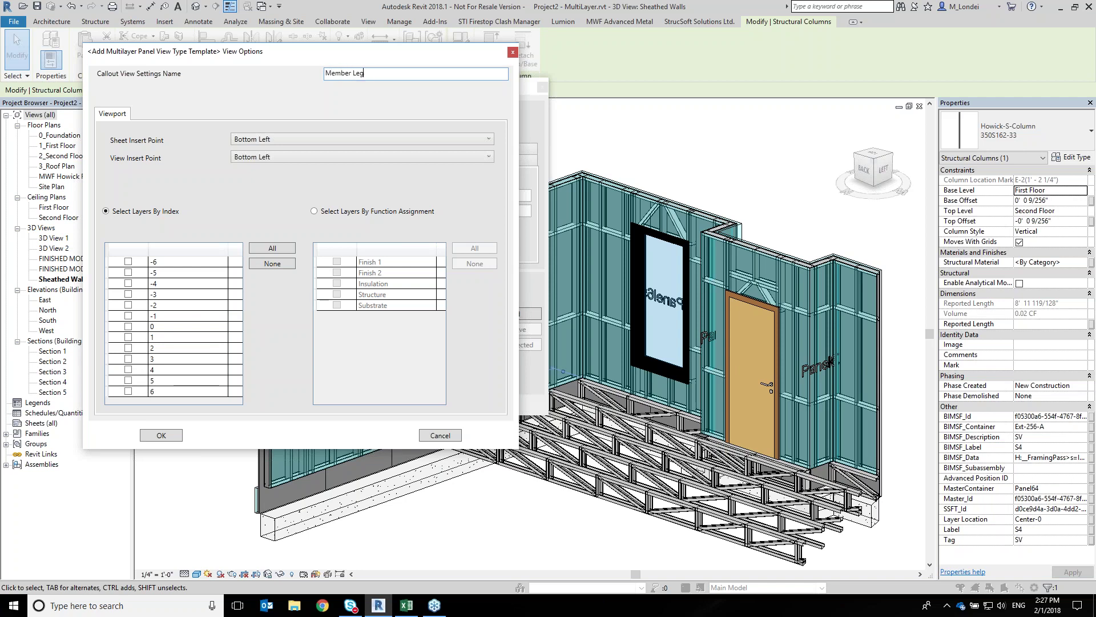
{"action": "left_click", "coordinate": [337, 212]}
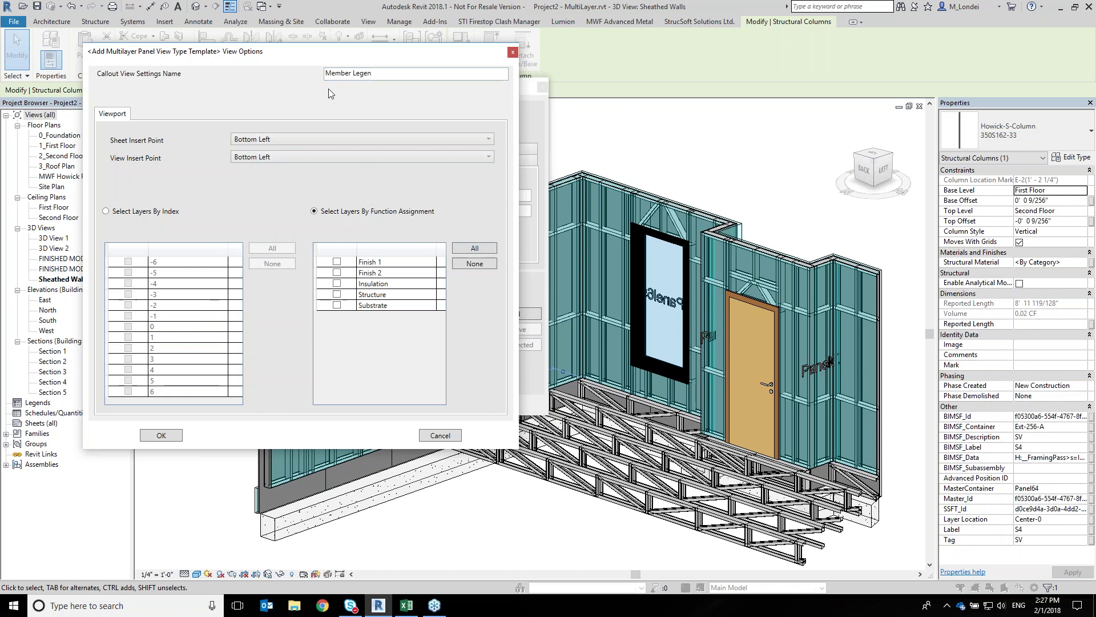
{"action": "left_click", "coordinate": [381, 71]}
{"action": "left_click_drag", "start_coordinate": [389, 52], "coordinate": [528, 69]}
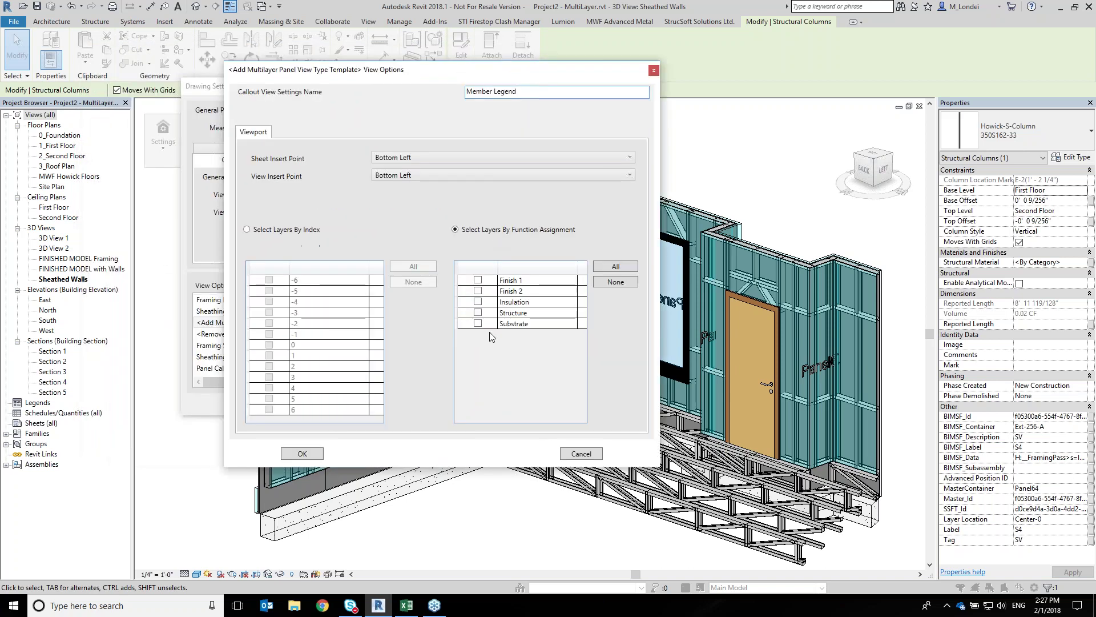
{"action": "left_click", "coordinate": [479, 315]}
{"action": "left_click", "coordinate": [477, 313]}
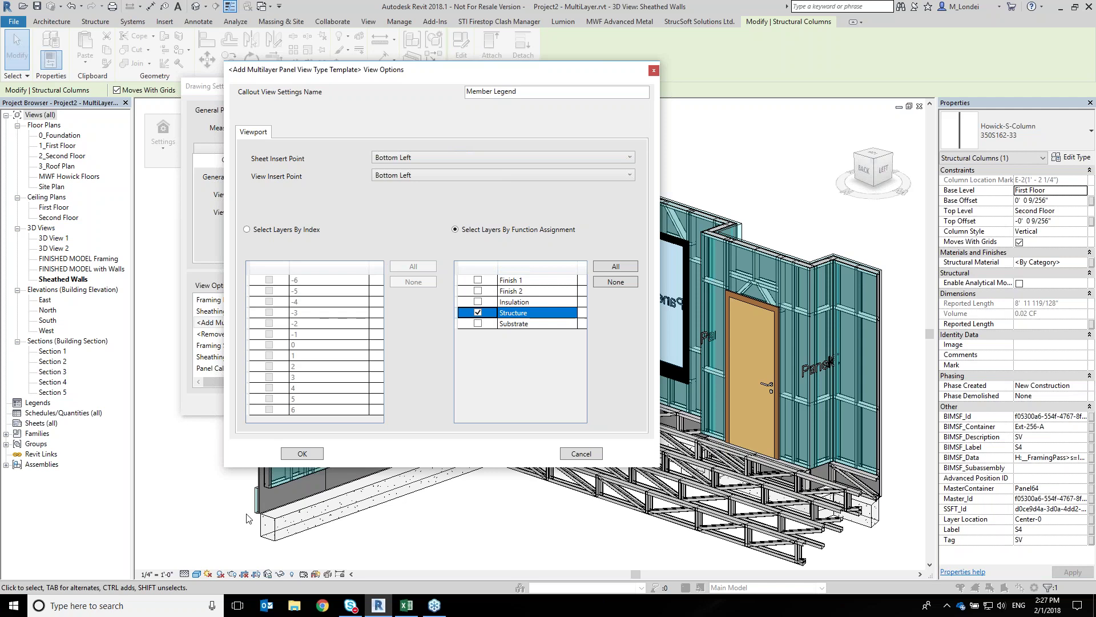
{"action": "left_click", "coordinate": [302, 453]}
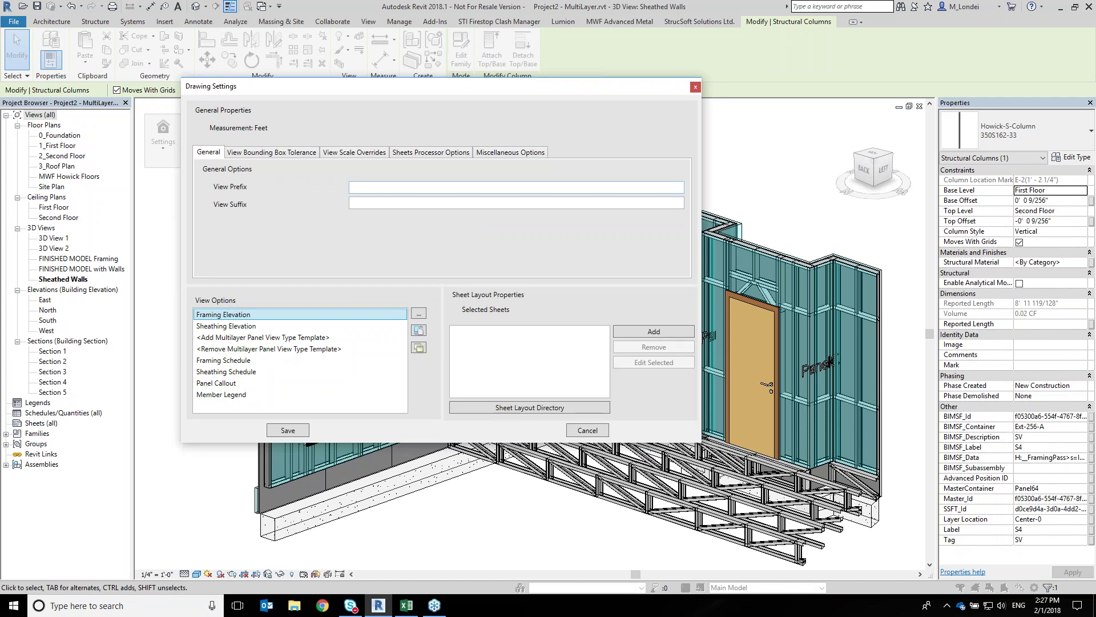
Inspect the 11x17 view option file among the options for handling structural layers using MWF Walls
{"action": "left_click", "coordinate": [510, 152]}
{"action": "left_click", "coordinate": [375, 178]}
{"action": "double_click", "coordinate": [112, 156]}
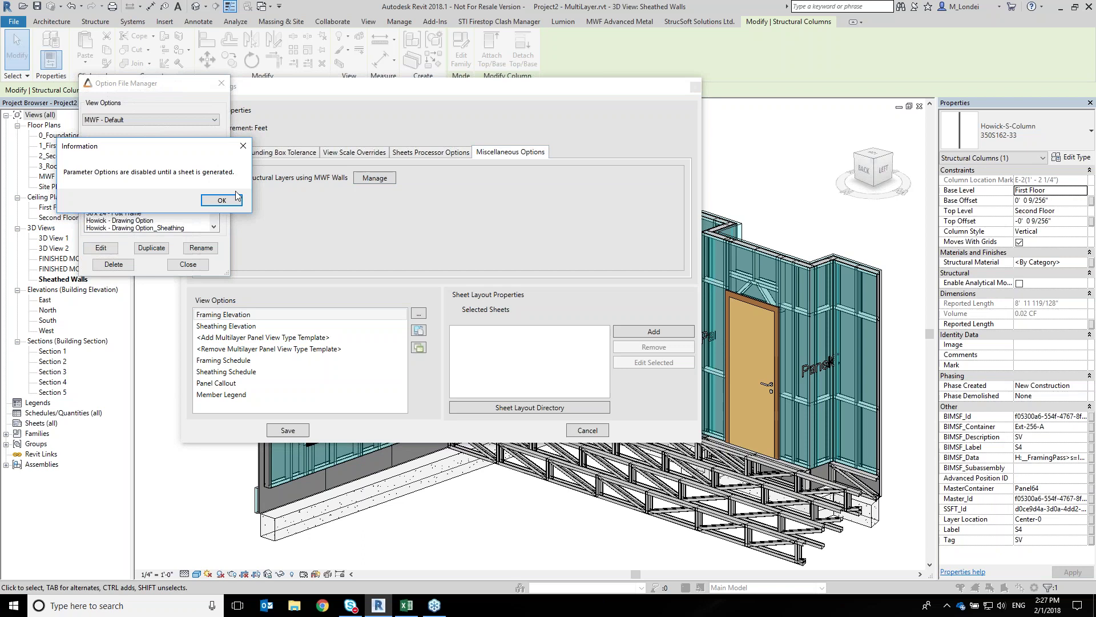
{"action": "left_click", "coordinate": [224, 202]}
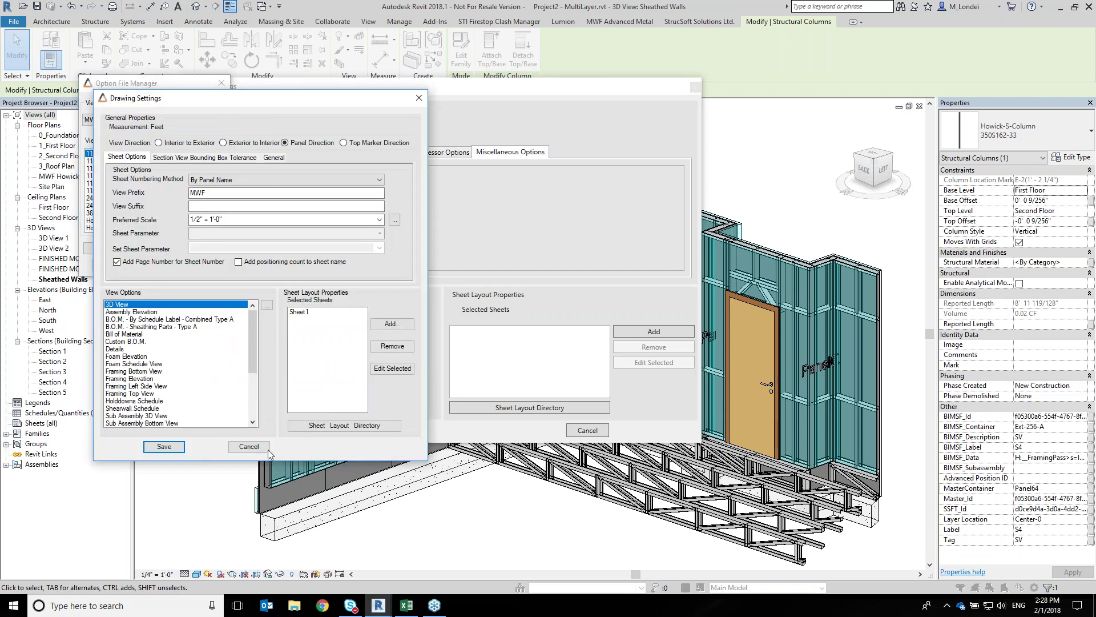
{"action": "left_click", "coordinate": [247, 449]}
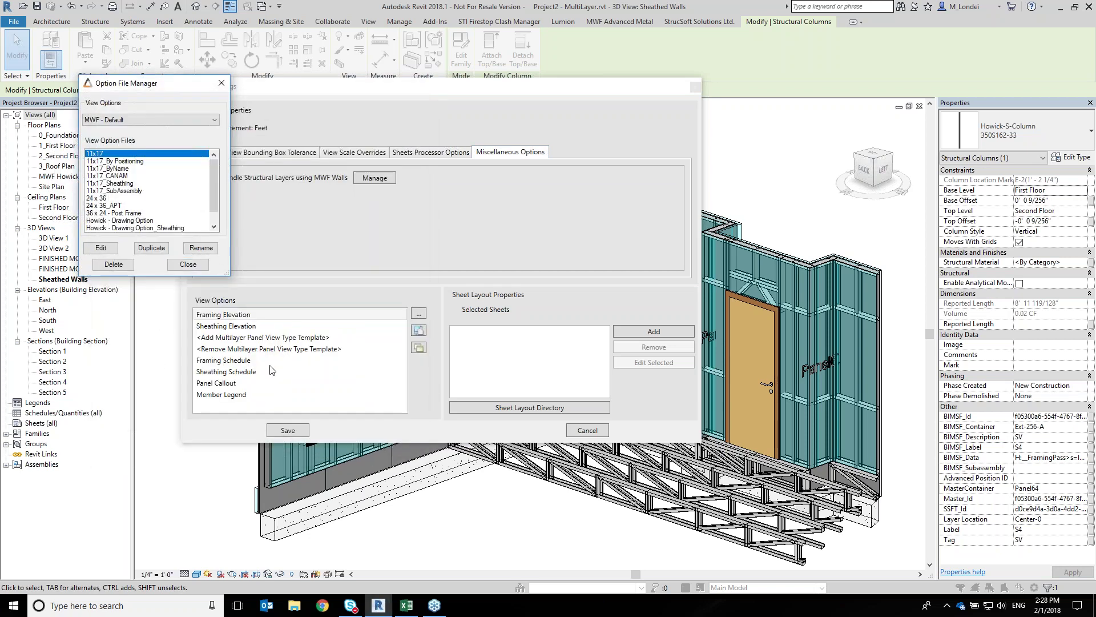
{"action": "left_click", "coordinate": [188, 264]}
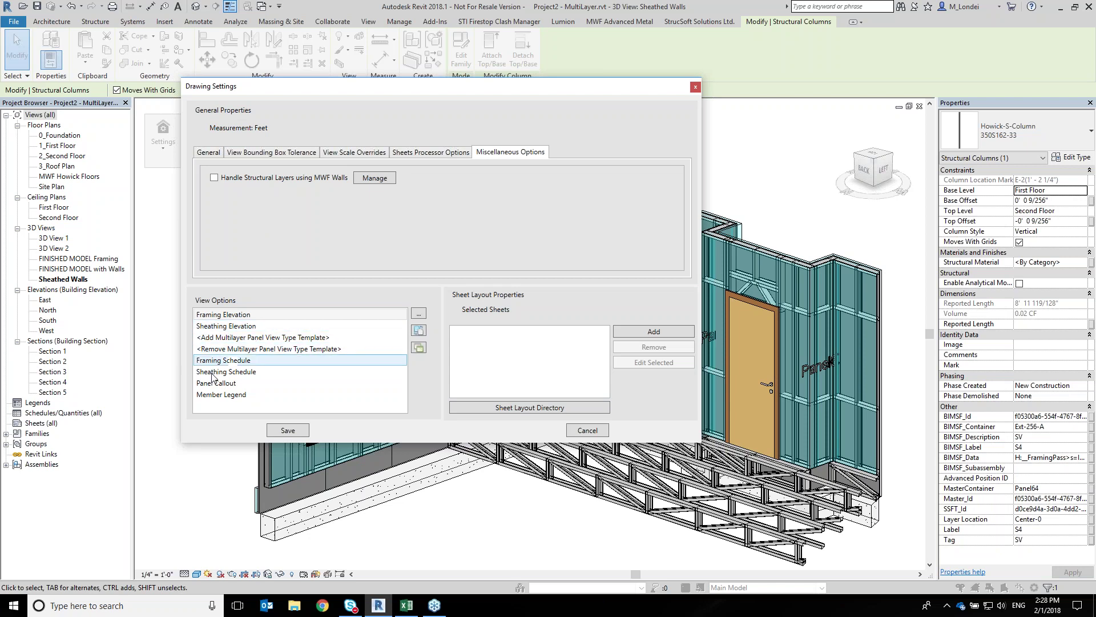
Add a sheet named "24x36 sheet" to the drawing settings' sheet layout
{"action": "left_click", "coordinate": [689, 331]}
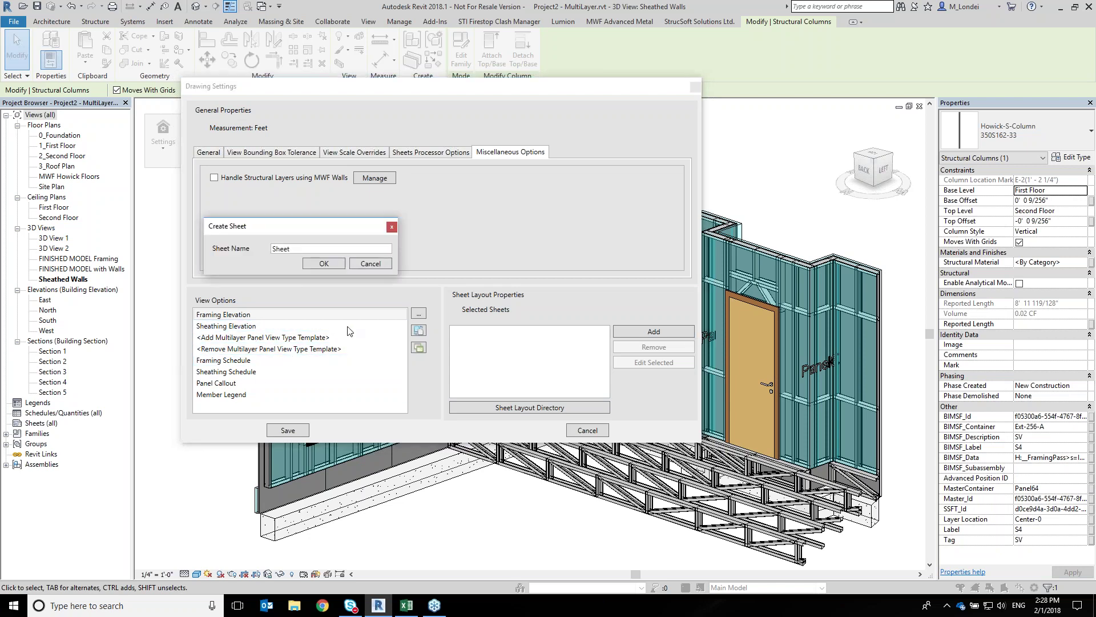
{"action": "type", "text": "24x36 sh"}
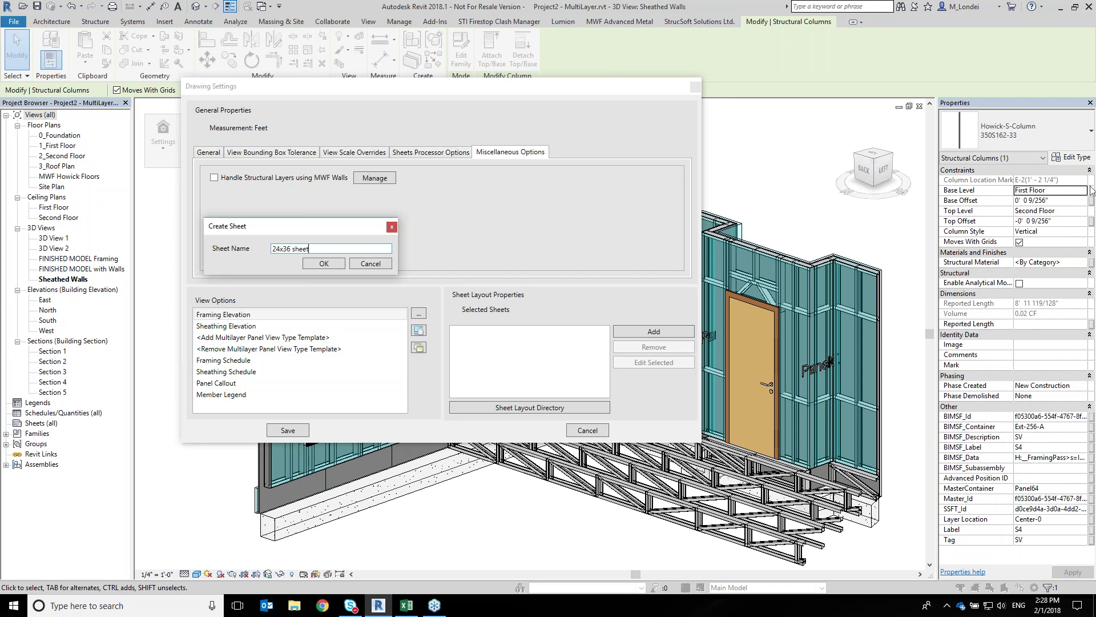
{"action": "left_click", "coordinate": [323, 263]}
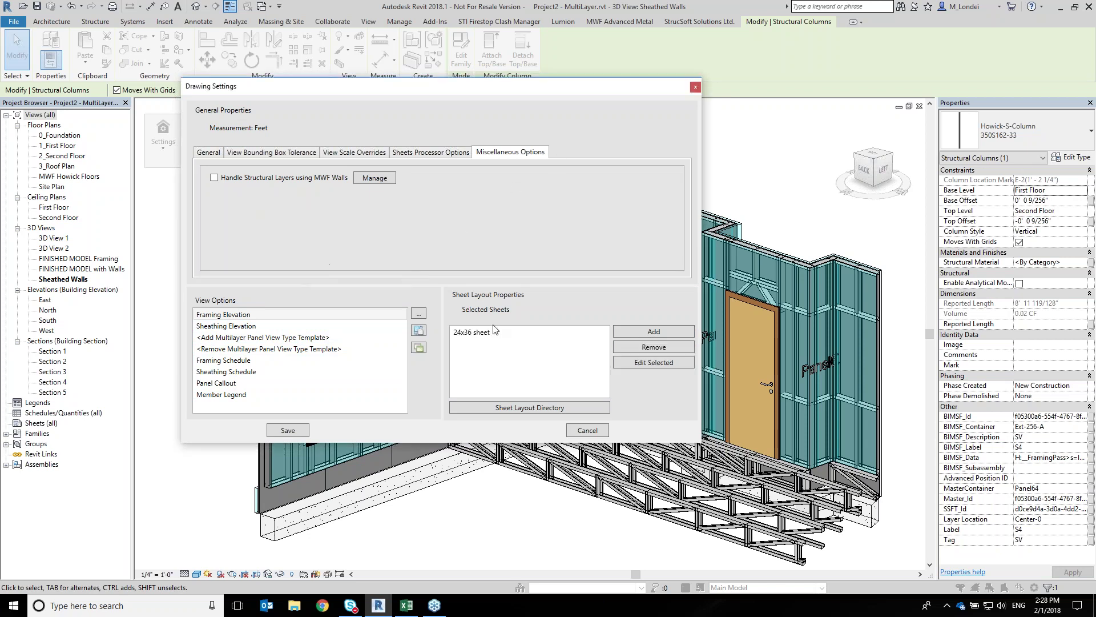
Assign the MWF NEW PANEL SHOP TICKET 24x36 layout to the 24x36 sheet and the Framing Schedule view to its Framing Schedule zone
{"action": "left_click", "coordinate": [673, 361]}
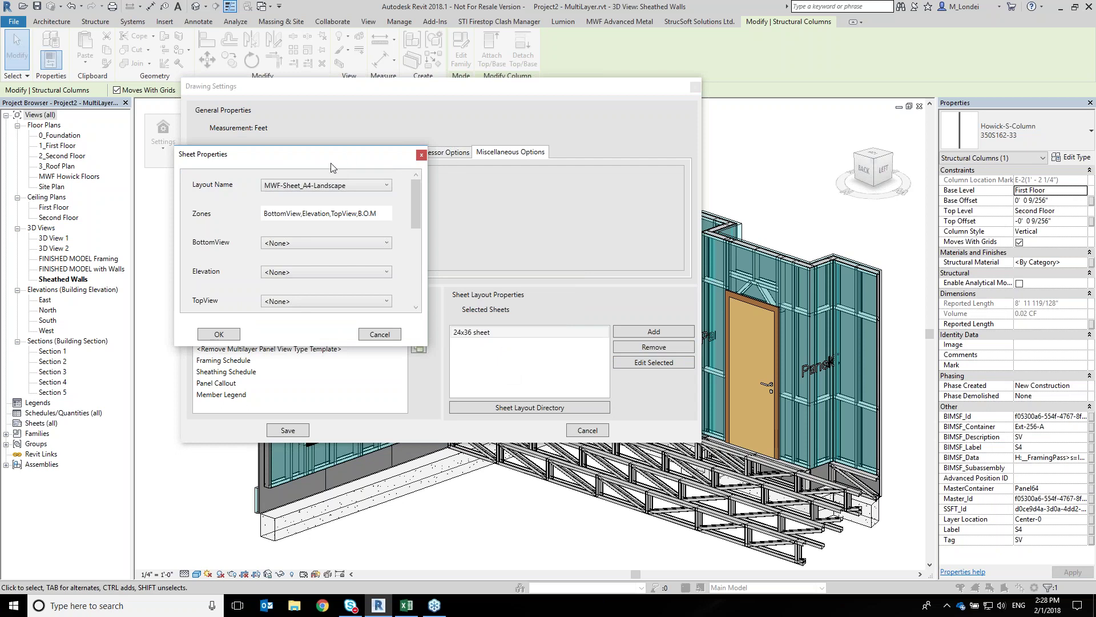
{"action": "mouse_move", "coordinate": [341, 162]}
{"action": "left_mouse_down"}
{"action": "mouse_move", "coordinate": [636, 141]}
{"action": "mouse_move", "coordinate": [554, 129]}
{"action": "left_mouse_up"}
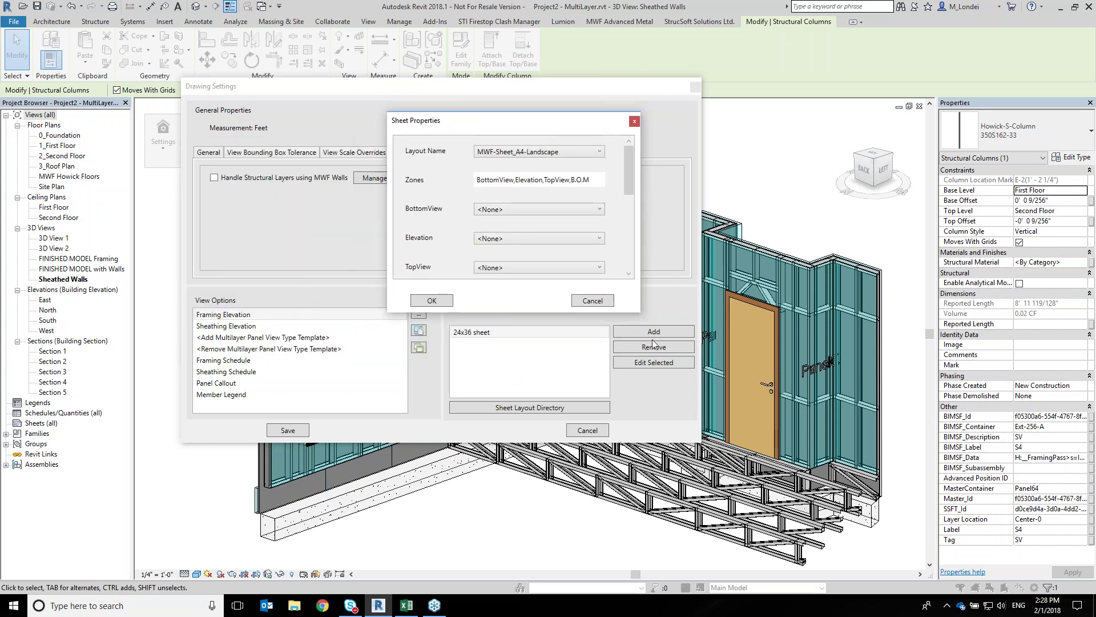
{"action": "left_click_drag", "start_coordinate": [643, 316], "coordinate": [709, 519]}
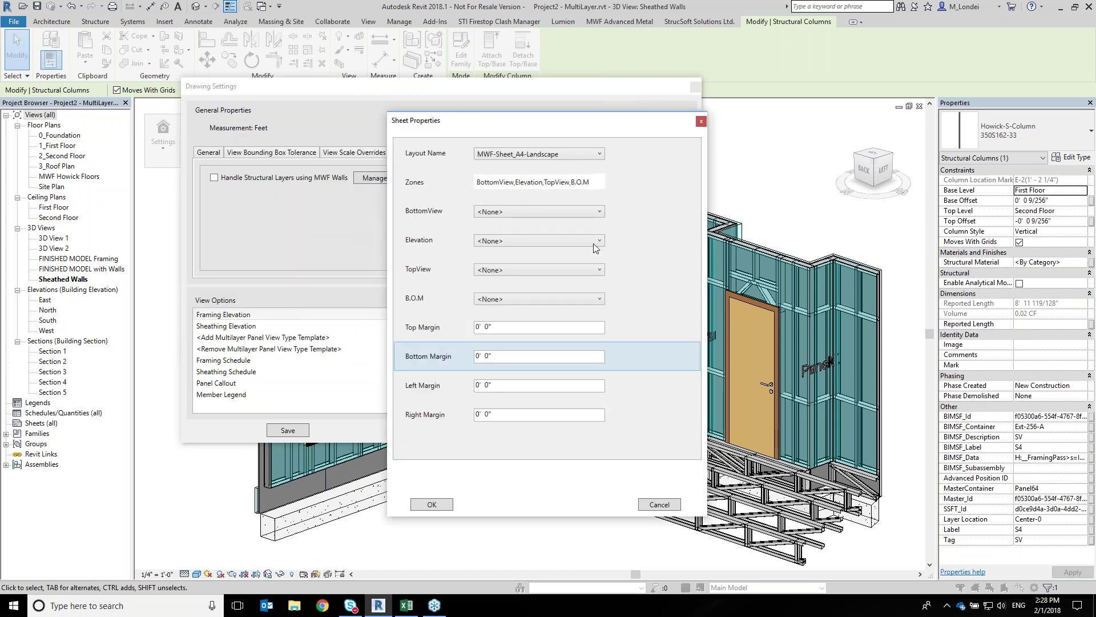
{"action": "left_click", "coordinate": [556, 157]}
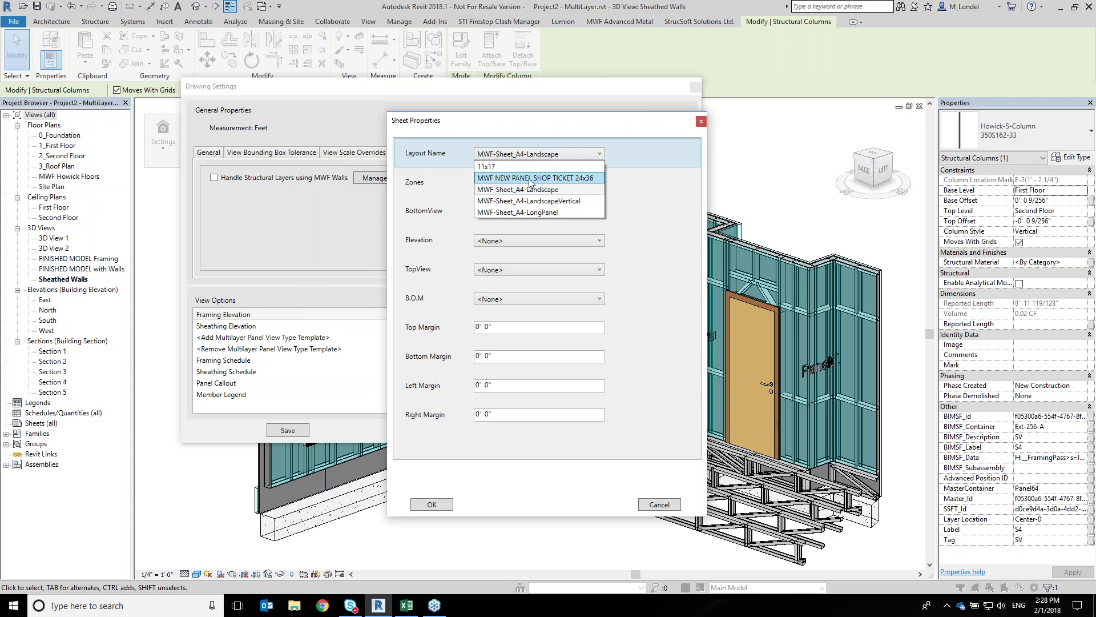
{"action": "left_click", "coordinate": [531, 178]}
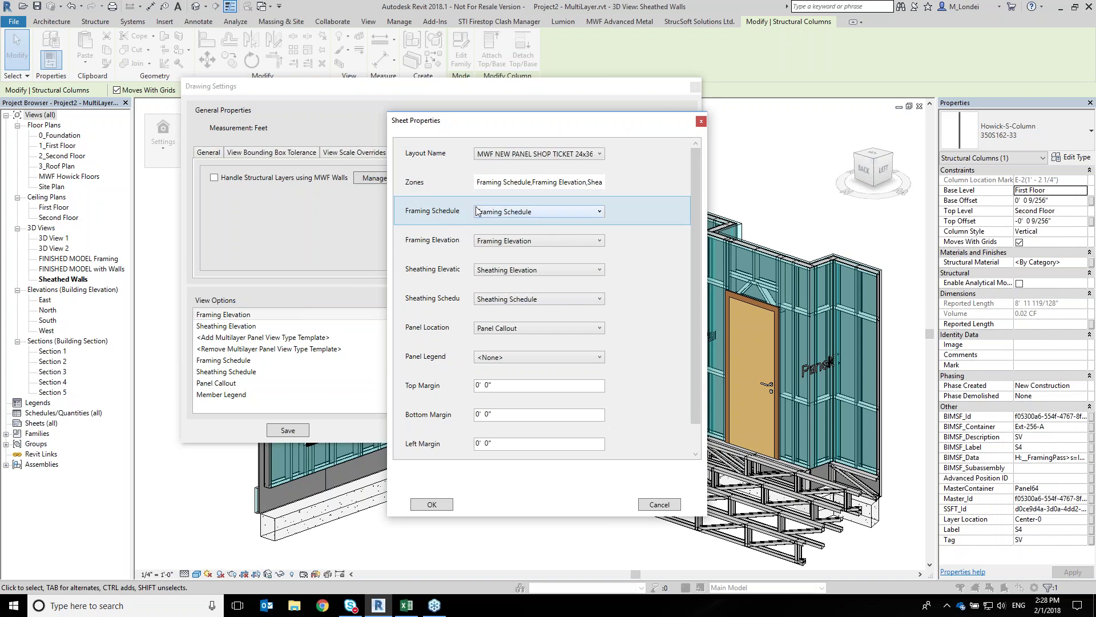
{"action": "left_click", "coordinate": [601, 209]}
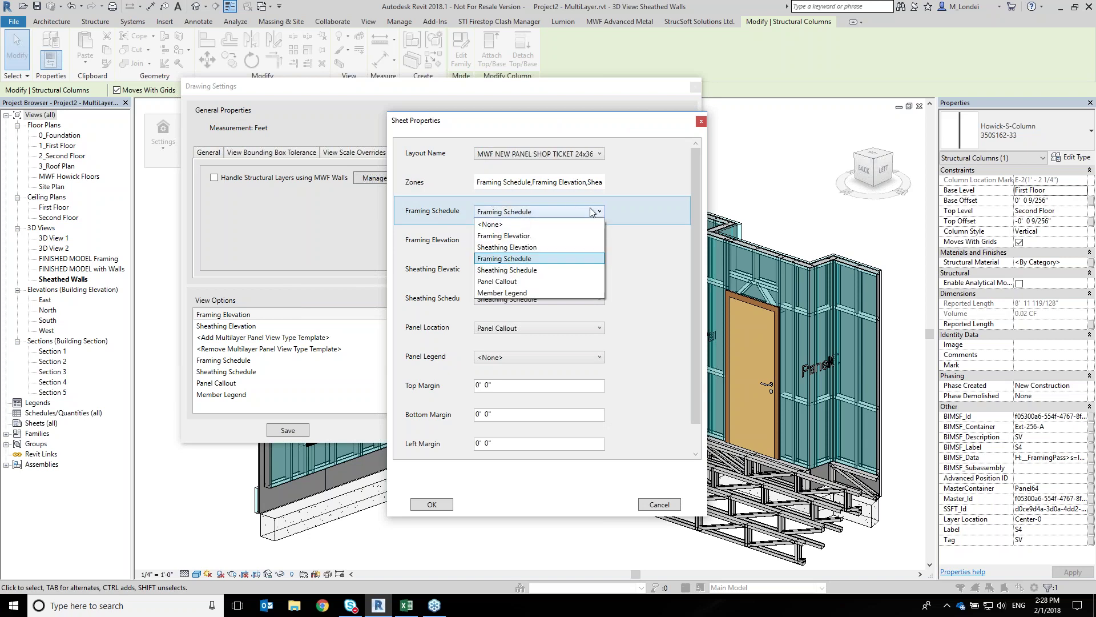
{"action": "left_click", "coordinate": [500, 258]}
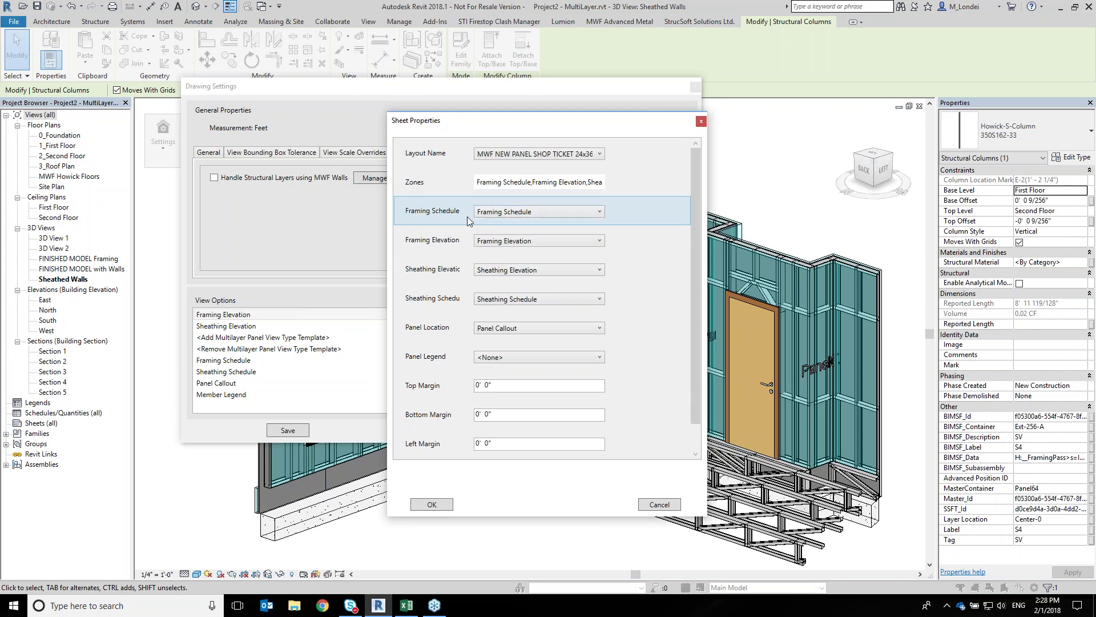
Assign the Framing Elevation, Sheathing Elevation and Sheathing Schedule views to their matching zones on the 24x36 sheet
{"action": "left_click", "coordinate": [505, 242]}
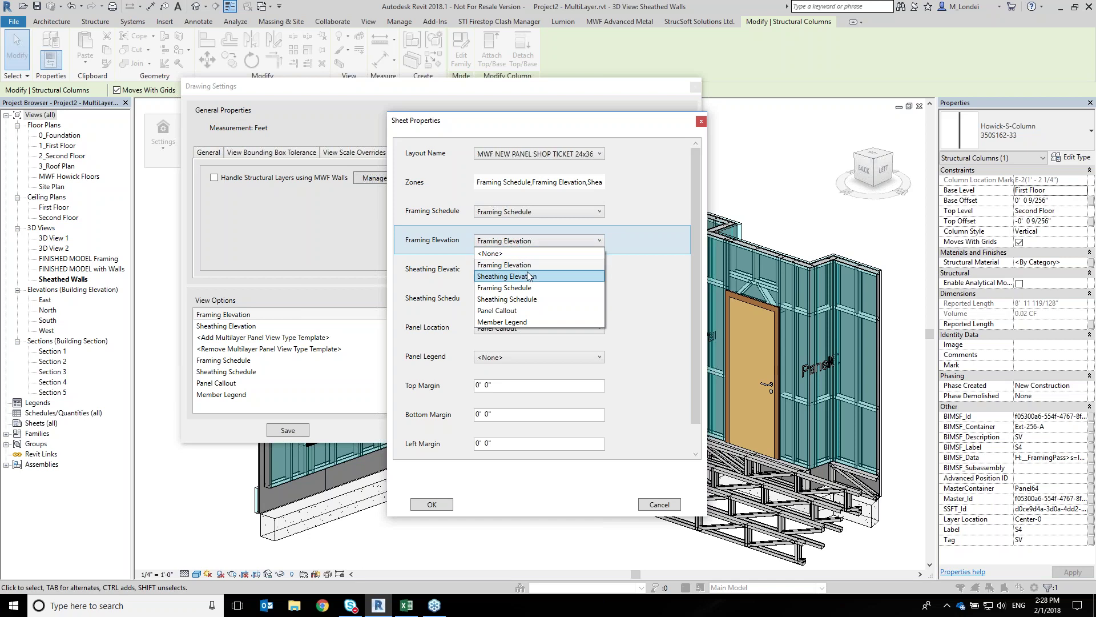
{"action": "left_click", "coordinate": [530, 272]}
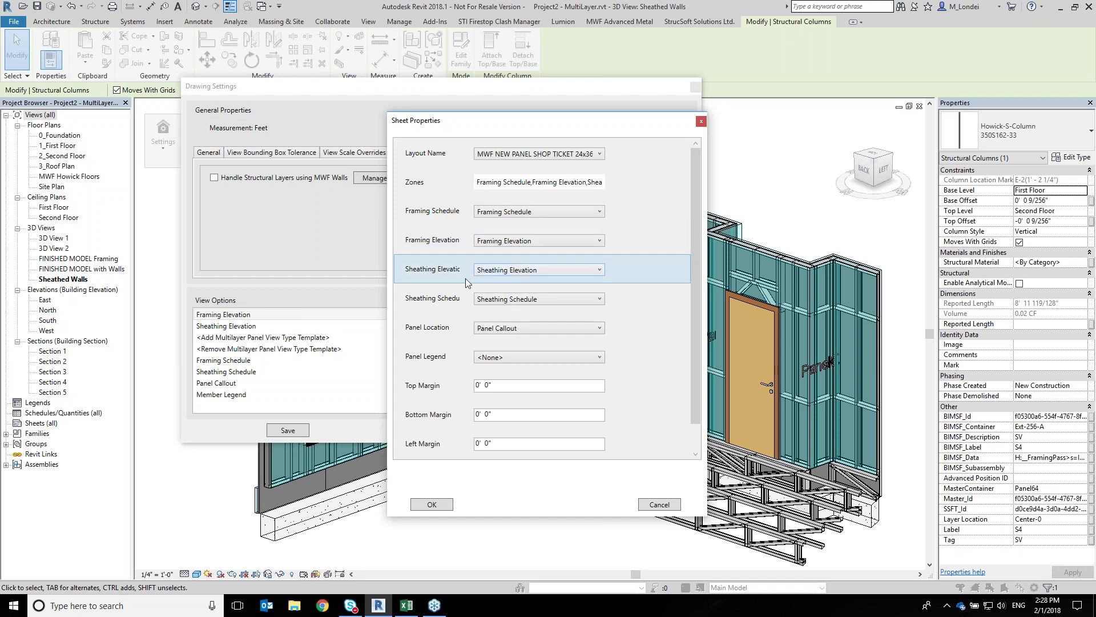
{"action": "left_click", "coordinate": [522, 273]}
{"action": "left_click", "coordinate": [522, 307]}
{"action": "left_click", "coordinate": [510, 299]}
{"action": "left_click", "coordinate": [509, 305]}
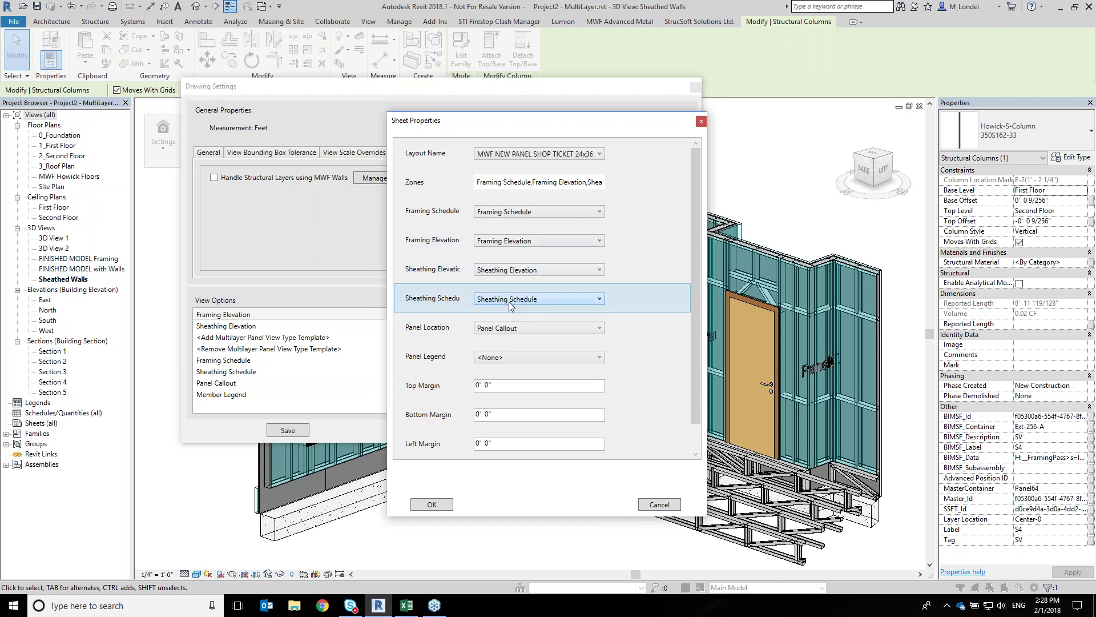
Assign the Panel Callout view to the Panel Location zone and the Member Legend view to the Panel Legend zone
{"action": "left_click", "coordinate": [535, 328]}
{"action": "left_click", "coordinate": [505, 401]}
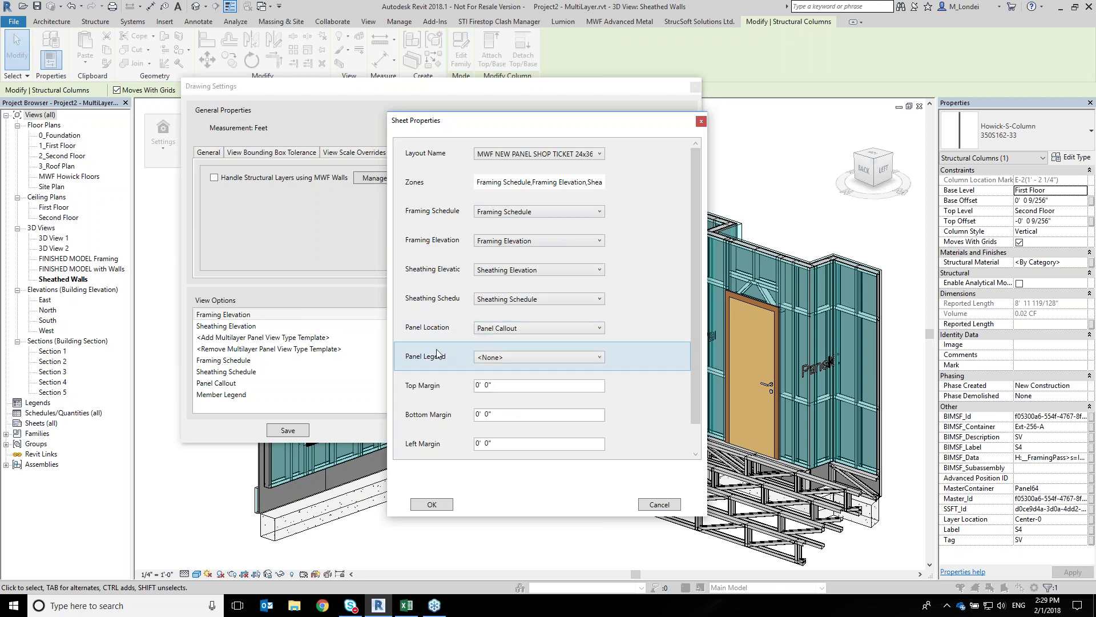
{"action": "left_click", "coordinate": [511, 358]}
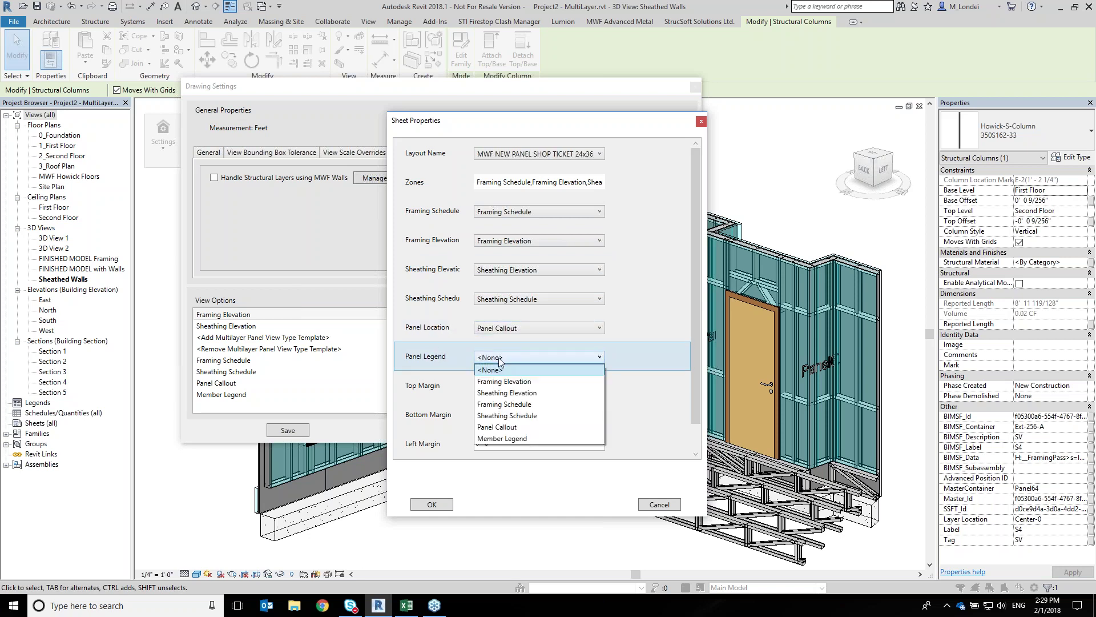
{"action": "left_click", "coordinate": [523, 439]}
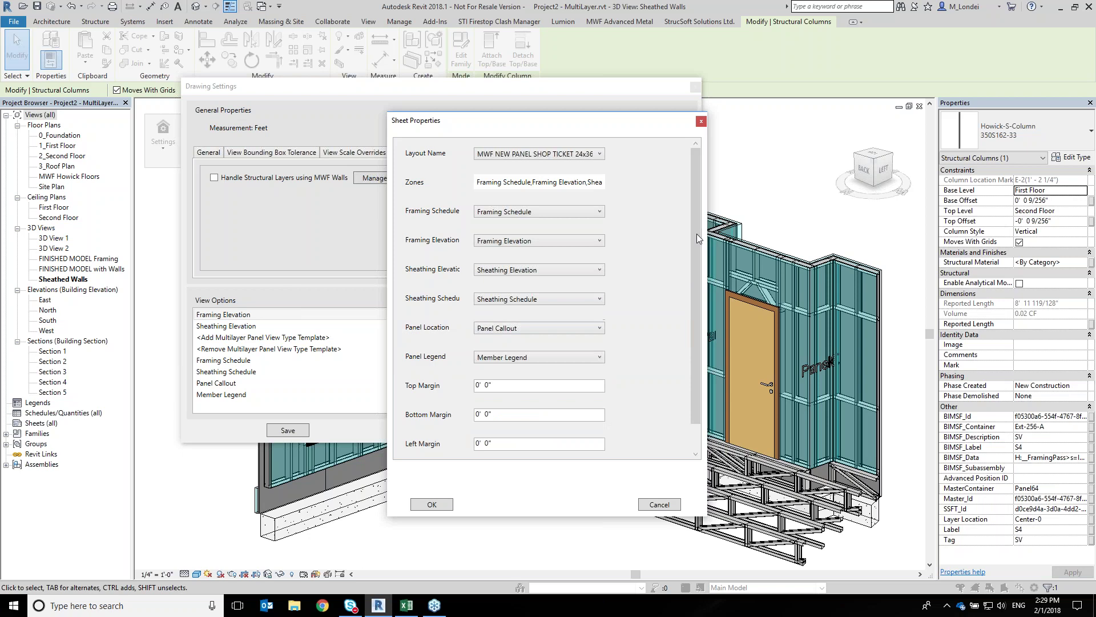
Keep all four sheet margins at 0' 0", accept the sheet properties and save the drawing settings
{"action": "scroll", "coordinate": [695, 238], "scroll_direction": "down", "scroll_amount": 1}
{"action": "left_click", "coordinate": [496, 356]}
{"action": "left_click", "coordinate": [515, 386]}
{"action": "left_click", "coordinate": [515, 415]}
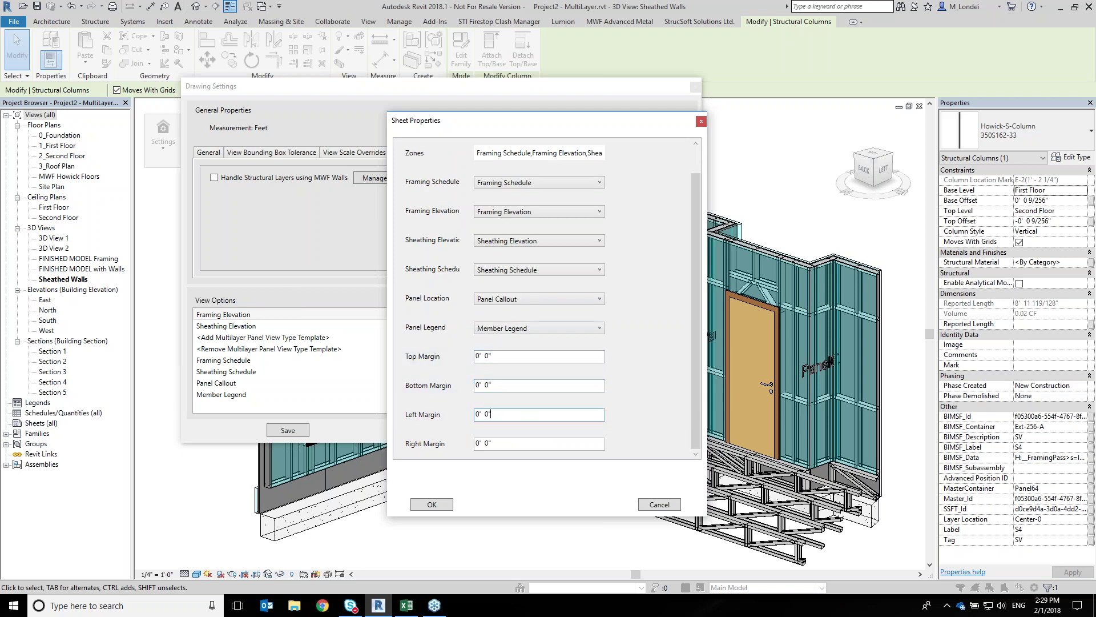
{"action": "left_click", "coordinate": [517, 444]}
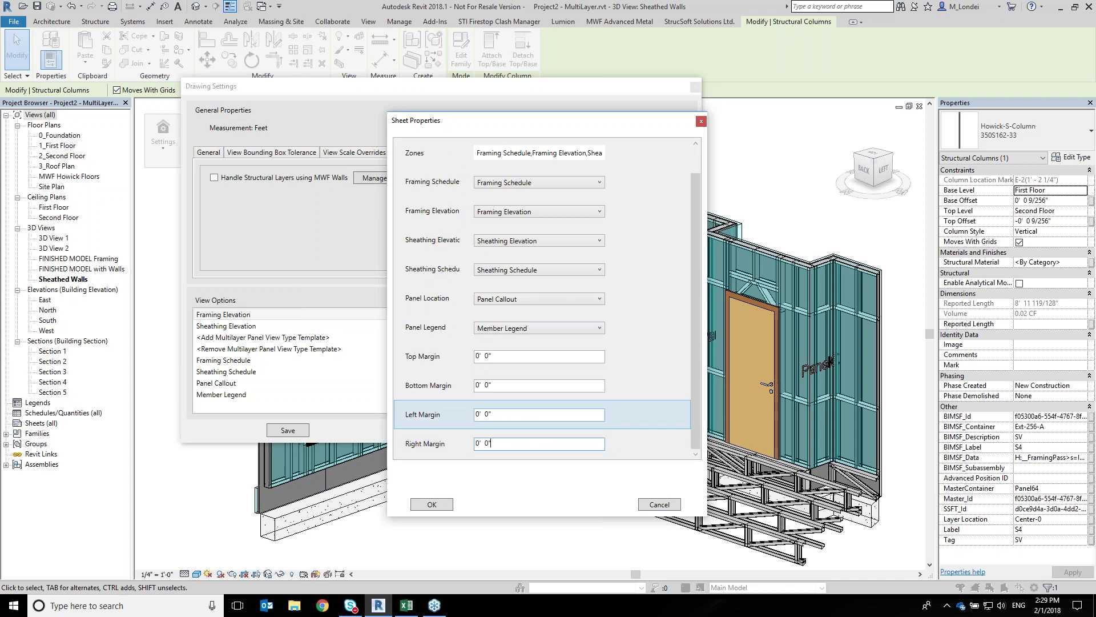
{"action": "left_click", "coordinate": [438, 506]}
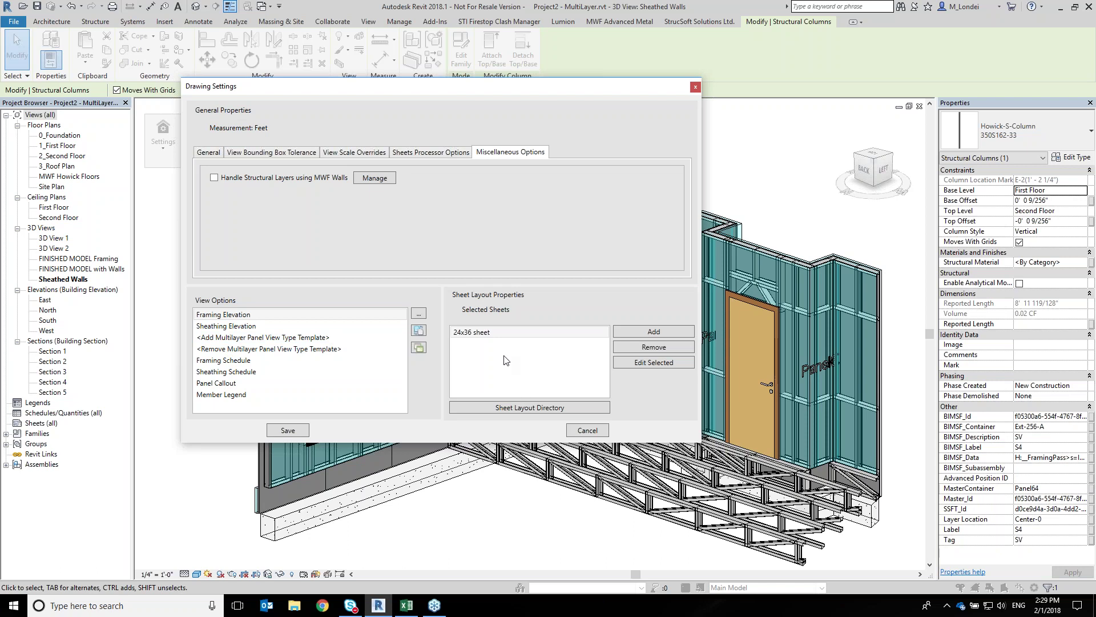
{"action": "left_click", "coordinate": [288, 430]}
Start generating layer drawings for the panel with the selected stud, choose the 11x17 settings and open the project drawing settings manager
{"action": "left_click", "coordinate": [382, 319]}
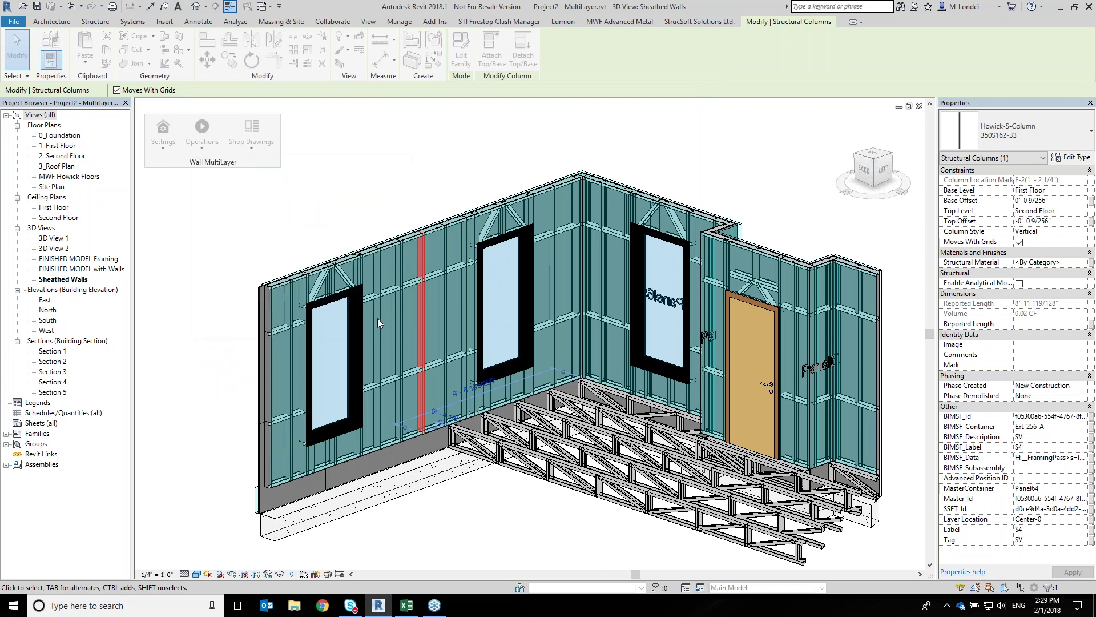
{"action": "key", "text": "Escape"}
{"action": "middle_click_drag", "start_coordinate": [470, 381], "coordinate": [511, 380]}
{"action": "left_click", "coordinate": [461, 400]}
{"action": "middle_click_drag", "start_coordinate": [491, 455], "coordinate": [542, 455]}
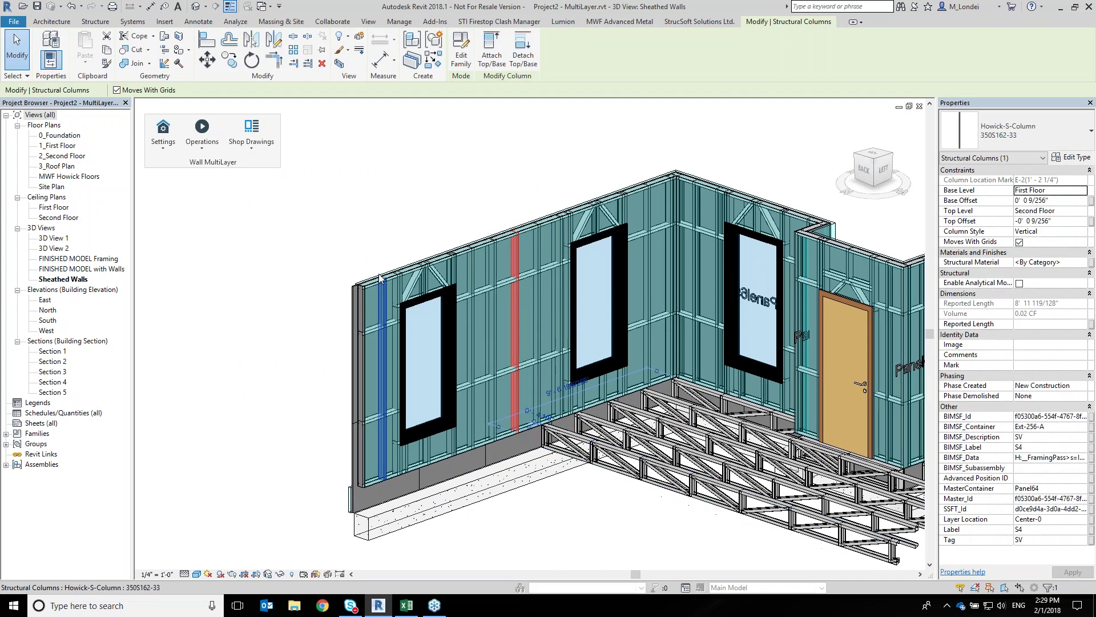
{"action": "left_click", "coordinate": [251, 134]}
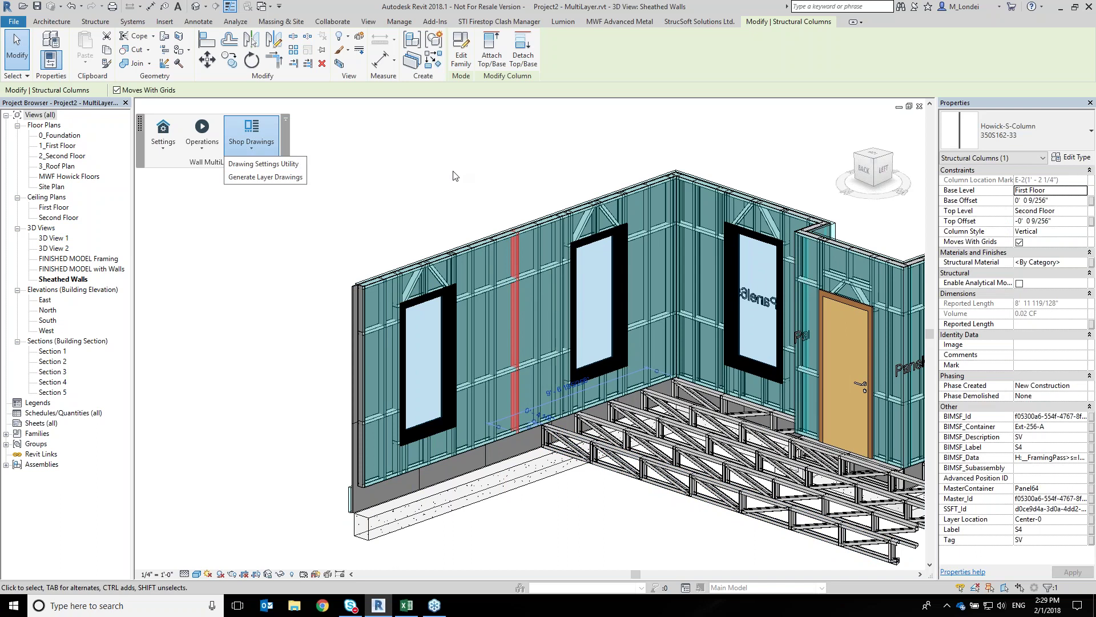
{"action": "left_click", "coordinate": [265, 178]}
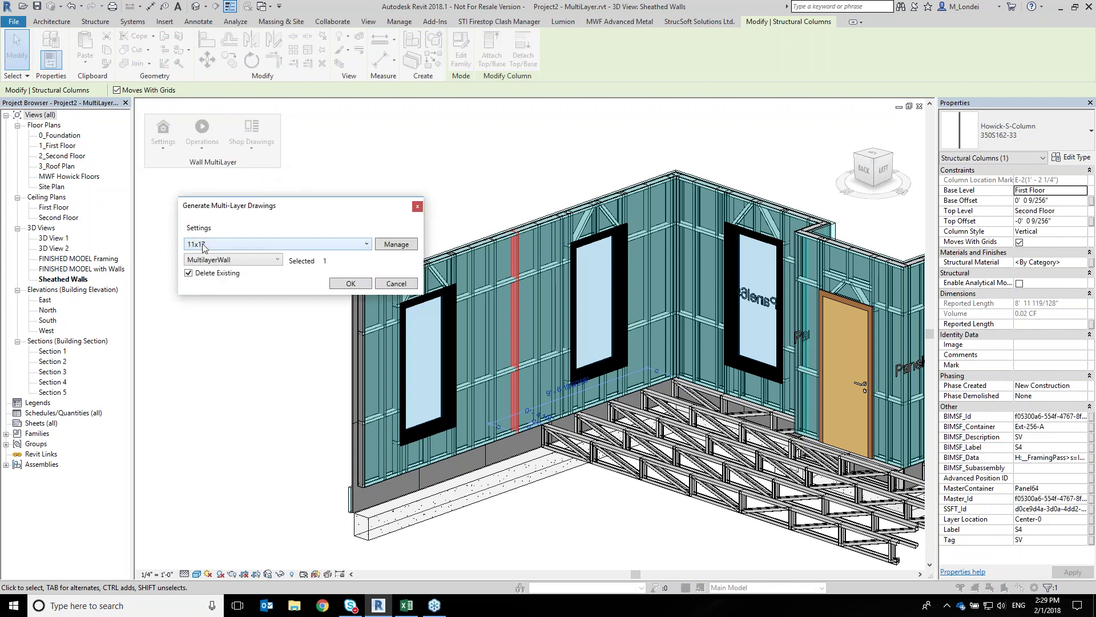
{"action": "left_click", "coordinate": [205, 245]}
{"action": "left_click", "coordinate": [205, 257]}
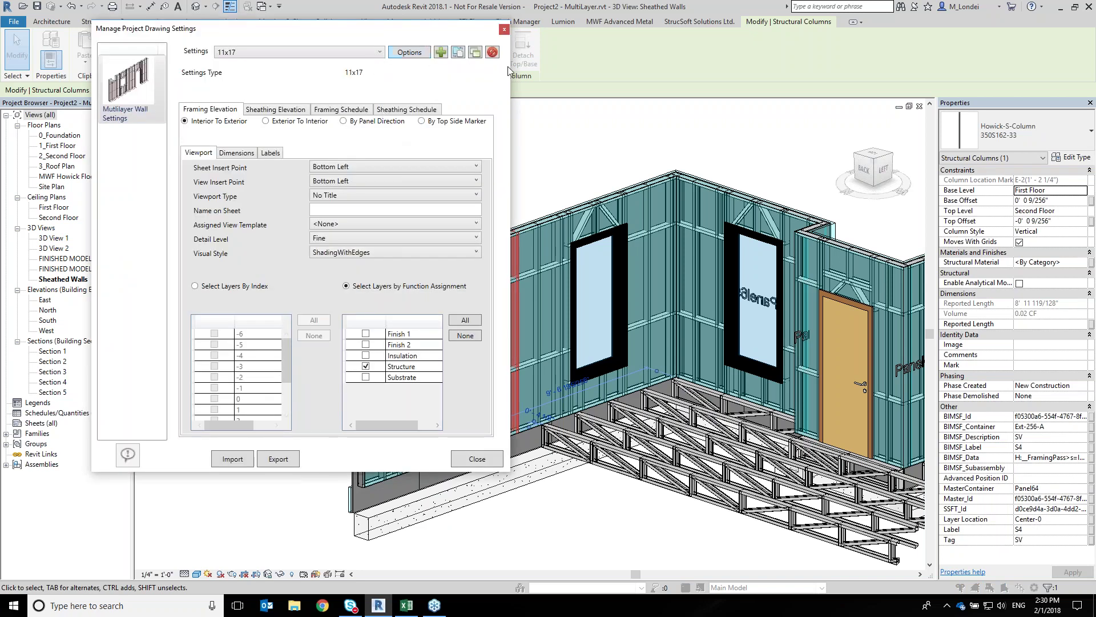
Create new project drawing settings named "24x36 Shop Drawing" with the 24x36 Drawing sub type
{"action": "left_click", "coordinate": [443, 55]}
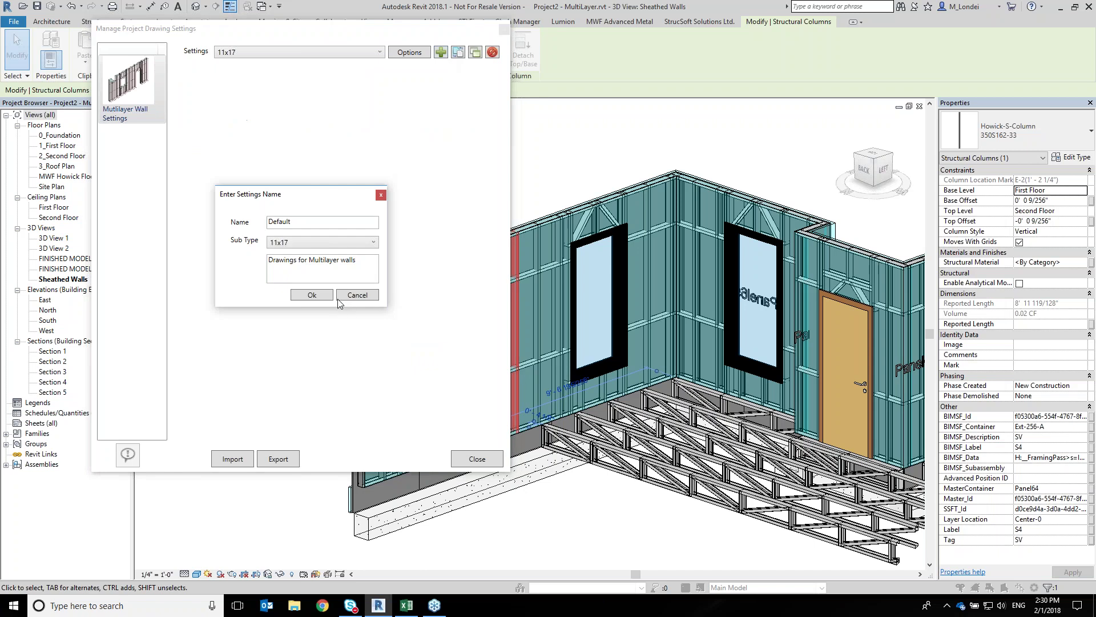
{"action": "left_click", "coordinate": [324, 243]}
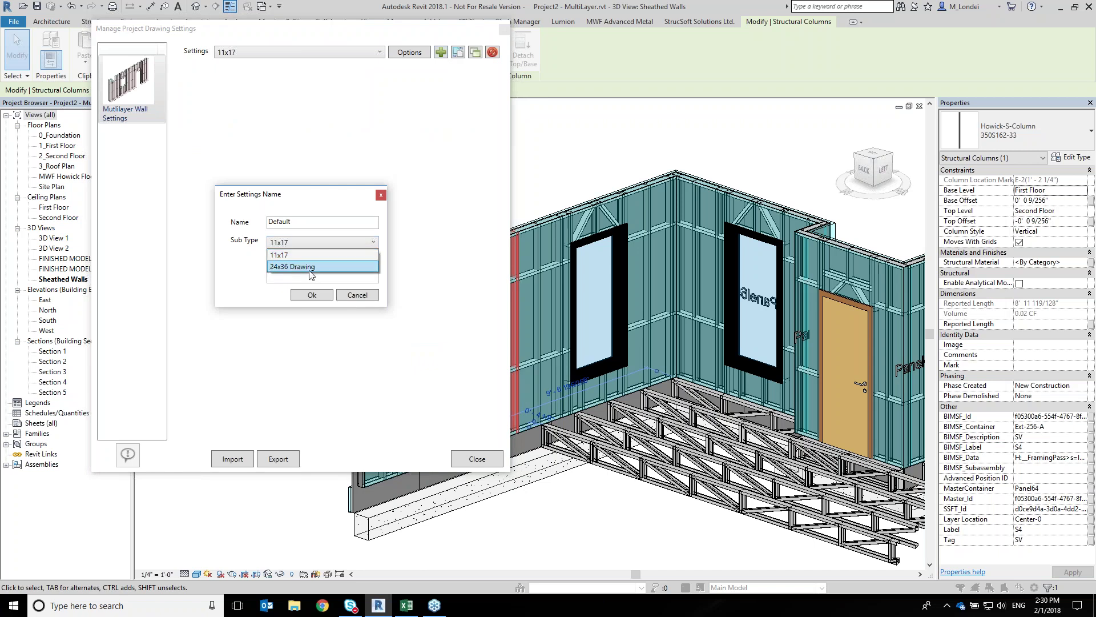
{"action": "left_click", "coordinate": [308, 268]}
{"action": "double_click", "coordinate": [316, 225]}
{"action": "type", "text": "24x36 Shop Drawing"}
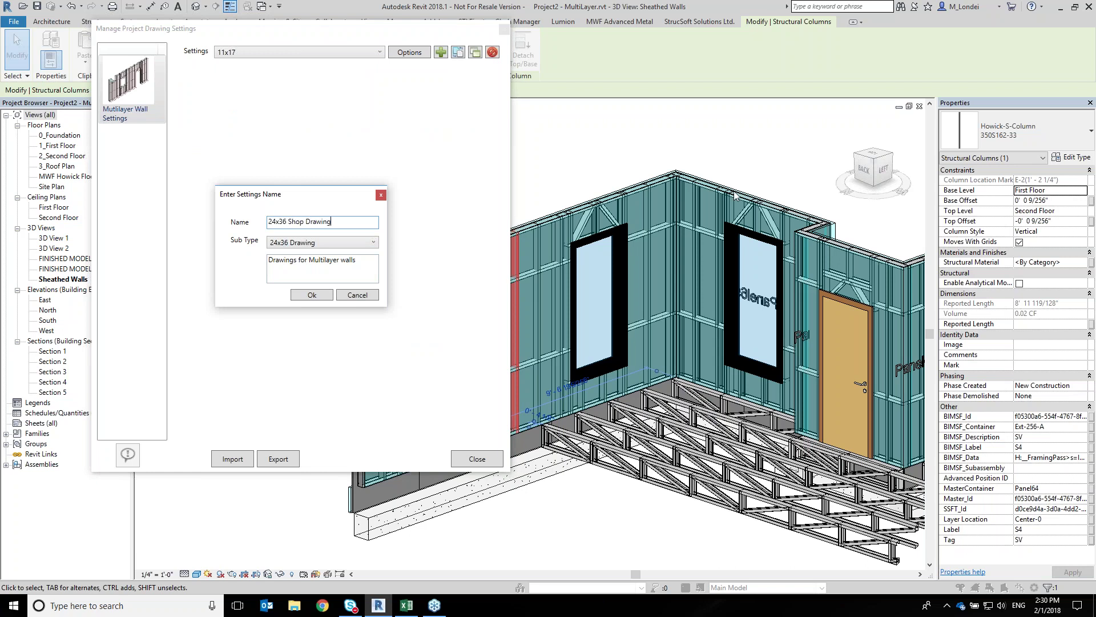
{"action": "left_click", "coordinate": [324, 295]}
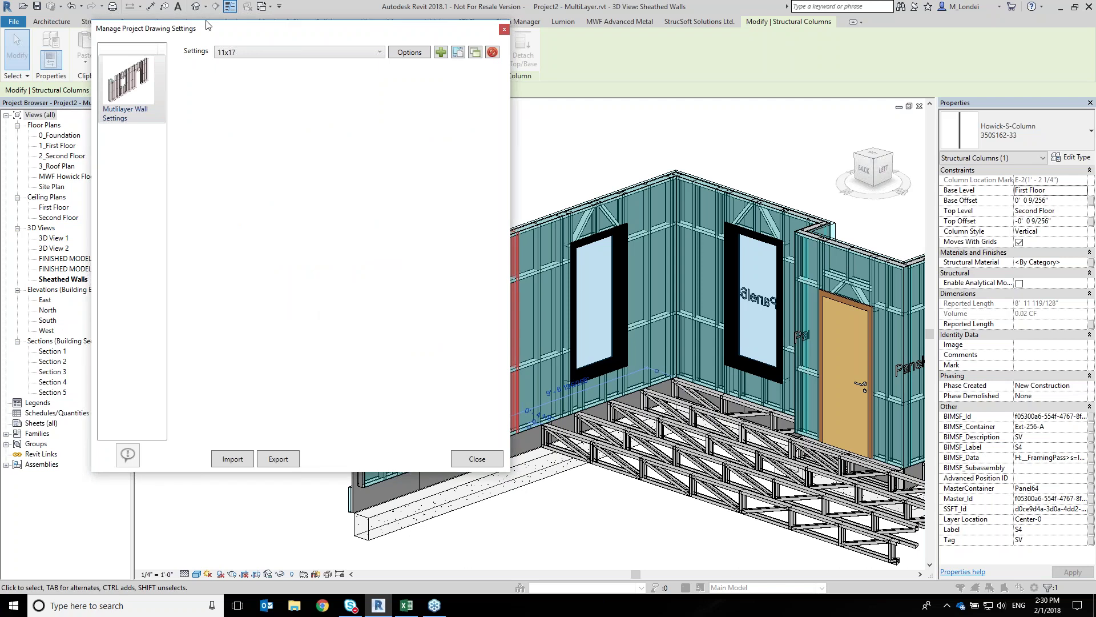
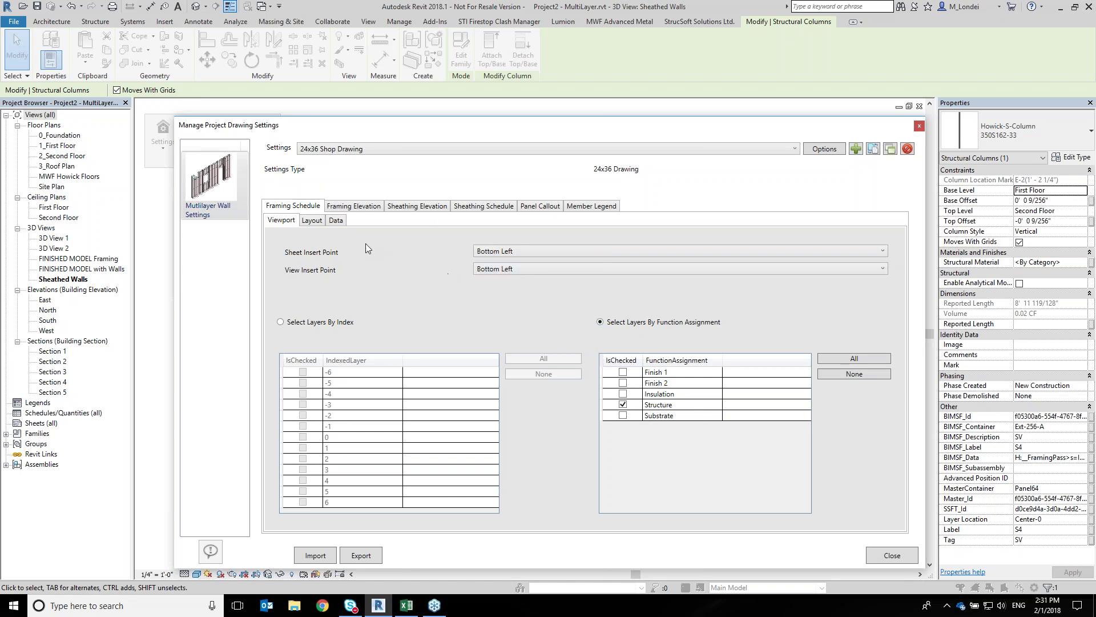
Set the Framing Schedule's title, header and body text note types to 3/32" Arial
{"action": "left_click", "coordinate": [313, 221]}
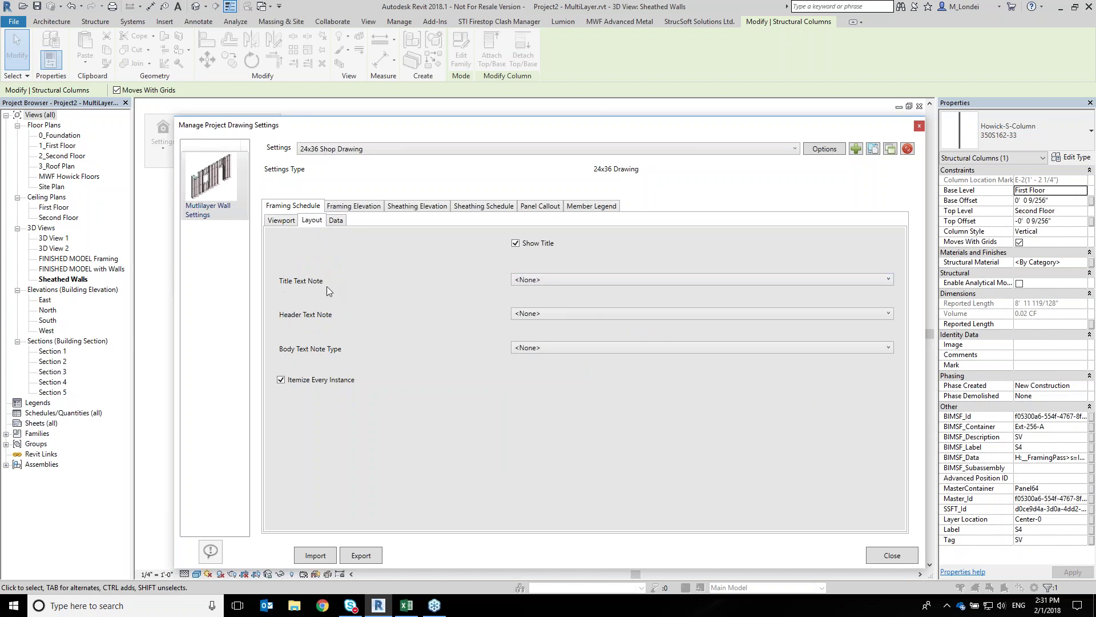
{"action": "left_click", "coordinate": [564, 279]}
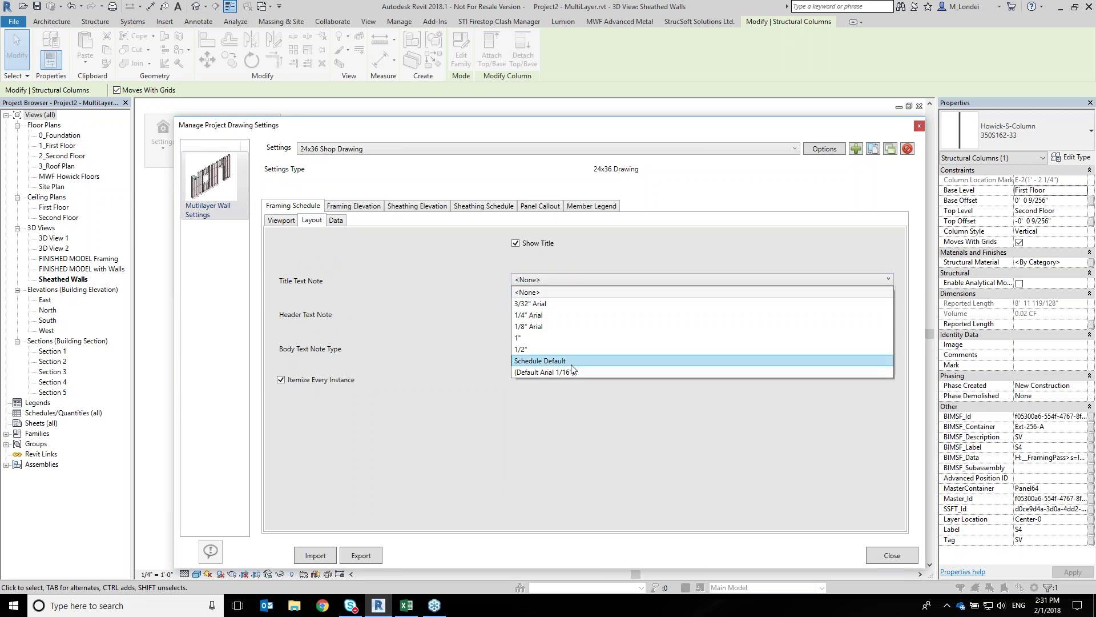
{"action": "left_click", "coordinate": [558, 302]}
{"action": "left_click", "coordinate": [563, 315]}
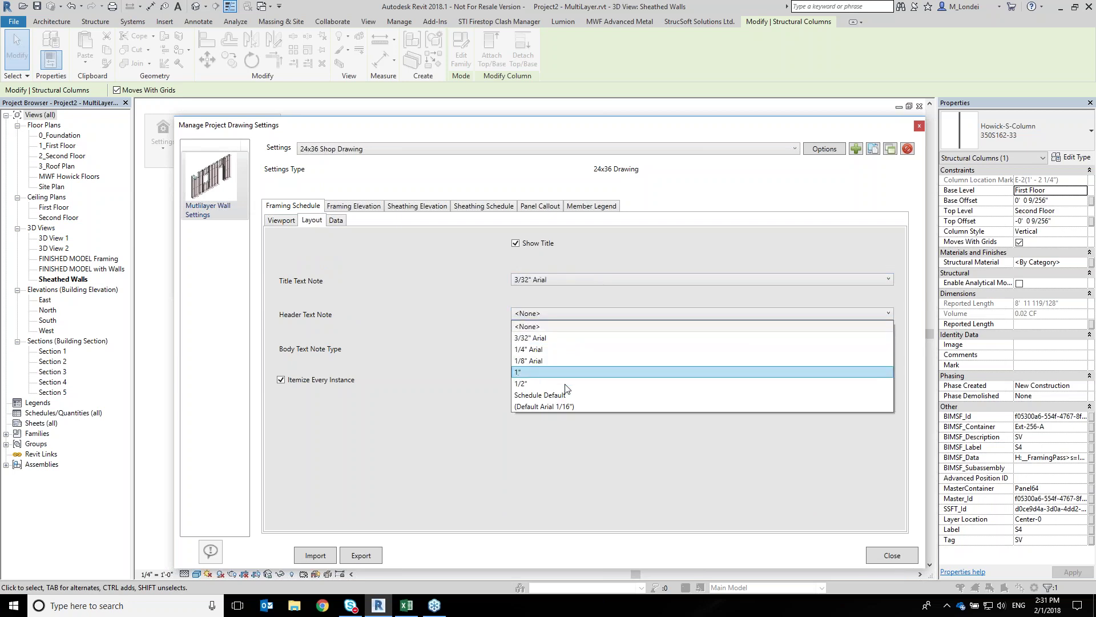
{"action": "left_click", "coordinate": [565, 327]}
{"action": "left_click", "coordinate": [566, 349]}
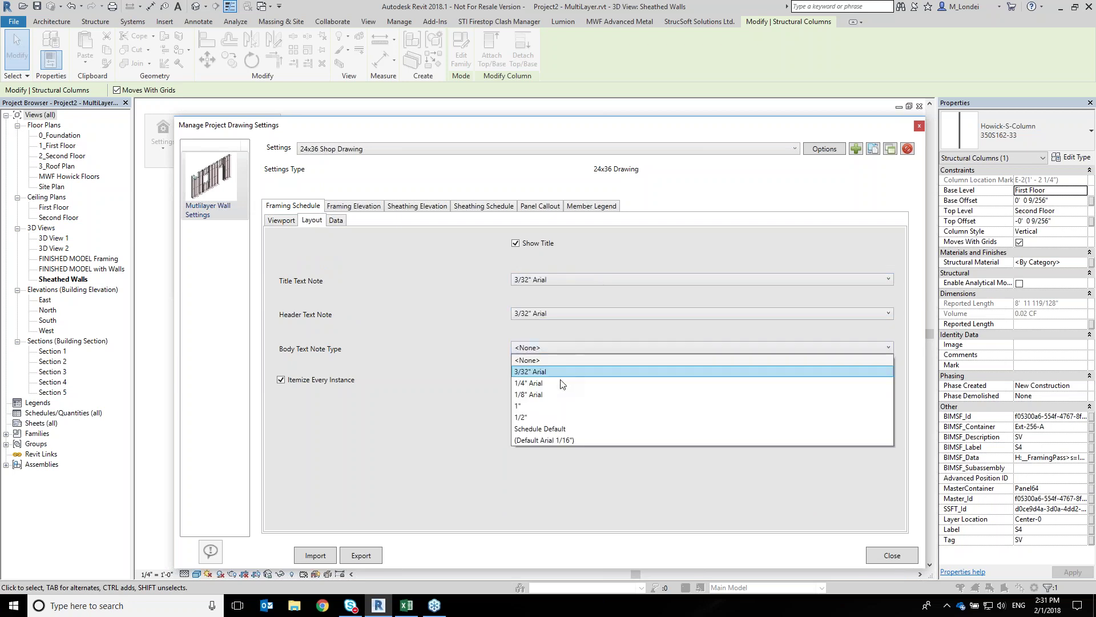
{"action": "left_click", "coordinate": [566, 371]}
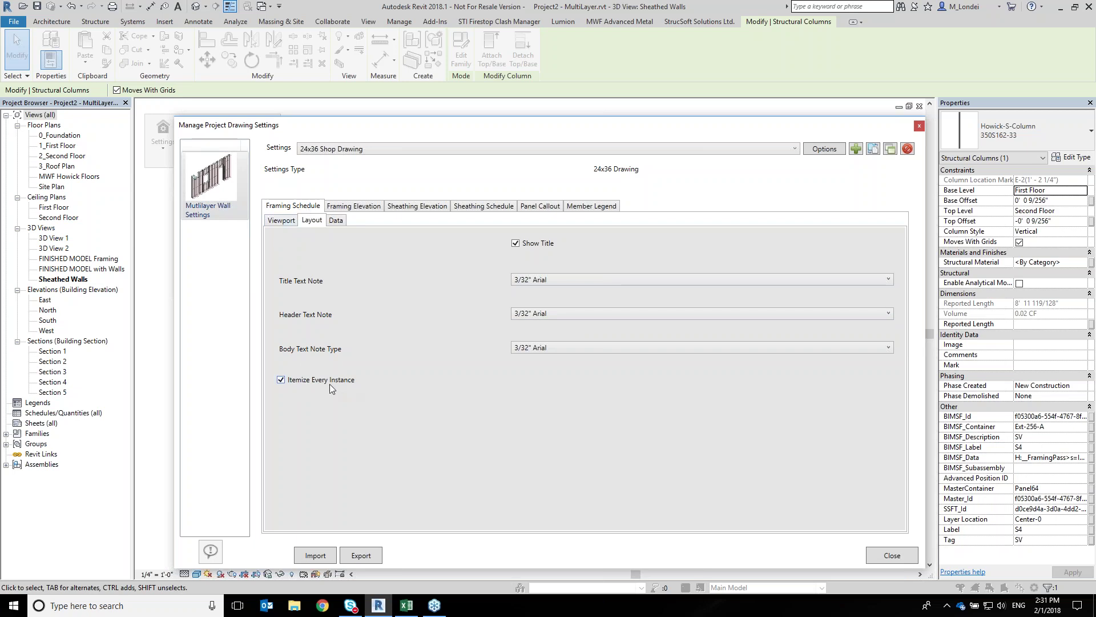
Examine the Framing Schedule's Itemize Every Instance option and its Type, Label and Reported Length data columns
{"action": "left_click", "coordinate": [280, 381]}
{"action": "left_click", "coordinate": [280, 380]}
{"action": "left_click", "coordinate": [339, 220]}
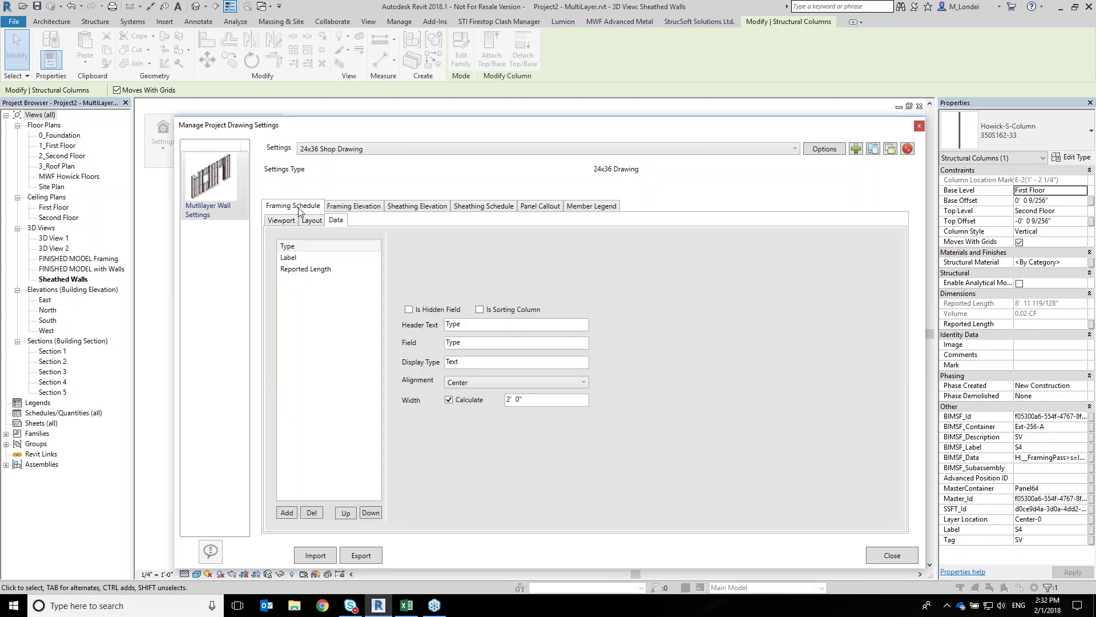
{"action": "left_click", "coordinate": [296, 247]}
{"action": "left_click", "coordinate": [302, 257]}
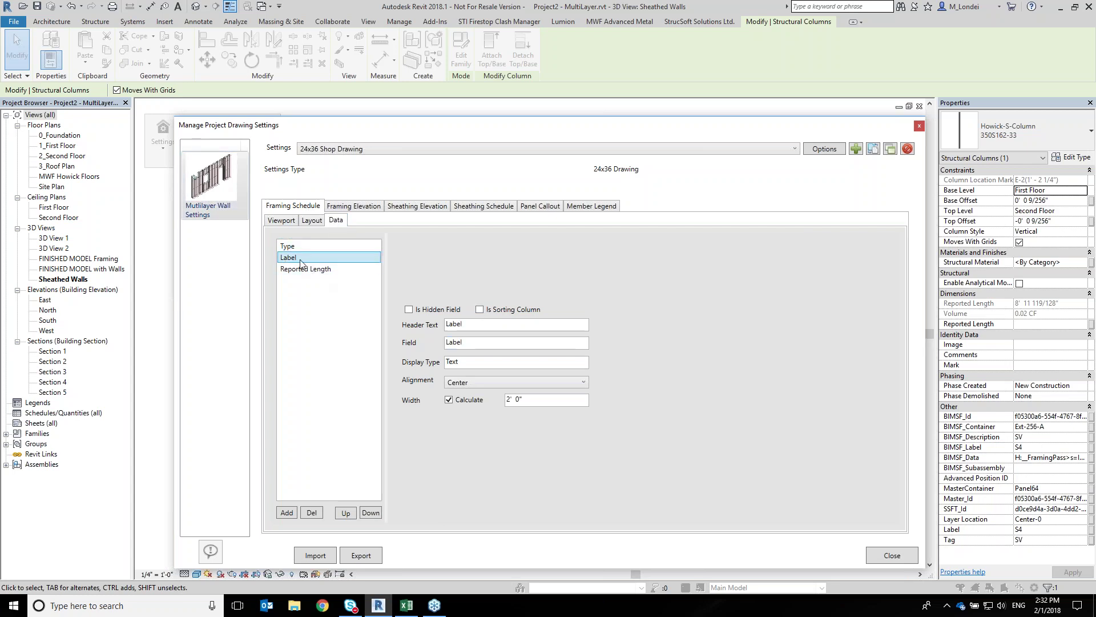
{"action": "left_click", "coordinate": [317, 268]}
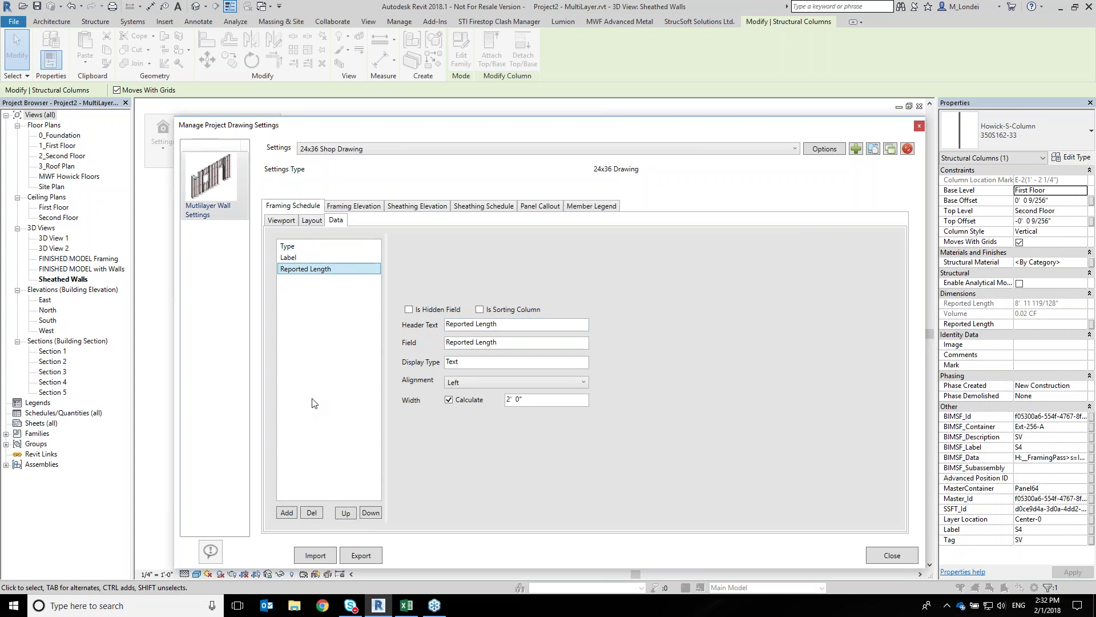
{"action": "left_click", "coordinate": [289, 516]}
Set the Framing Elevation's viewport type to No Title and check the Framing Schedule's viewport settings
{"action": "left_click", "coordinate": [351, 206]}
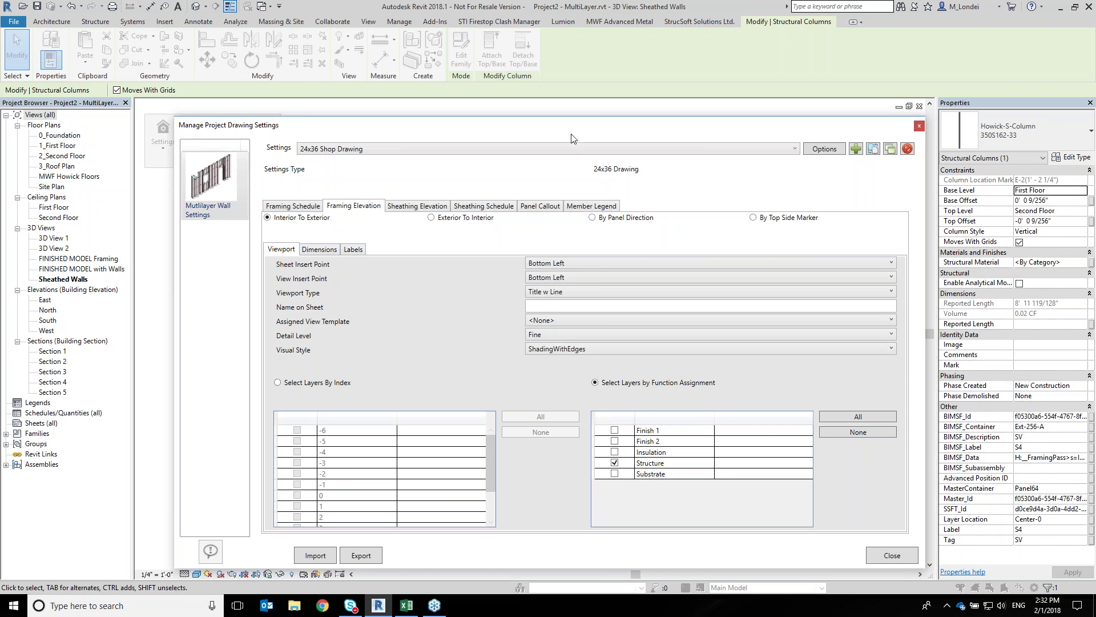
{"action": "left_click_drag", "start_coordinate": [573, 117], "coordinate": [571, 44]}
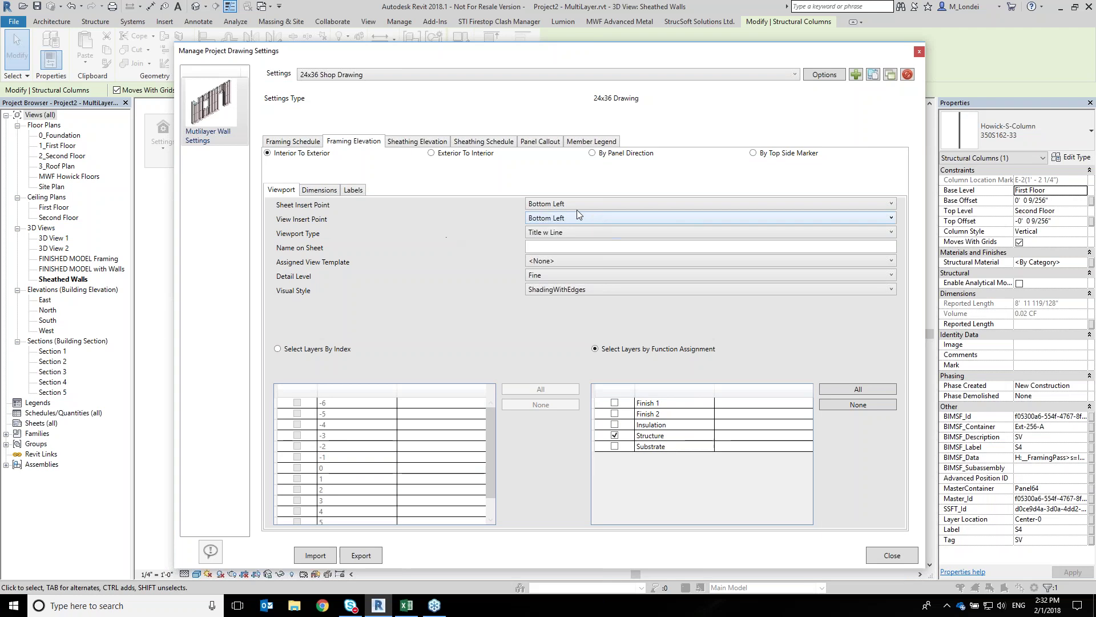
{"action": "left_click", "coordinate": [565, 232]}
{"action": "left_click", "coordinate": [552, 279]}
{"action": "left_click", "coordinate": [293, 142]}
{"action": "left_click", "coordinate": [283, 156]}
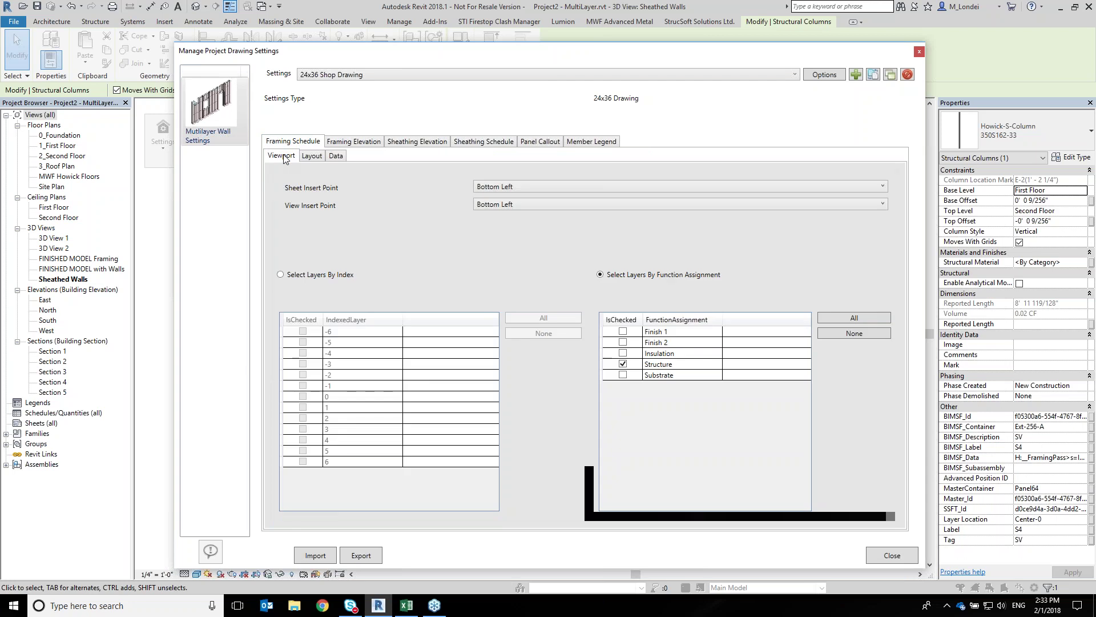
{"action": "left_click", "coordinate": [368, 145]}
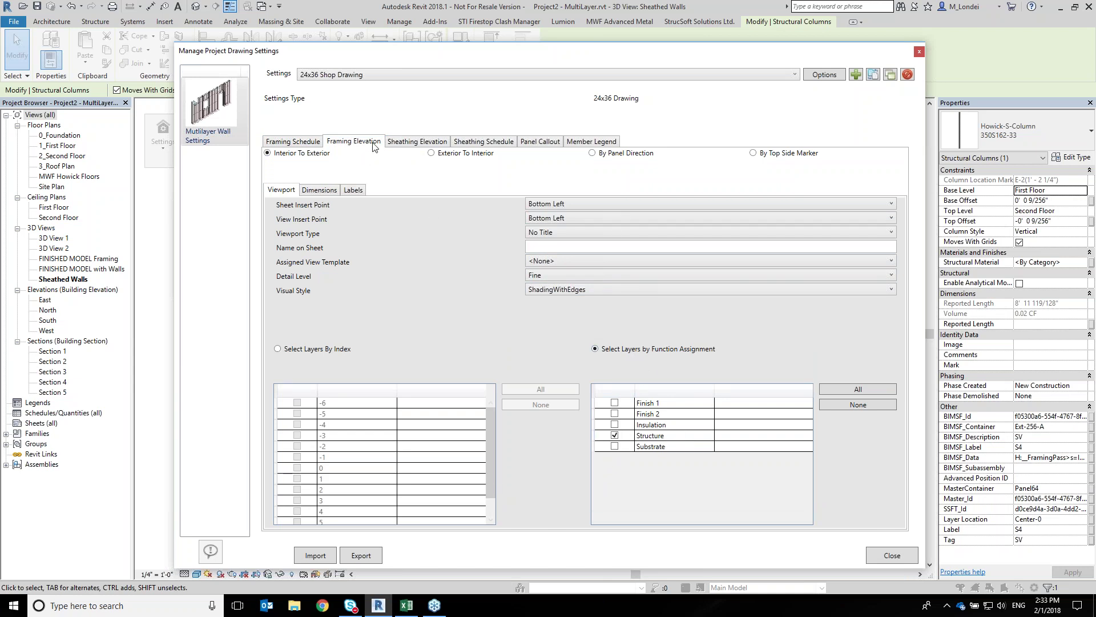
Set the Framing Elevation's left elevation height dimension type to Linear - 3/32" Arial and right sheathing height joints to Radial - 3/32" Arial
{"action": "left_click", "coordinate": [328, 195]}
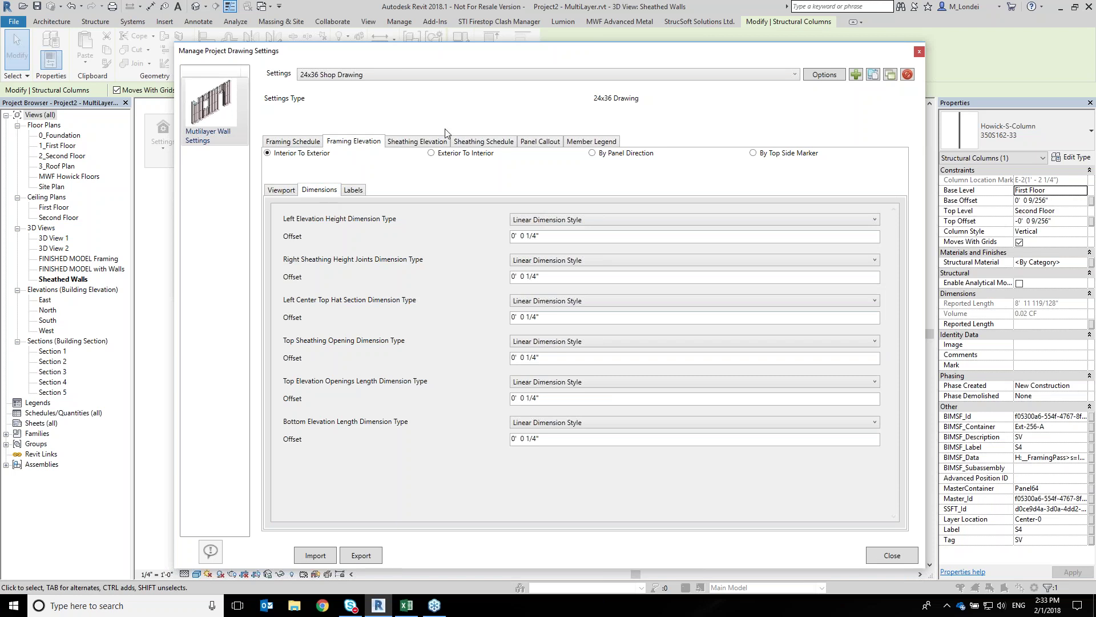
{"action": "left_click", "coordinate": [566, 222]}
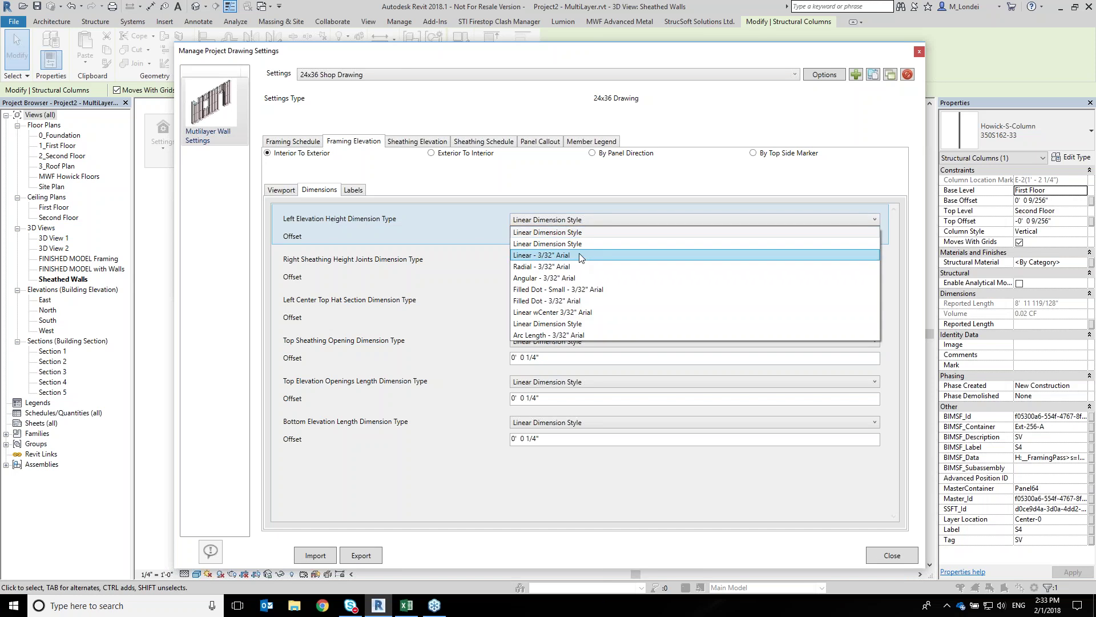
{"action": "left_click", "coordinate": [580, 255]}
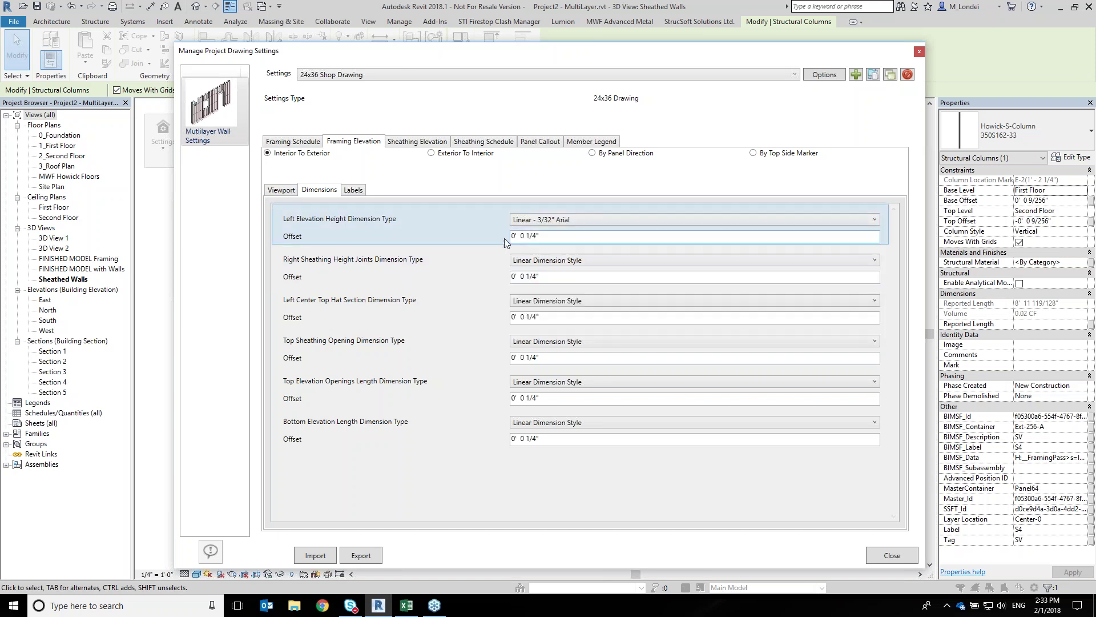
{"action": "left_click", "coordinate": [587, 261]}
{"action": "left_click", "coordinate": [542, 307]}
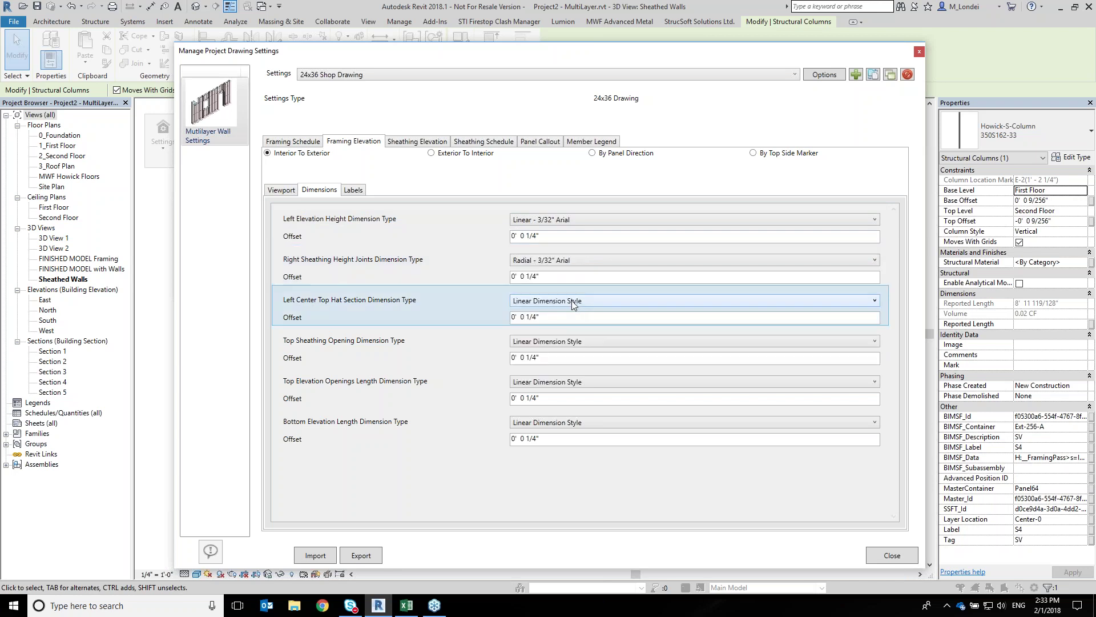
Set the Framing Elevation's right sheathing height joints and left center top hat dimensions to Linear - 3/32" Arial, with a 1/8" top hat offset
{"action": "left_click", "coordinate": [548, 260]}
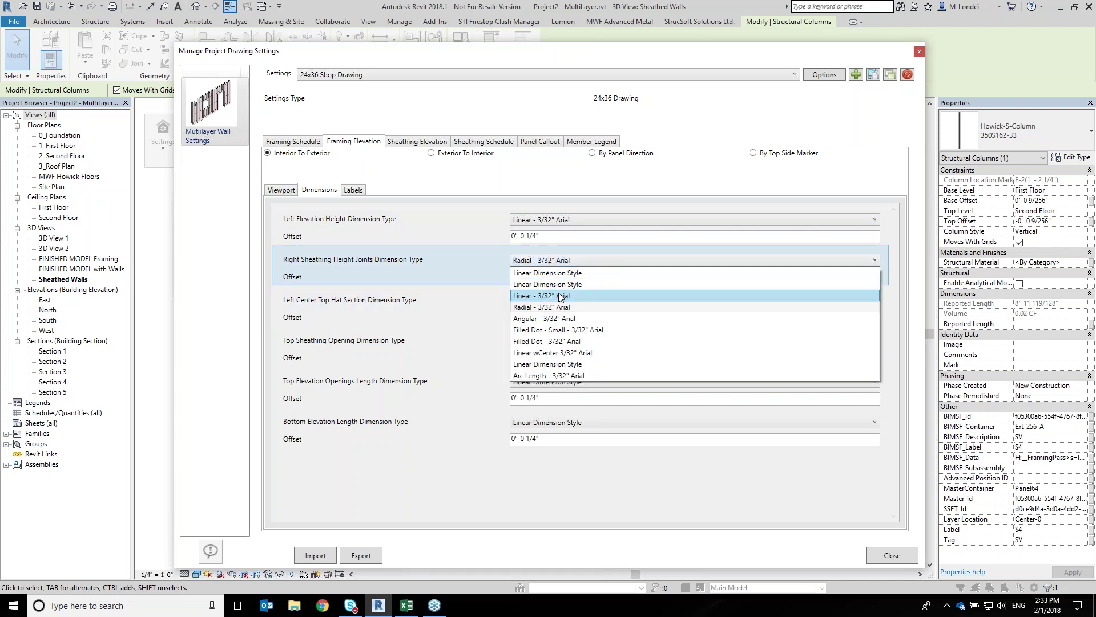
{"action": "left_click", "coordinate": [561, 295]}
{"action": "left_click", "coordinate": [542, 319]}
{"action": "key", "text": "BackSpace"}
{"action": "type", "text": "8"}
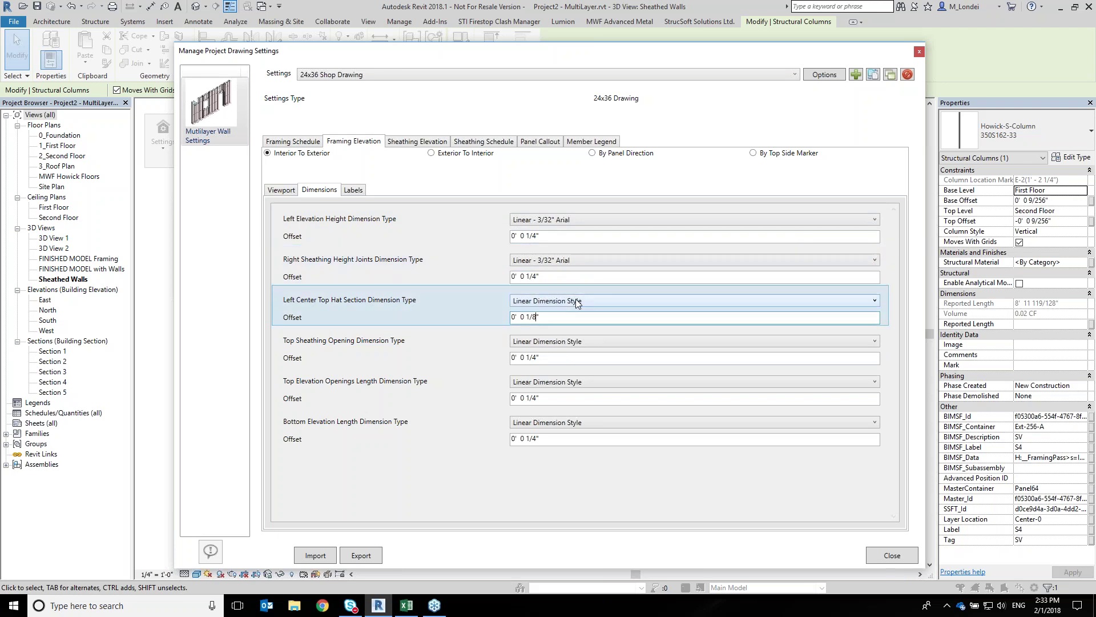
{"action": "left_click", "coordinate": [576, 302]}
{"action": "left_click", "coordinate": [576, 334]}
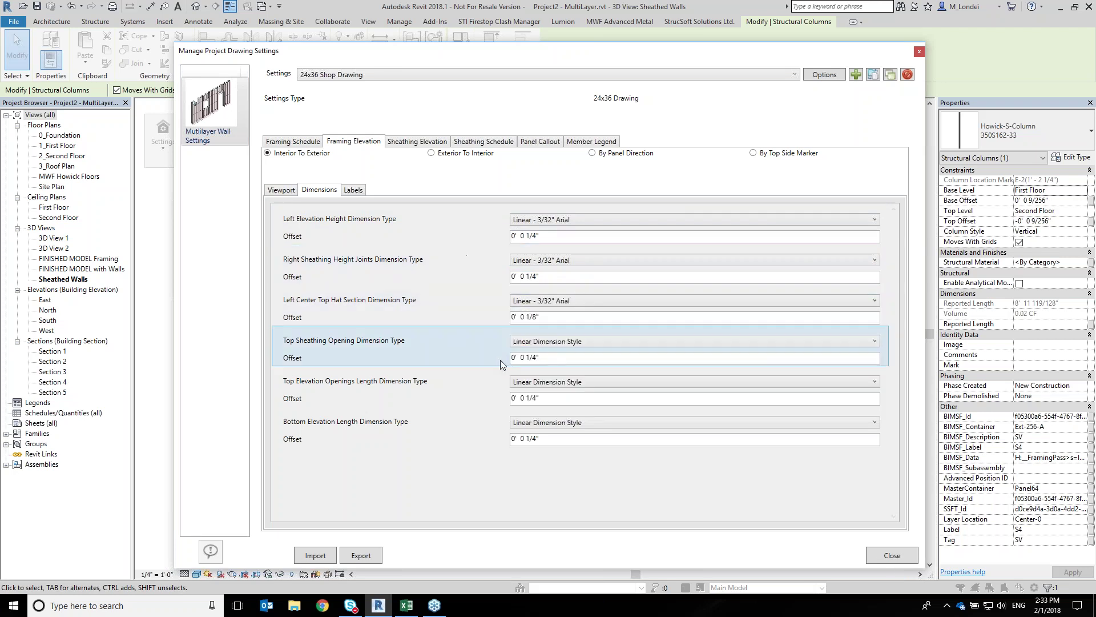
Set the top sheathing opening, top elevation openings and bottom elevation length dimensions to Linear - 3/32" Arial, with a 1/8" top elevation openings offset
{"action": "left_click", "coordinate": [576, 342]}
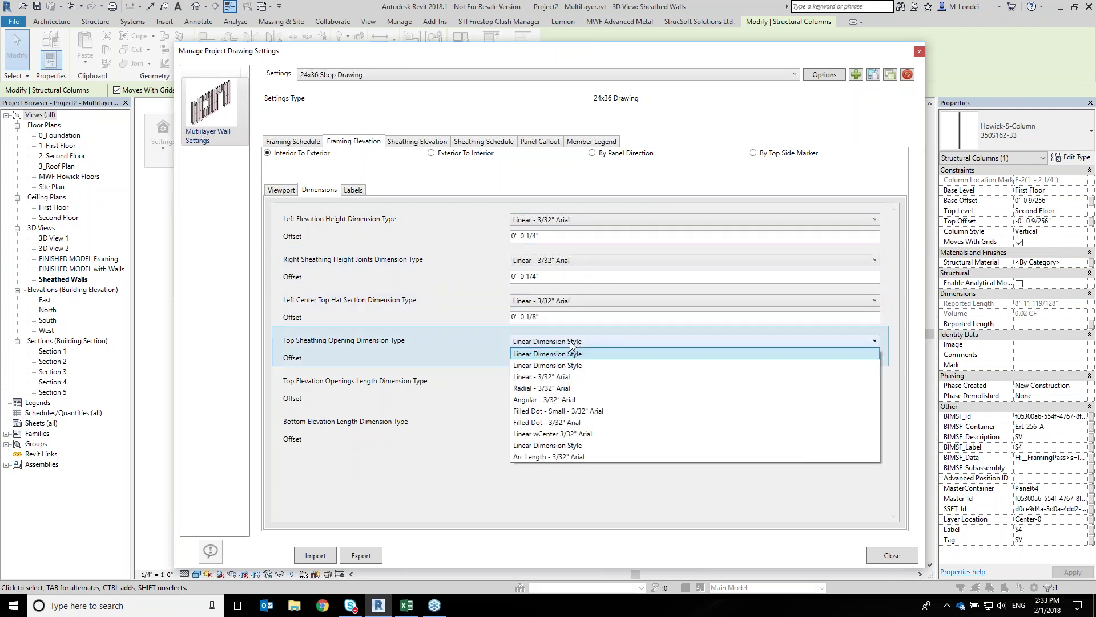
{"action": "left_click", "coordinate": [563, 368]}
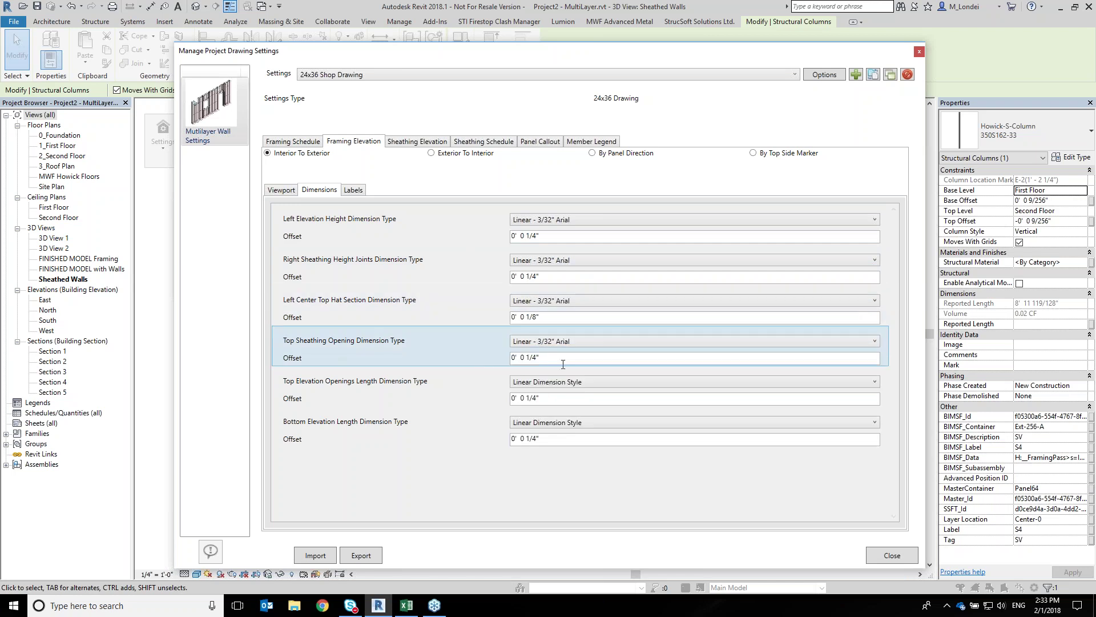
{"action": "left_click", "coordinate": [562, 382]}
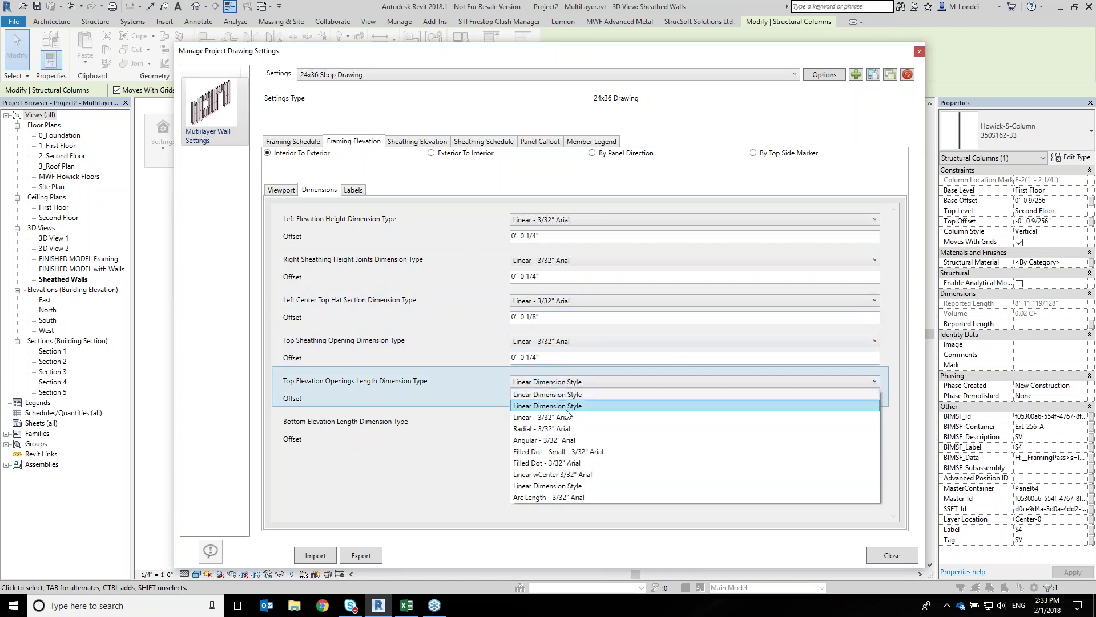
{"action": "left_click", "coordinate": [567, 415]}
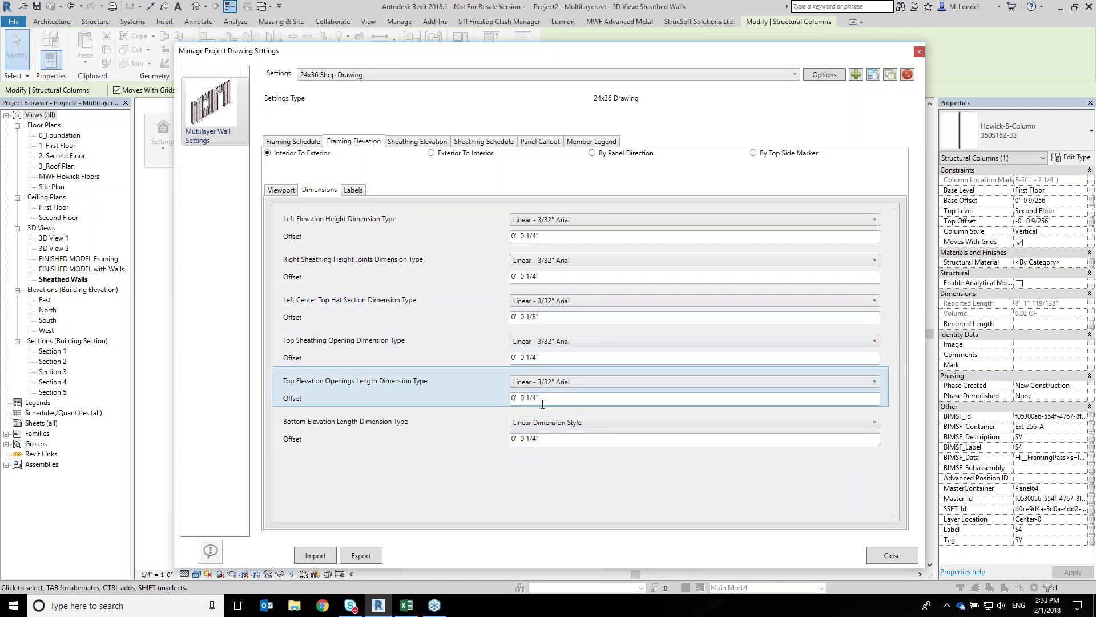
{"action": "left_click", "coordinate": [539, 398]}
{"action": "key", "text": "BackSpace"}
{"action": "type", "text": "8"}
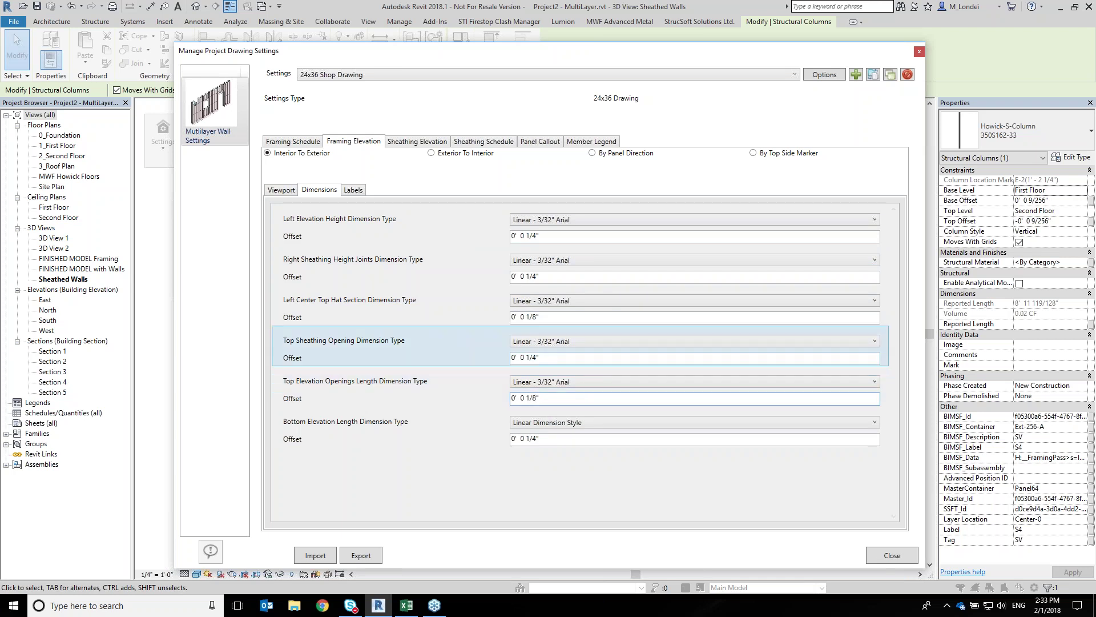
{"action": "left_click", "coordinate": [556, 358]}
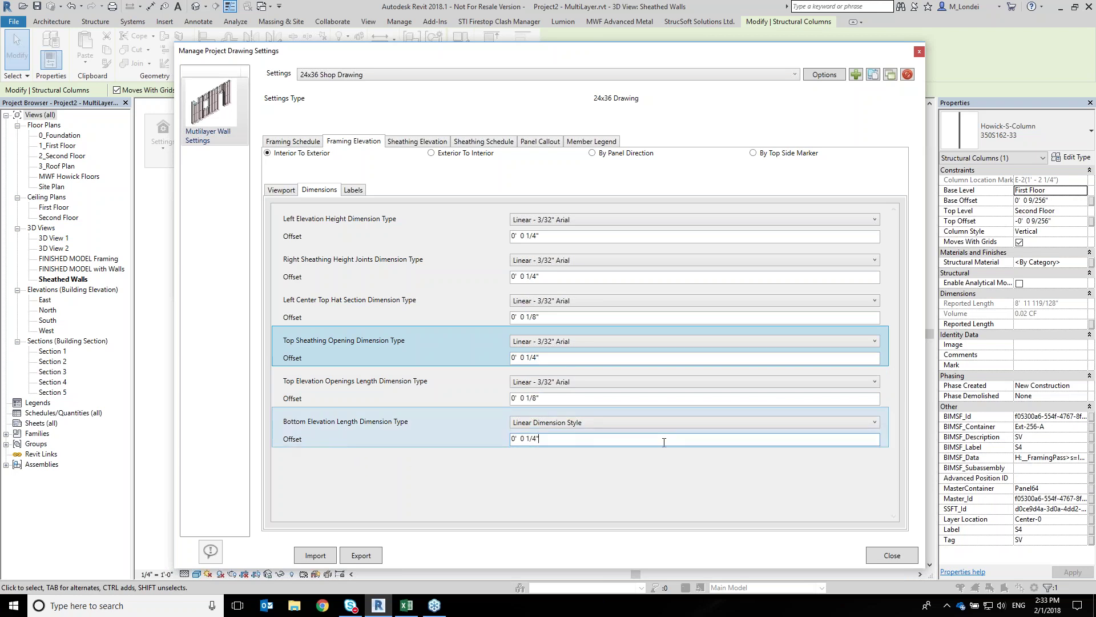
{"action": "left_click", "coordinate": [624, 423]}
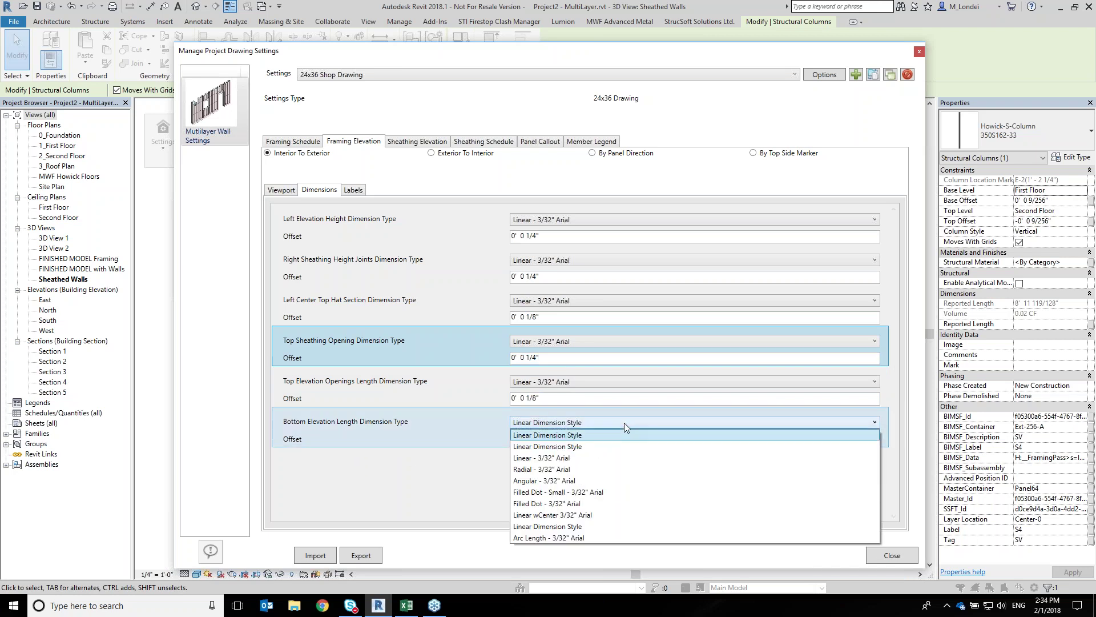
{"action": "left_click", "coordinate": [614, 457]}
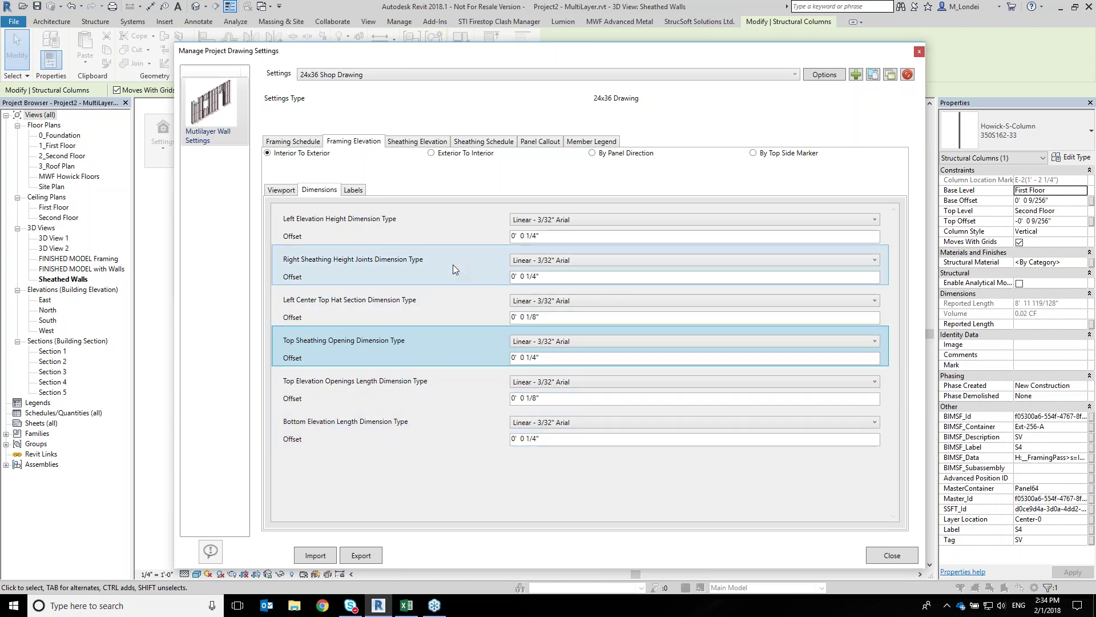
Set the Framing Elevation's label text note type to 3/32" Arial with Horizontal orientation and review its viewport and dimension settings
{"action": "left_click", "coordinate": [353, 191]}
{"action": "left_click", "coordinate": [615, 225]}
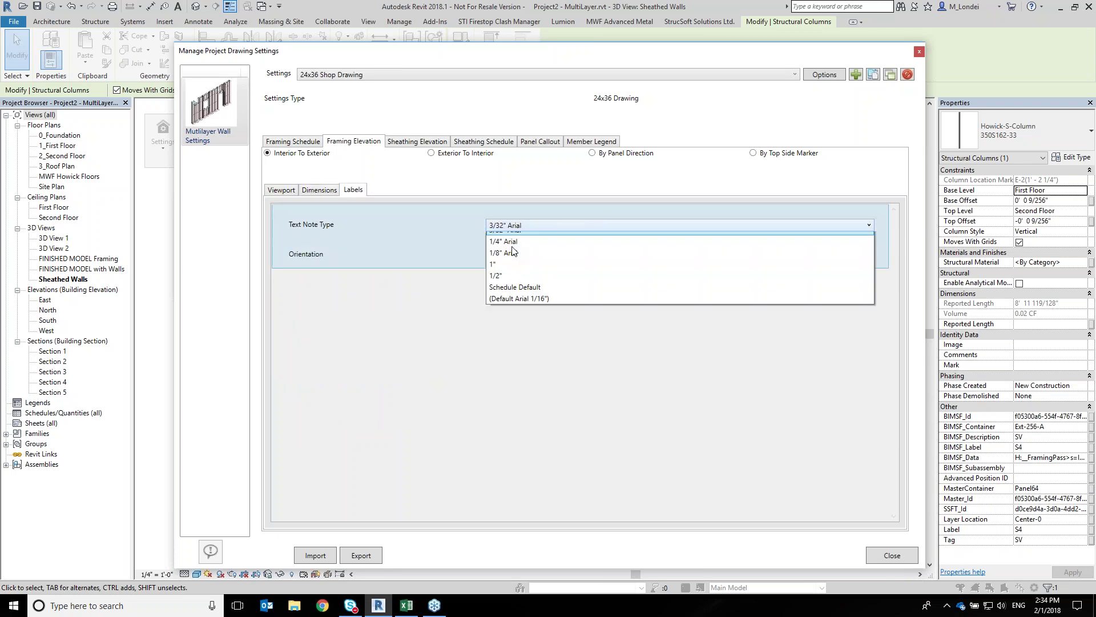
{"action": "left_click", "coordinate": [506, 237]}
{"action": "left_click", "coordinate": [500, 257]}
{"action": "left_click", "coordinate": [521, 264]}
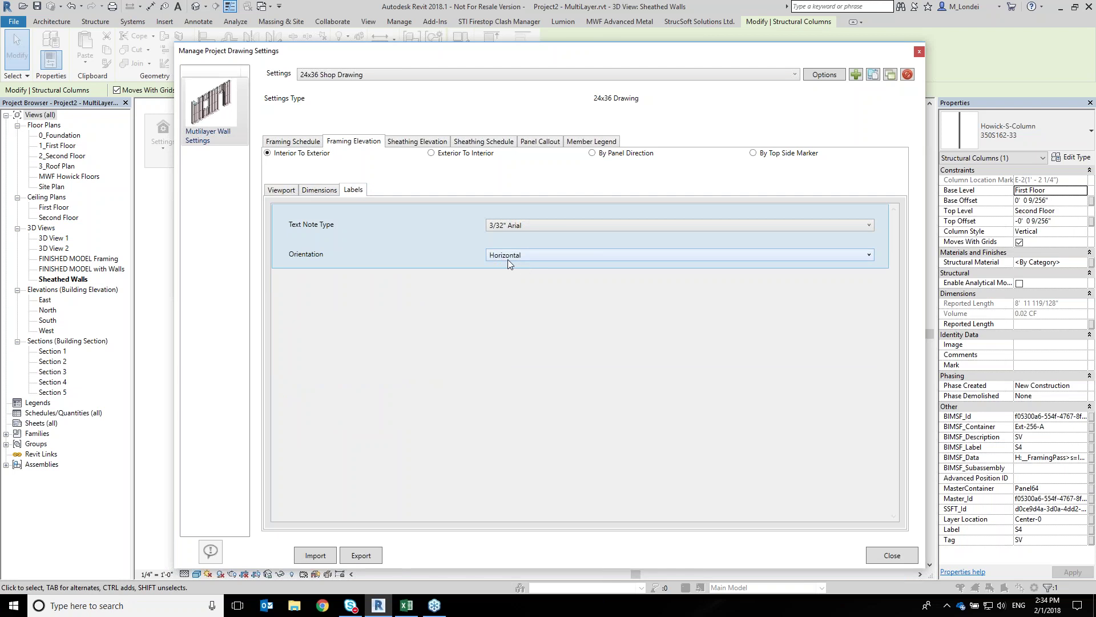
{"action": "left_click", "coordinate": [272, 188]}
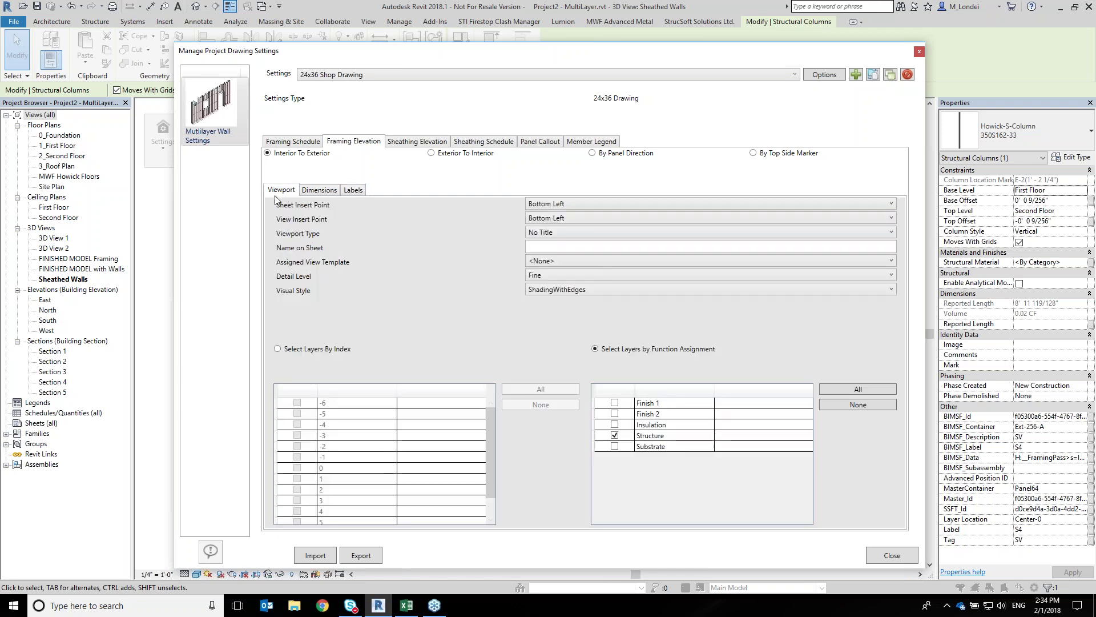
{"action": "left_click", "coordinate": [324, 192]}
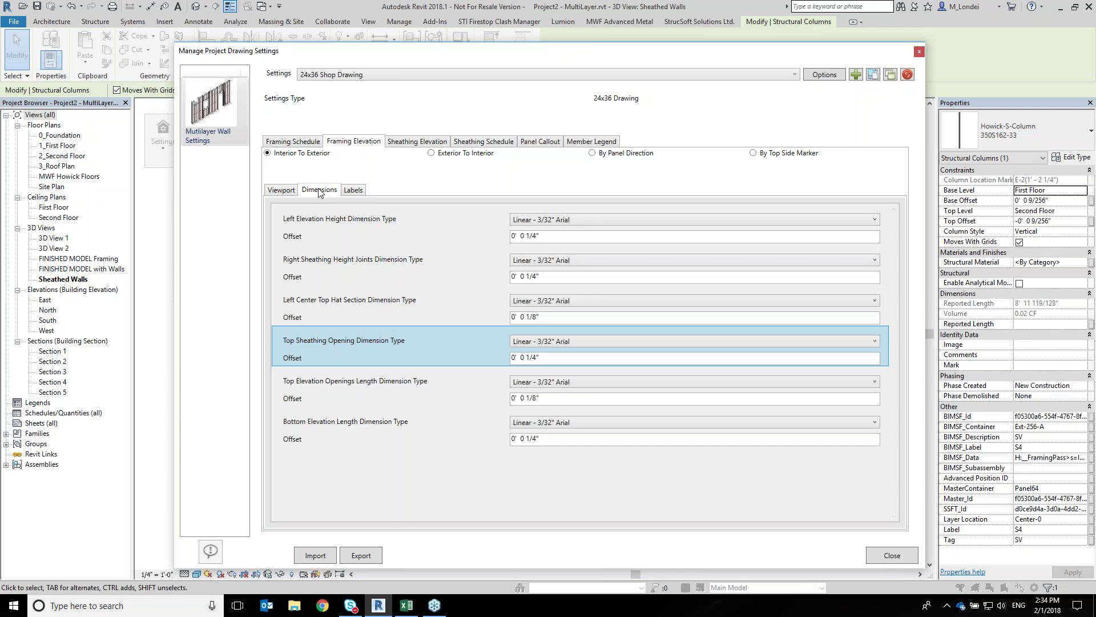
{"action": "left_click", "coordinate": [363, 192]}
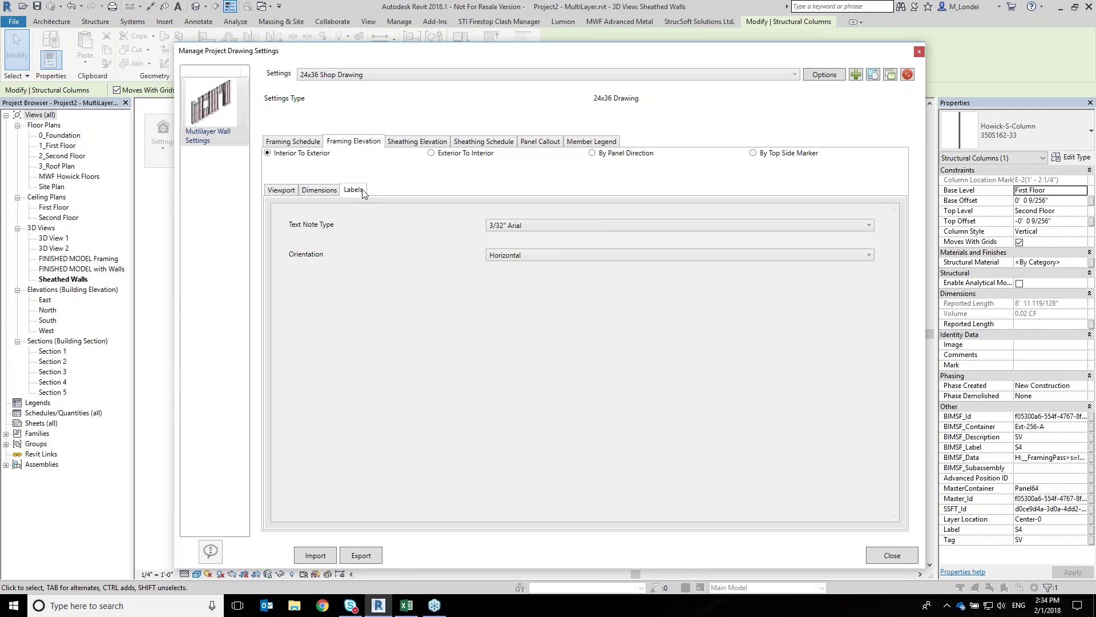
Set the Sheathing Elevation's viewport type to No Title
{"action": "left_click", "coordinate": [416, 142]}
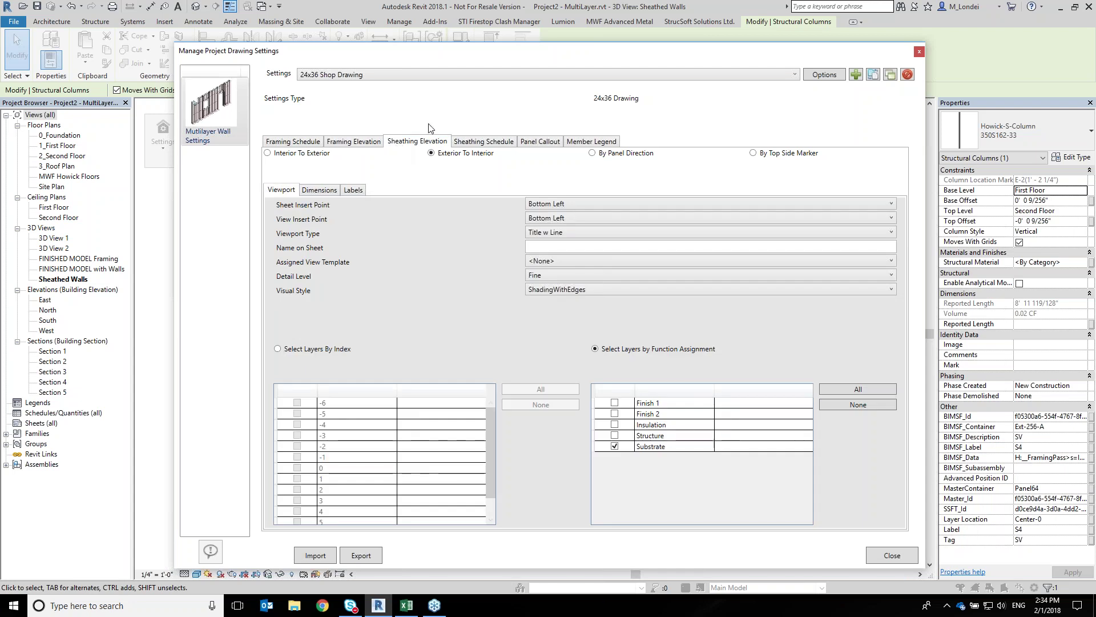
{"action": "left_click", "coordinate": [551, 233]}
{"action": "left_click", "coordinate": [566, 279]}
Set all four Sheathing Elevation dimension types, covering height joints, top openings and bottom length, to Linear - 3/32" Arial
{"action": "left_click", "coordinate": [320, 190]}
{"action": "left_click", "coordinate": [548, 219]}
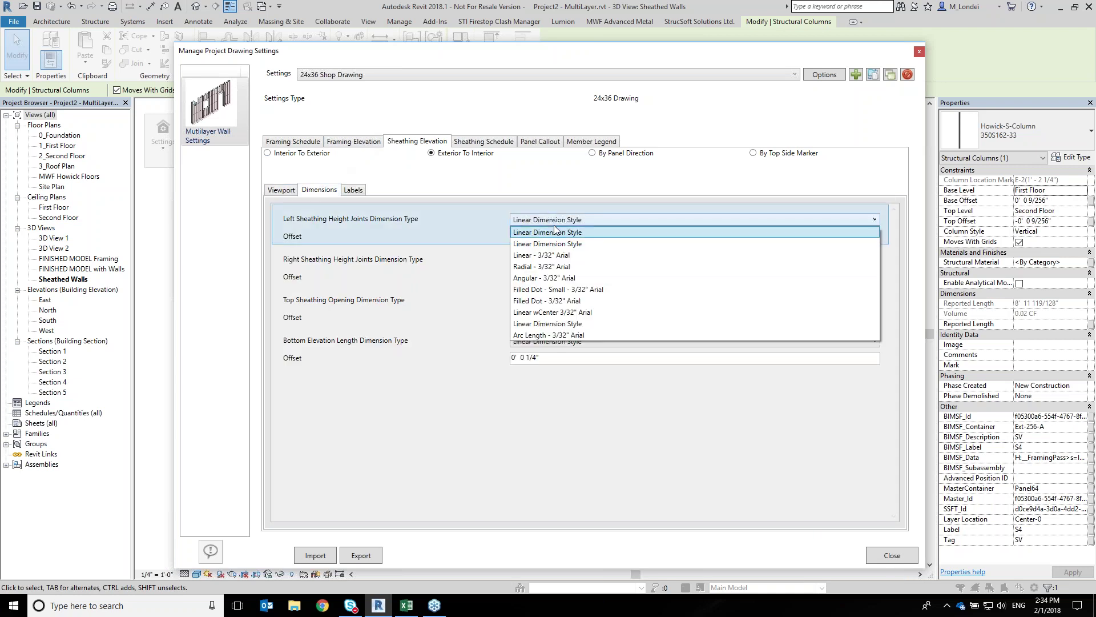
{"action": "left_click", "coordinate": [543, 255]}
{"action": "left_click", "coordinate": [542, 260]}
{"action": "left_click", "coordinate": [541, 295]}
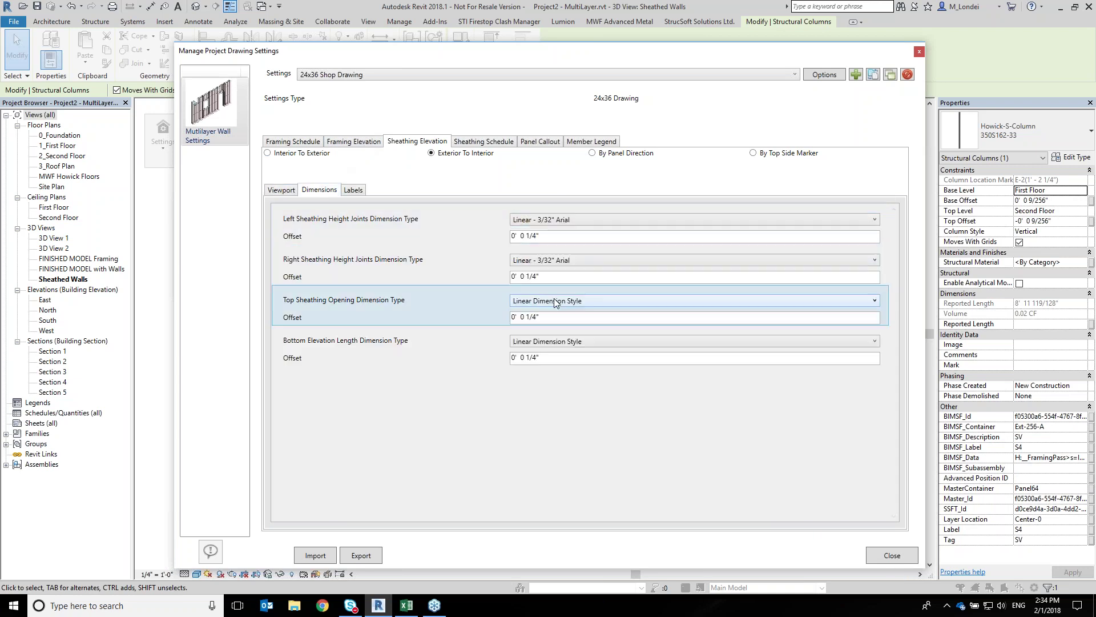
{"action": "left_click", "coordinate": [551, 300]}
{"action": "left_click", "coordinate": [551, 300]}
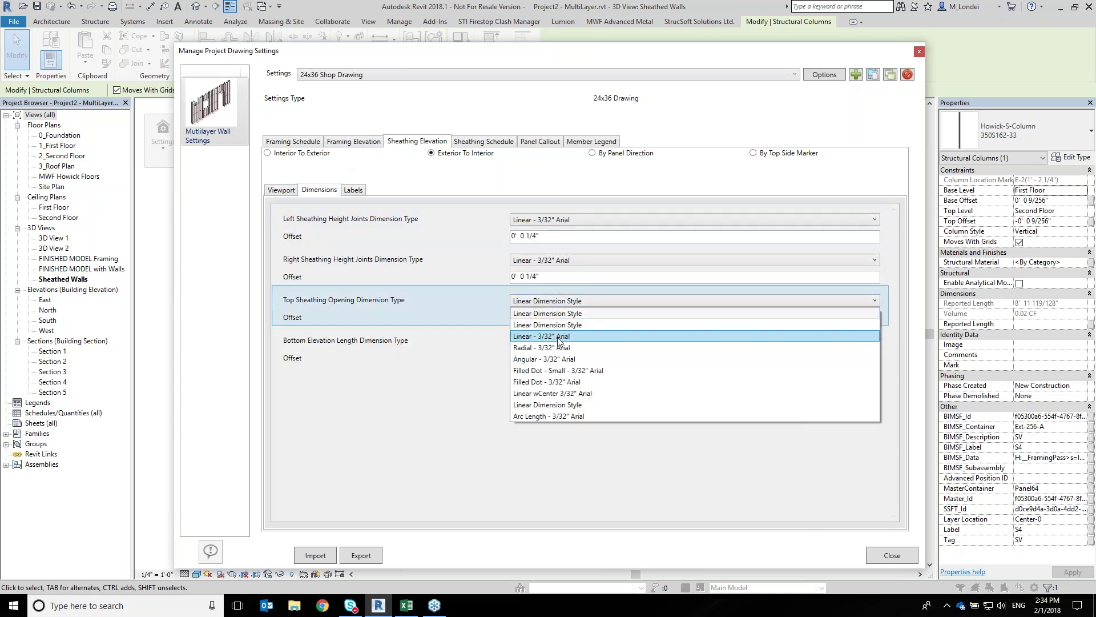
{"action": "left_click", "coordinate": [552, 336]}
{"action": "left_click", "coordinate": [544, 341]}
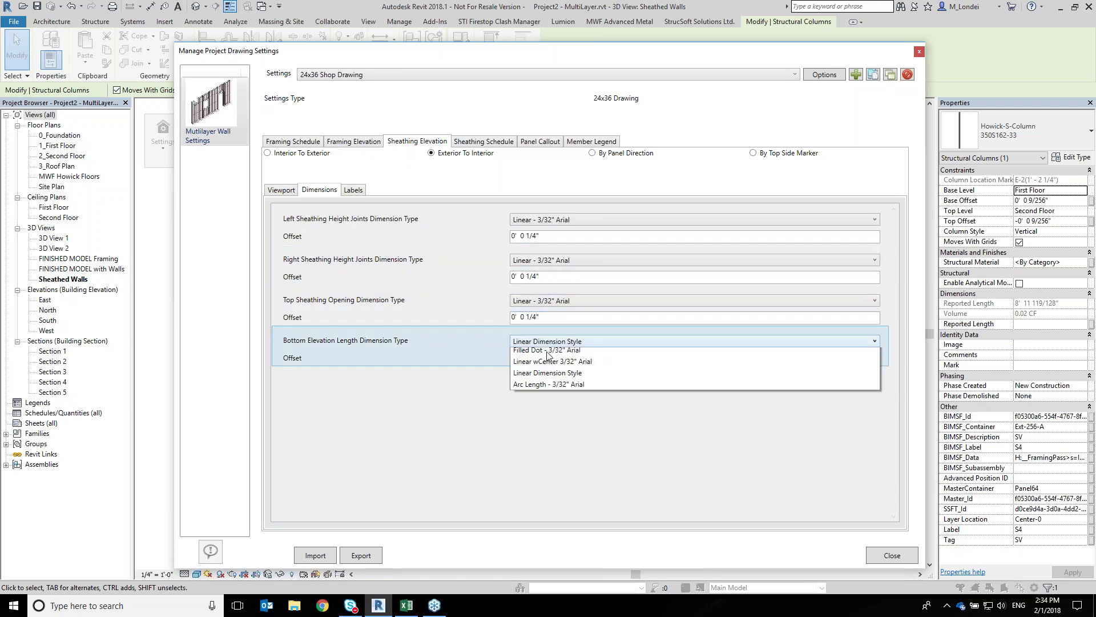
{"action": "left_click", "coordinate": [540, 379]}
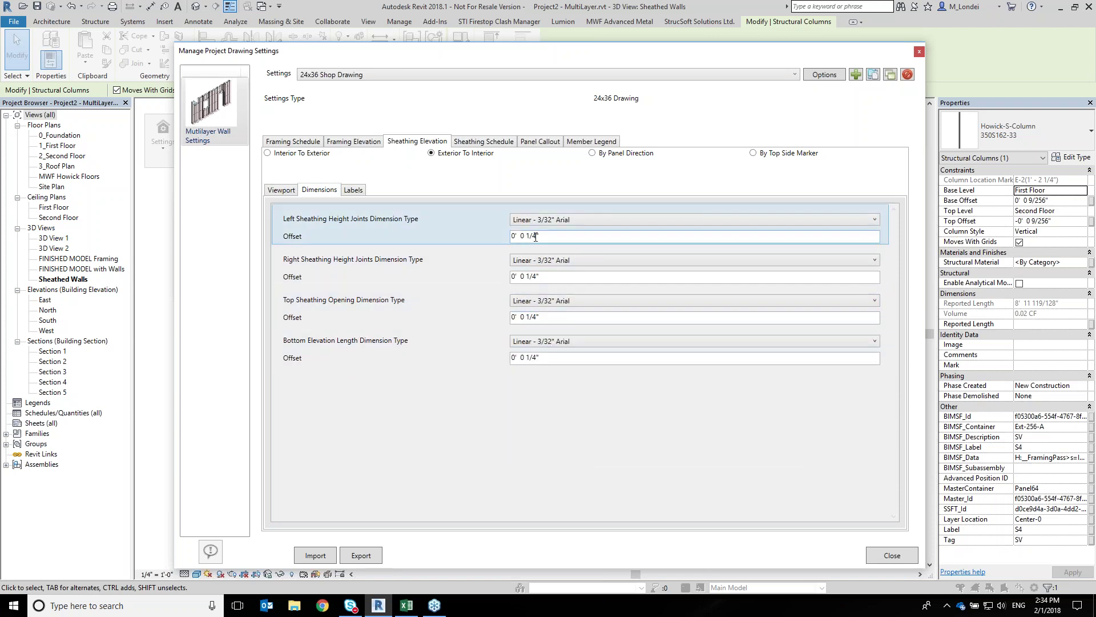
Set the left sheathing height joints offset to 1/8" and check the Sheathing Elevation's label and viewport settings
{"action": "key", "text": "BackSpace"}
{"action": "type", "text": "8"}
{"action": "key", "text": "Tab"}
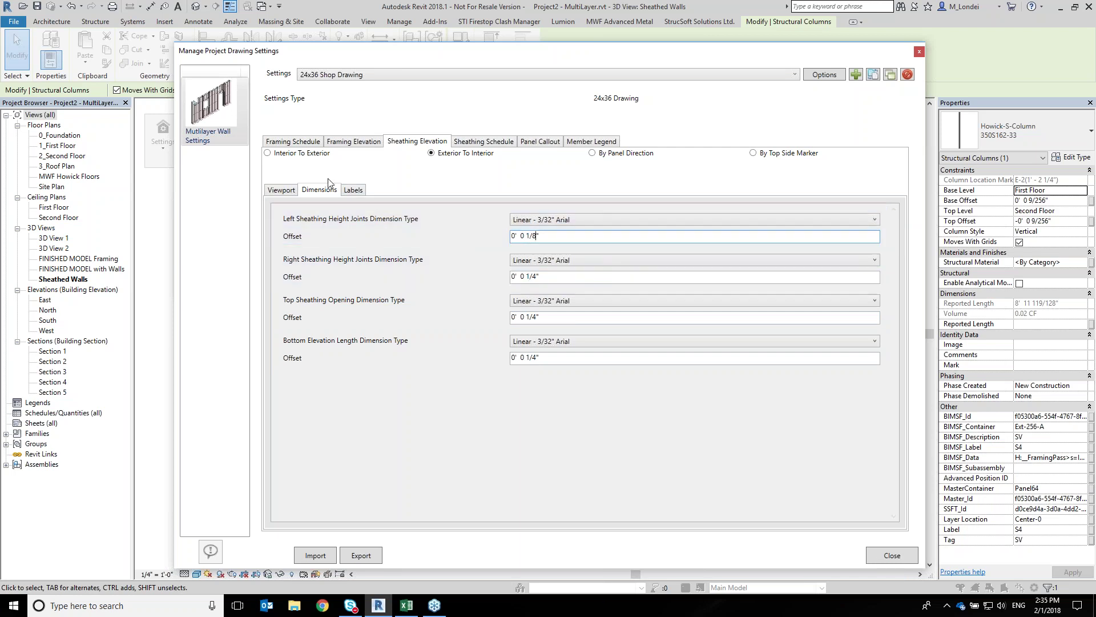
{"action": "left_click", "coordinate": [353, 190]}
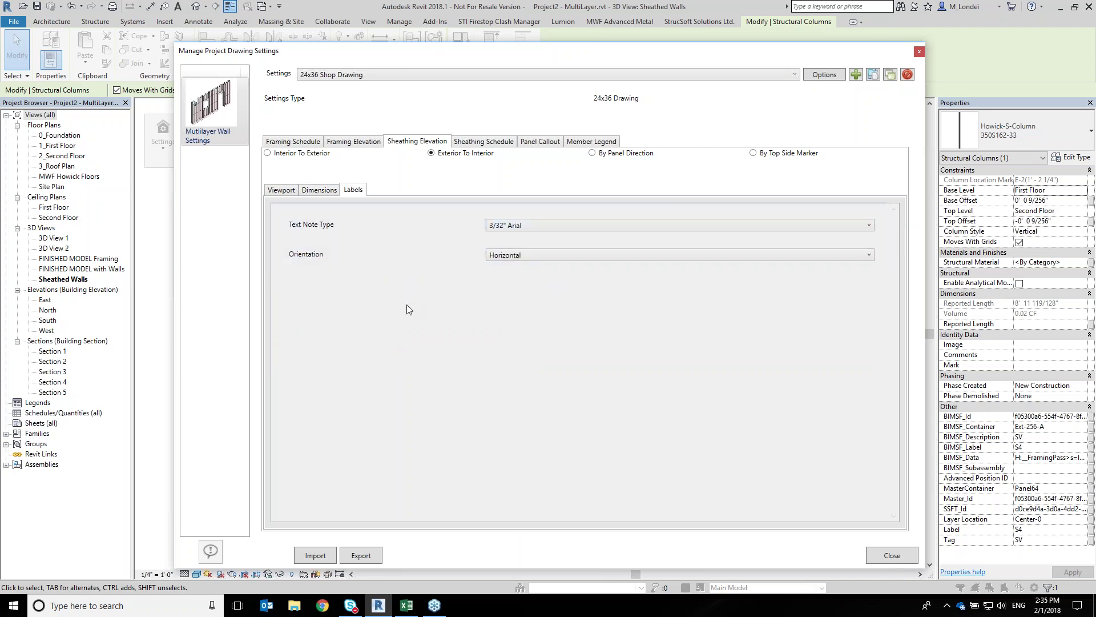
{"action": "left_click", "coordinate": [283, 191]}
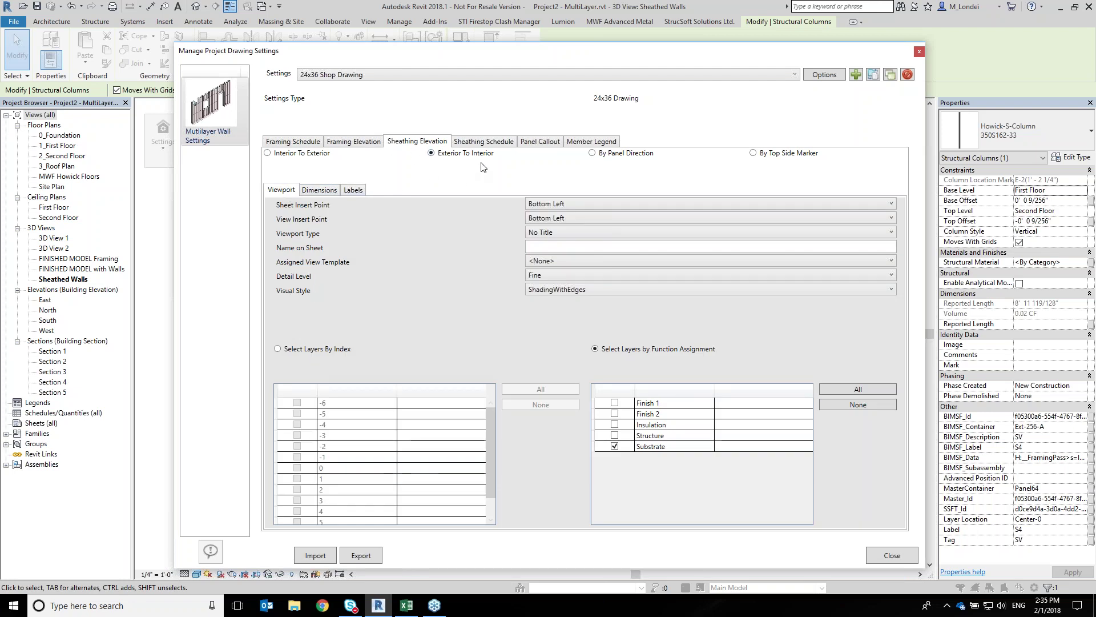
Set the Sheathing Schedule's title, header and body text notes to 3/32" Arial and check its Label and BIMSF_SheetHeight data columns
{"action": "left_click", "coordinate": [481, 145]}
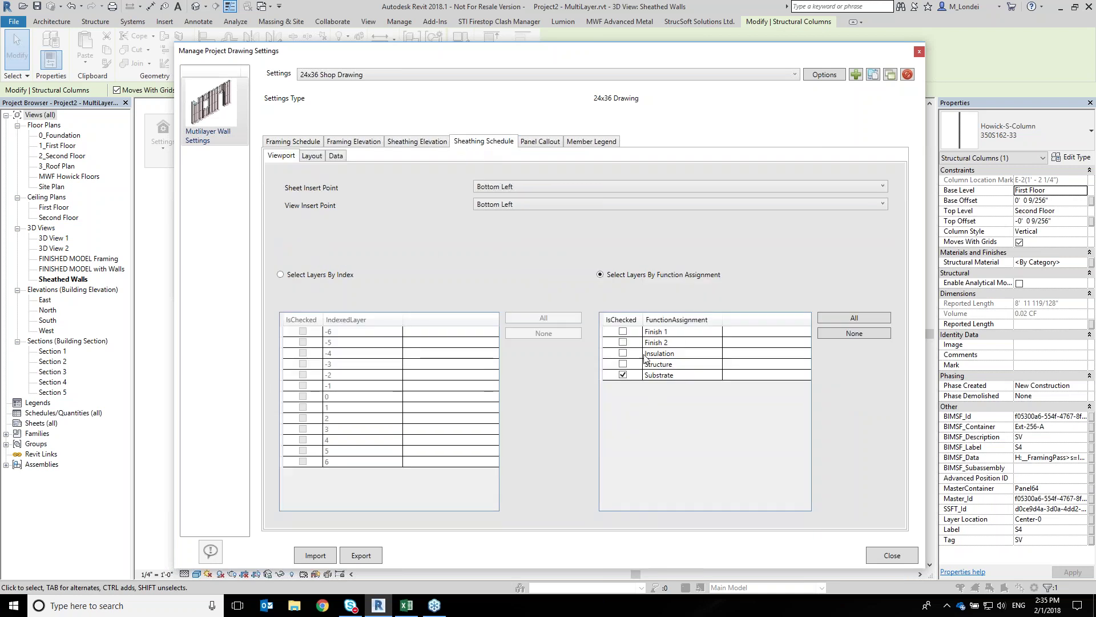
{"action": "left_click", "coordinate": [311, 155]}
{"action": "left_click", "coordinate": [614, 222]}
{"action": "left_click", "coordinate": [602, 249]}
{"action": "left_click", "coordinate": [605, 263]}
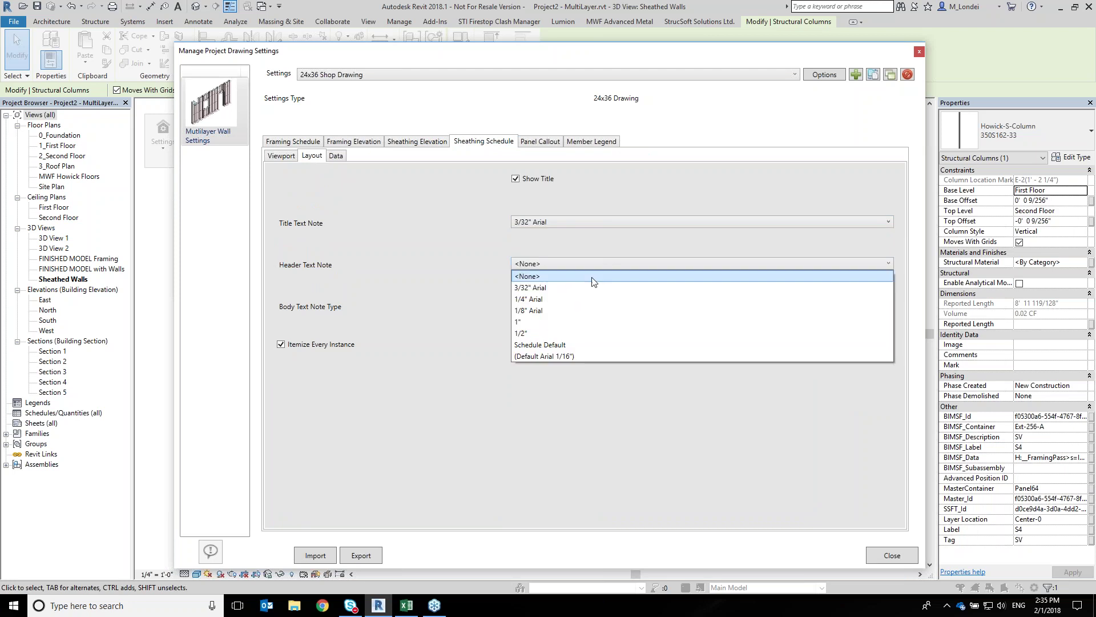
{"action": "left_click", "coordinate": [571, 286]}
{"action": "left_click", "coordinate": [615, 304]}
{"action": "left_click", "coordinate": [595, 329]}
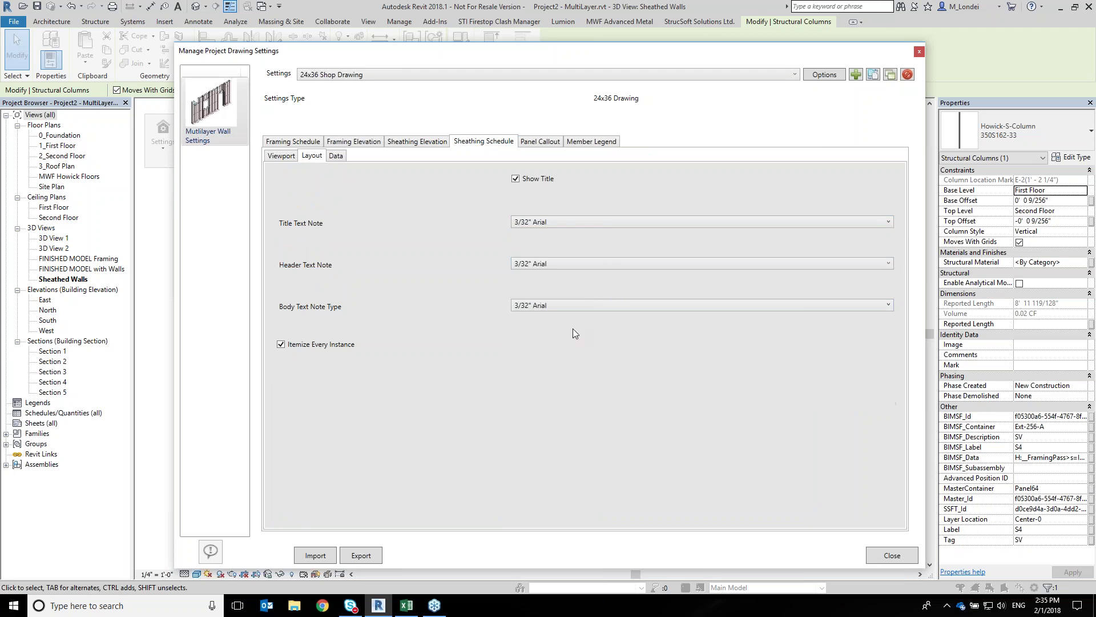
{"action": "left_click", "coordinate": [337, 155]}
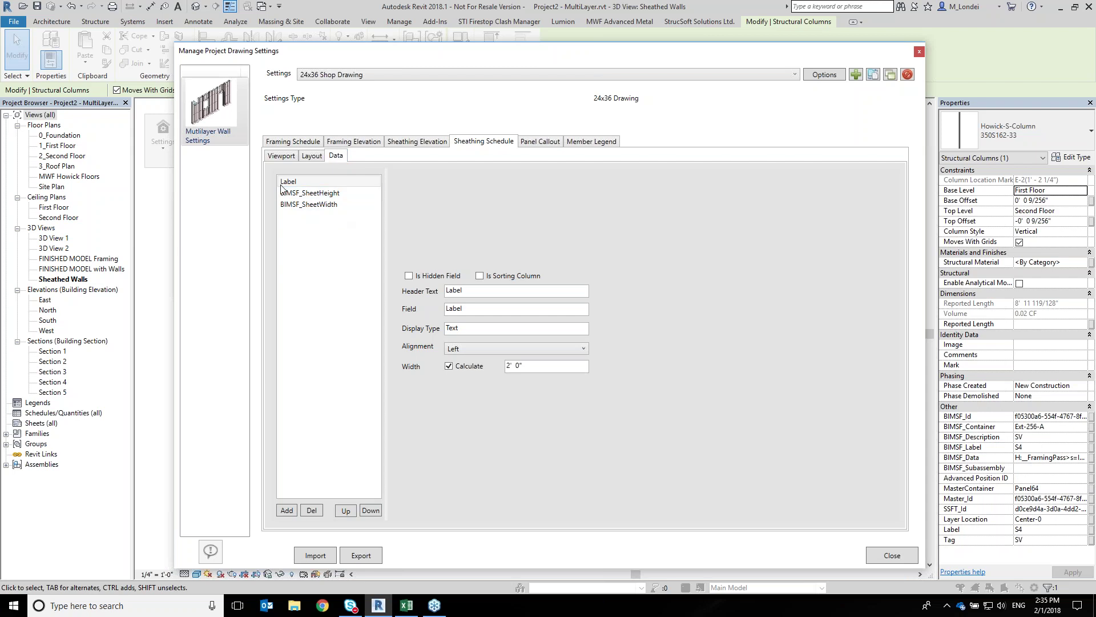
{"action": "left_click", "coordinate": [320, 193]}
Set the Panel Callout's viewport type to No Title
{"action": "left_click", "coordinate": [537, 143]}
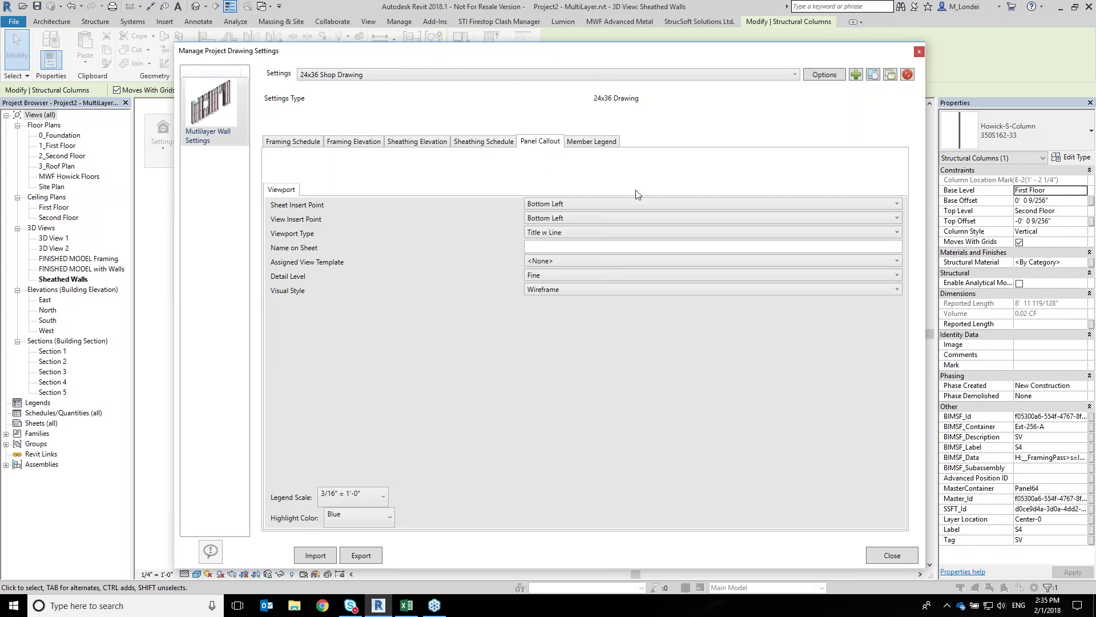
{"action": "left_click", "coordinate": [557, 232]}
{"action": "left_click", "coordinate": [560, 279]}
Set the Member Legend's callout text note type to 1/4" Arial and callout view scale to 3/16" = 1'-0", and return to the Panel Callout settings
{"action": "left_click", "coordinate": [608, 141]}
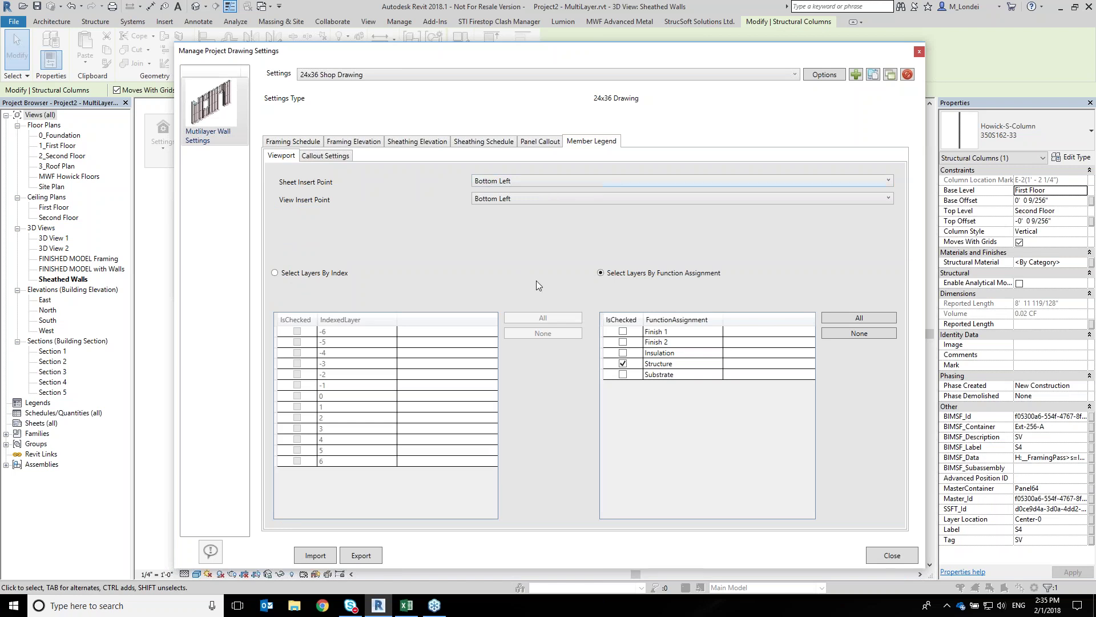
{"action": "left_click", "coordinate": [340, 159]}
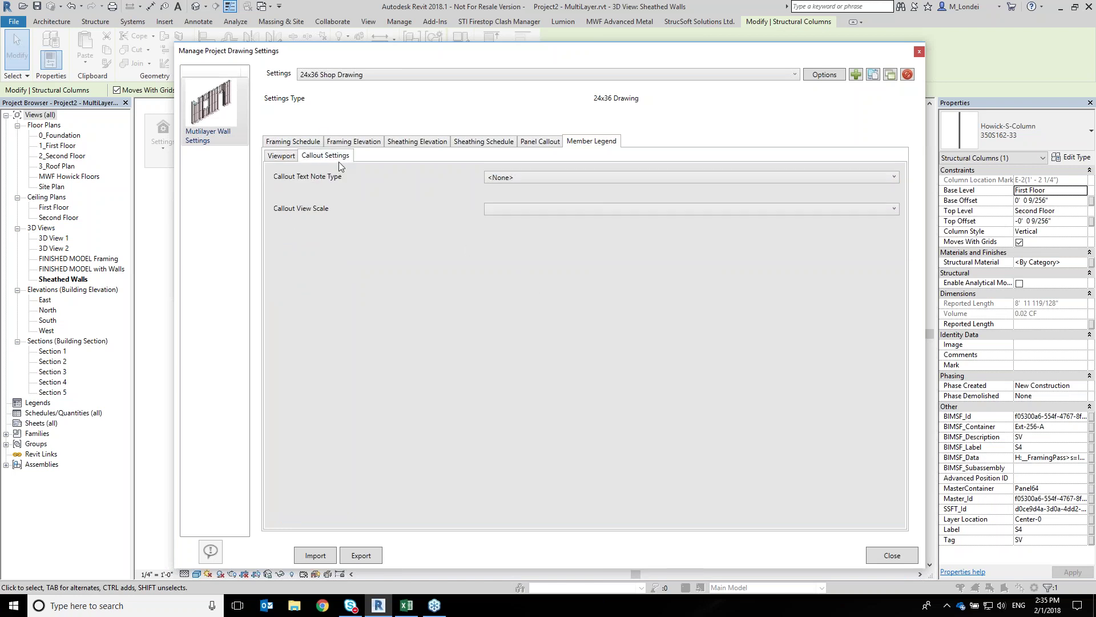
{"action": "left_click", "coordinate": [501, 179]}
{"action": "left_click", "coordinate": [542, 213]}
{"action": "left_click", "coordinate": [513, 208]}
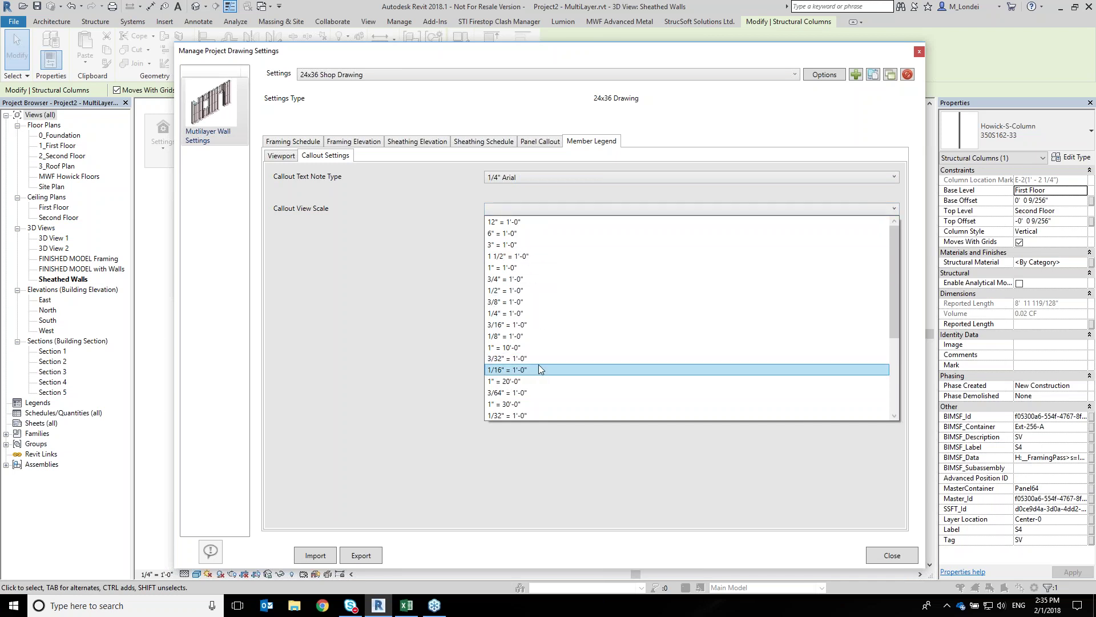
{"action": "left_click", "coordinate": [552, 324]}
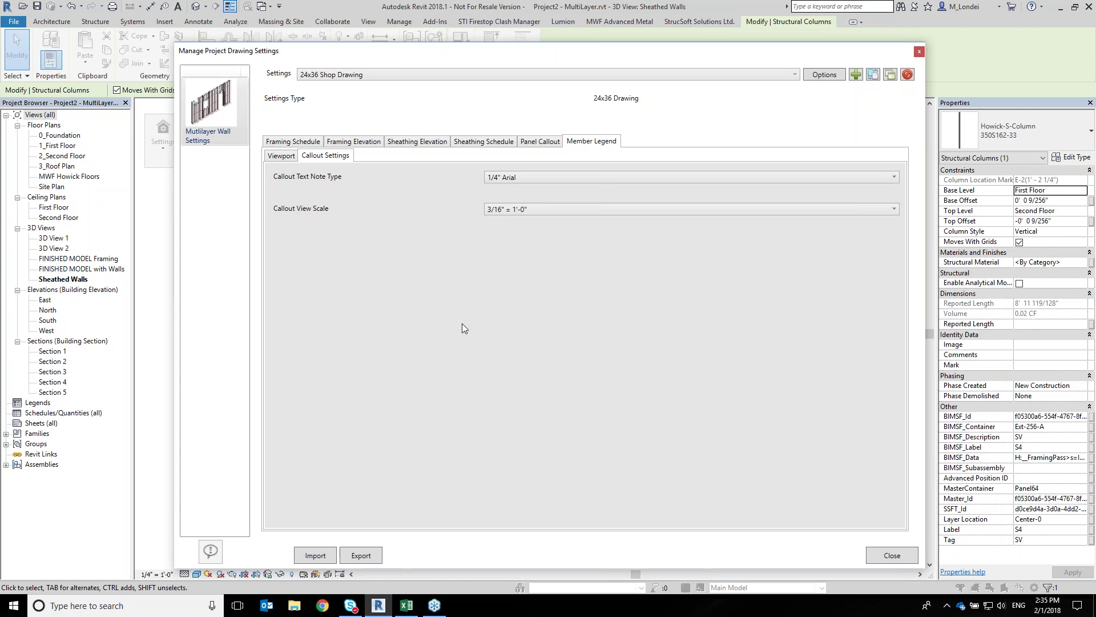
{"action": "left_click", "coordinate": [549, 143]}
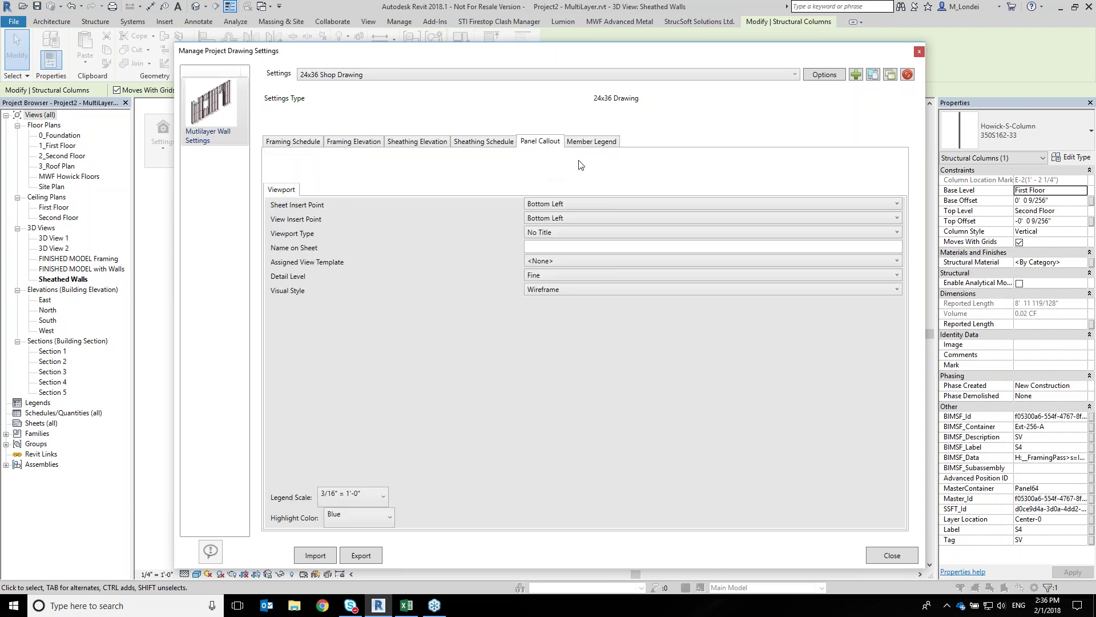
Set the Panel Callout's legend scale to 1" = 1'-0" and save the changes to the 24x36 Shop Drawing settings
{"action": "left_click", "coordinate": [360, 502]}
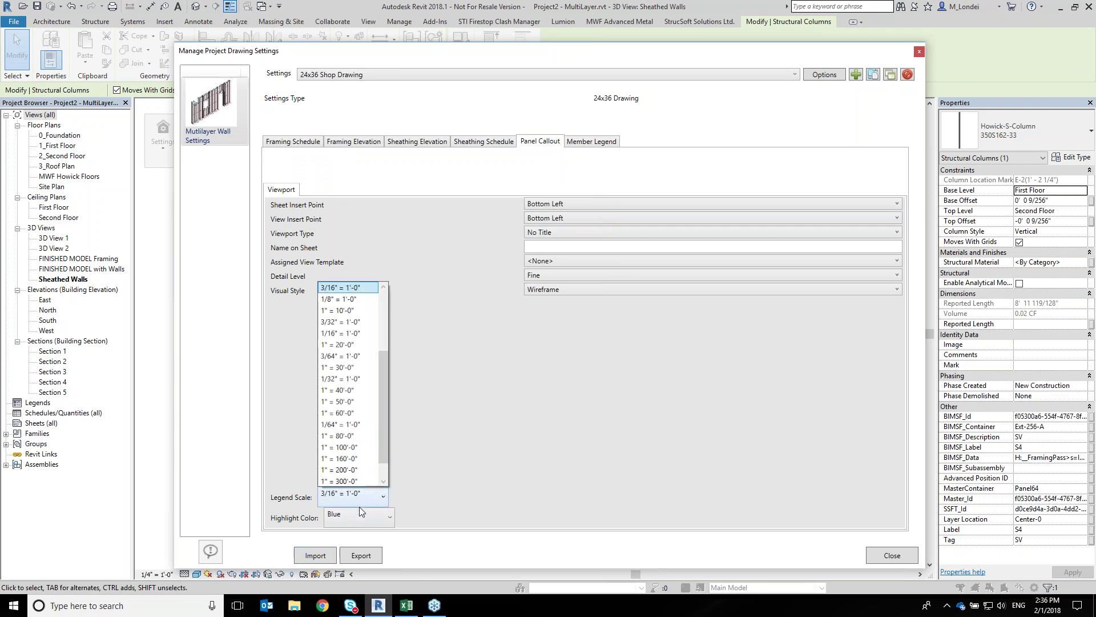
{"action": "left_click_drag", "start_coordinate": [383, 362], "coordinate": [389, 314]}
{"action": "left_click", "coordinate": [375, 314]}
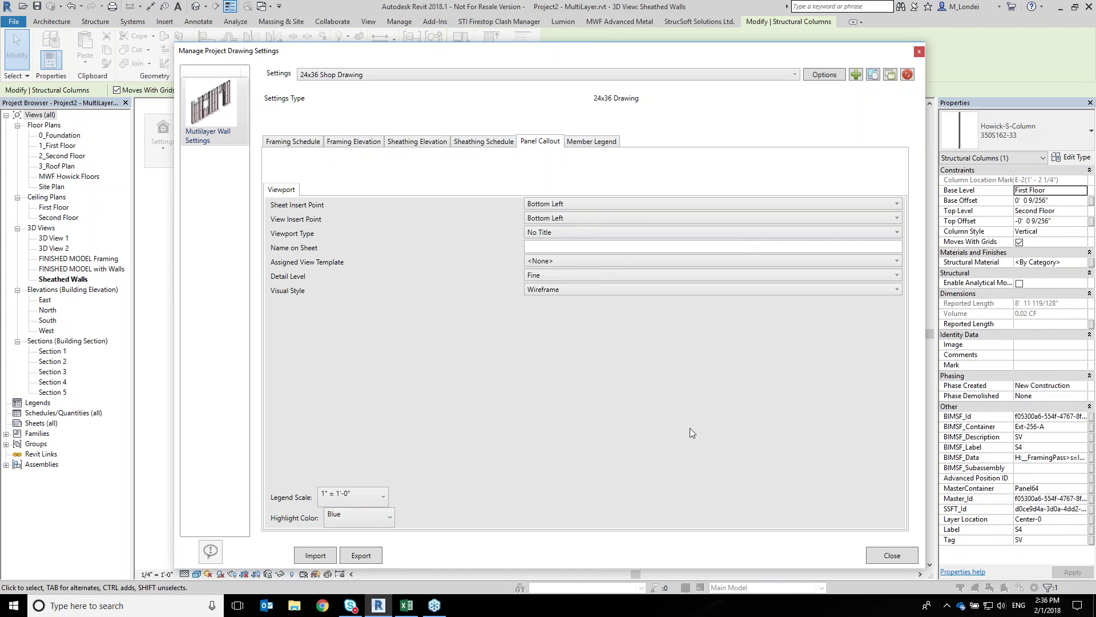
{"action": "left_click", "coordinate": [882, 557]}
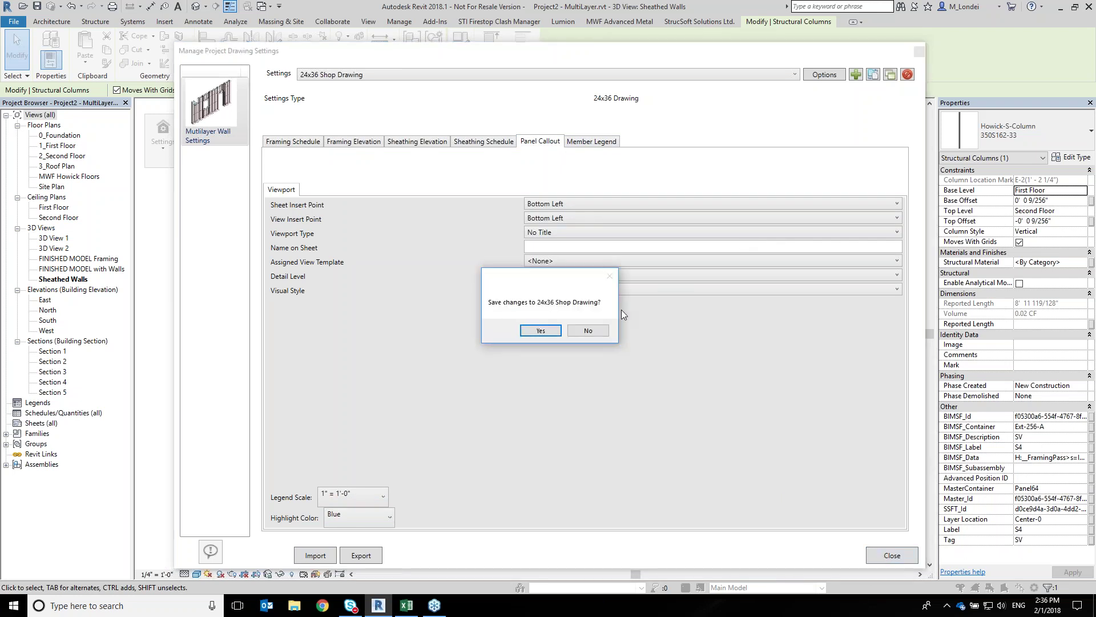
{"action": "left_click", "coordinate": [540, 331]}
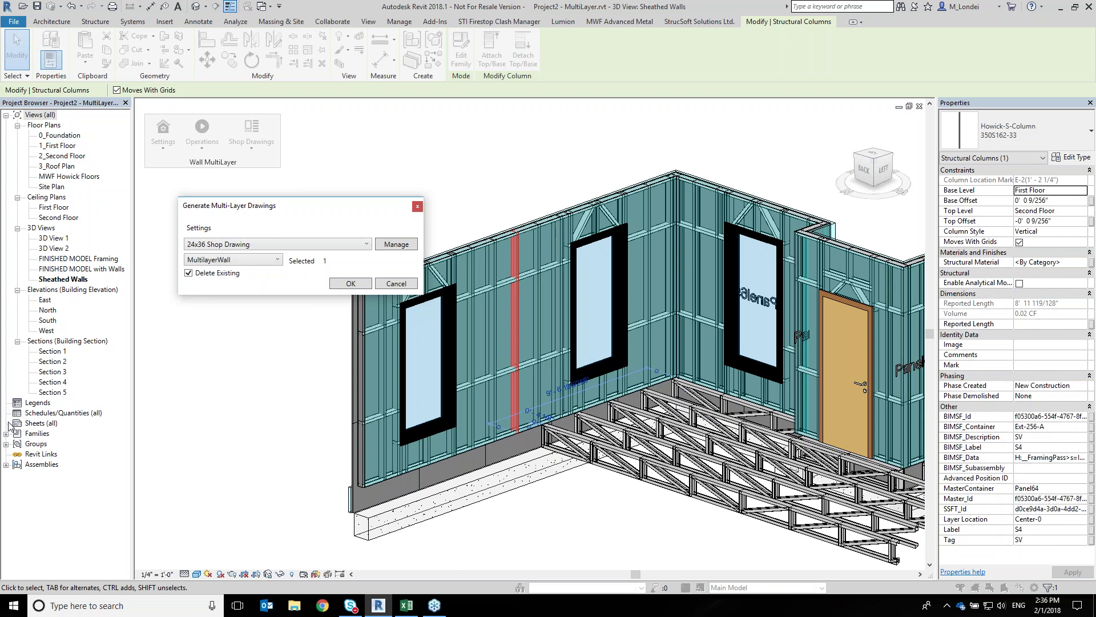
Generate the multilayer wall drawings with the 24x36 Shop Drawing settings and open sheet 64
{"action": "left_click", "coordinate": [356, 284]}
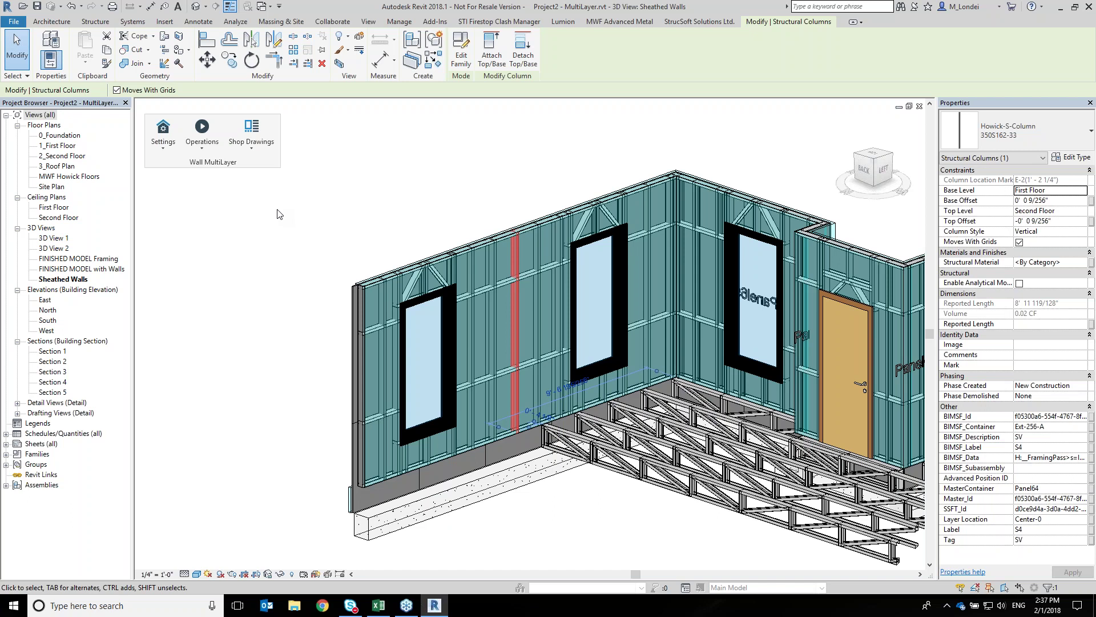
{"action": "left_click", "coordinate": [307, 201]}
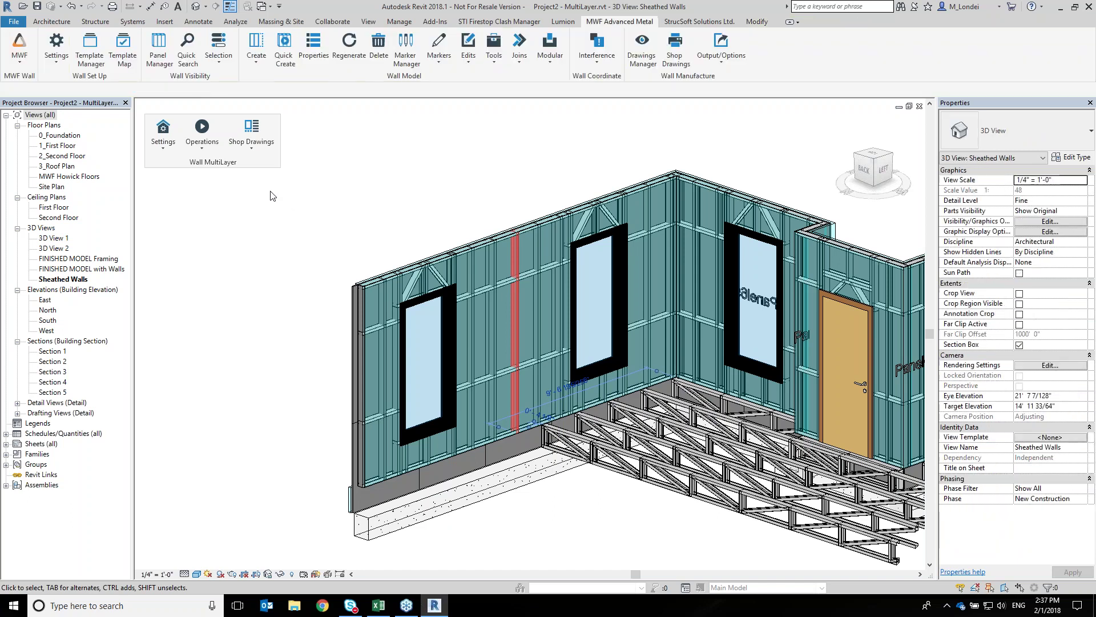
{"action": "double_click", "coordinate": [34, 444]}
{"action": "left_click", "coordinate": [47, 454]}
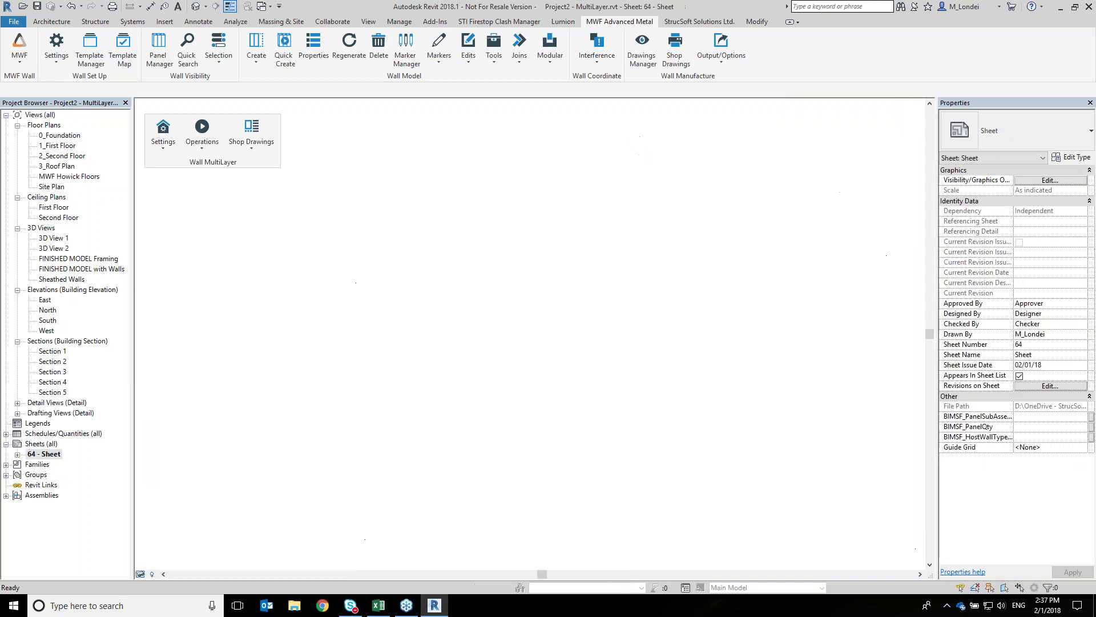
Set the panel callout viewport's view scale to 1/4" = 1'-0" and move it above the schedules, beside the framing elevation
{"action": "left_click", "coordinate": [417, 278]}
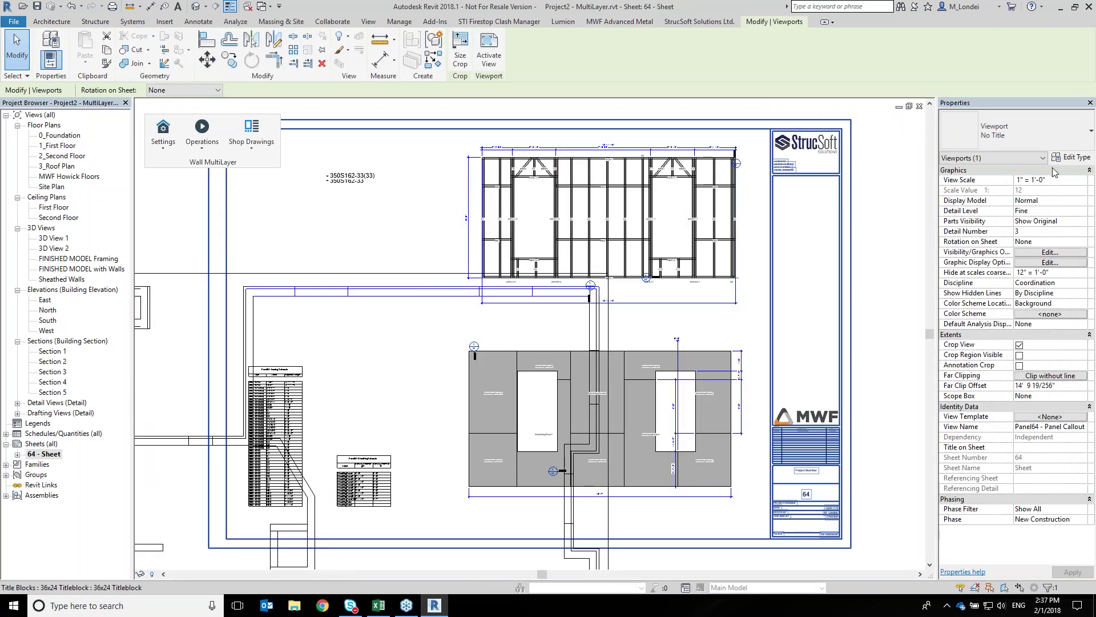
{"action": "left_click", "coordinate": [1082, 180]}
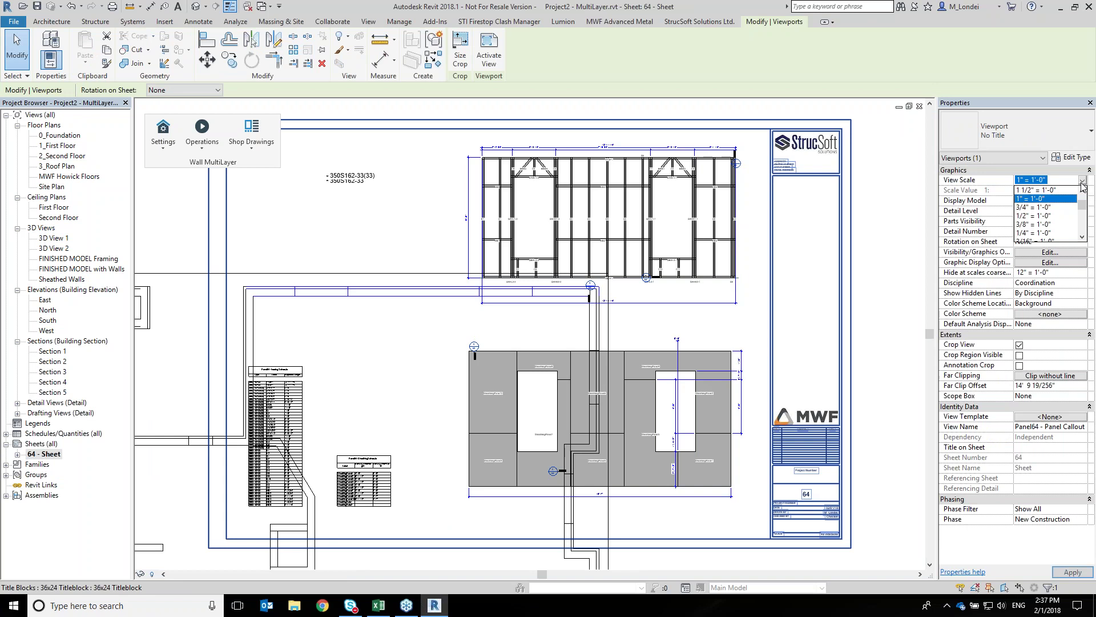
{"action": "left_click", "coordinate": [1042, 233]}
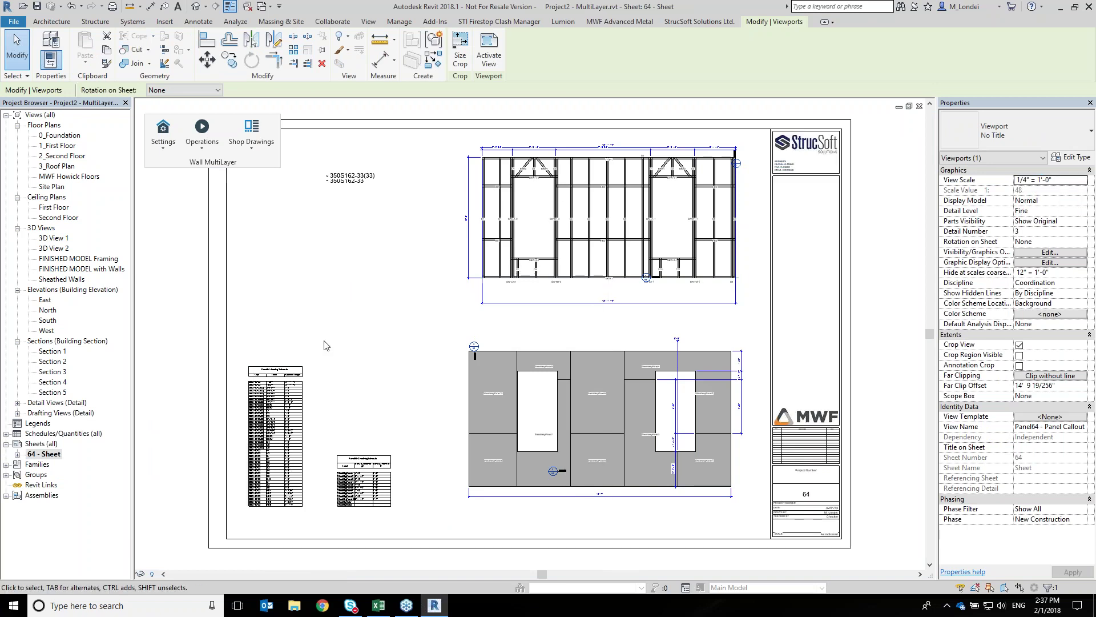
{"action": "scroll", "coordinate": [380, 353], "scroll_direction": "down", "scroll_amount": 5}
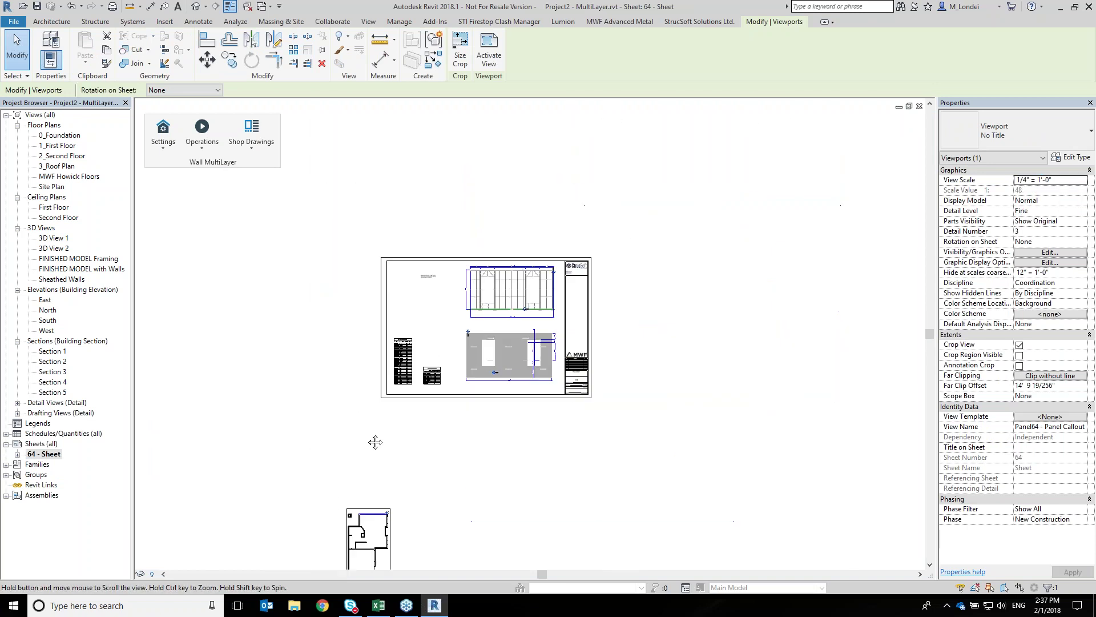
{"action": "left_click_drag", "start_coordinate": [424, 422], "coordinate": [519, 229]}
{"action": "scroll", "coordinate": [490, 228], "scroll_direction": "up", "scroll_amount": 2}
{"action": "left_click", "coordinate": [518, 158]}
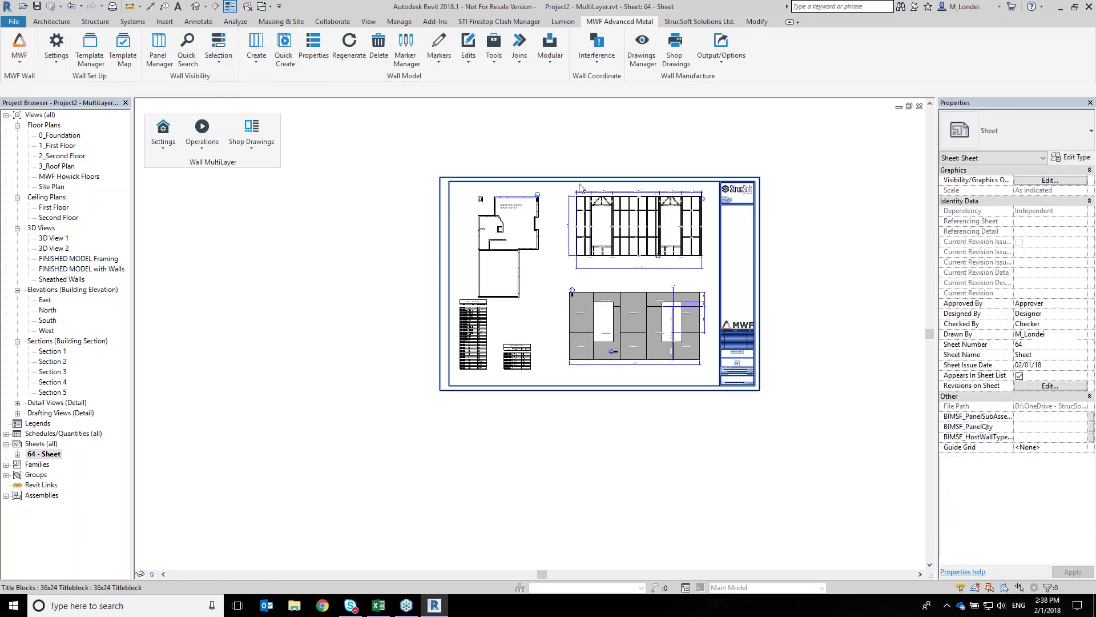
Activate the framing elevation viewport, raise the overall length dimension clear of the opening dimensions, and deactivate the view
{"action": "scroll", "coordinate": [639, 270], "scroll_direction": "up", "scroll_amount": 5}
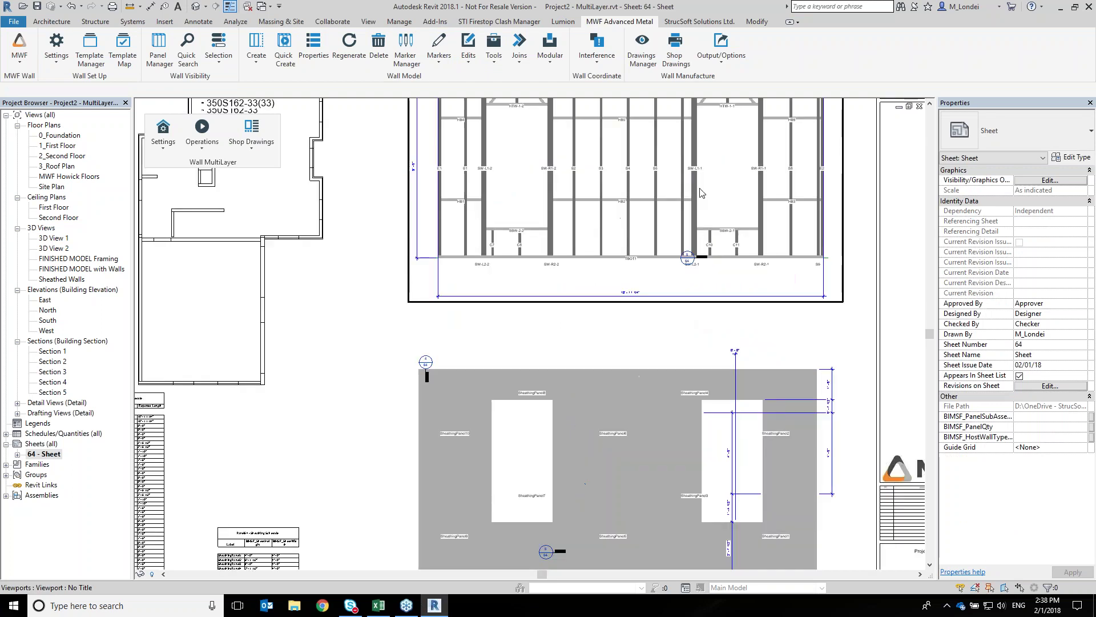
{"action": "scroll", "coordinate": [711, 175], "scroll_direction": "down", "scroll_amount": 4}
{"action": "scroll", "coordinate": [717, 129], "scroll_direction": "up", "scroll_amount": 4}
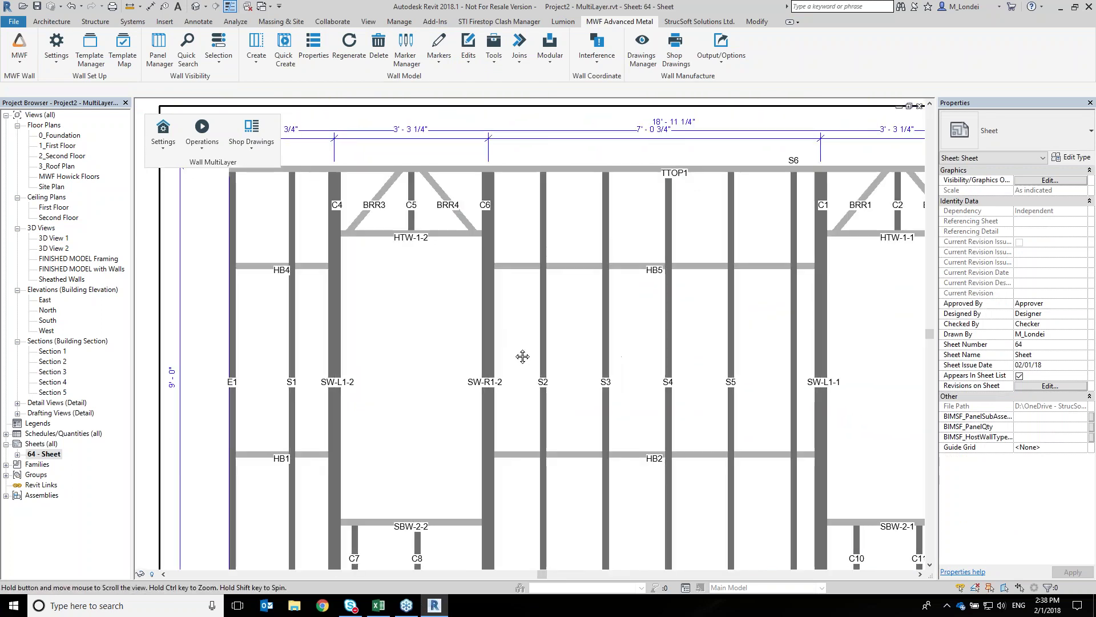
{"action": "double_click", "coordinate": [771, 173]}
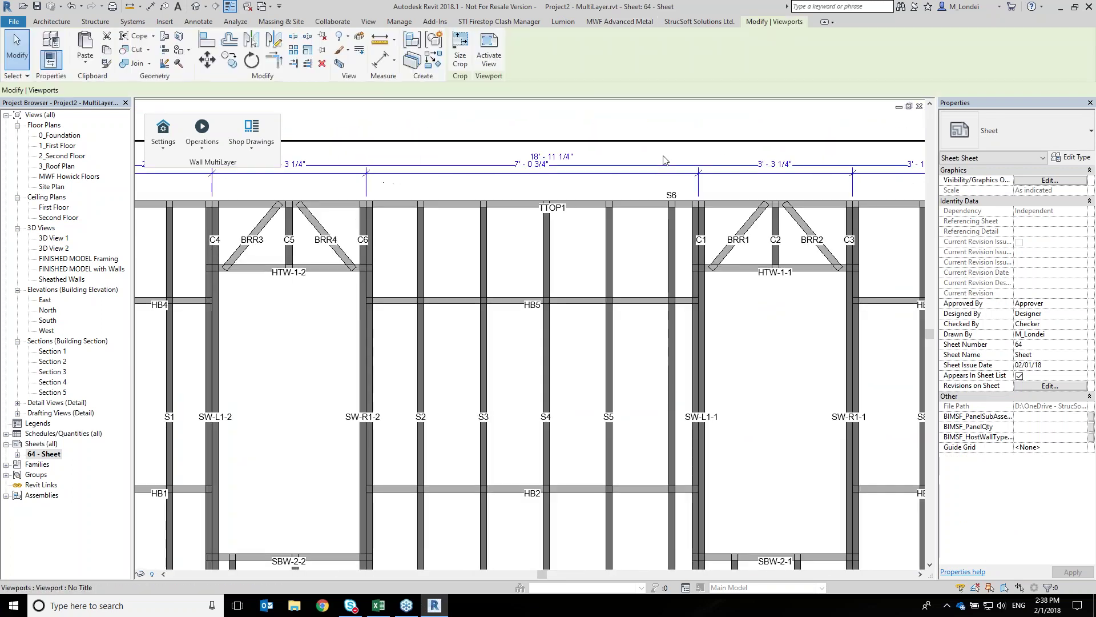
{"action": "left_click", "coordinate": [640, 164]}
{"action": "left_click_drag", "start_coordinate": [635, 165], "coordinate": [645, 145]}
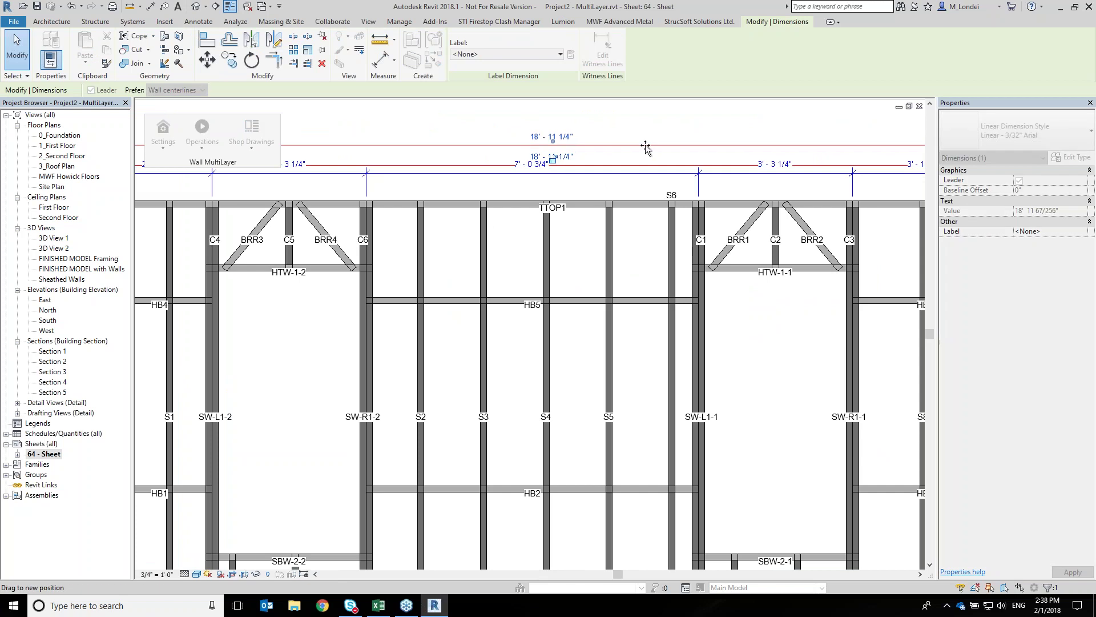
{"action": "right_click", "coordinate": [659, 131]}
{"action": "left_click", "coordinate": [713, 179]}
Examine the framing elevation's member labels and dimensions and the sheathing elevation's panel labels, joints and dimensions
{"action": "scroll", "coordinate": [447, 342], "scroll_direction": "up", "scroll_amount": 3}
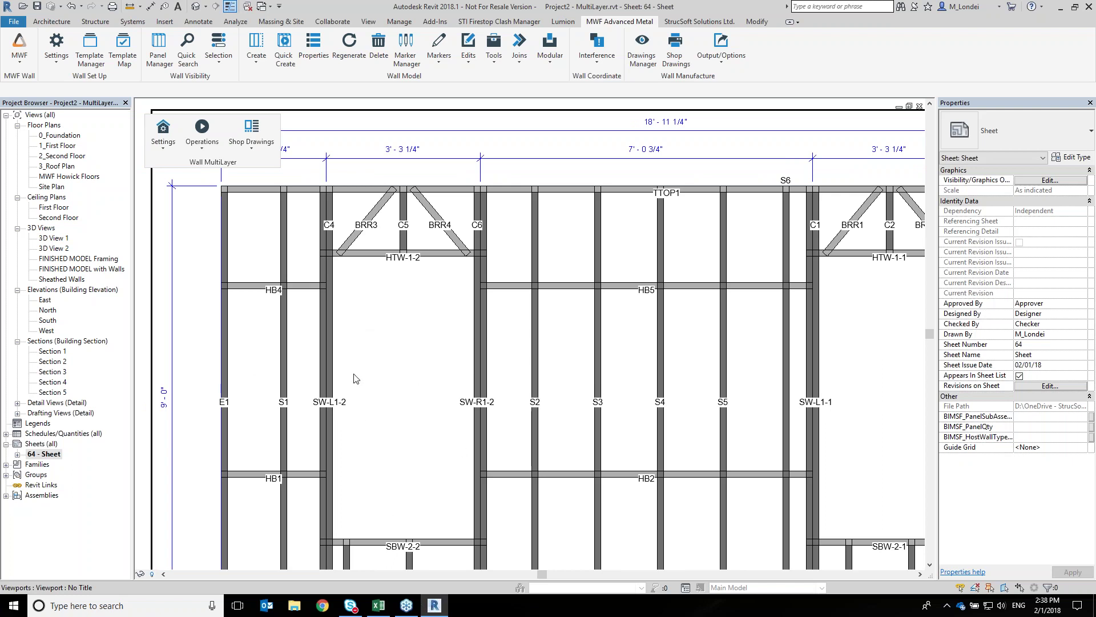
{"action": "scroll", "coordinate": [443, 360], "scroll_direction": "down", "scroll_amount": 3}
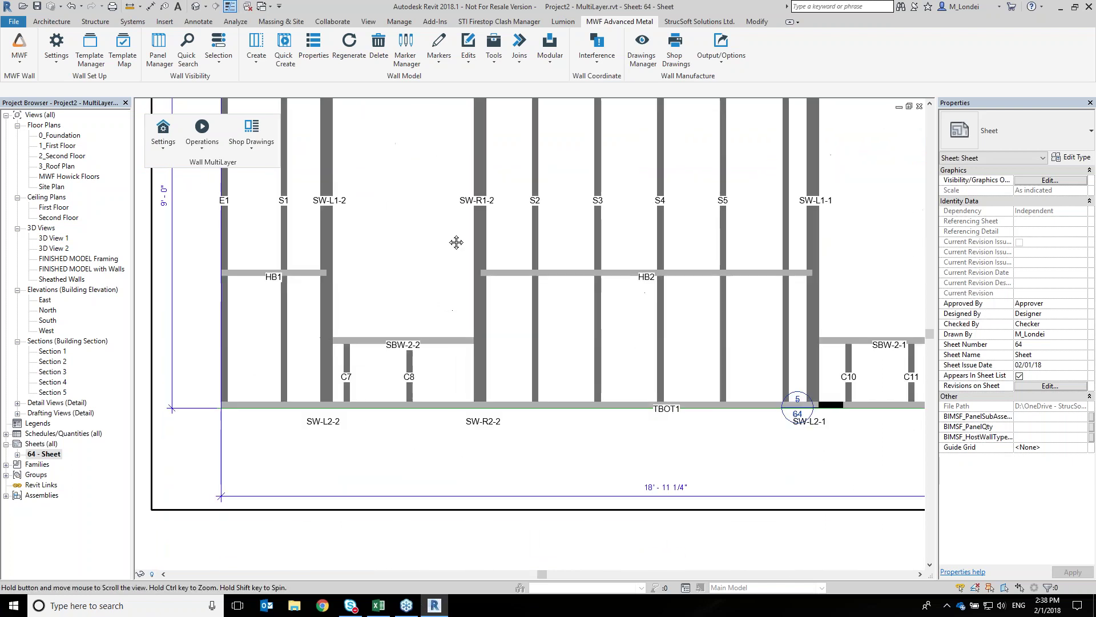
{"action": "scroll", "coordinate": [358, 313], "scroll_direction": "up", "scroll_amount": 3}
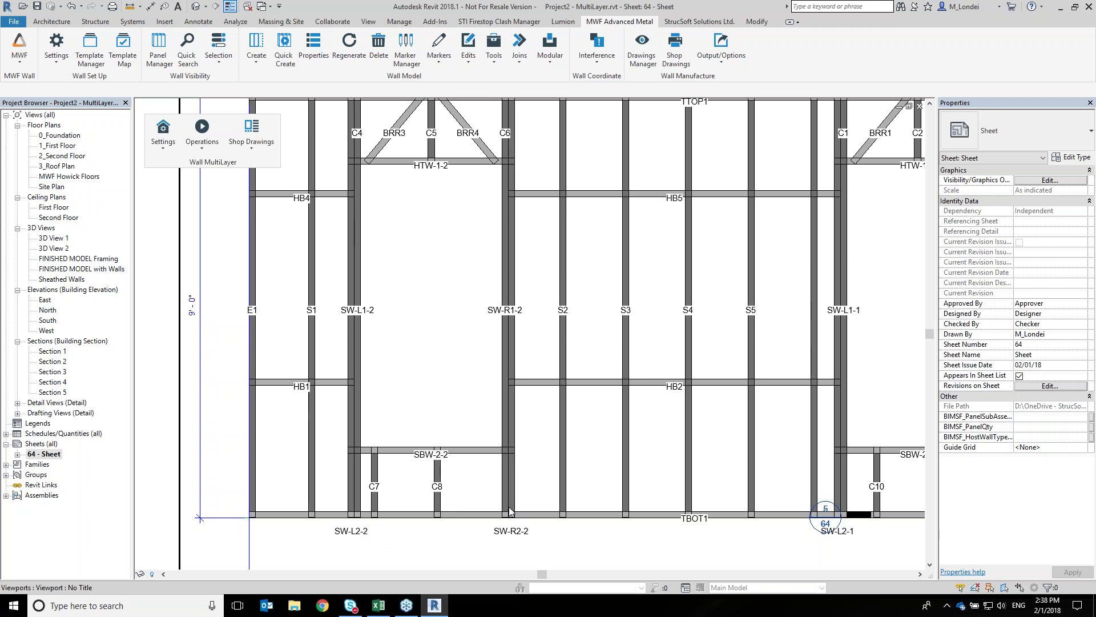
{"action": "middle_click_drag", "start_coordinate": [549, 457], "coordinate": [380, 466]}
{"action": "scroll", "coordinate": [552, 394], "scroll_direction": "down", "scroll_amount": 1}
{"action": "mouse_move", "coordinate": [516, 401]}
{"action": "middle_mouse_down"}
{"action": "mouse_move", "coordinate": [570, 379]}
{"action": "mouse_move", "coordinate": [608, 262]}
{"action": "middle_mouse_up"}
{"action": "middle_click_drag", "start_coordinate": [571, 509], "coordinate": [571, 226]}
{"action": "mouse_move", "coordinate": [523, 514]}
{"action": "middle_mouse_down"}
{"action": "mouse_move", "coordinate": [519, 391]}
{"action": "mouse_move", "coordinate": [460, 430]}
{"action": "middle_mouse_up"}
{"action": "scroll", "coordinate": [464, 434], "scroll_direction": "up", "scroll_amount": 2}
{"action": "scroll", "coordinate": [464, 433], "scroll_direction": "down", "scroll_amount": 3}
{"action": "middle_click_drag", "start_coordinate": [283, 446], "coordinate": [245, 446]}
{"action": "scroll", "coordinate": [245, 445], "scroll_direction": "up", "scroll_amount": 1}
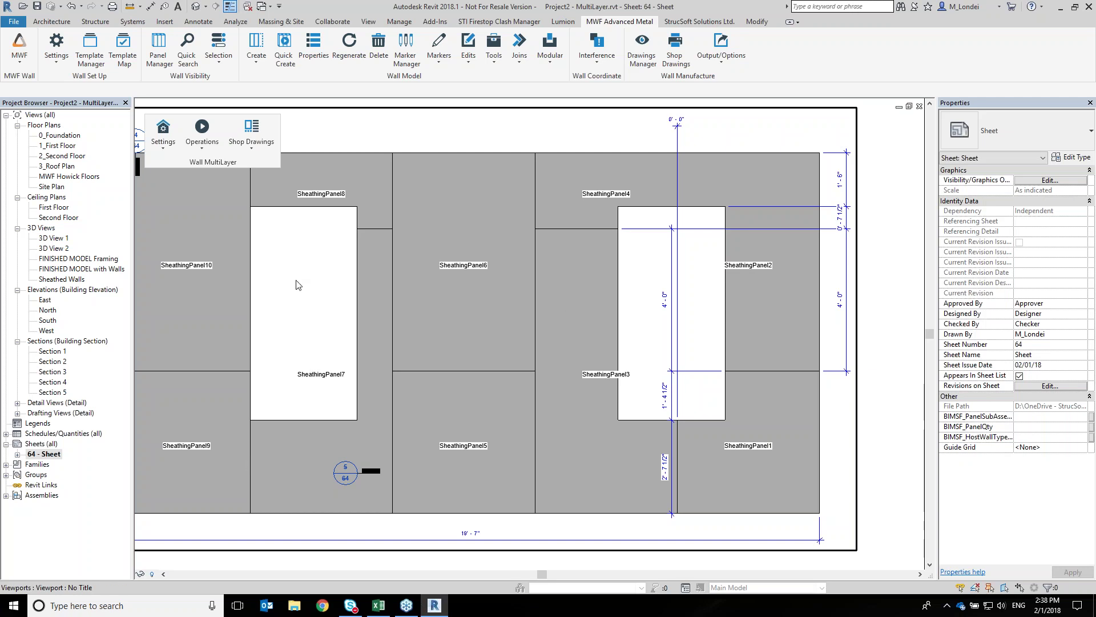
{"action": "scroll", "coordinate": [445, 296], "scroll_direction": "down", "scroll_amount": 5}
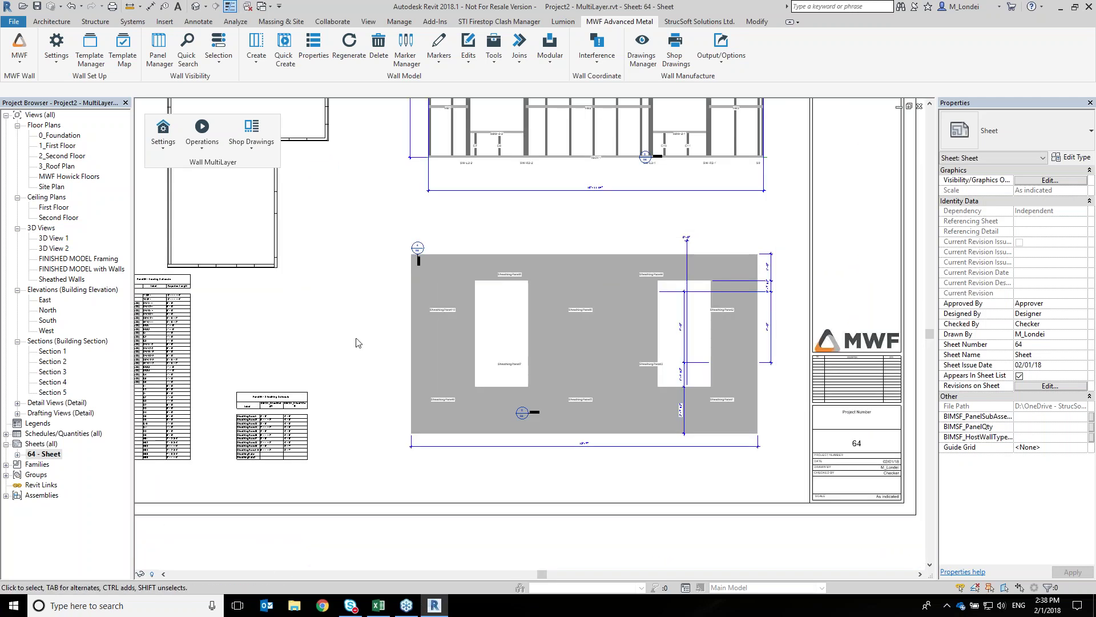
Move the 350S162-33(33) member legend entry up so it no longer overlaps the 350S162-33 entry
{"action": "middle_click_drag", "start_coordinate": [347, 336], "coordinate": [607, 600]}
{"action": "scroll", "coordinate": [538, 349], "scroll_direction": "up", "scroll_amount": 3}
{"action": "middle_click_drag", "start_coordinate": [551, 430], "coordinate": [529, 419]}
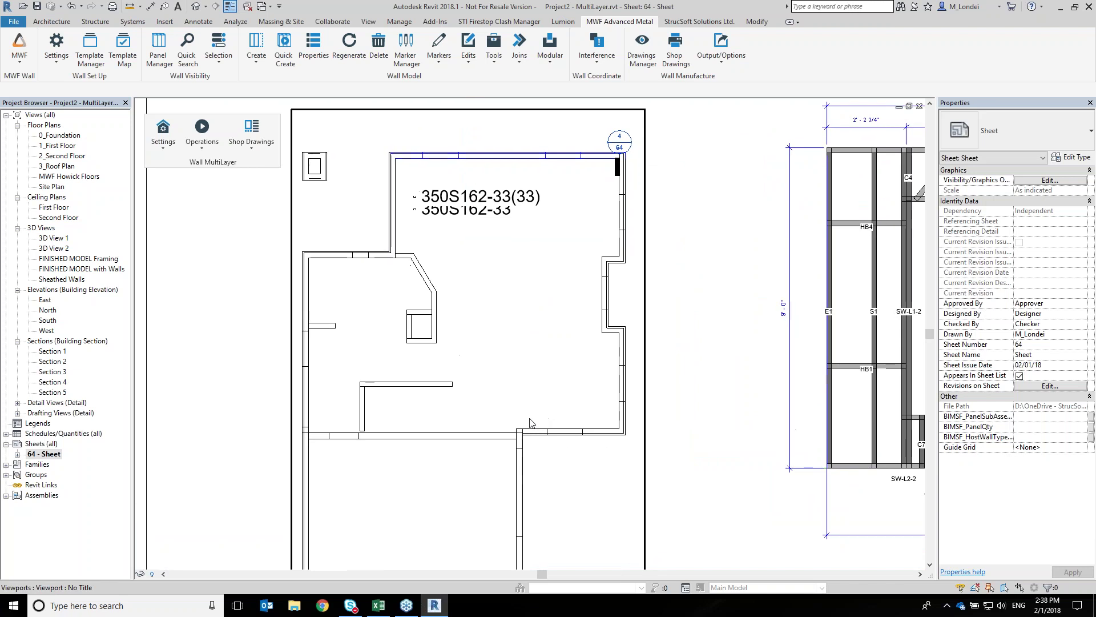
{"action": "scroll", "coordinate": [511, 242], "scroll_direction": "up", "scroll_amount": 3}
{"action": "middle_click_drag", "start_coordinate": [317, 224], "coordinate": [402, 296]}
{"action": "left_click", "coordinate": [401, 295]}
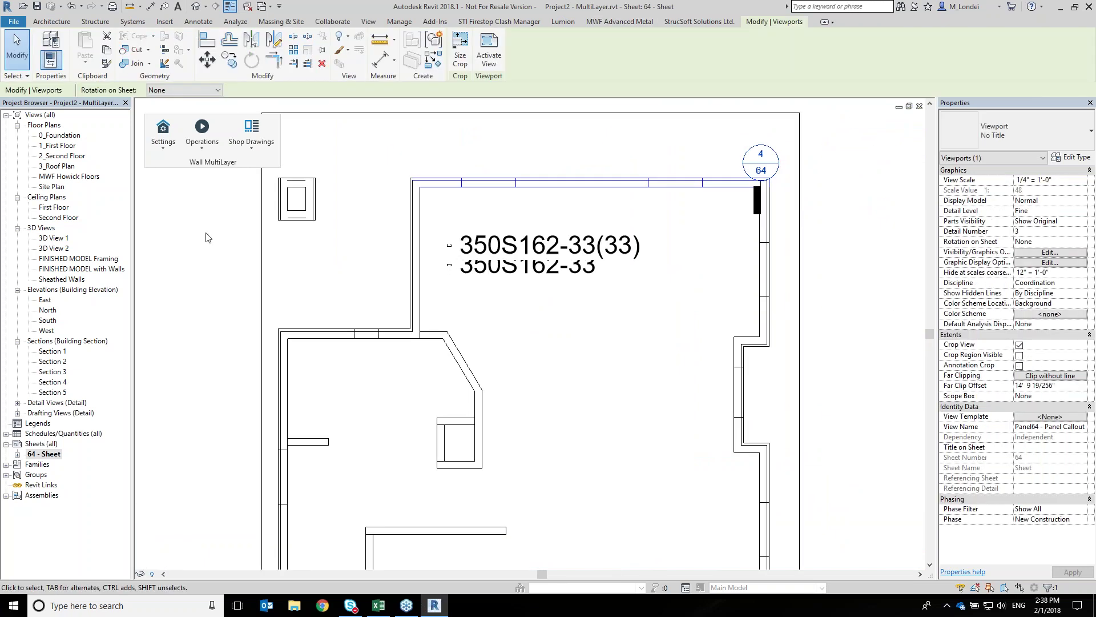
{"action": "left_click", "coordinate": [207, 237]}
{"action": "left_click_drag", "start_coordinate": [212, 234], "coordinate": [671, 276]}
{"action": "left_click", "coordinate": [631, 251]}
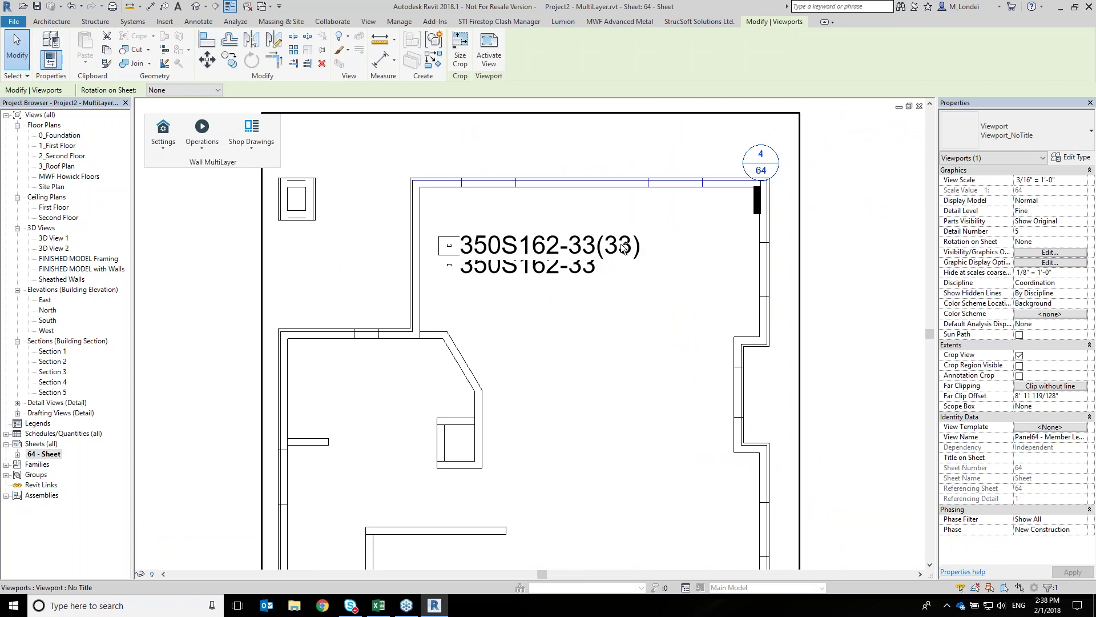
{"action": "left_click", "coordinate": [204, 257]}
{"action": "left_click_drag", "start_coordinate": [205, 193], "coordinate": [752, 279]}
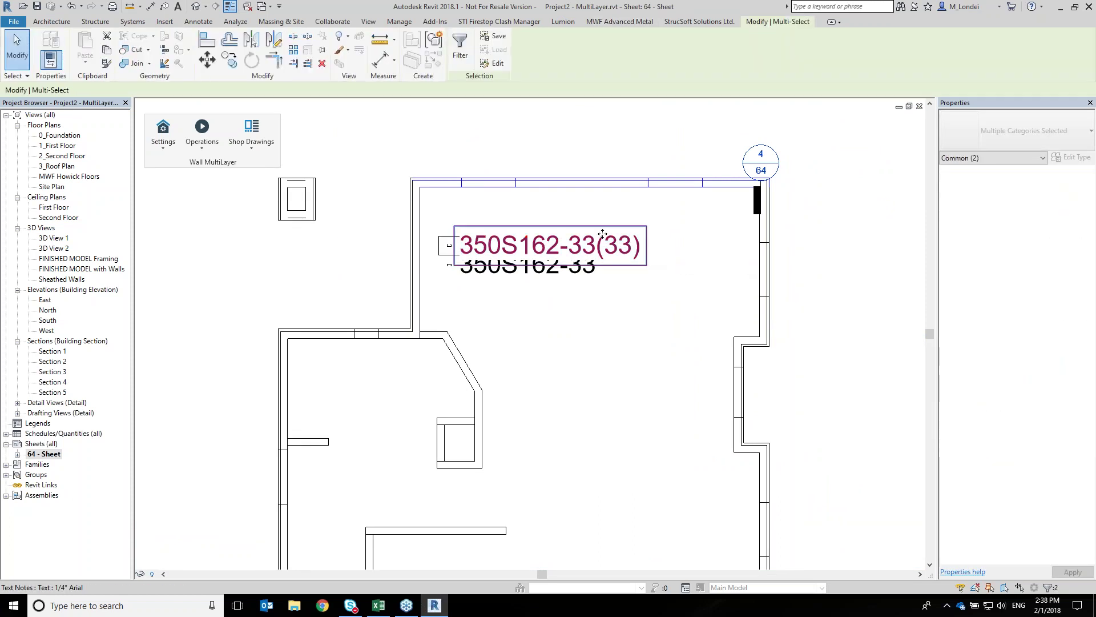
{"action": "left_click_drag", "start_coordinate": [606, 215], "coordinate": [606, 210]}
Temporarily hide the panel callout viewport behind the member legend
{"action": "left_click", "coordinate": [369, 275]}
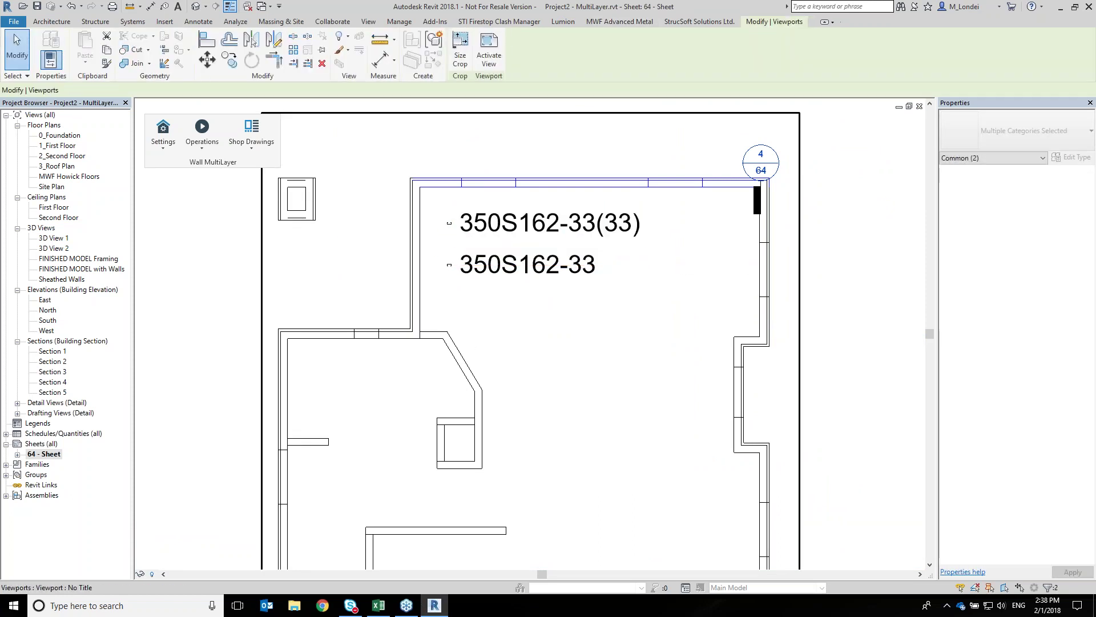
{"action": "scroll", "coordinate": [430, 269], "scroll_direction": "up", "scroll_amount": 1}
{"action": "scroll", "coordinate": [430, 268], "scroll_direction": "up", "scroll_amount": 2}
{"action": "scroll", "coordinate": [432, 265], "scroll_direction": "up", "scroll_amount": 1}
{"action": "middle_click_drag", "start_coordinate": [432, 266], "coordinate": [428, 341]}
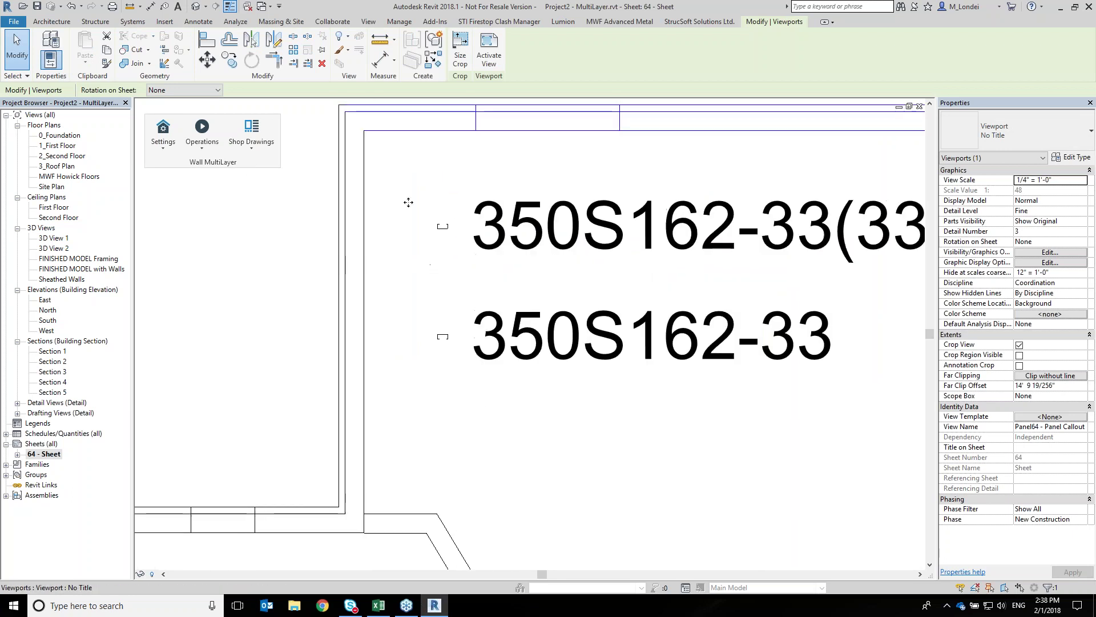
{"action": "middle_click_drag", "start_coordinate": [275, 201], "coordinate": [303, 289]}
{"action": "key", "text": "h"}
{"action": "key", "text": "h"}
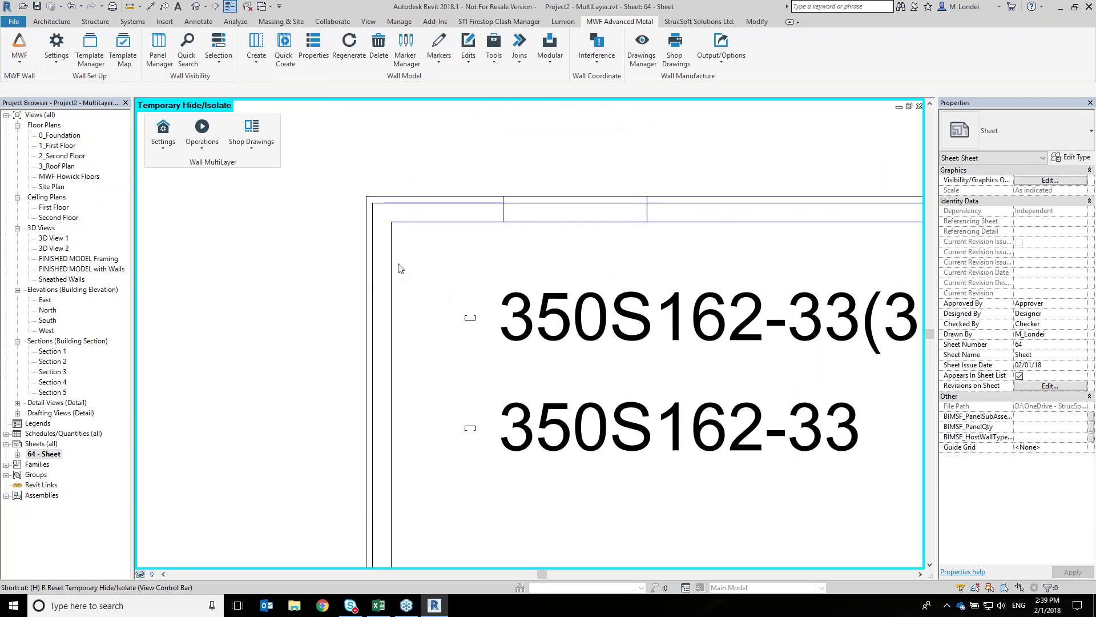
Set both member legend section viewports to a view scale of 1/2" = 1'-0" and align them beside their text labels
{"action": "left_click_drag", "start_coordinate": [350, 133], "coordinate": [507, 481]}
{"action": "left_click", "coordinate": [1083, 181]}
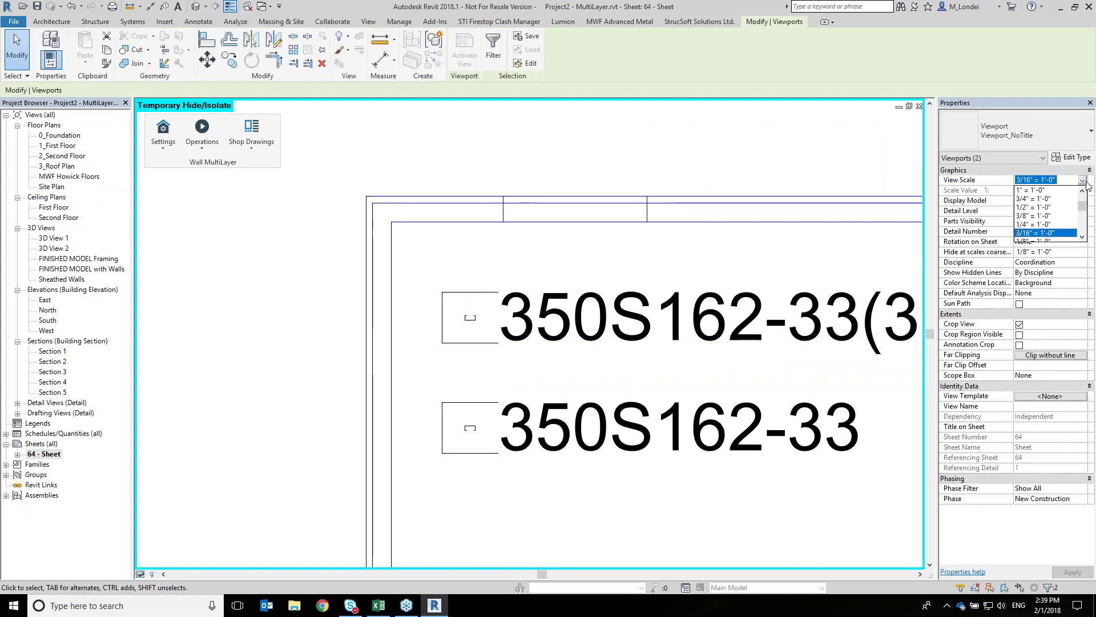
{"action": "left_click", "coordinate": [1035, 208]}
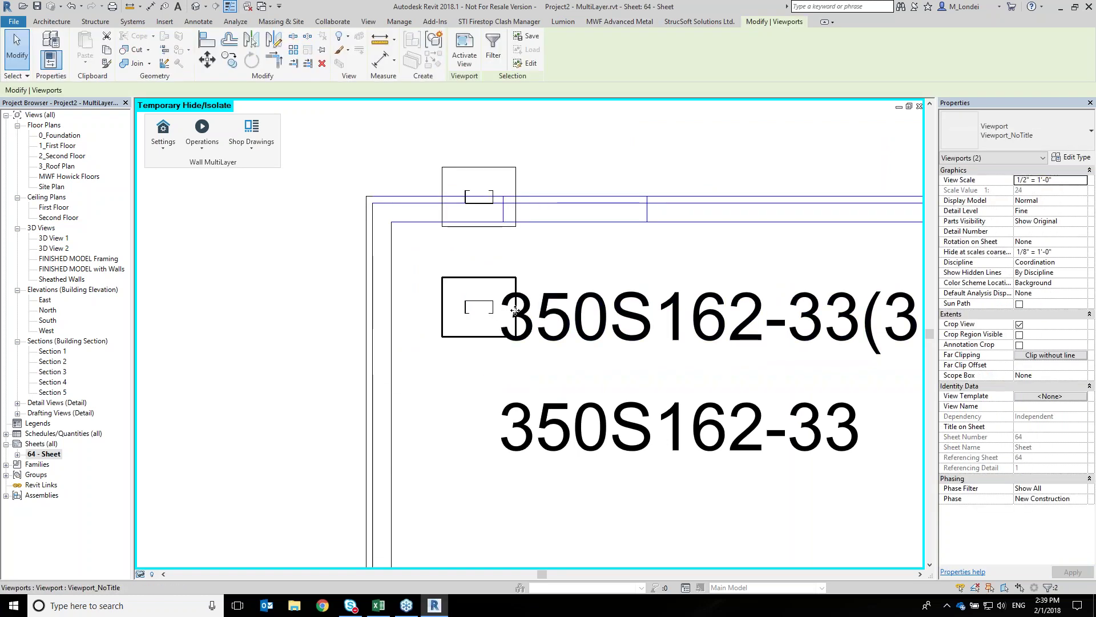
{"action": "left_click_drag", "start_coordinate": [488, 415], "coordinate": [457, 433]}
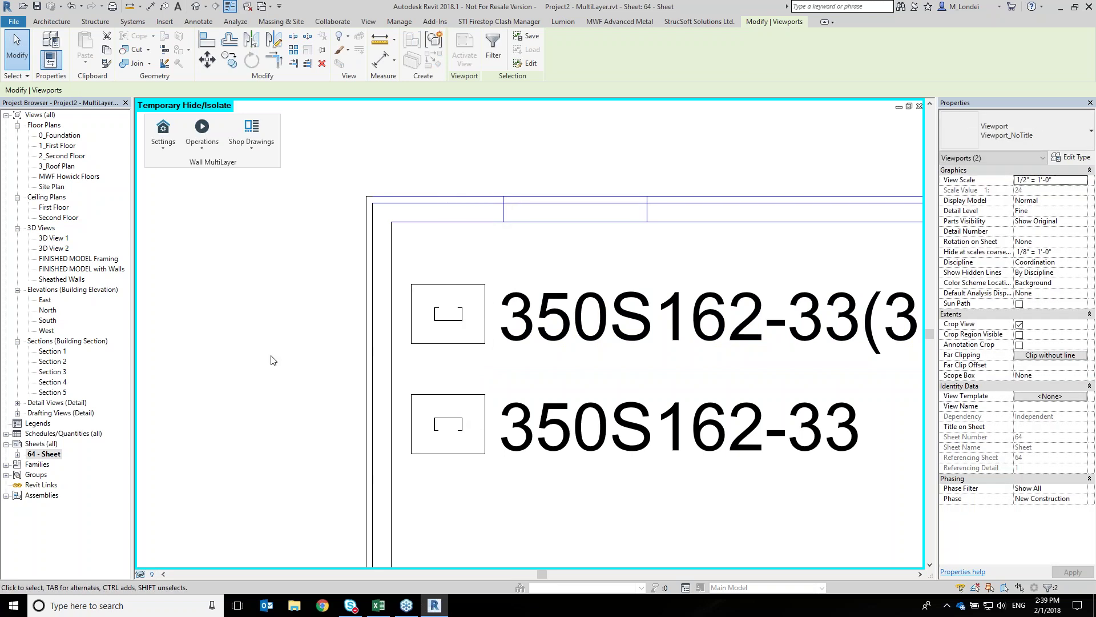
{"action": "key", "text": "Escape"}
Reset the temporary hide so the panel callout is shown again, and check the member legend on the sheet
{"action": "middle_click_drag", "start_coordinate": [786, 328], "coordinate": [628, 387]}
{"action": "scroll", "coordinate": [628, 386], "scroll_direction": "down", "scroll_amount": 1}
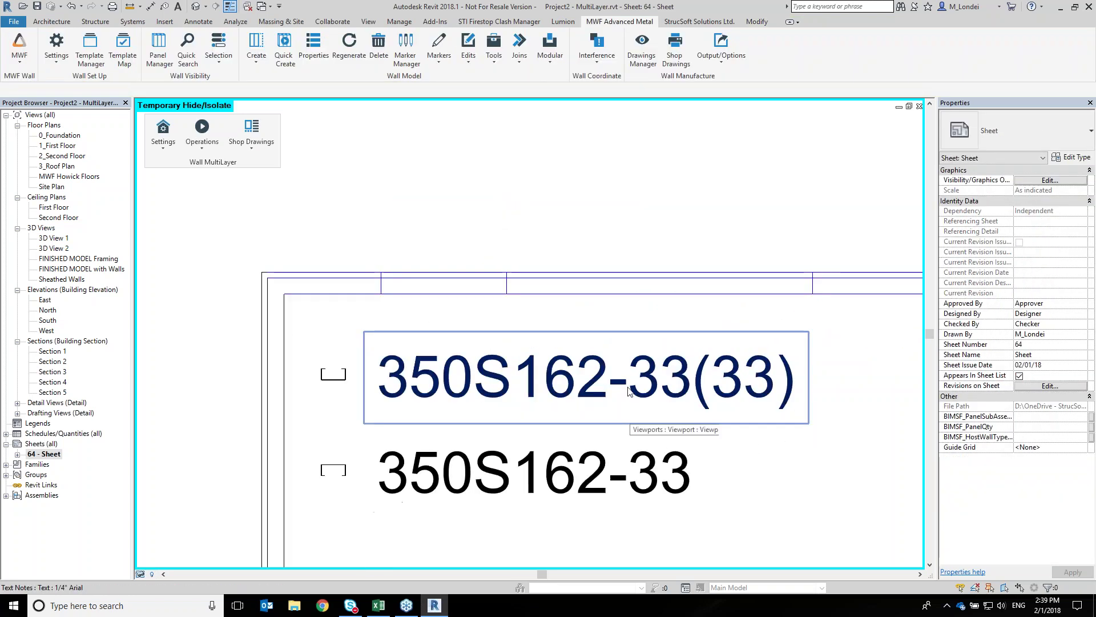
{"action": "key", "text": "h"}
{"action": "key", "text": "r"}
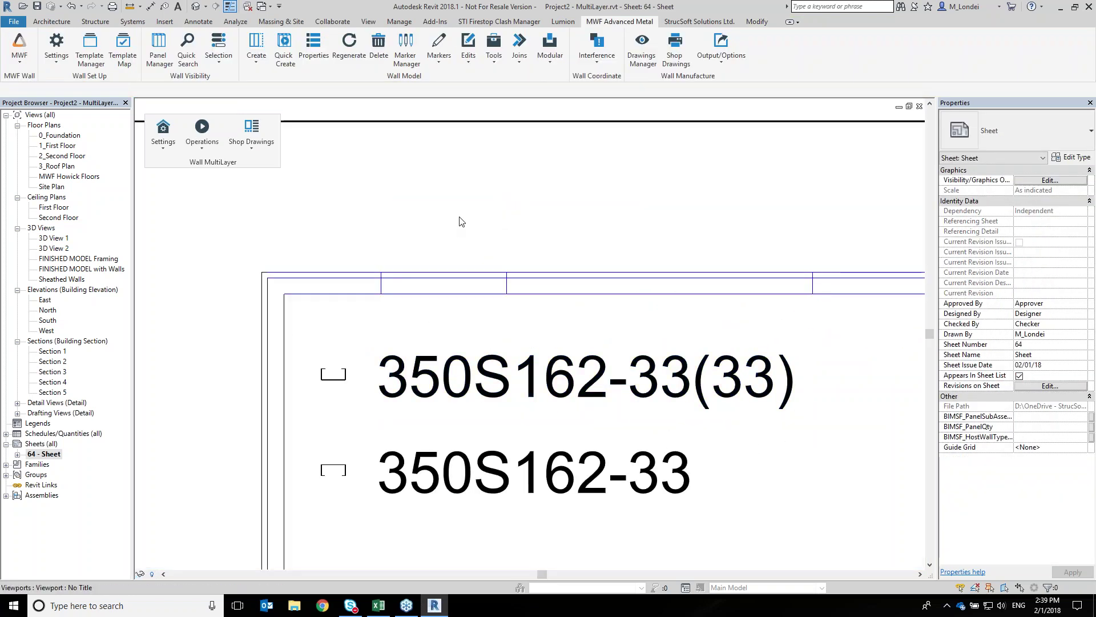
{"action": "scroll", "coordinate": [337, 381], "scroll_direction": "up", "scroll_amount": 1}
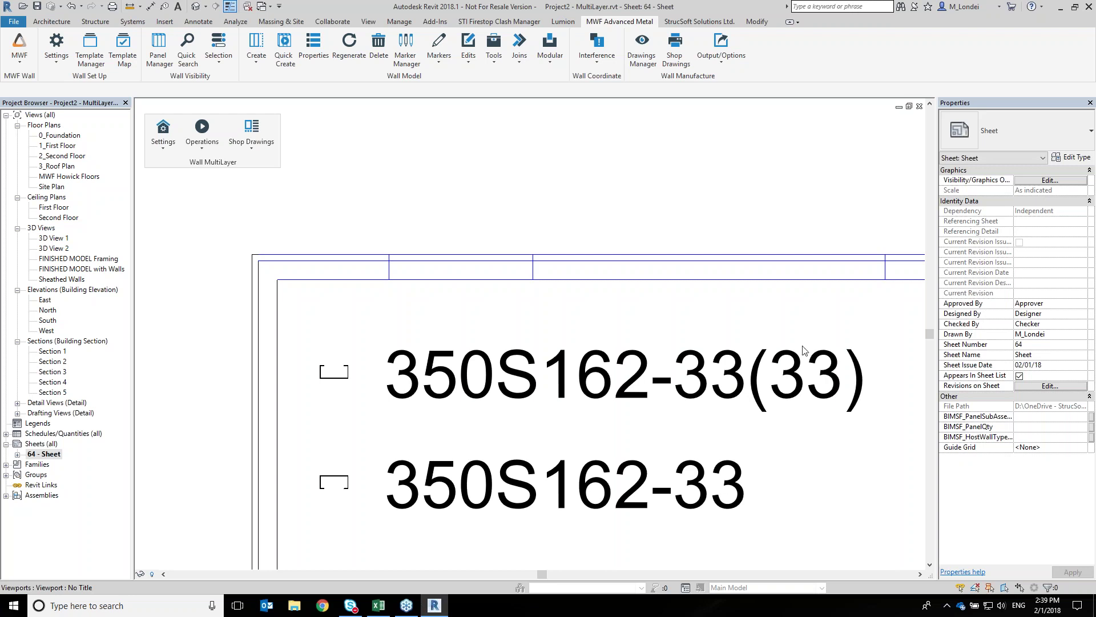
{"action": "scroll", "coordinate": [814, 366], "scroll_direction": "down", "scroll_amount": 4}
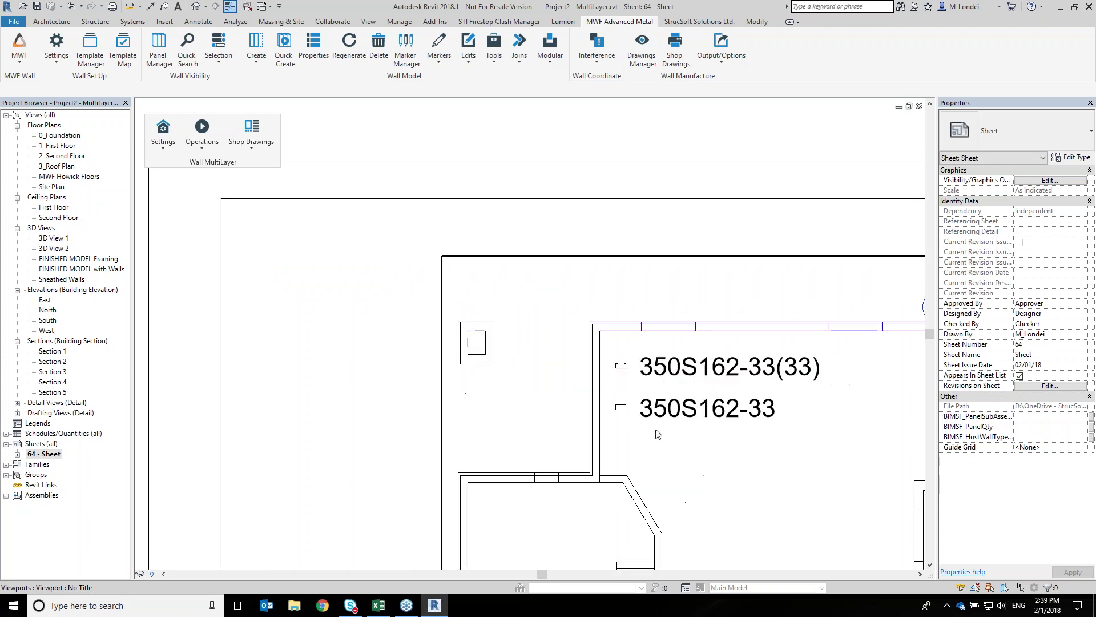
Examine the framing schedule on the sheet and locate both Panel64 schedules in the project's schedule list
{"action": "middle_click_drag", "start_coordinate": [417, 475], "coordinate": [488, 102]}
{"action": "middle_click_drag", "start_coordinate": [545, 397], "coordinate": [536, 187]}
{"action": "middle_click_drag", "start_coordinate": [657, 448], "coordinate": [596, 316]}
{"action": "middle_click_drag", "start_coordinate": [531, 297], "coordinate": [594, 364]}
{"action": "left_click", "coordinate": [516, 323]}
{"action": "middle_click_drag", "start_coordinate": [555, 314], "coordinate": [554, 348]}
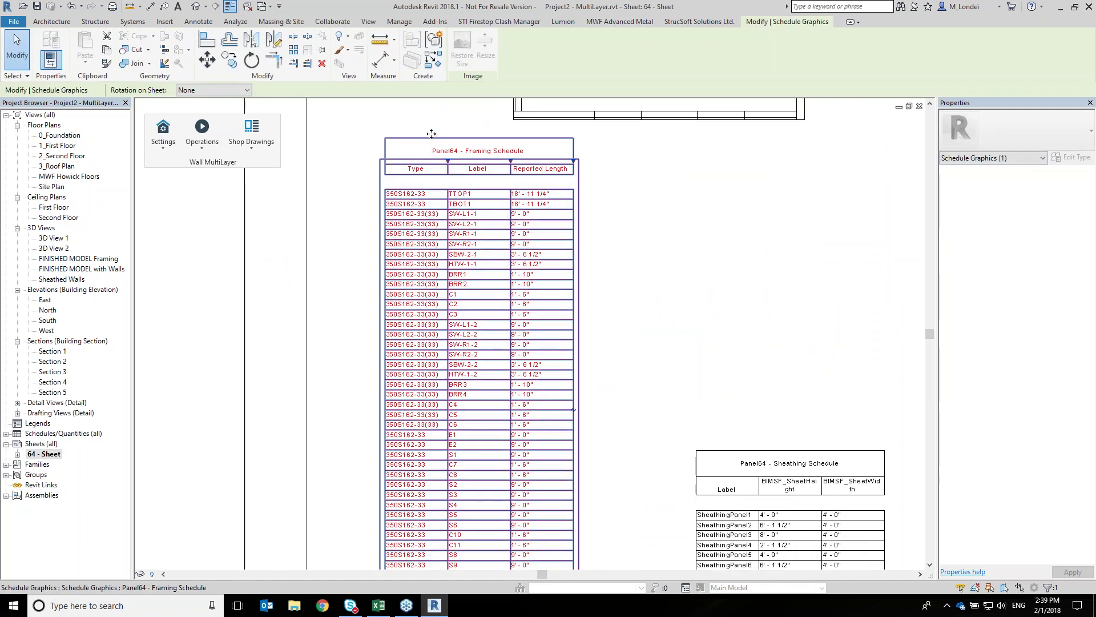
{"action": "left_click", "coordinate": [6, 433]}
{"action": "left_click", "coordinate": [60, 444]}
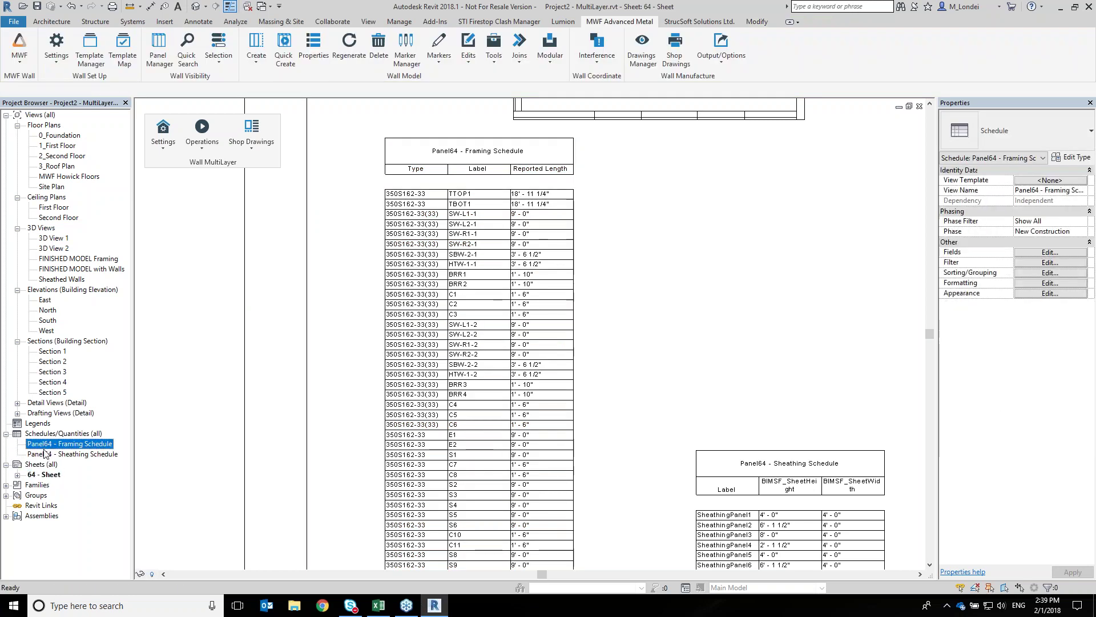
{"action": "left_click", "coordinate": [71, 455]}
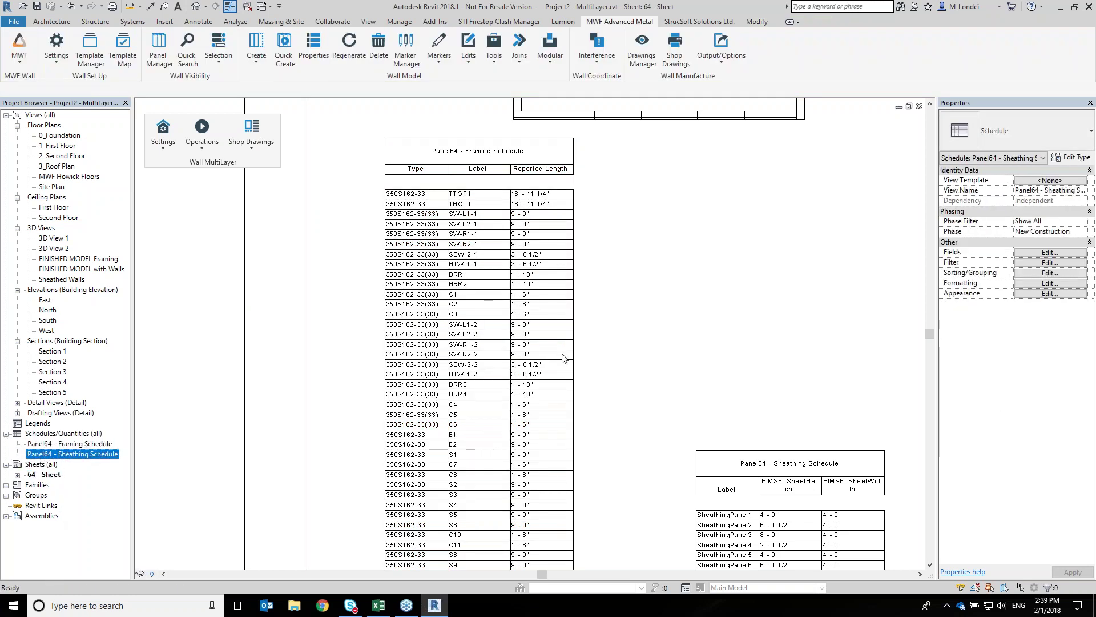
Compare the rows and columns of the framing and sheathing schedules placed on the sheet
{"action": "scroll", "coordinate": [556, 345], "scroll_direction": "up", "scroll_amount": 1}
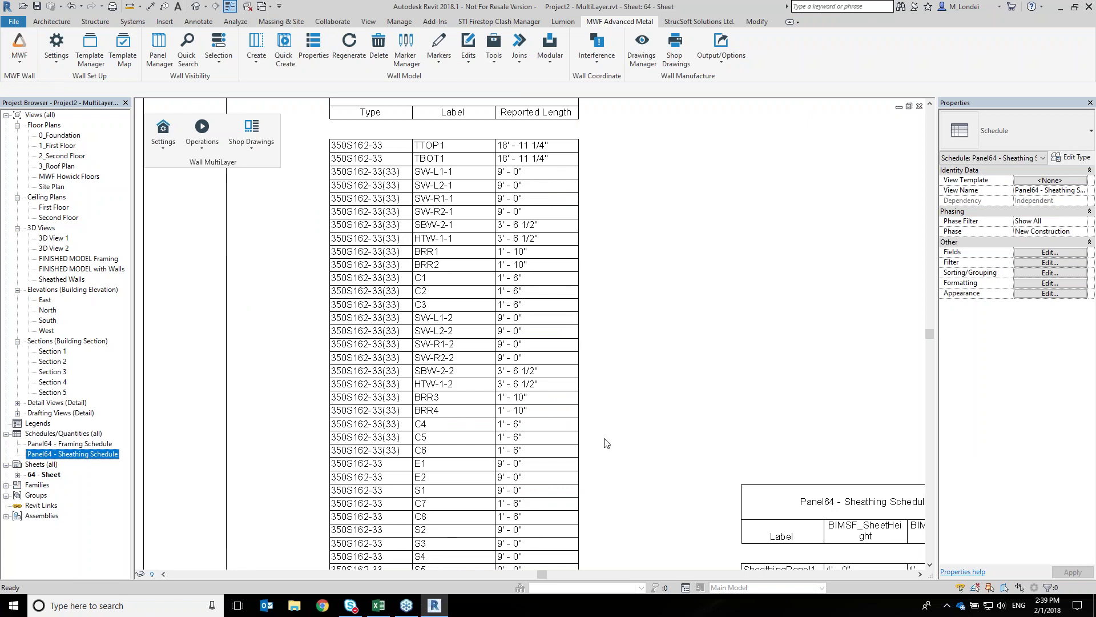
{"action": "left_click", "coordinate": [552, 427]}
{"action": "middle_click_drag", "start_coordinate": [734, 372], "coordinate": [606, 282]}
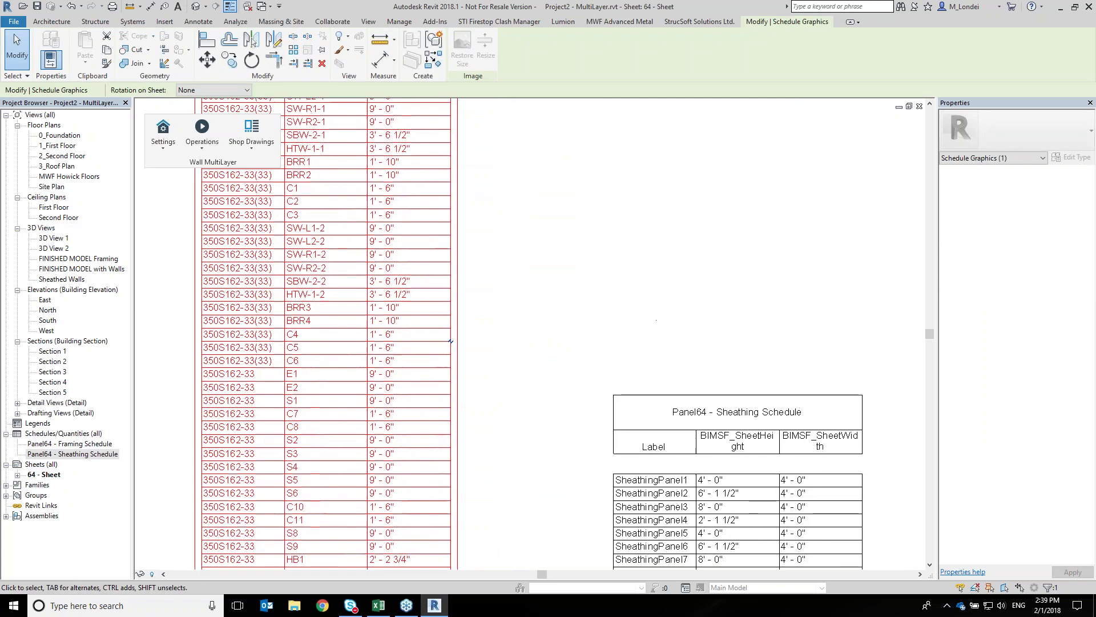
{"action": "scroll", "coordinate": [737, 491], "scroll_direction": "up", "scroll_amount": 1}
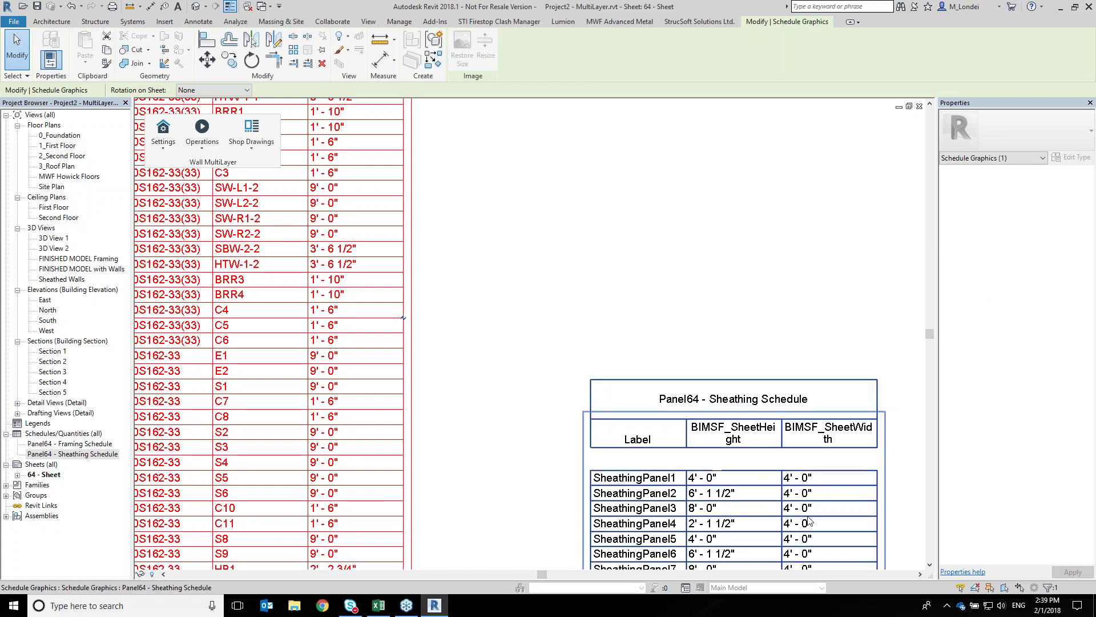
{"action": "left_click", "coordinate": [593, 317]}
{"action": "middle_click_drag", "start_coordinate": [472, 313], "coordinate": [609, 438]}
{"action": "scroll", "coordinate": [612, 439], "scroll_direction": "down", "scroll_amount": 1}
{"action": "middle_click_drag", "start_coordinate": [664, 360], "coordinate": [715, 404]}
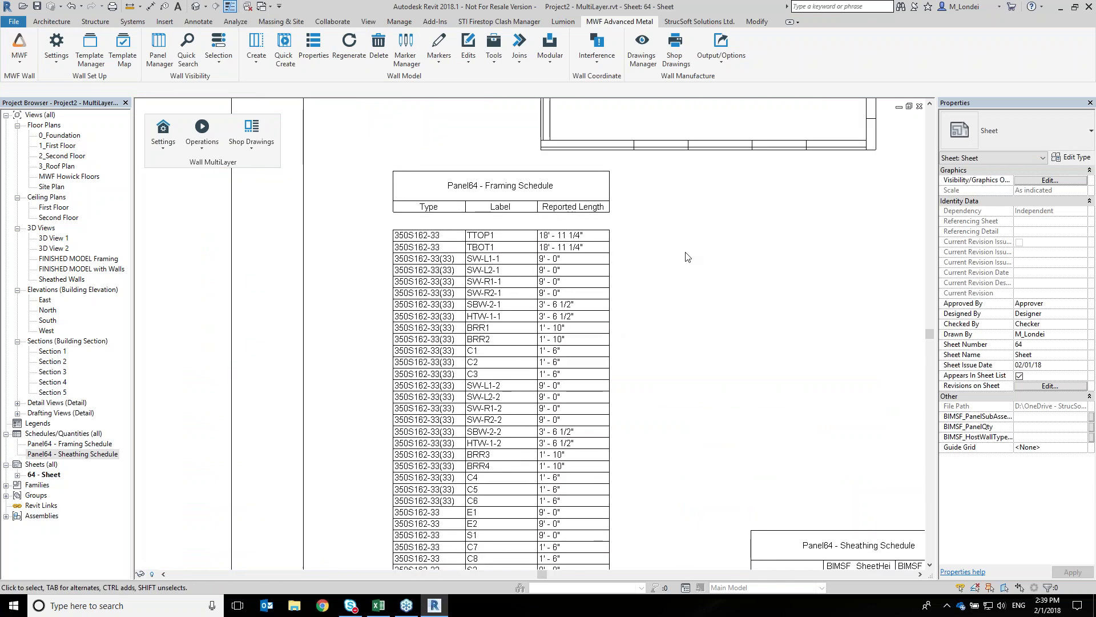
Open the Panel64 - Framing Schedule view and its field settings, moving the Wall MultiLayer toolbar clear of the table
{"action": "double_click", "coordinate": [77, 444]}
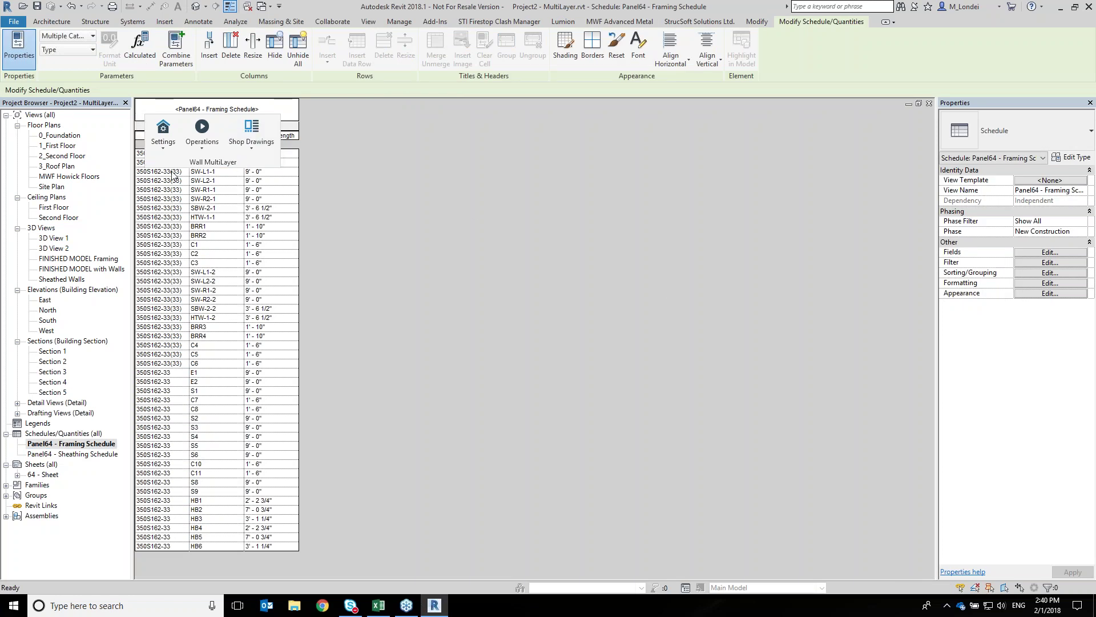
{"action": "left_click_drag", "start_coordinate": [169, 164], "coordinate": [410, 214]}
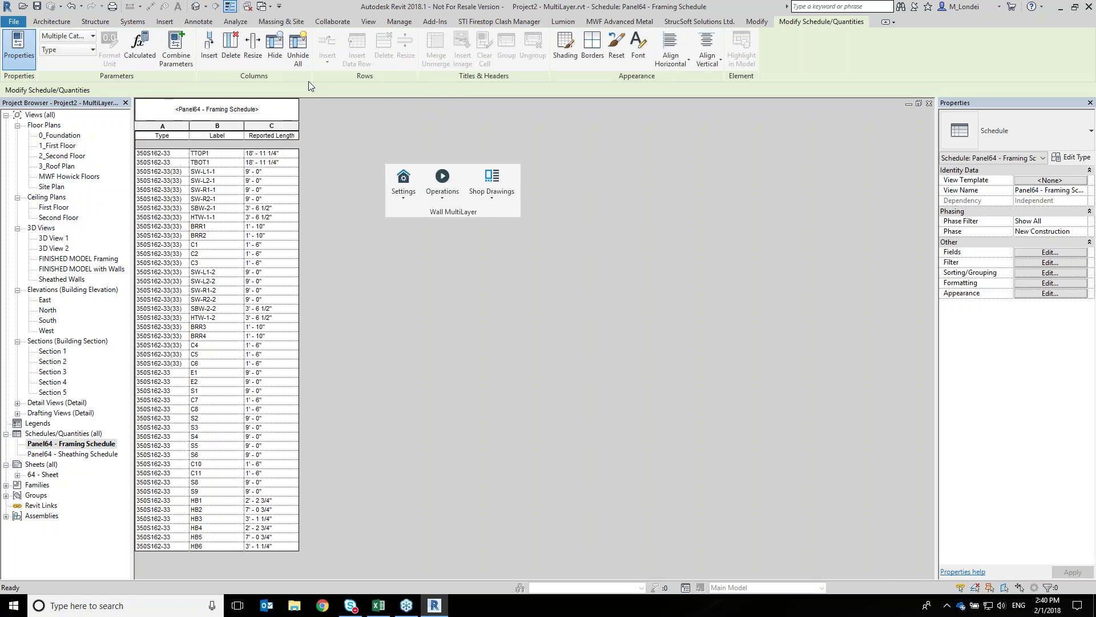
{"action": "left_click", "coordinate": [1050, 252]}
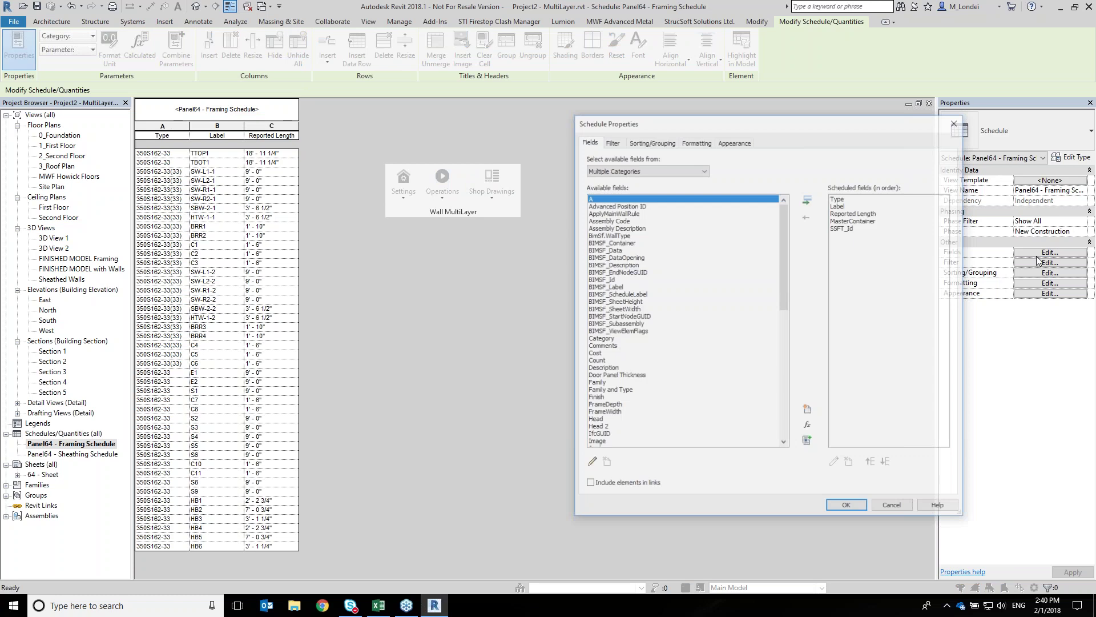
Add the Weight field to the framing schedule's scheduled fields
{"action": "scroll", "coordinate": [737, 383], "scroll_direction": "down", "scroll_amount": 2}
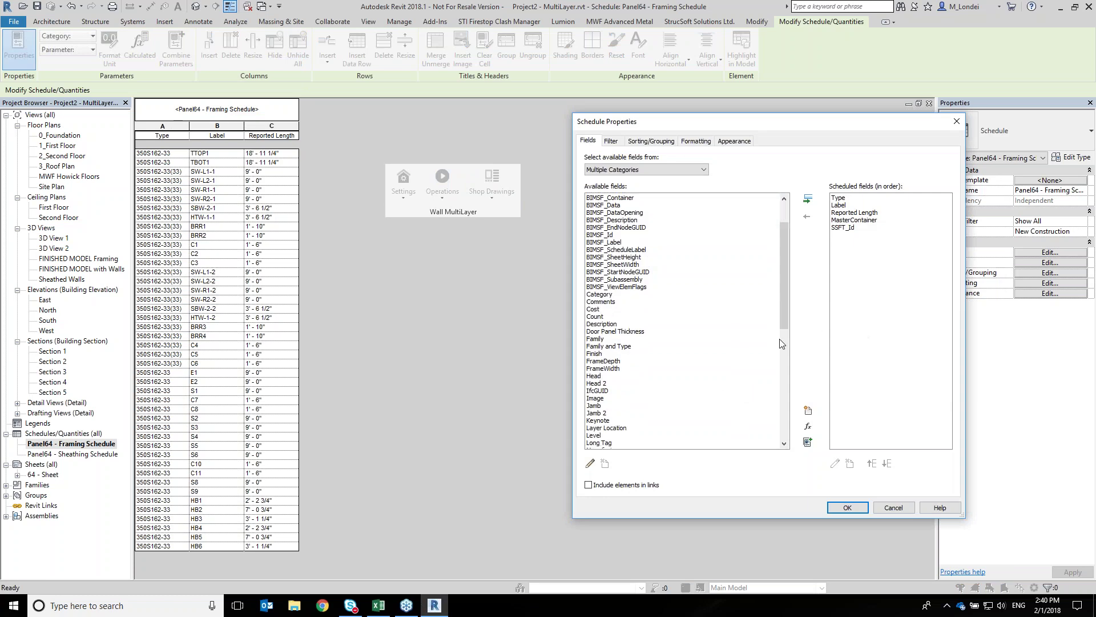
{"action": "scroll", "coordinate": [771, 354], "scroll_direction": "down", "scroll_amount": 10}
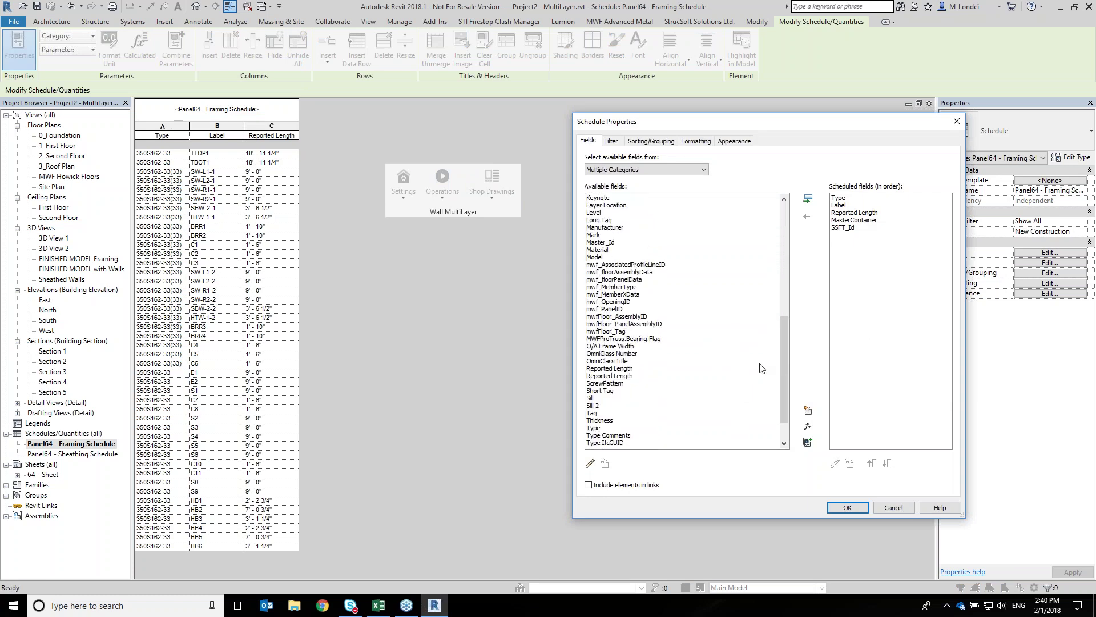
{"action": "scroll", "coordinate": [754, 383], "scroll_direction": "down", "scroll_amount": 2}
{"action": "left_click", "coordinate": [655, 443]}
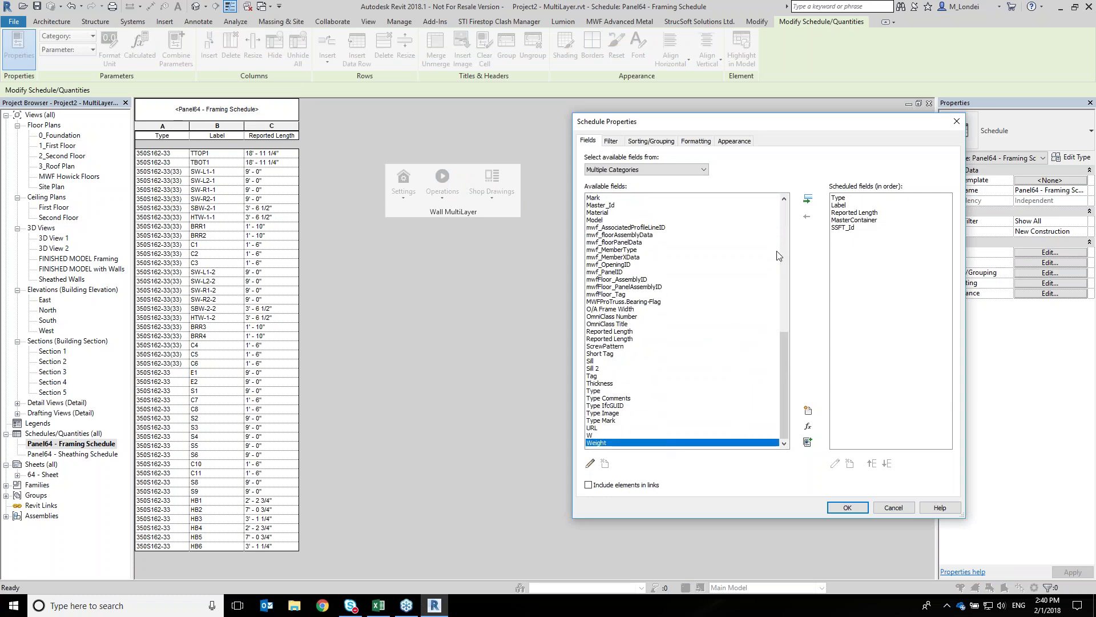
{"action": "left_click", "coordinate": [808, 200]}
Add the Comments field to the framing schedule and apply the schedule properties
{"action": "scroll", "coordinate": [610, 394], "scroll_direction": "up", "scroll_amount": 2}
{"action": "scroll", "coordinate": [610, 394], "scroll_direction": "up", "scroll_amount": 8}
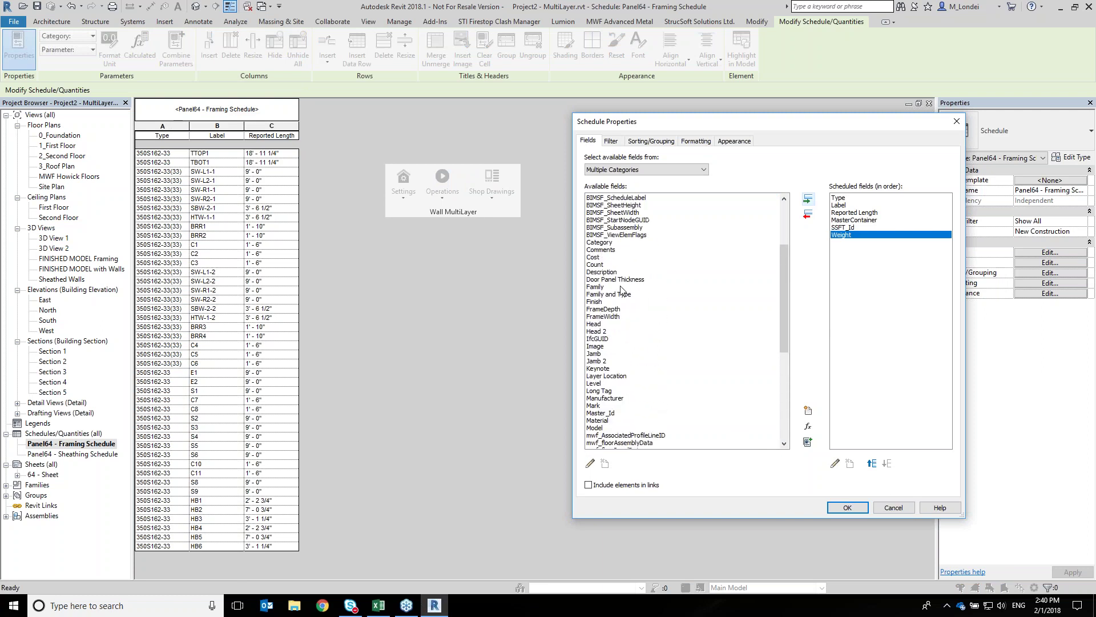
{"action": "left_click", "coordinate": [619, 257]}
{"action": "left_click", "coordinate": [610, 249]}
{"action": "left_click", "coordinate": [807, 200]}
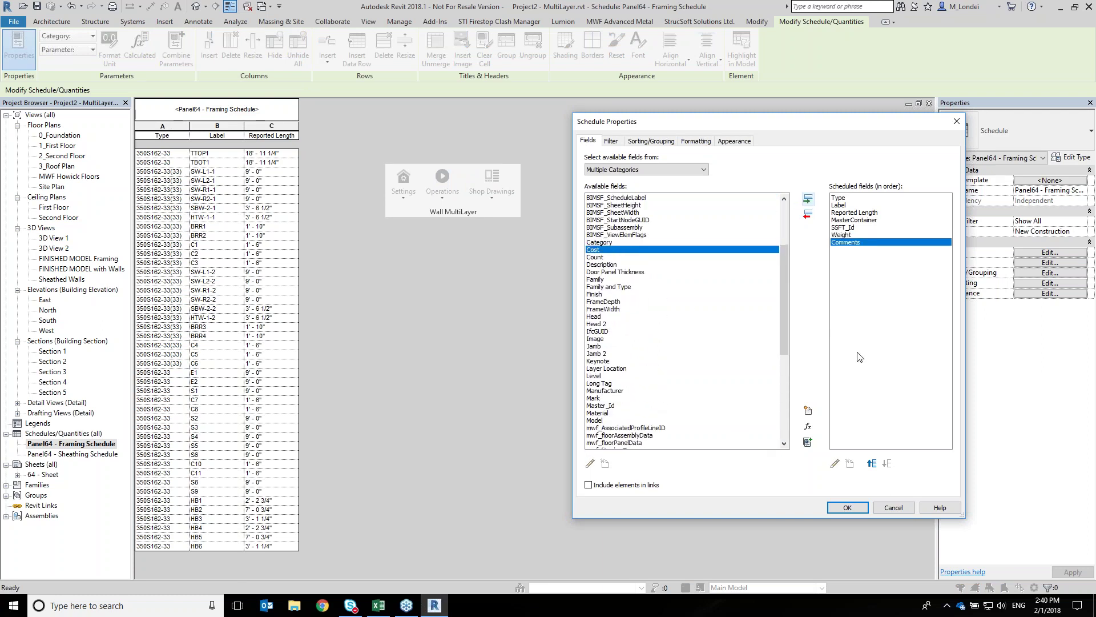
{"action": "left_click", "coordinate": [847, 507]}
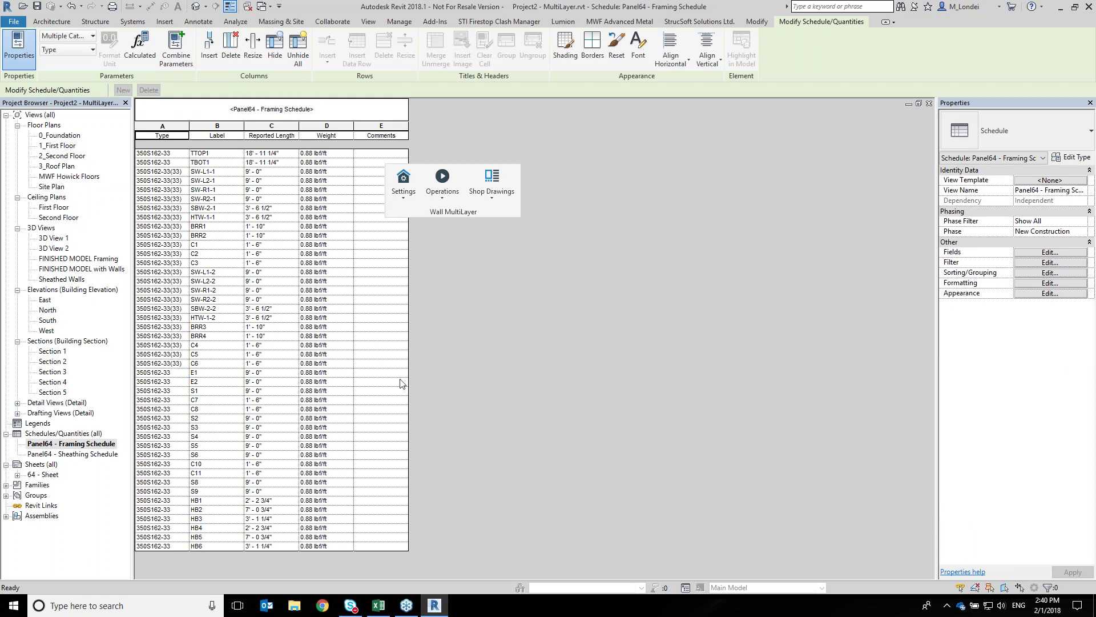
Close the schedule view and check the added columns of the framing schedule on the sheet
{"action": "left_click_drag", "start_coordinate": [471, 210], "coordinate": [529, 166]}
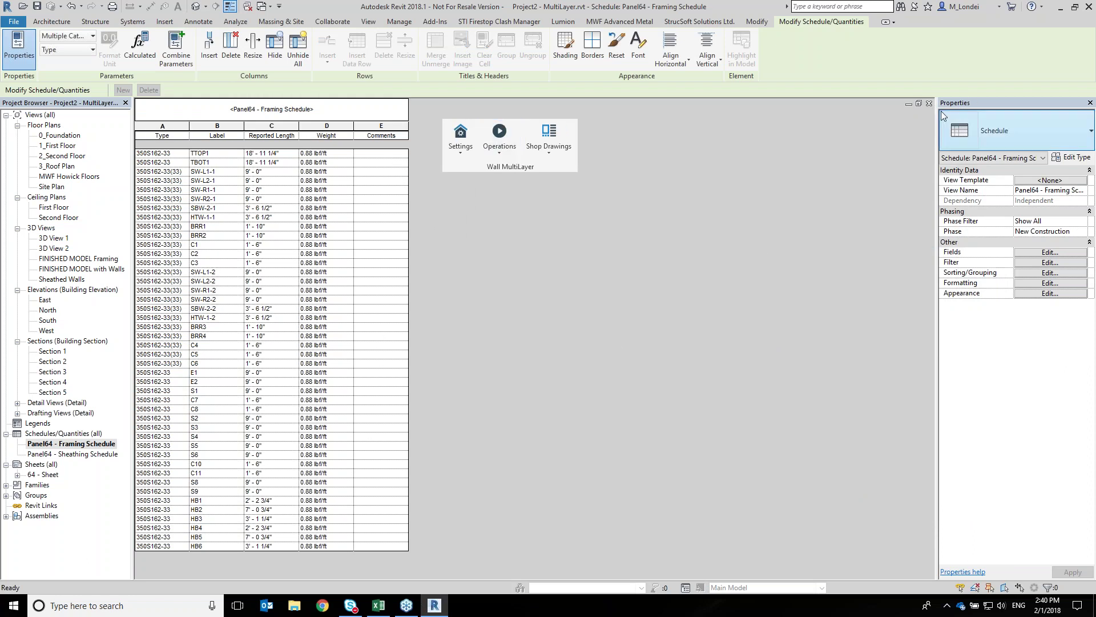
{"action": "left_click", "coordinate": [928, 104]}
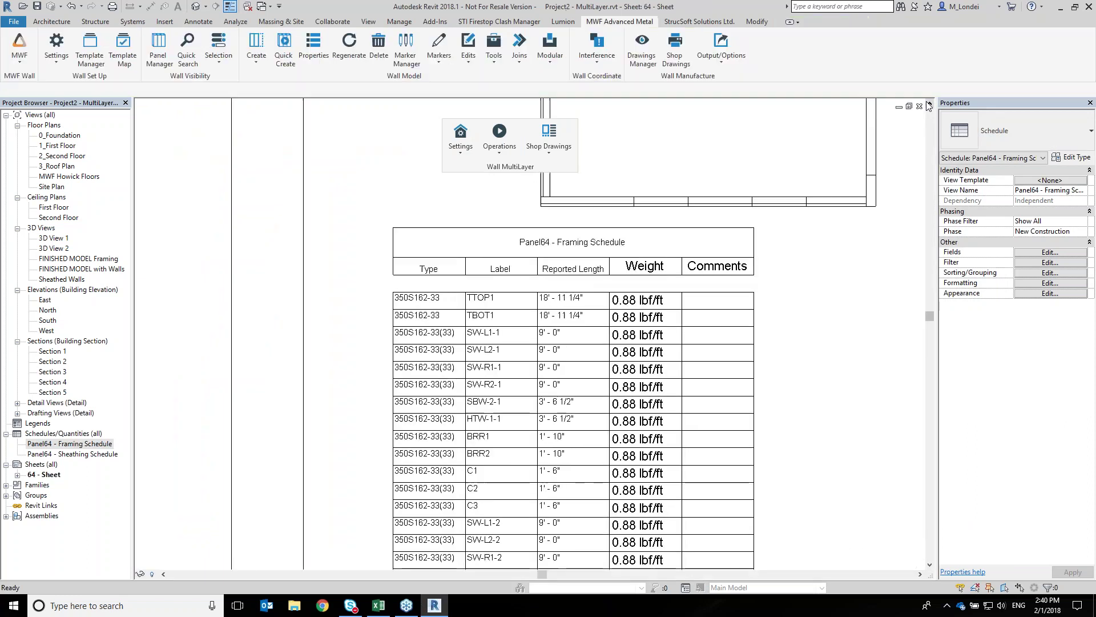
{"action": "middle_click_drag", "start_coordinate": [706, 371], "coordinate": [656, 350]}
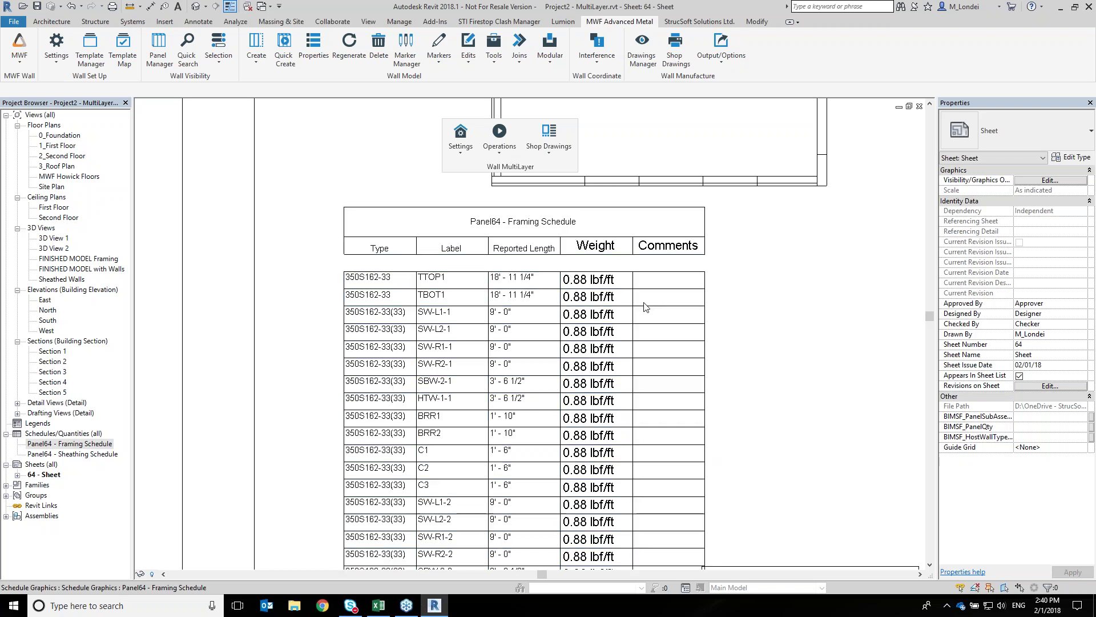
{"action": "middle_click_drag", "start_coordinate": [828, 257], "coordinate": [798, 257]}
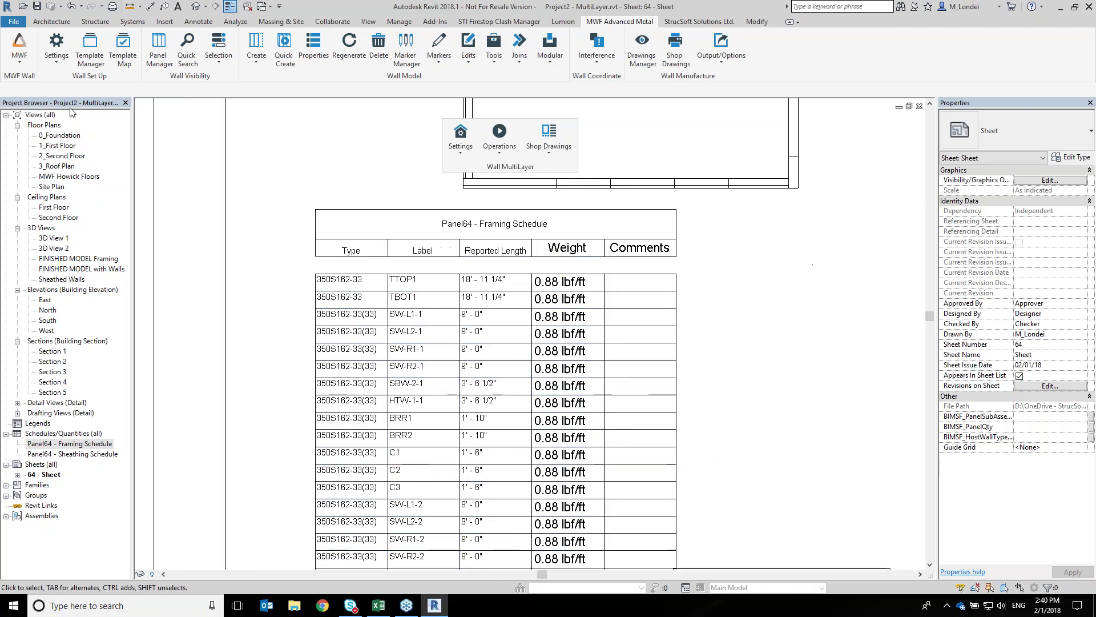
Remove the Weight field from the Panel64 framing schedule, check its field formatting, and return to the sheet
{"action": "left_click", "coordinate": [66, 449]}
{"action": "double_click", "coordinate": [66, 448]}
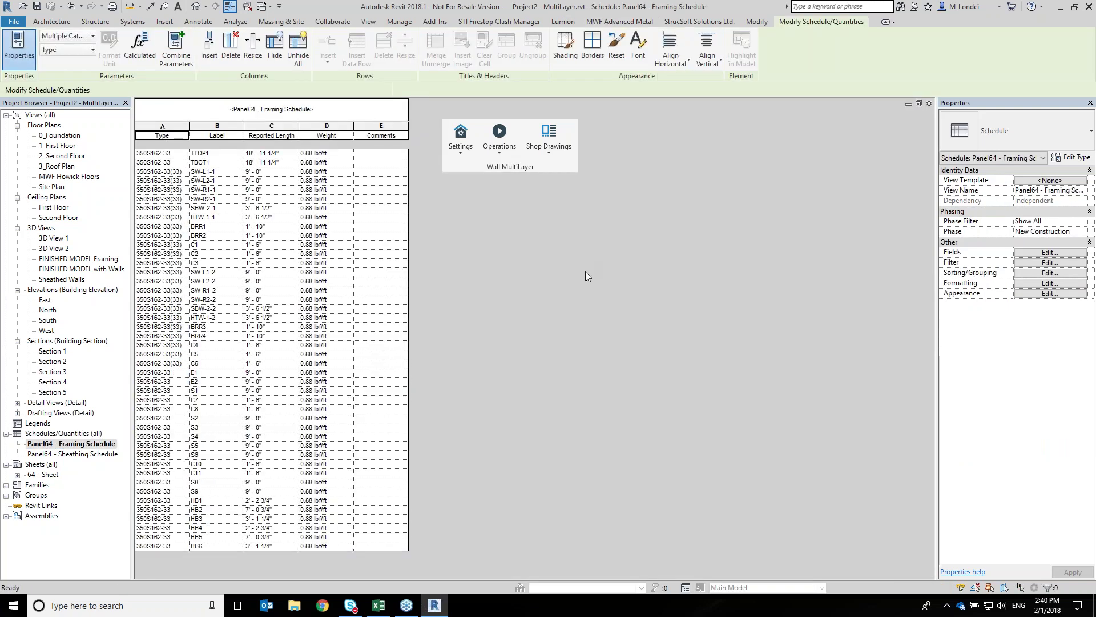
{"action": "left_click", "coordinate": [1026, 252]}
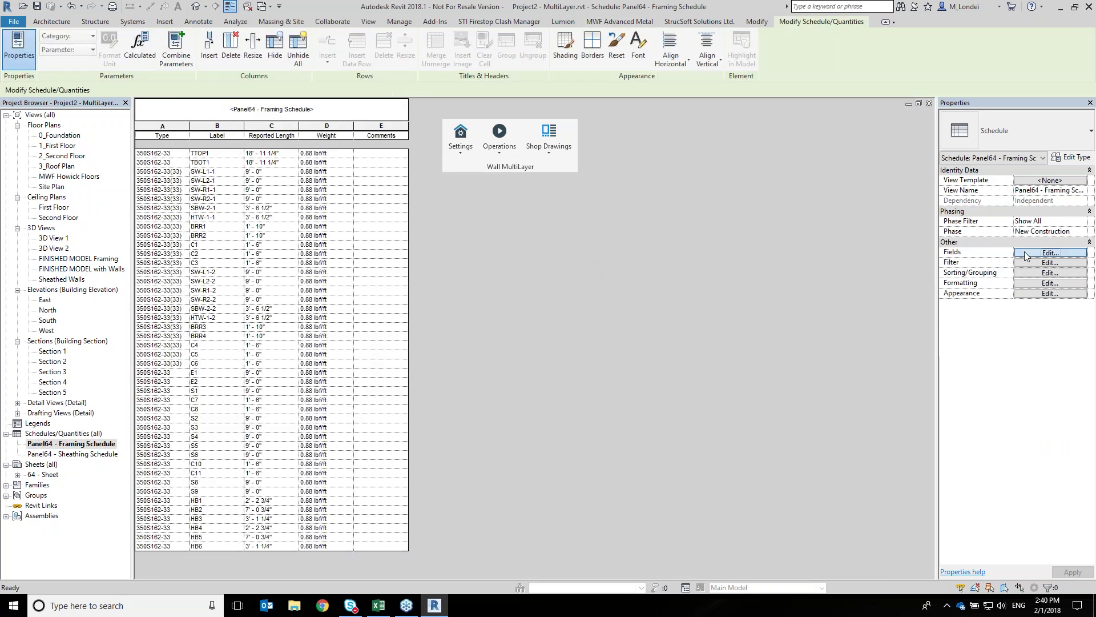
{"action": "left_click", "coordinate": [841, 234]}
{"action": "left_click", "coordinate": [808, 216]}
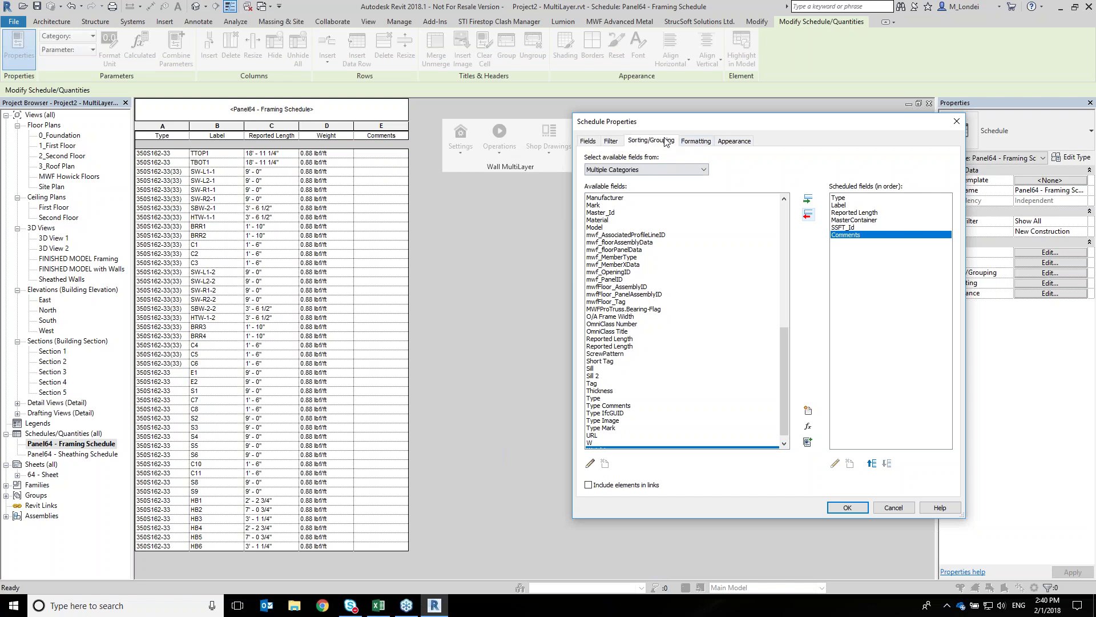
{"action": "left_click", "coordinate": [695, 141]}
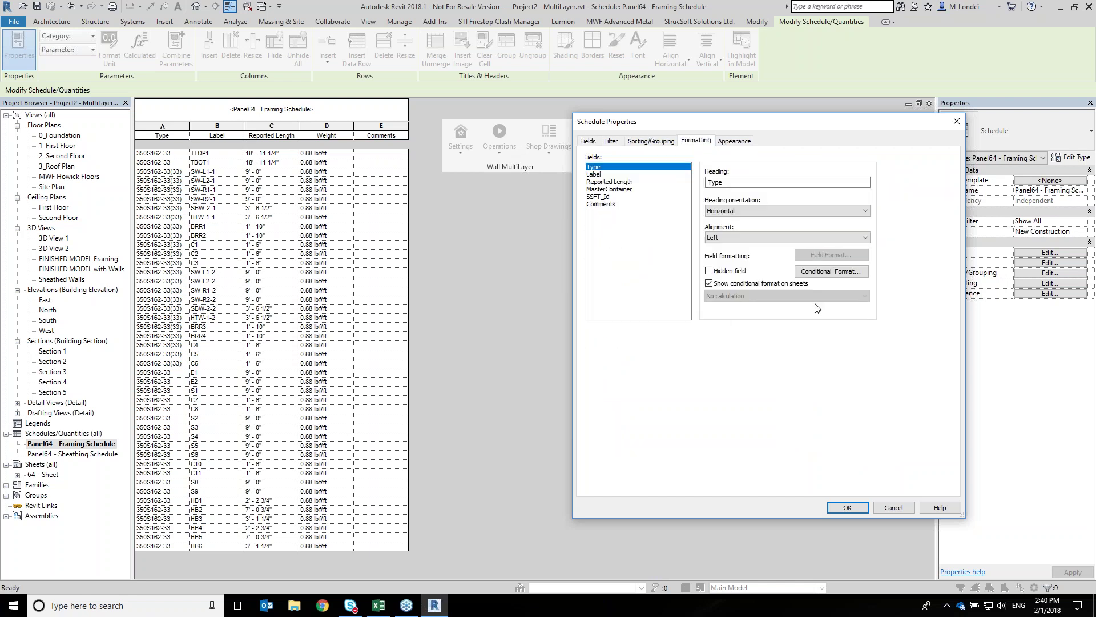
{"action": "left_click", "coordinate": [593, 141]}
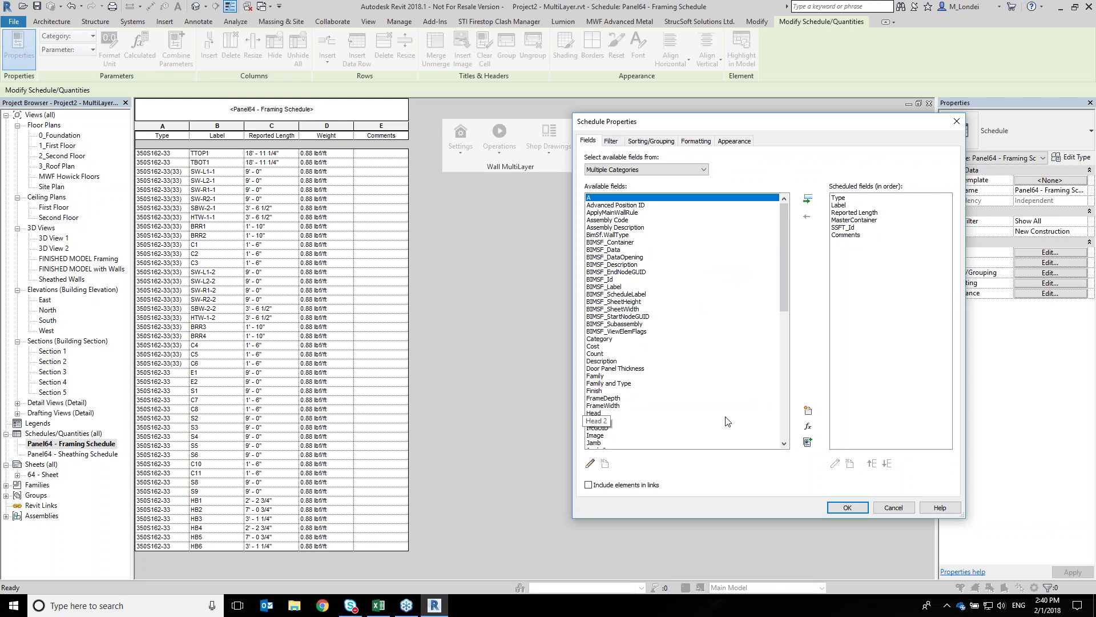
{"action": "left_click", "coordinate": [867, 508]}
{"action": "left_click", "coordinate": [930, 104]}
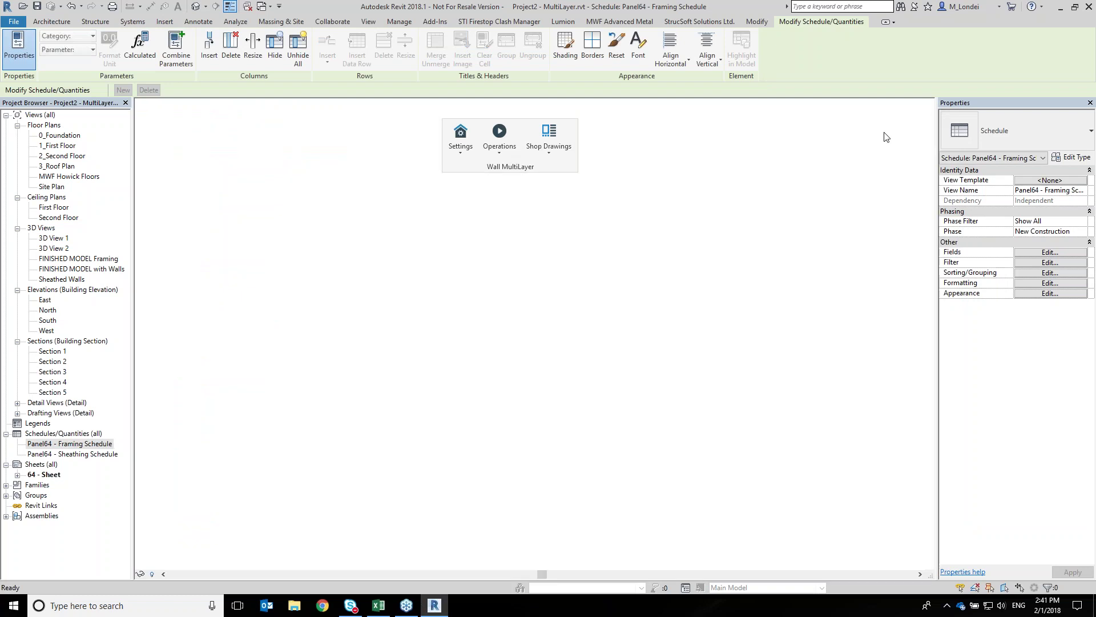
Move the framing schedule into the lower-left corner of the sheet border and shift the panel callout plan to the right
{"action": "scroll", "coordinate": [716, 346], "scroll_direction": "down", "scroll_amount": 8}
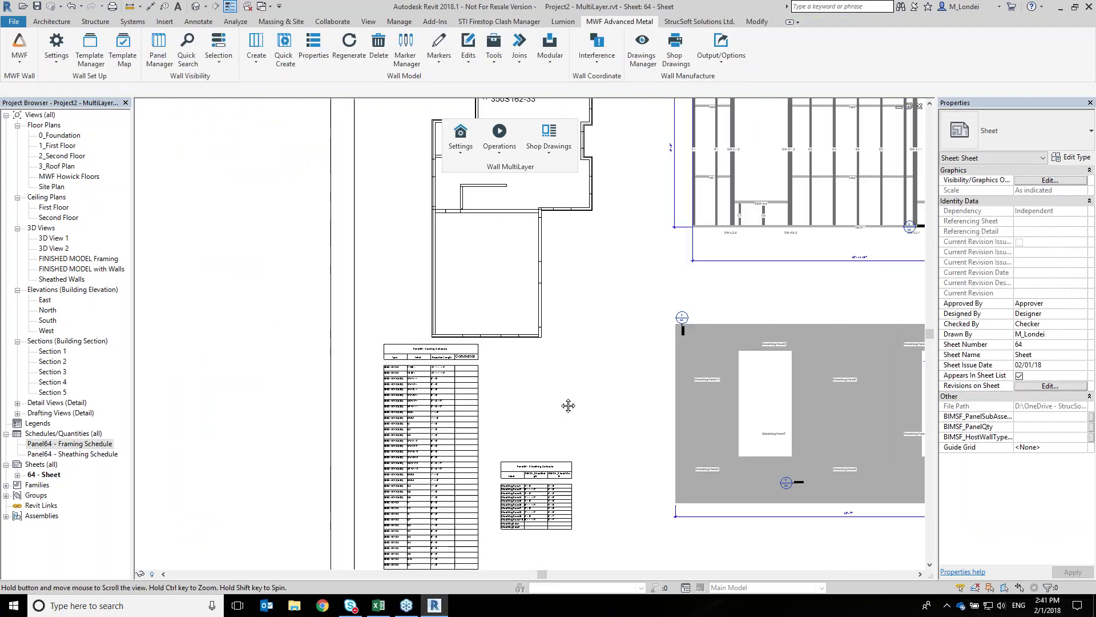
{"action": "scroll", "coordinate": [504, 508], "scroll_direction": "down", "scroll_amount": 1}
{"action": "mouse_move", "coordinate": [327, 373]}
{"action": "left_mouse_down"}
{"action": "mouse_move", "coordinate": [336, 407]}
{"action": "mouse_move", "coordinate": [329, 373]}
{"action": "left_mouse_up"}
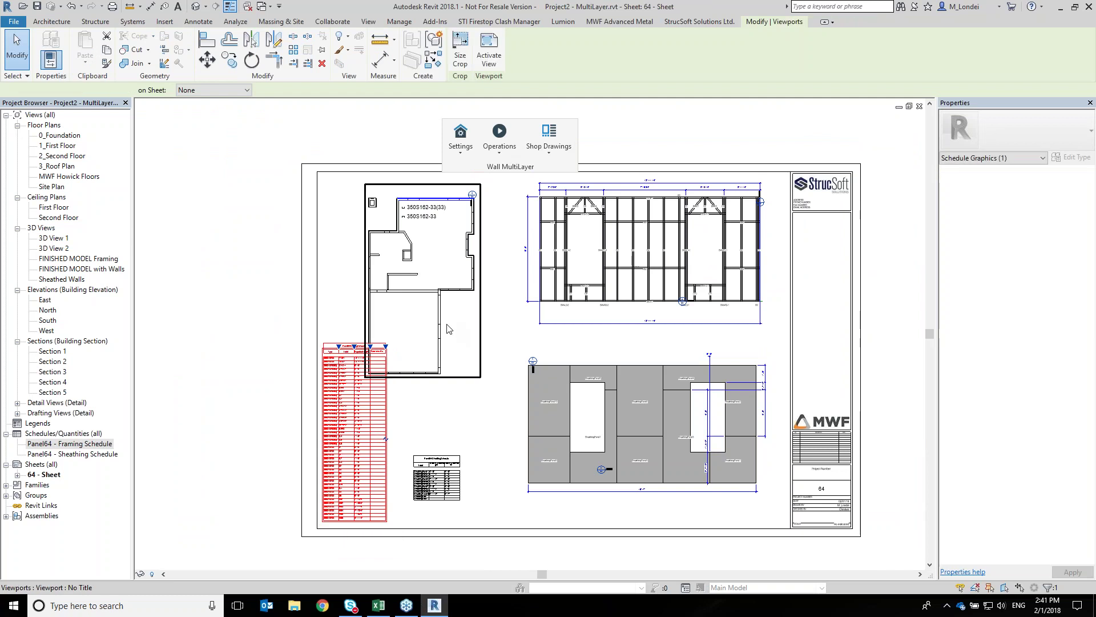
{"action": "left_click", "coordinate": [474, 335]}
{"action": "left_click_drag", "start_coordinate": [474, 335], "coordinate": [474, 335]}
Move both member legend entries out of the panel callout plan into the upper-left corner of the sheet
{"action": "left_click", "coordinate": [360, 230]}
{"action": "middle_click_drag", "start_coordinate": [350, 185], "coordinate": [363, 247]}
{"action": "left_click_drag", "start_coordinate": [351, 197], "coordinate": [475, 269]}
{"action": "left_click_drag", "start_coordinate": [430, 270], "coordinate": [363, 258]}
{"action": "left_click", "coordinate": [336, 221]}
{"action": "middle_click_drag", "start_coordinate": [416, 374], "coordinate": [416, 374]}
{"action": "middle_click_drag", "start_coordinate": [464, 434], "coordinate": [429, 421]}
{"action": "scroll", "coordinate": [432, 389], "scroll_direction": "down", "scroll_amount": 1}
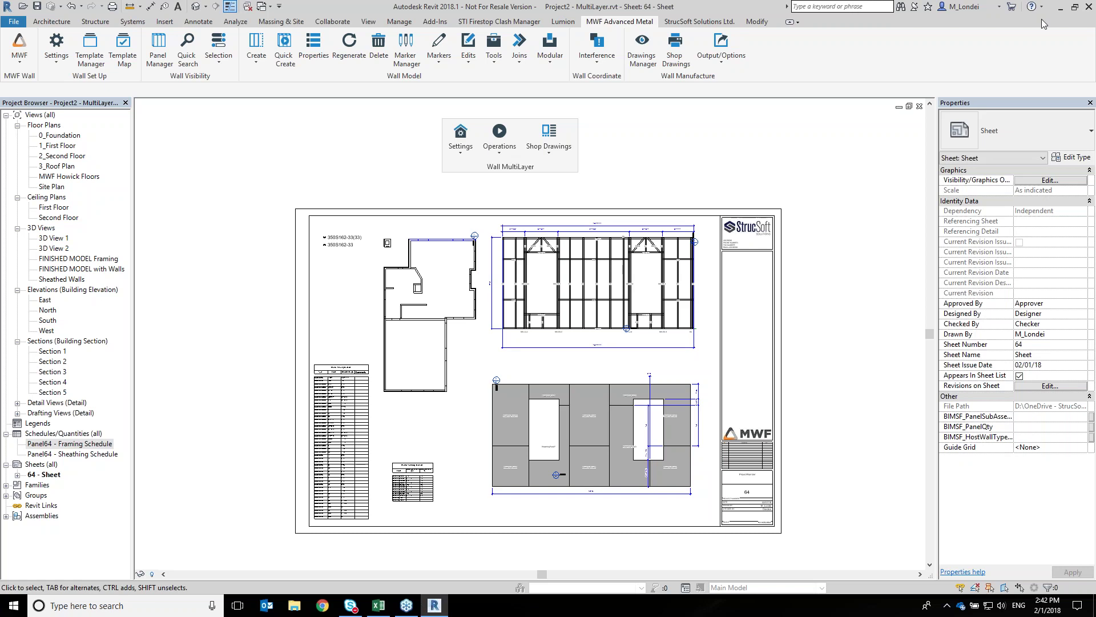
{"action": "scroll", "coordinate": [774, 423], "scroll_direction": "down", "scroll_amount": 1}
{"action": "middle_click_drag", "start_coordinate": [774, 423], "coordinate": [736, 403]}
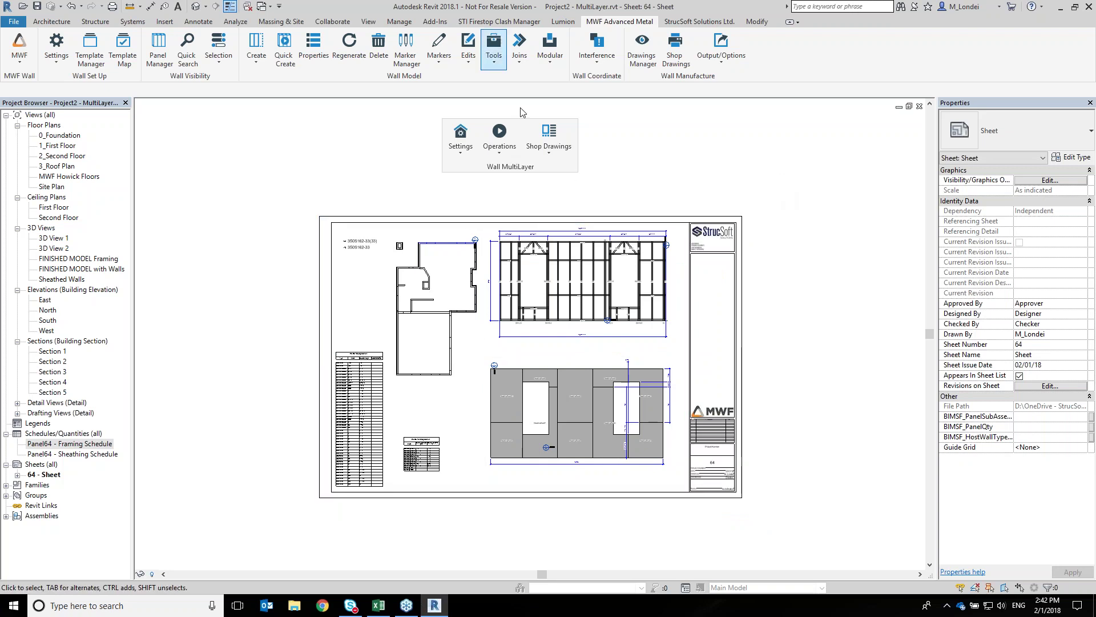
{"action": "left_click", "coordinate": [557, 144]}
{"action": "left_click", "coordinate": [591, 180]}
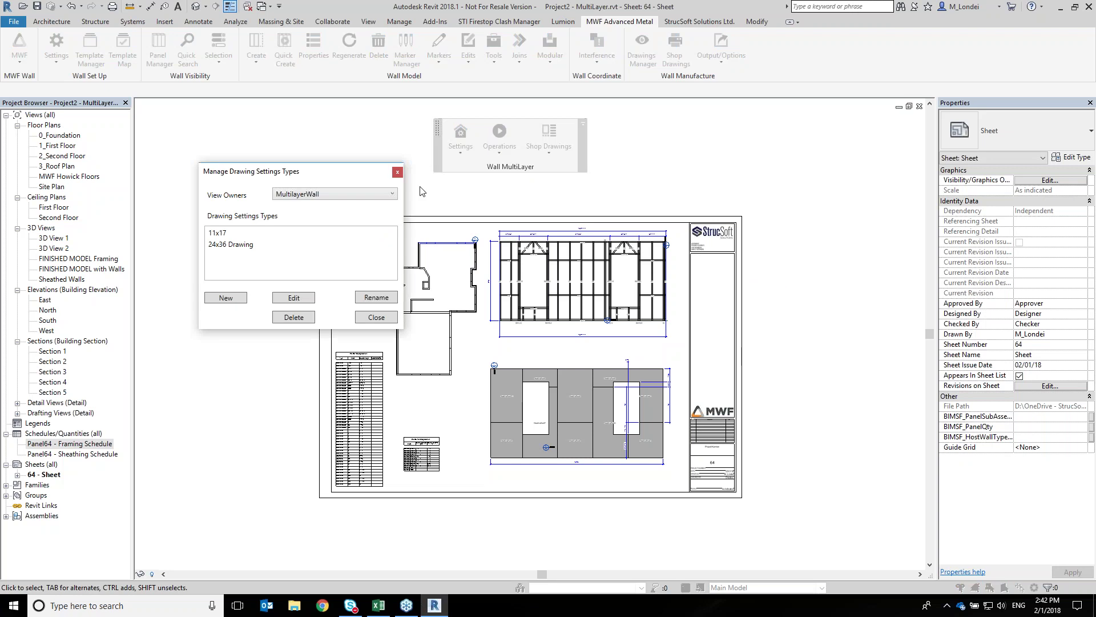
{"action": "left_click", "coordinate": [398, 173]}
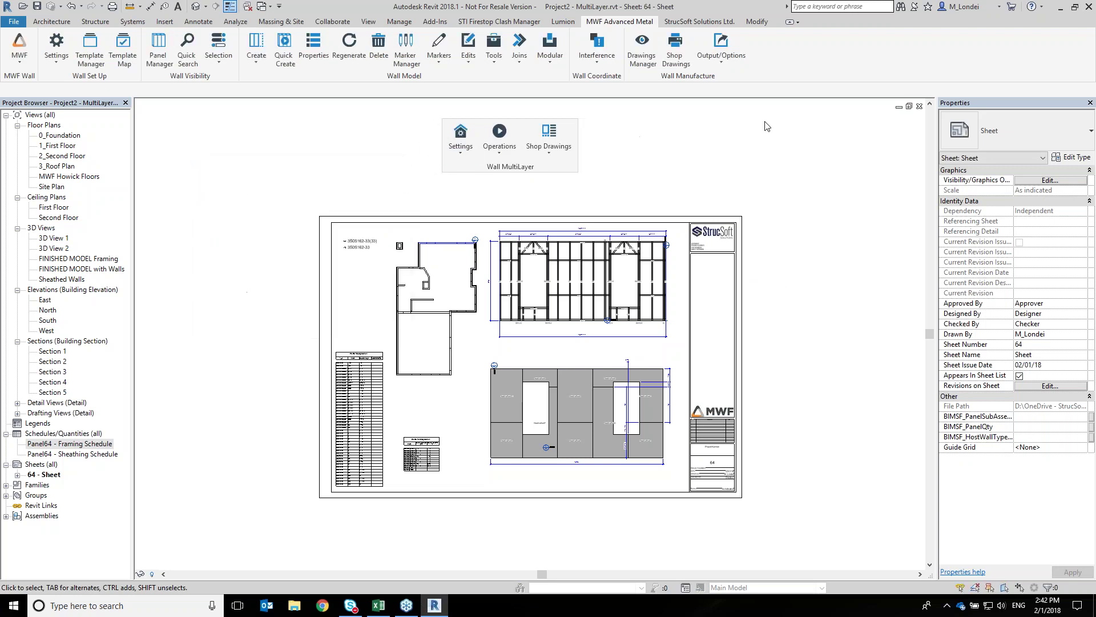
Close the sheet and open the 24x36 Shop Drawing project settings through multi-layer drawing generation for a Panel64 stud in the Sheathed Walls view
{"action": "left_click", "coordinate": [919, 107]}
{"action": "scroll", "coordinate": [503, 351], "scroll_direction": "up", "scroll_amount": 3}
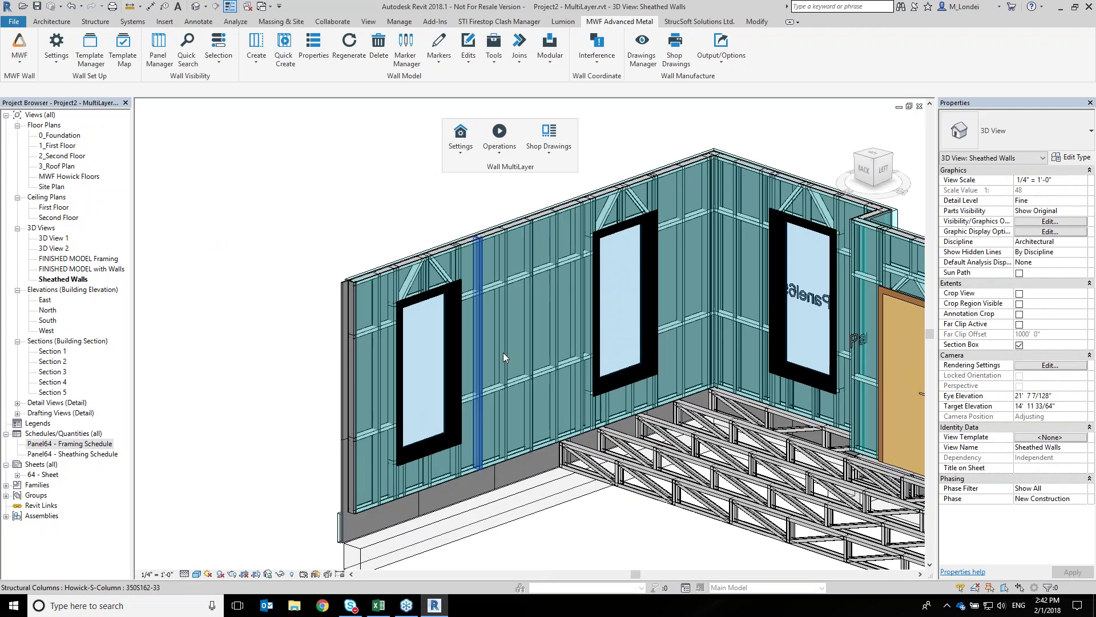
{"action": "left_click", "coordinate": [504, 354]}
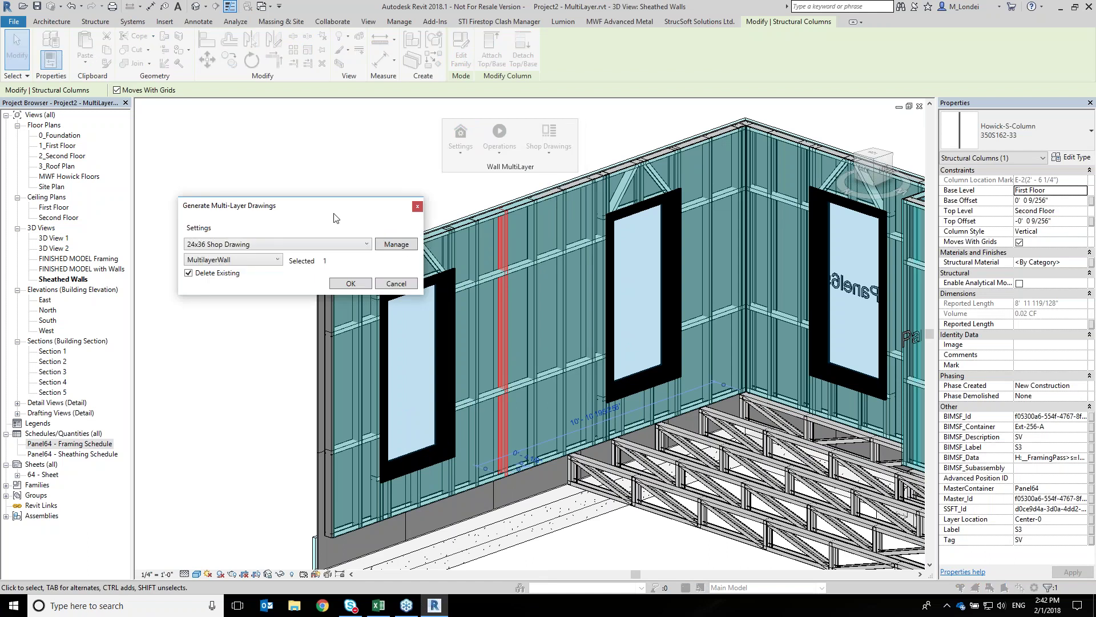
{"action": "left_click", "coordinate": [403, 243]}
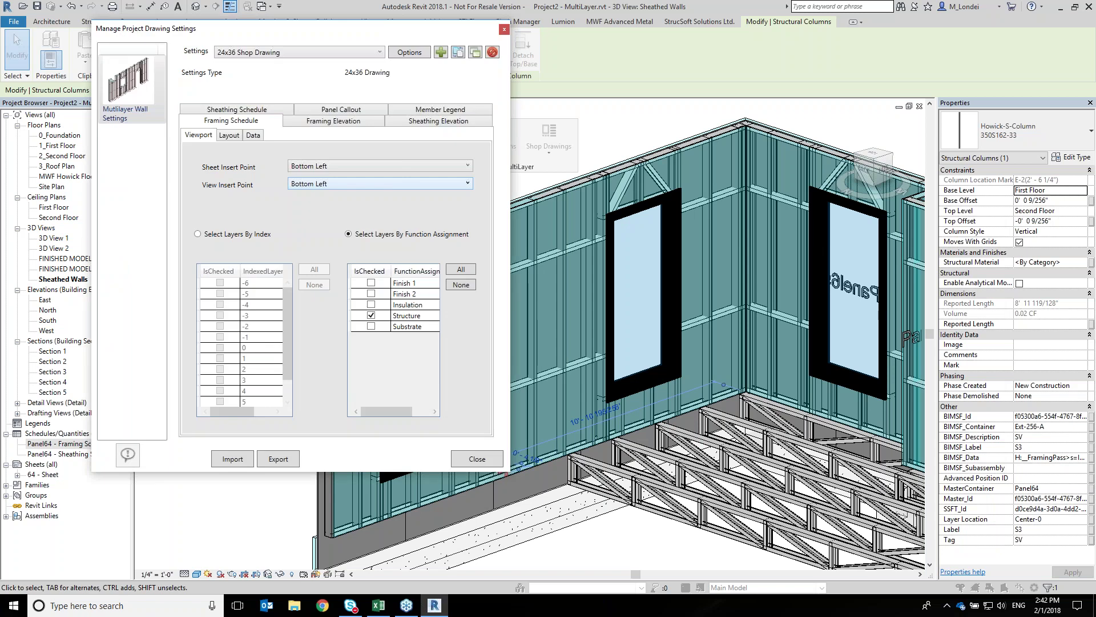
Try assigning the MWF Framing Elevation view template to the framing elevation viewport and browse the other available templates
{"action": "left_click", "coordinate": [315, 125]}
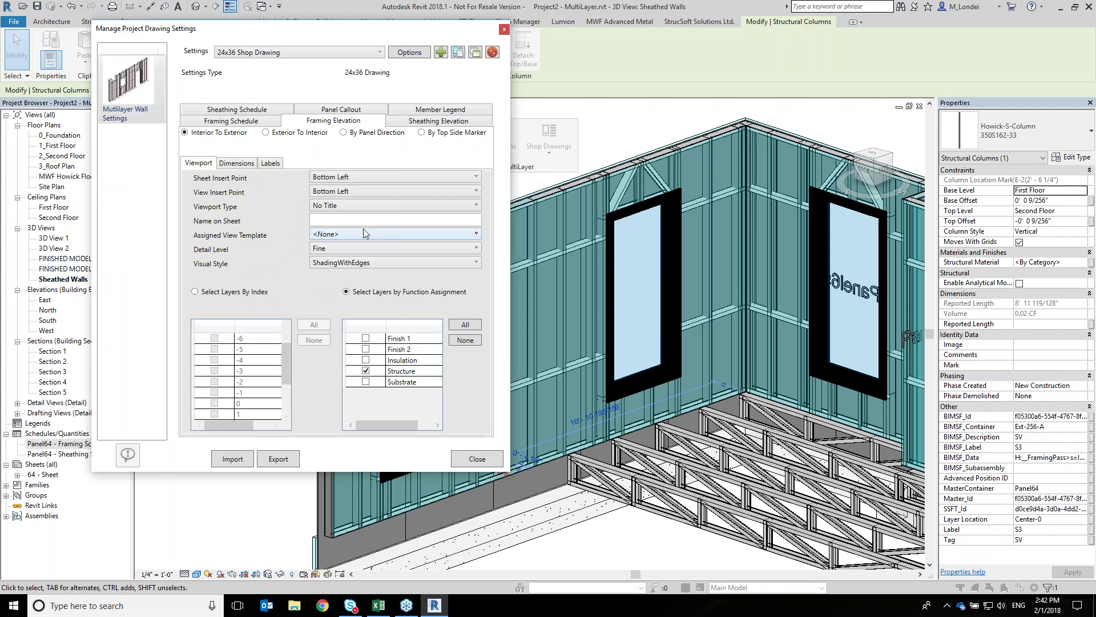
{"action": "left_click", "coordinate": [322, 236]}
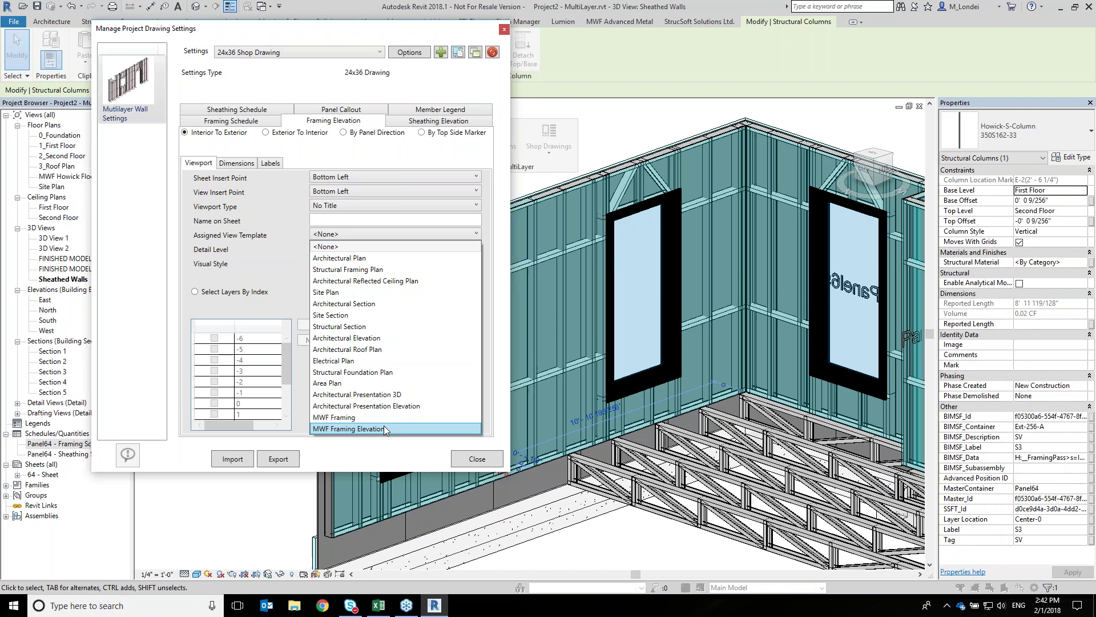
{"action": "left_click", "coordinate": [360, 429]}
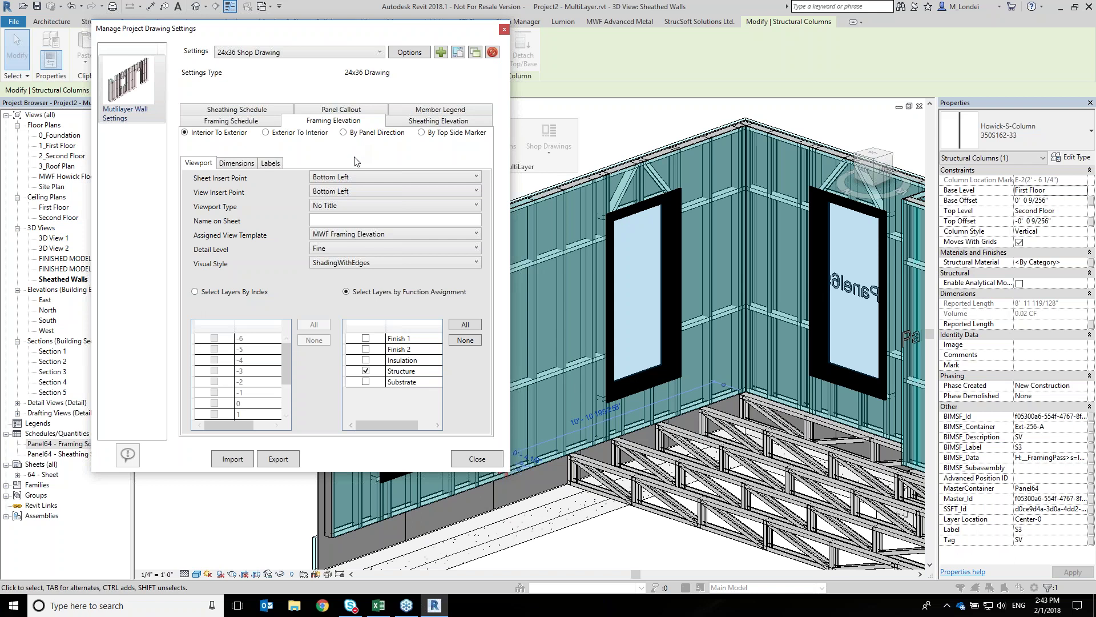
{"action": "left_click", "coordinate": [344, 235]}
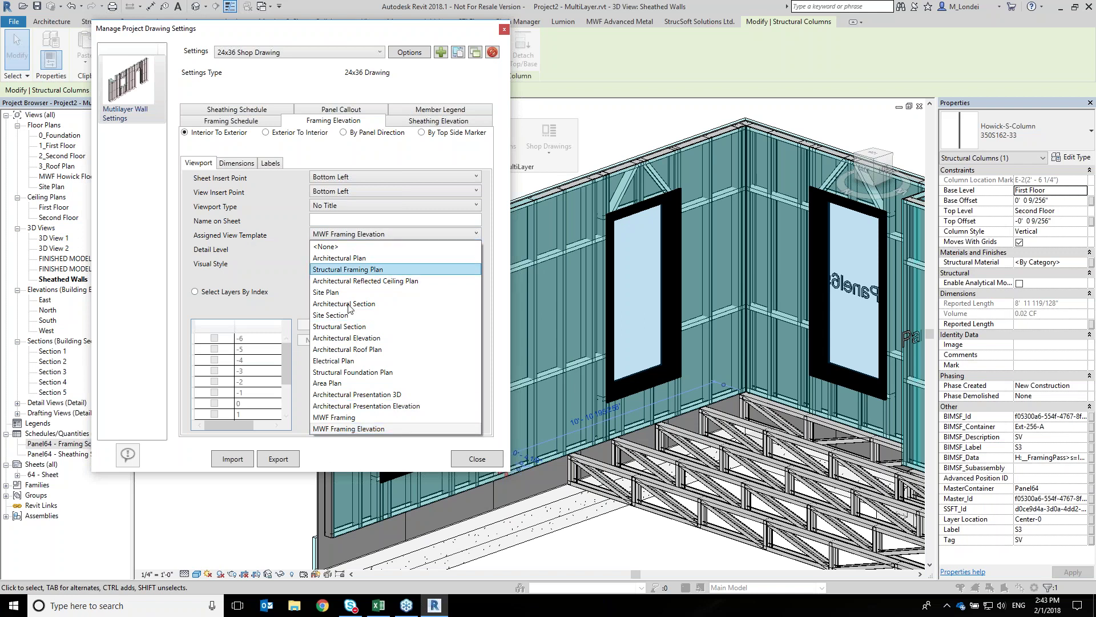
{"action": "left_click", "coordinate": [363, 235]}
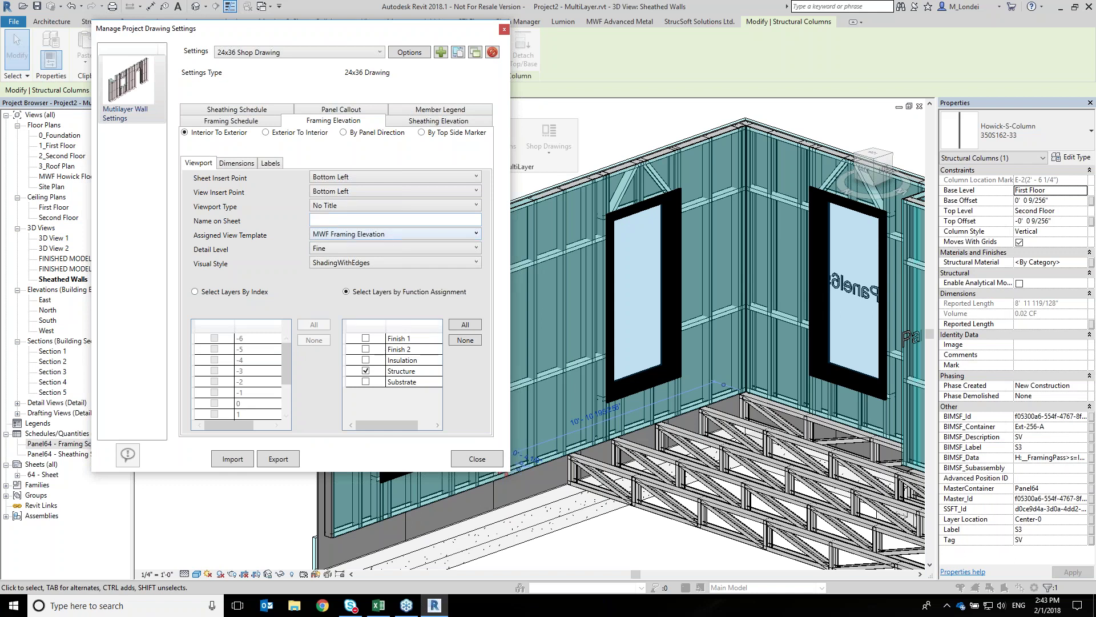
Reset the framing elevation's assigned view template to <None> and close the 24x36 Shop Drawing settings without saving changes
{"action": "left_click", "coordinate": [356, 235]}
{"action": "left_click", "coordinate": [353, 246]}
{"action": "left_click", "coordinate": [491, 460]}
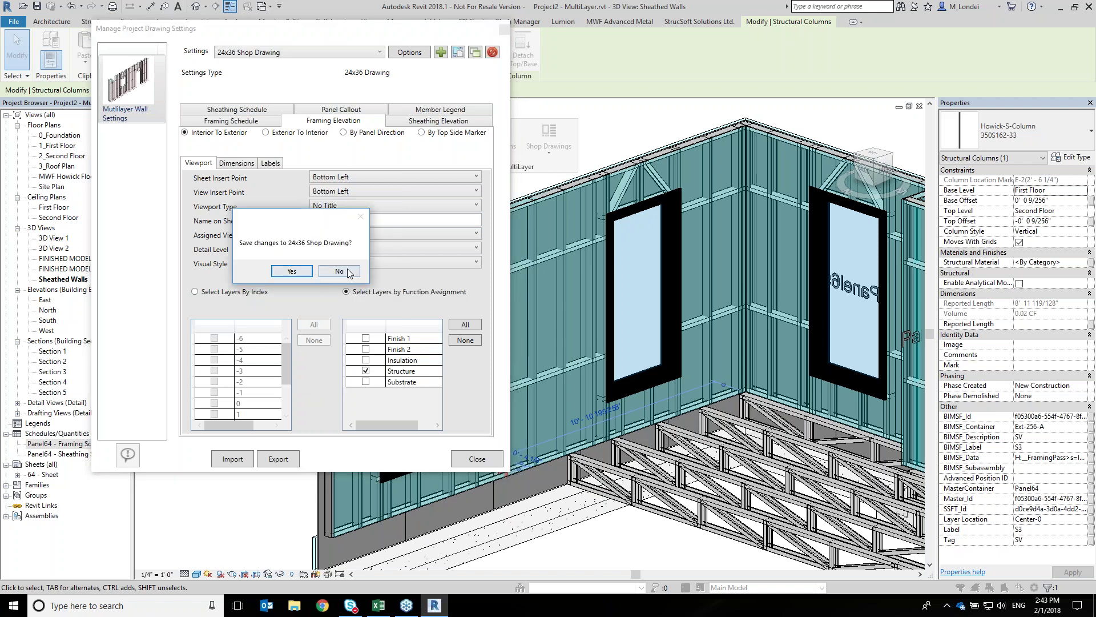
{"action": "left_click", "coordinate": [347, 270]}
{"action": "left_click", "coordinate": [419, 208]}
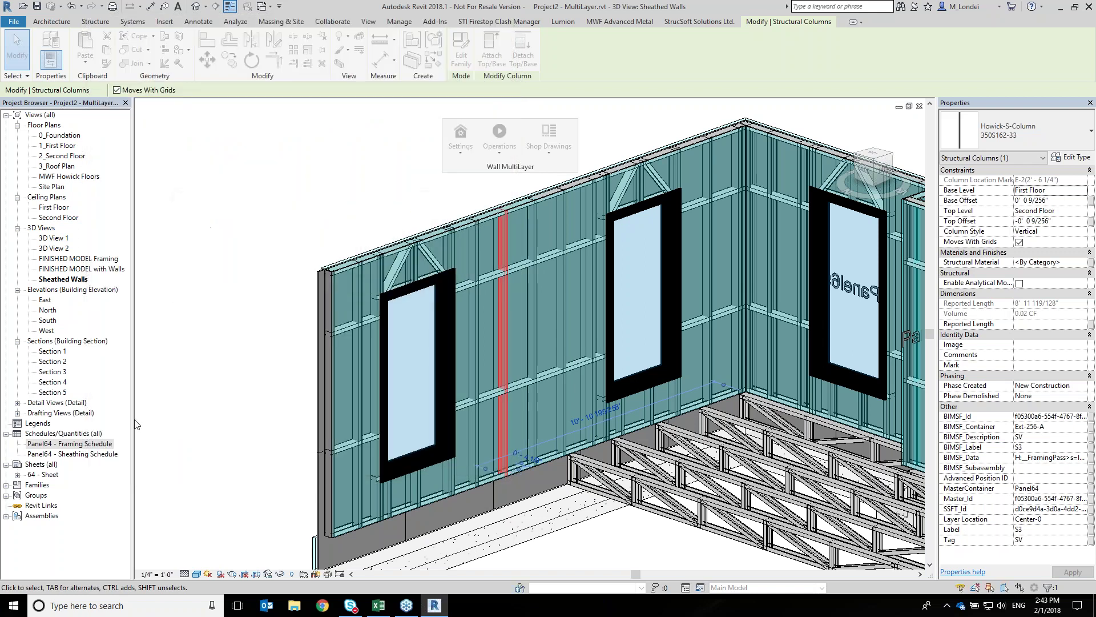
Open the 64 - Sheet, select the framing elevation viewport, and examine its member labels and section marker
{"action": "double_click", "coordinate": [45, 474]}
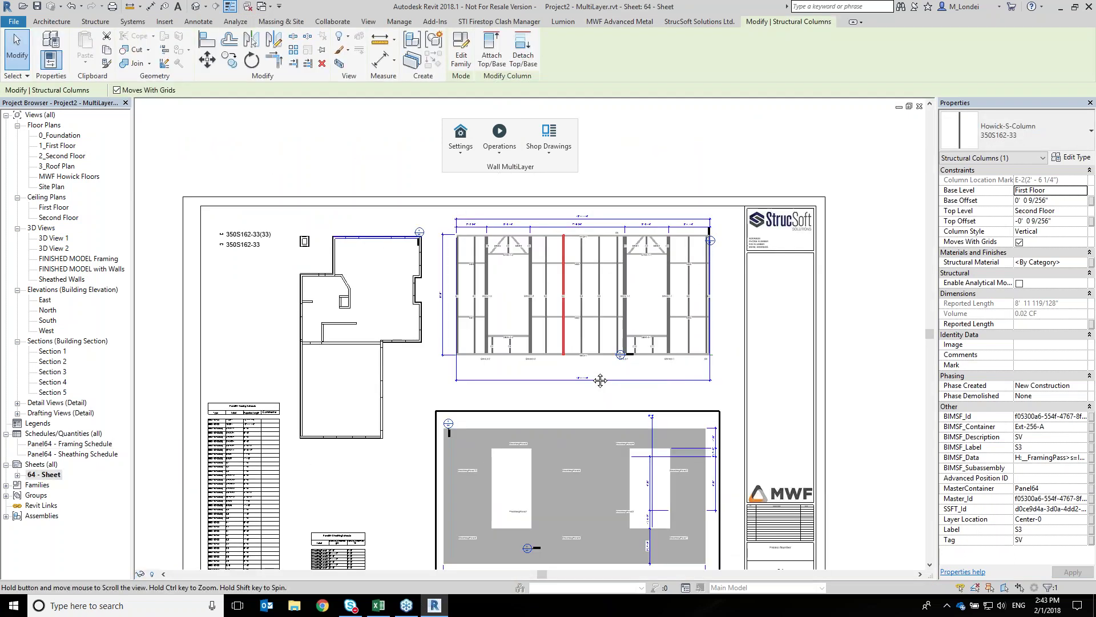
{"action": "scroll", "coordinate": [600, 380], "scroll_direction": "up", "scroll_amount": 4}
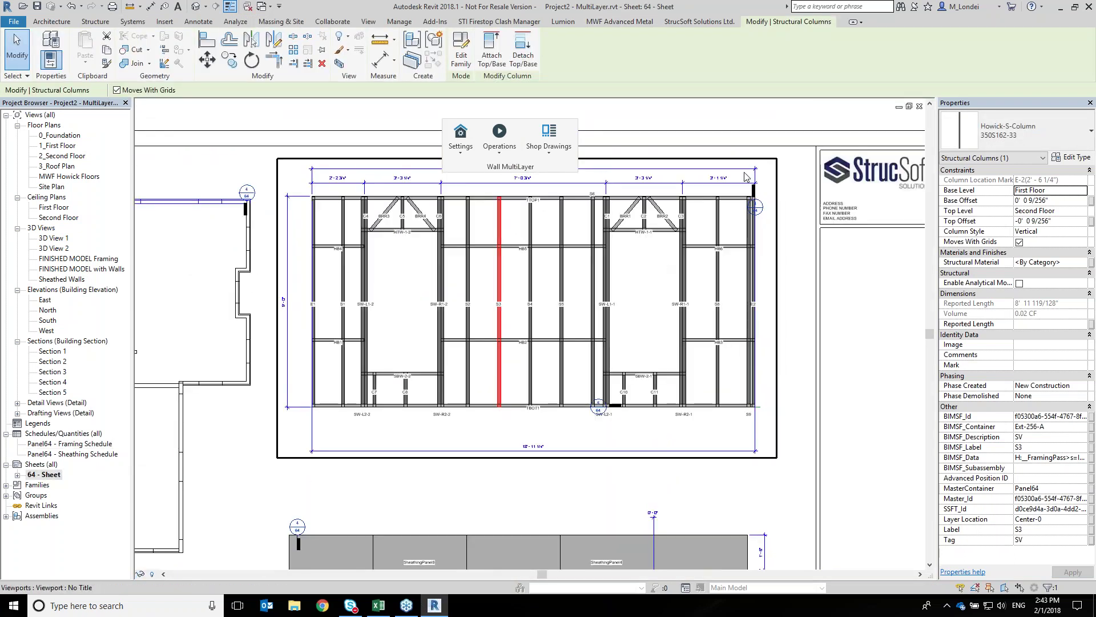
{"action": "scroll", "coordinate": [745, 177], "scroll_direction": "up", "scroll_amount": 2}
{"action": "left_click", "coordinate": [740, 212]}
{"action": "scroll", "coordinate": [737, 219], "scroll_direction": "up", "scroll_amount": 2}
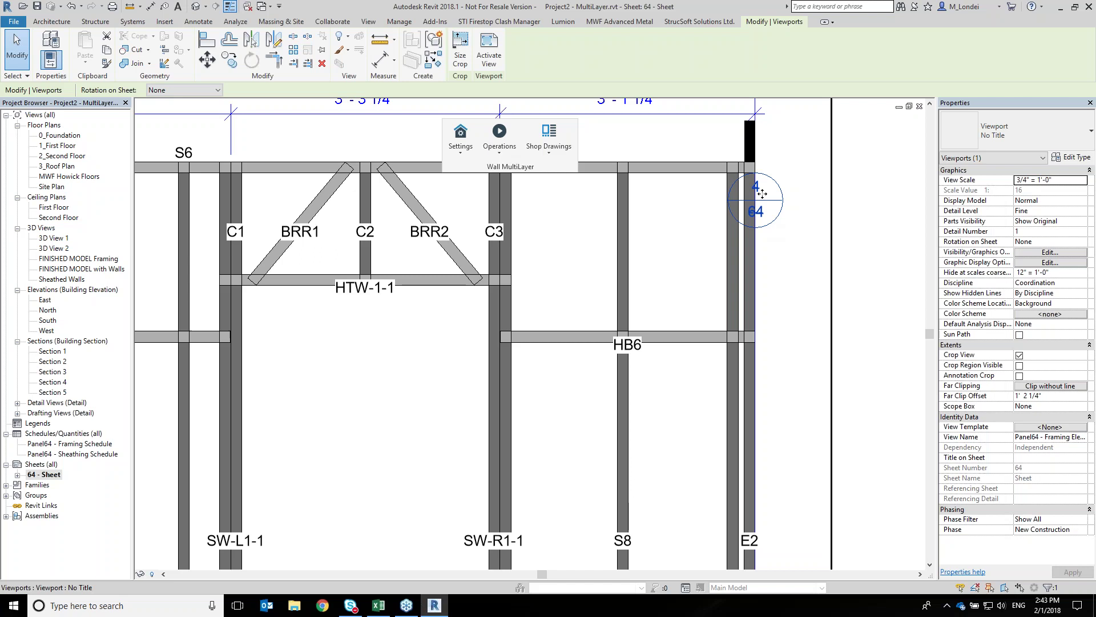
{"action": "scroll", "coordinate": [308, 446], "scroll_direction": "down", "scroll_amount": 4}
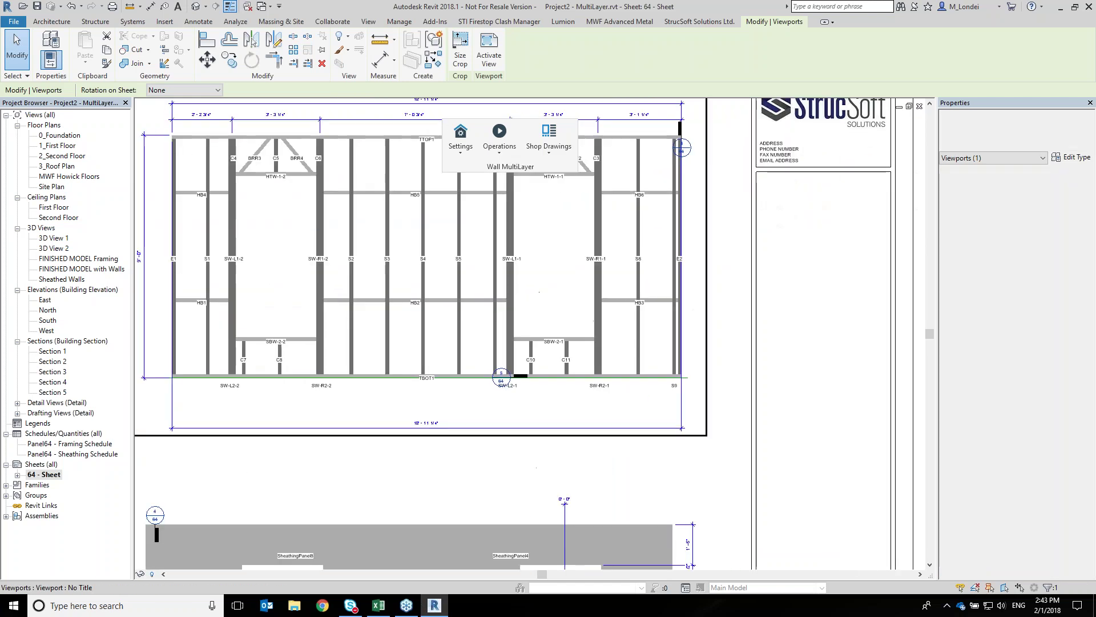
Examine the member legend entries and the highlighted wall and section marker in the panel callout plan
{"action": "middle_click_drag", "start_coordinate": [423, 403], "coordinate": [656, 505]}
{"action": "middle_click_drag", "start_coordinate": [279, 361], "coordinate": [599, 376]}
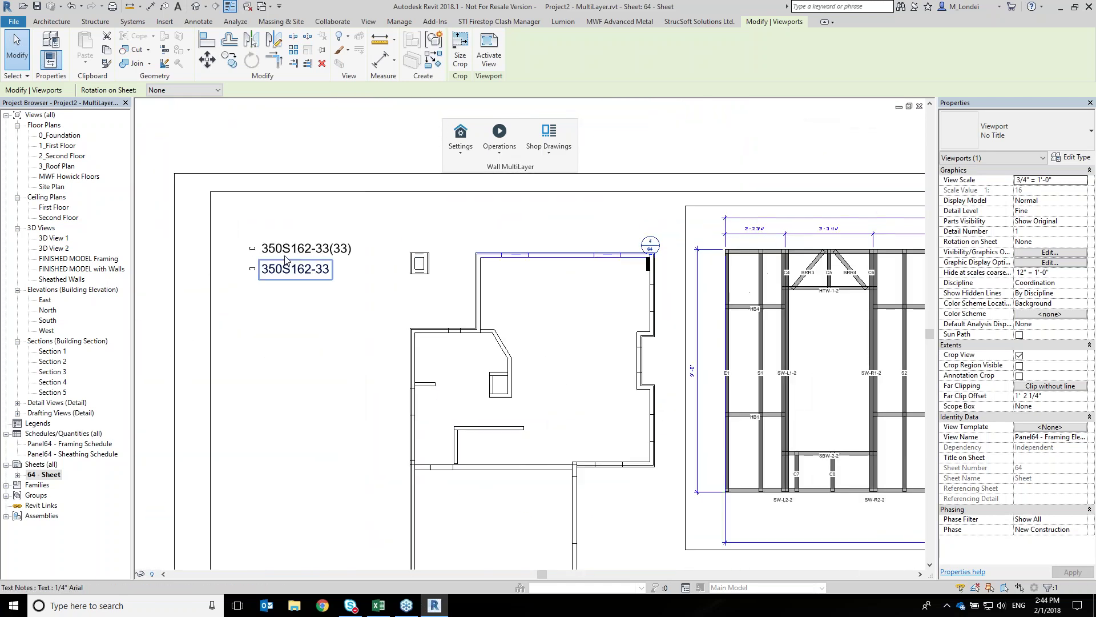
{"action": "scroll", "coordinate": [285, 260], "scroll_direction": "up", "scroll_amount": 2}
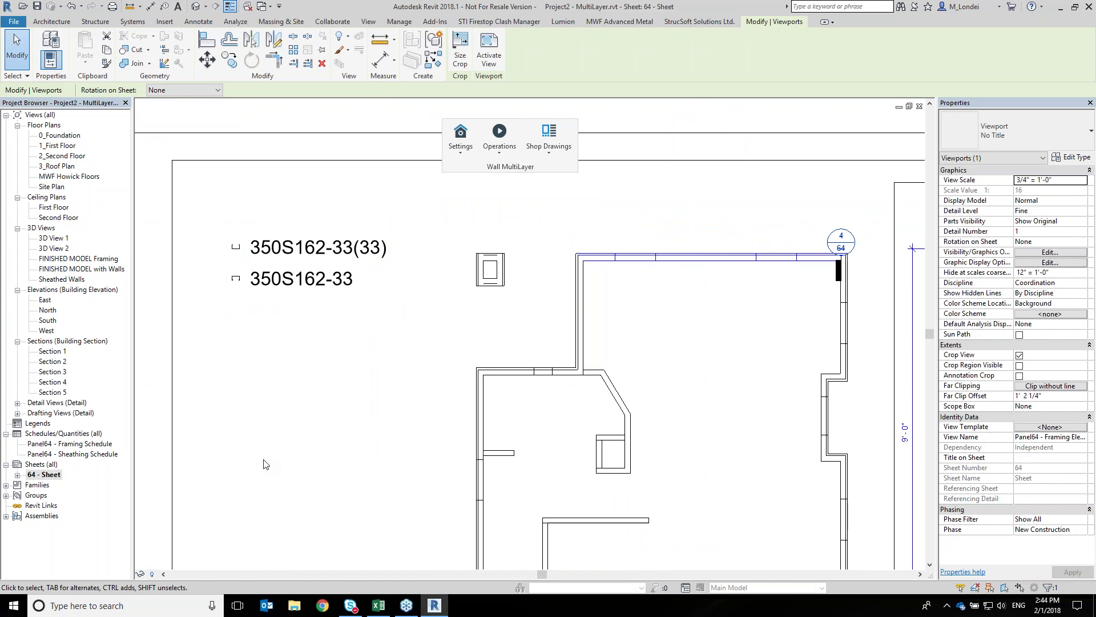
{"action": "scroll", "coordinate": [713, 400], "scroll_direction": "down", "scroll_amount": 3}
{"action": "middle_click_drag", "start_coordinate": [708, 245], "coordinate": [562, 287]}
{"action": "scroll", "coordinate": [562, 287], "scroll_direction": "up", "scroll_amount": 2}
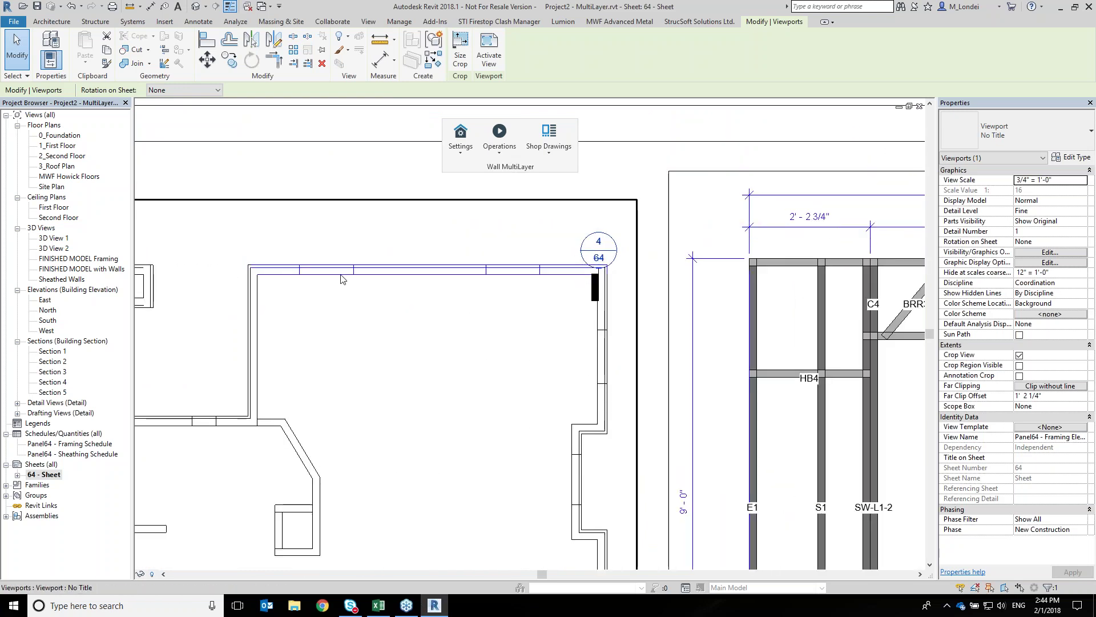
{"action": "scroll", "coordinate": [391, 437], "scroll_direction": "down", "scroll_amount": 2}
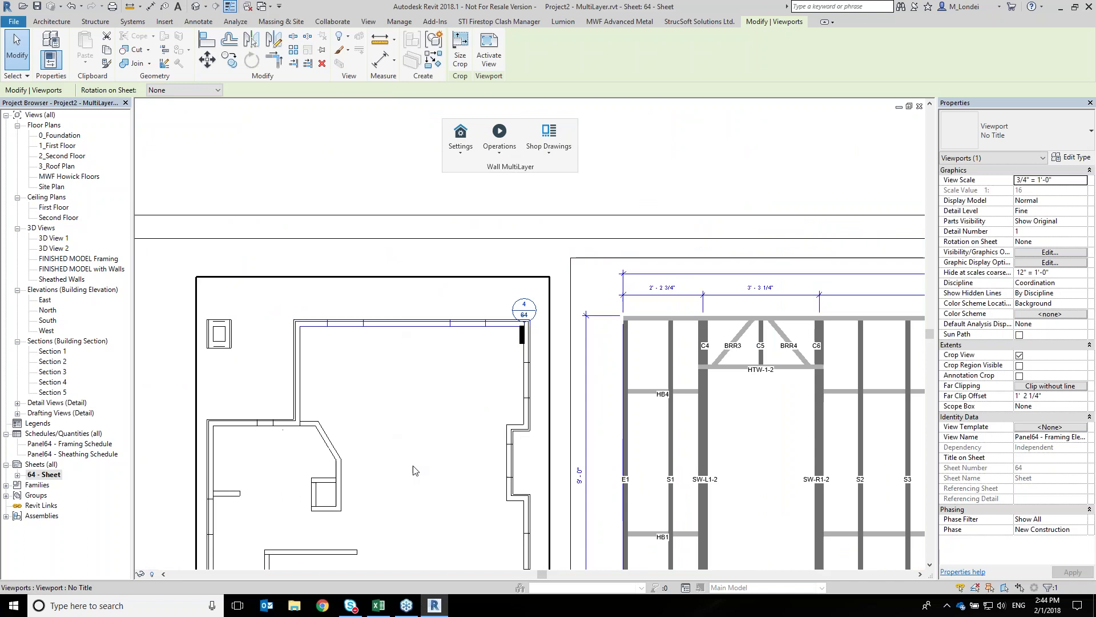
{"action": "scroll", "coordinate": [415, 471], "scroll_direction": "down", "scroll_amount": 3}
Dock the floating Wall MultiLayer tools back into the MWF Advanced Metal ribbon and review the complete sheet layout
{"action": "middle_click_drag", "start_coordinate": [439, 451], "coordinate": [228, 246]}
{"action": "scroll", "coordinate": [879, 494], "scroll_direction": "down", "scroll_amount": 1}
{"action": "middle_click_drag", "start_coordinate": [879, 495], "coordinate": [796, 415]}
{"action": "left_click", "coordinate": [826, 427]}
{"action": "scroll", "coordinate": [824, 429], "scroll_direction": "down", "scroll_amount": 2}
{"action": "scroll", "coordinate": [791, 407], "scroll_direction": "down", "scroll_amount": 4}
{"action": "left_click_drag", "start_coordinate": [508, 159], "coordinate": [75, 48]}
{"action": "middle_click_drag", "start_coordinate": [466, 203], "coordinate": [450, 185]}
{"action": "scroll", "coordinate": [542, 246], "scroll_direction": "up", "scroll_amount": 2}
{"action": "middle_click_drag", "start_coordinate": [508, 208], "coordinate": [451, 133]}
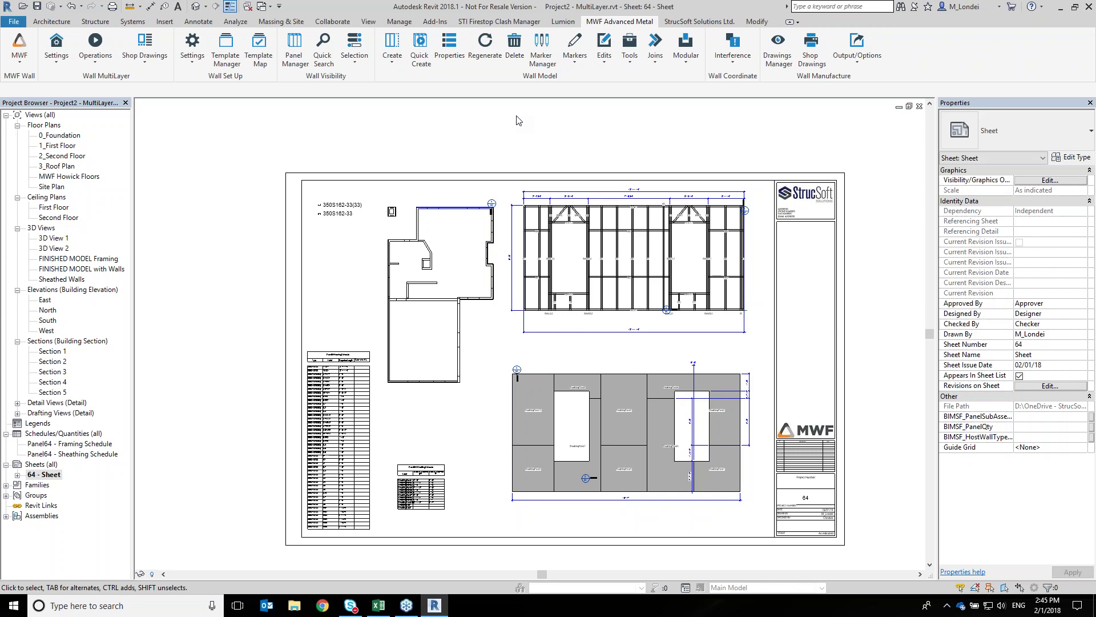
Activate the framing elevation view on the sheet and inspect the text note properties of the SW-R1-2 member label
{"action": "scroll", "coordinate": [551, 240], "scroll_direction": "up", "scroll_amount": 5}
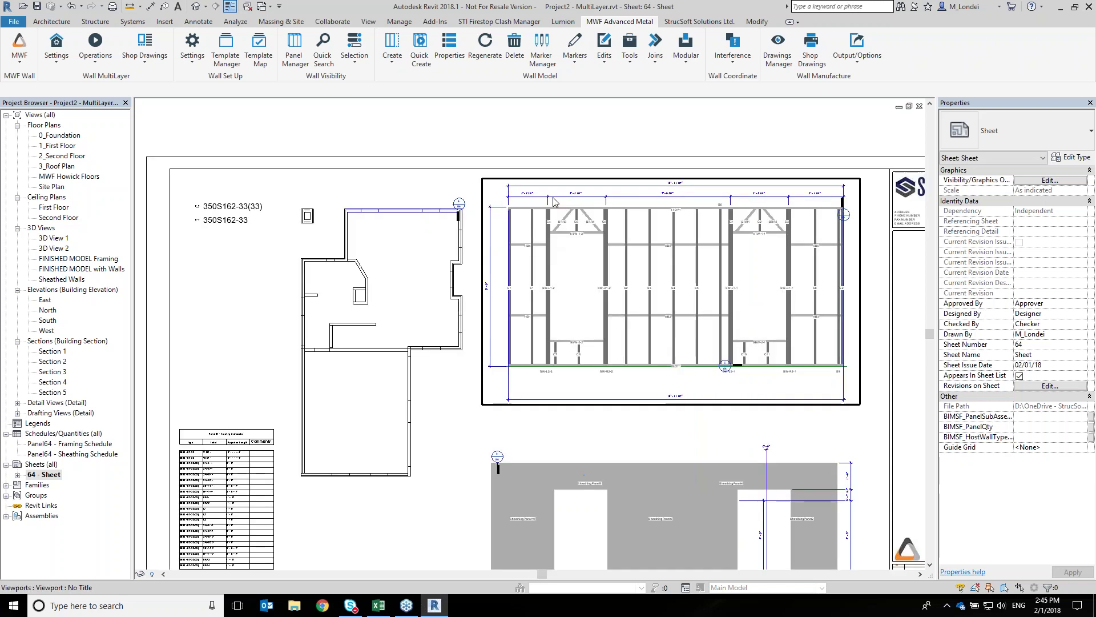
{"action": "double_click", "coordinate": [593, 267]}
{"action": "left_click", "coordinate": [652, 310]}
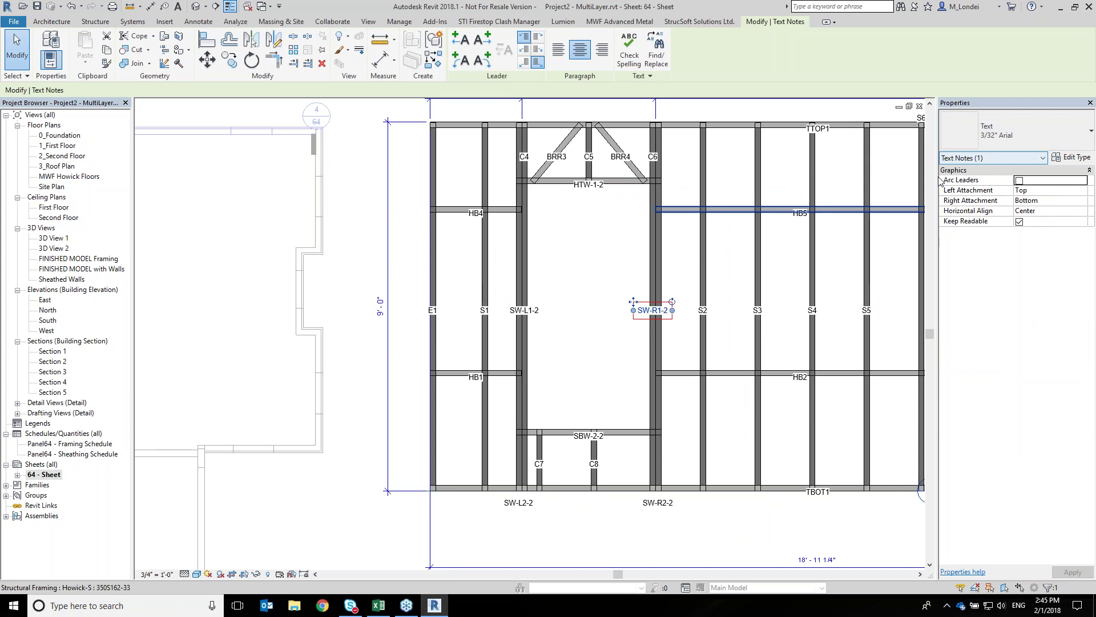
{"action": "left_click", "coordinate": [623, 373]}
{"action": "scroll", "coordinate": [623, 372], "scroll_direction": "down", "scroll_amount": 3}
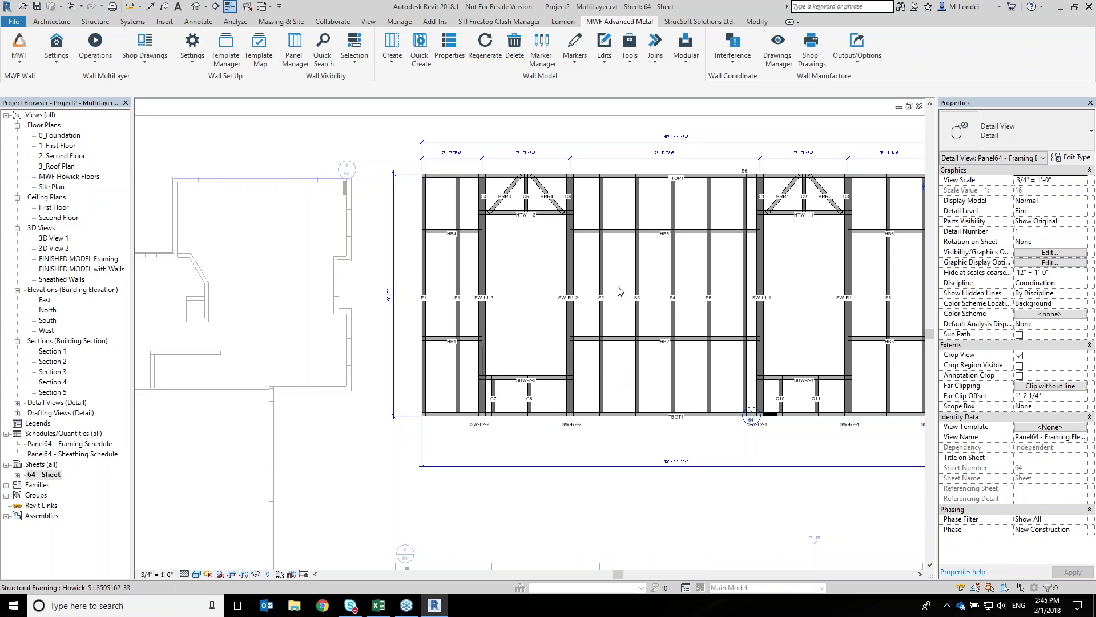
Inspect the S3 stud label in the framing elevation and deactivate the view to return to the sheet
{"action": "left_click", "coordinate": [640, 298]}
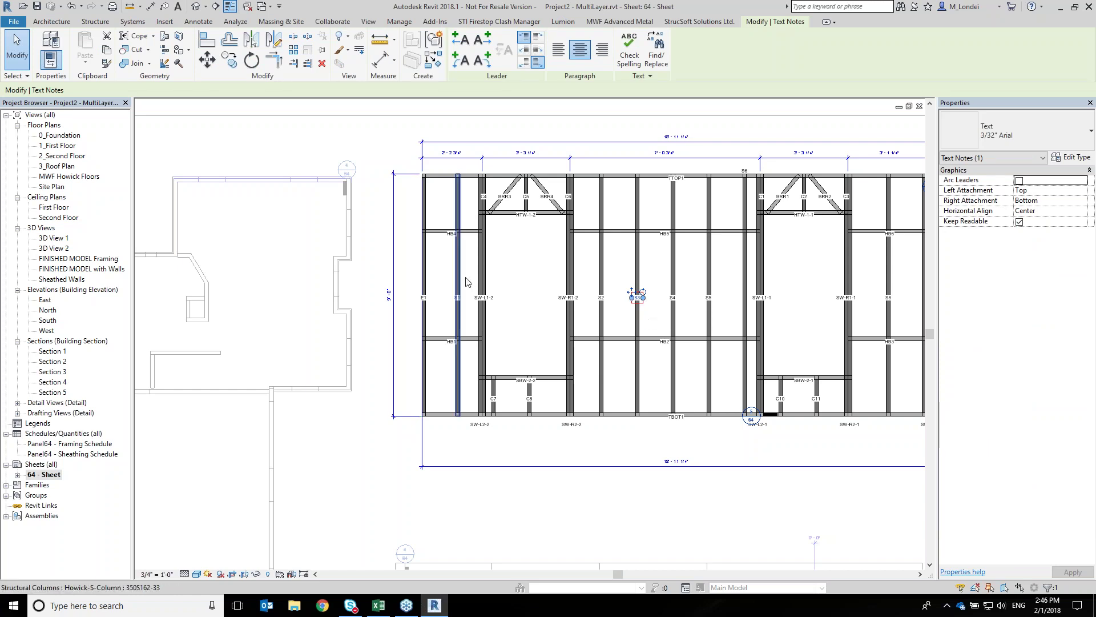
{"action": "left_click", "coordinate": [506, 267]}
{"action": "right_click", "coordinate": [506, 266]}
{"action": "left_click", "coordinate": [543, 320]}
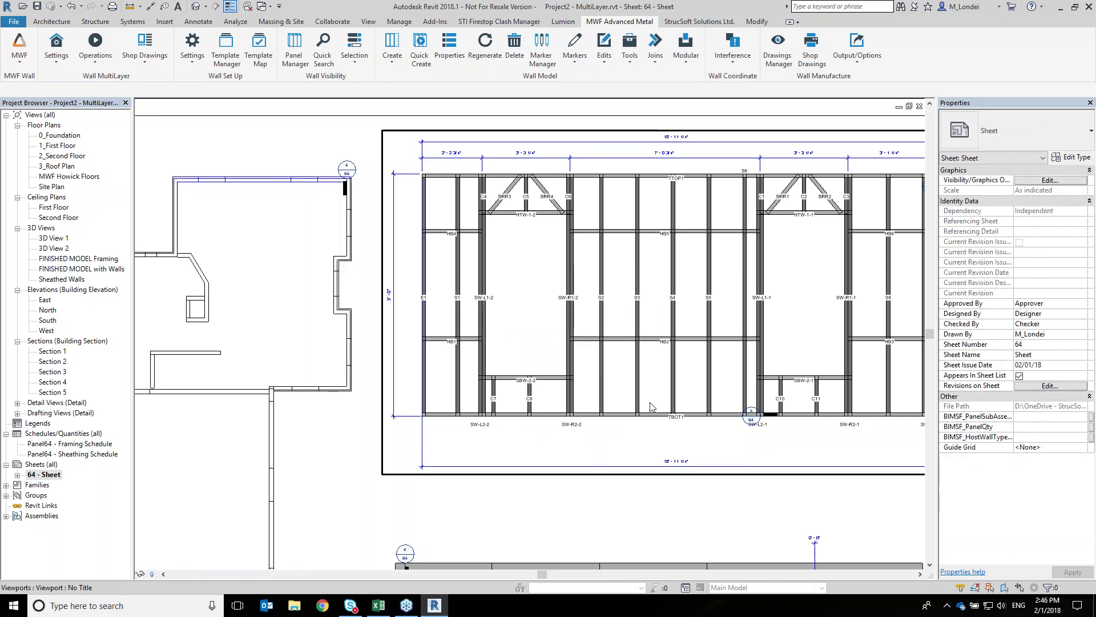